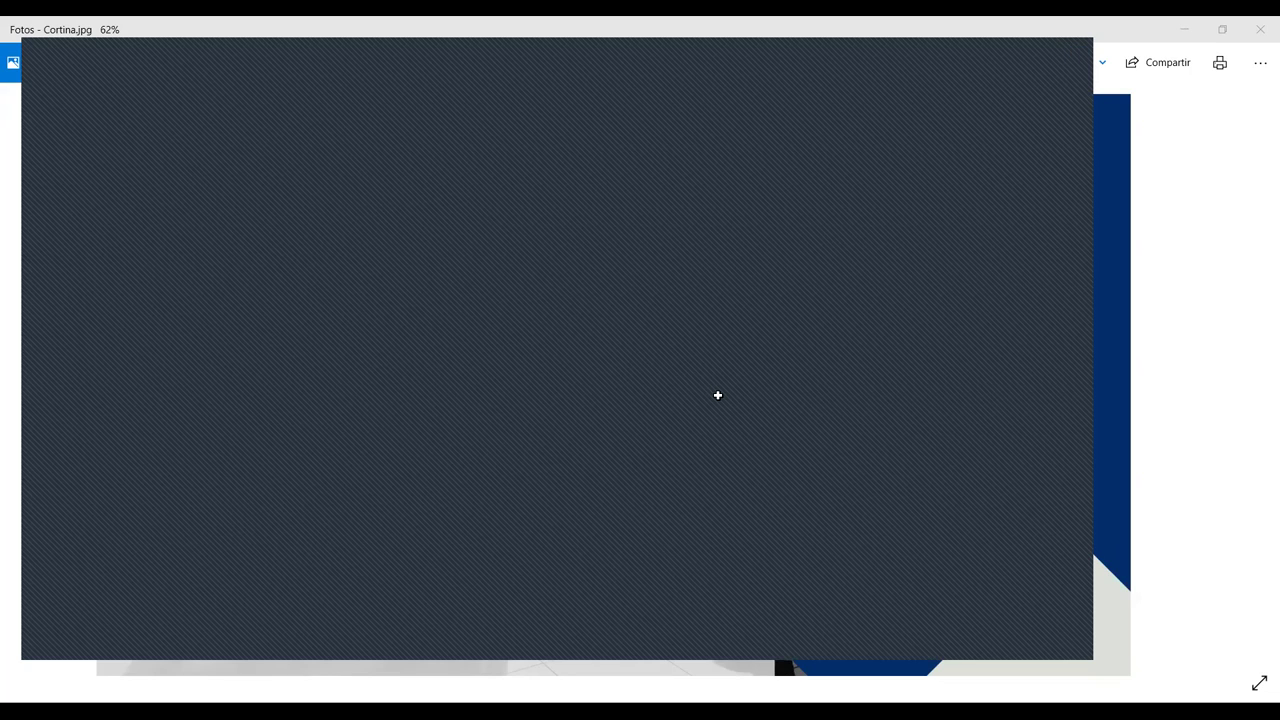
Clear the dark overlay to show the EXCEL PRINCIPIANTE cover image Cortina.jpg.
left_click(717, 395)
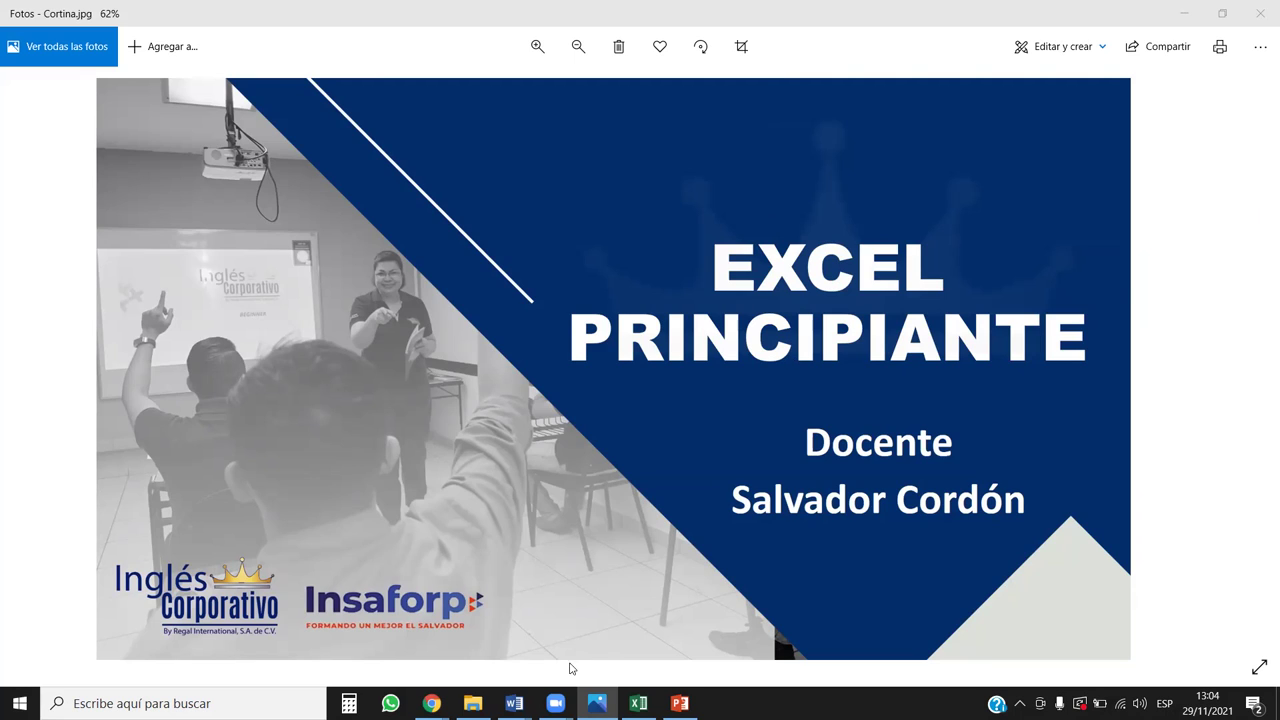
mouse_move(431, 703)
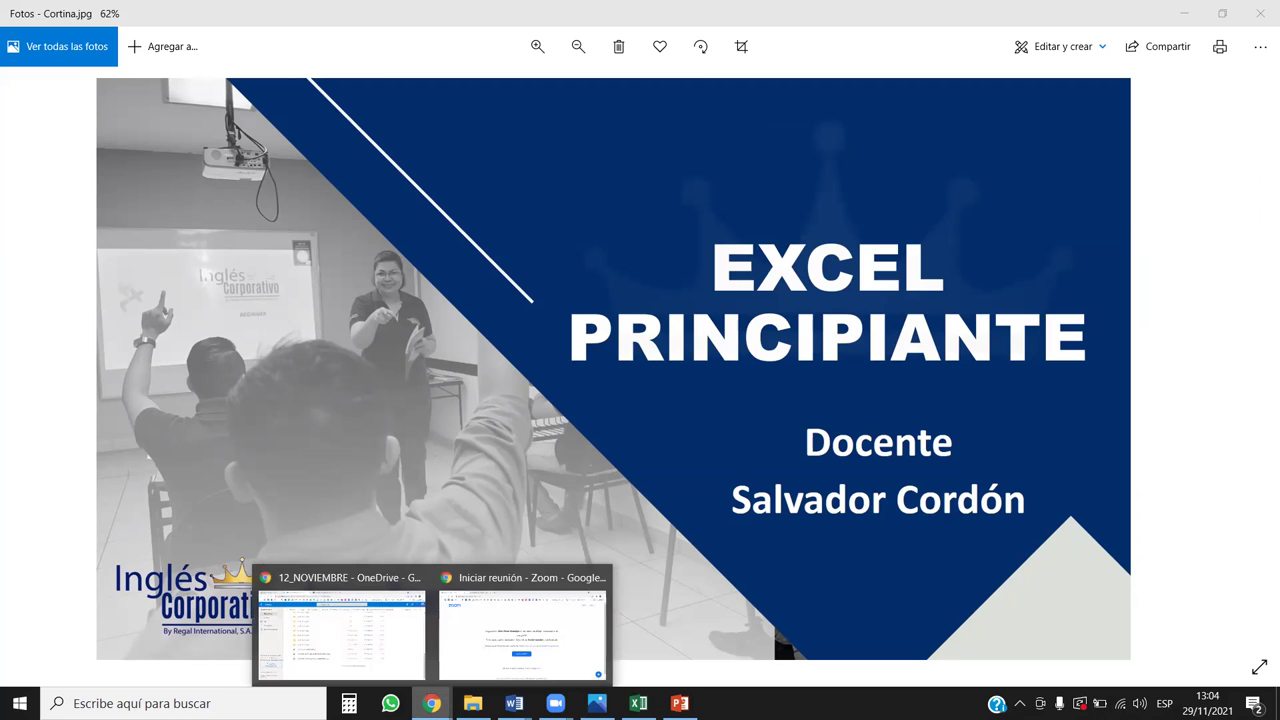
Navigate from the lesson page back to the Inglés Corporativo course outline.
left_click(522, 630)
left_click(303, 33)
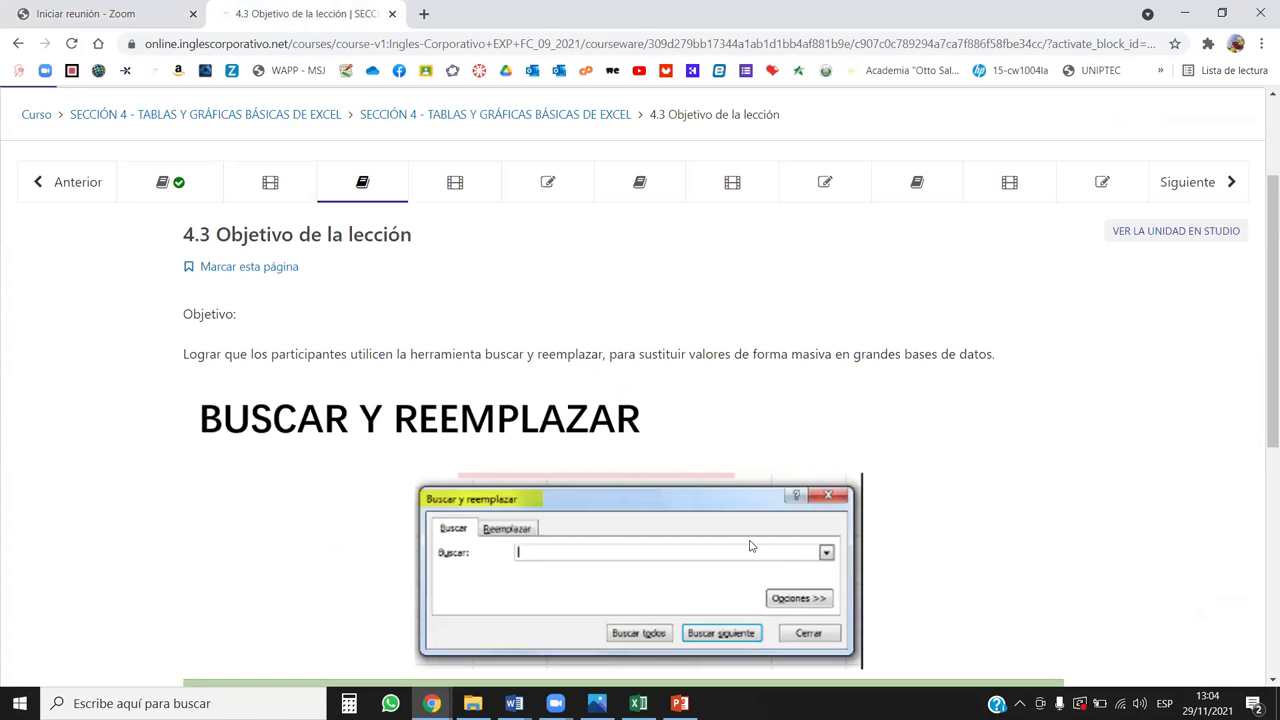
scroll(740, 520, "up", 3)
left_click(124, 284)
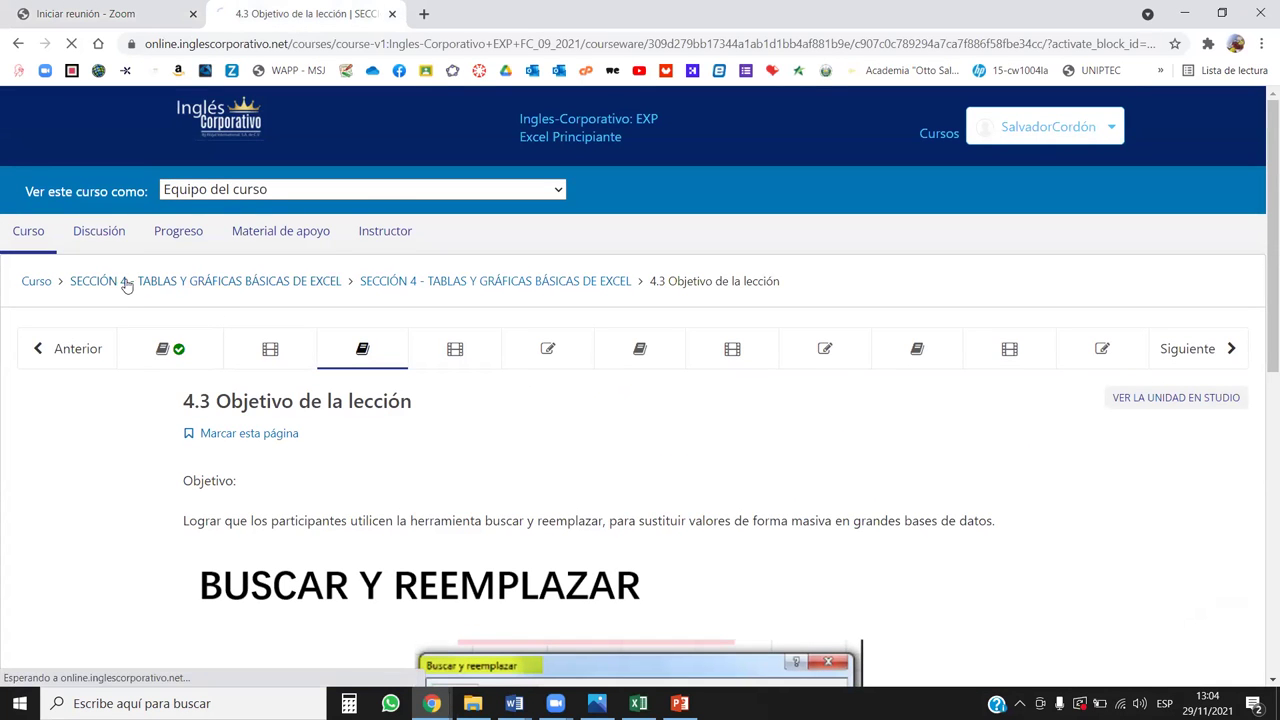
left_click(36, 281)
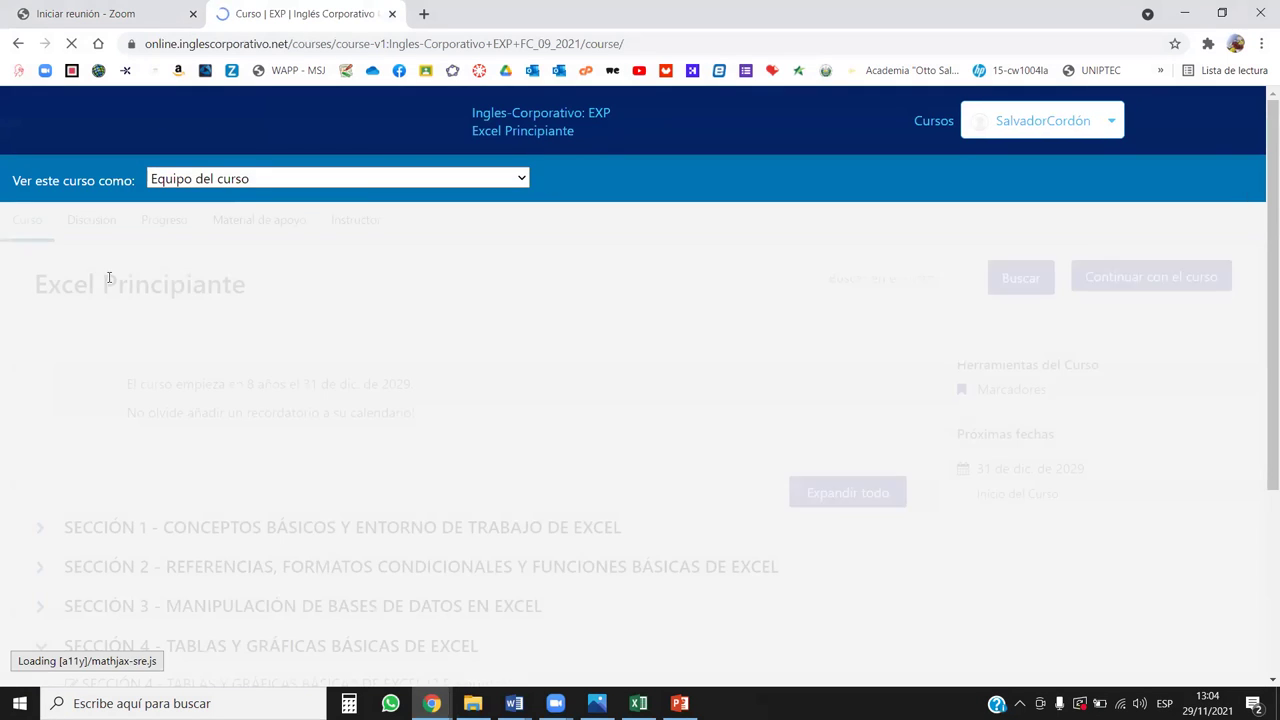
Expand Sección 3, open its homework content, then switch to the HOJA PRÁCTICA - SECCION 3 workbook.
scroll(140, 357, "down", 2)
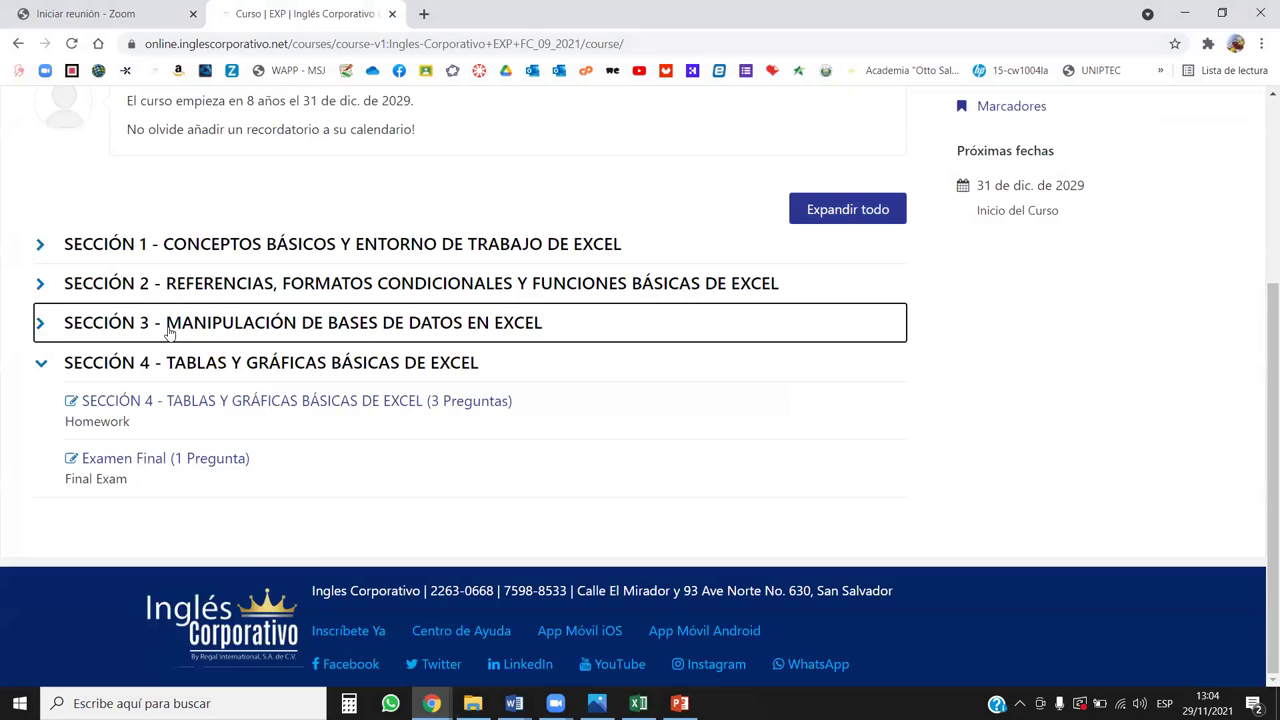
left_click(170, 333)
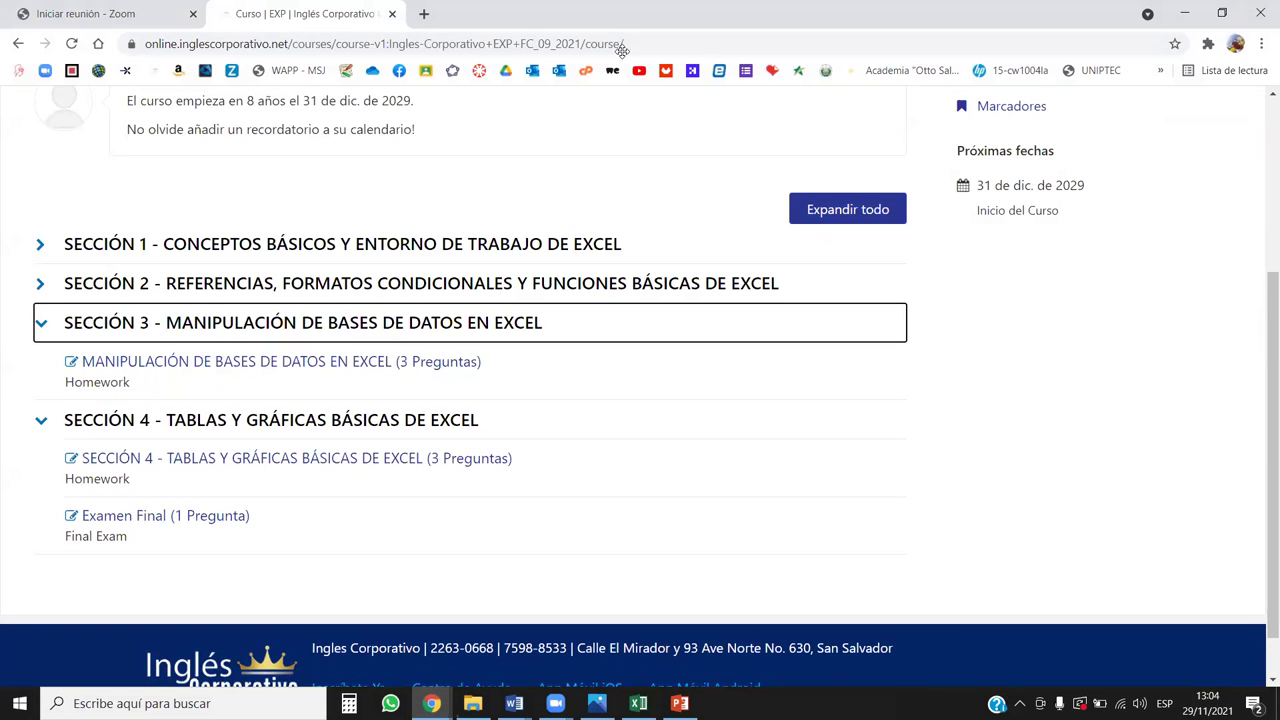
left_click(230, 367)
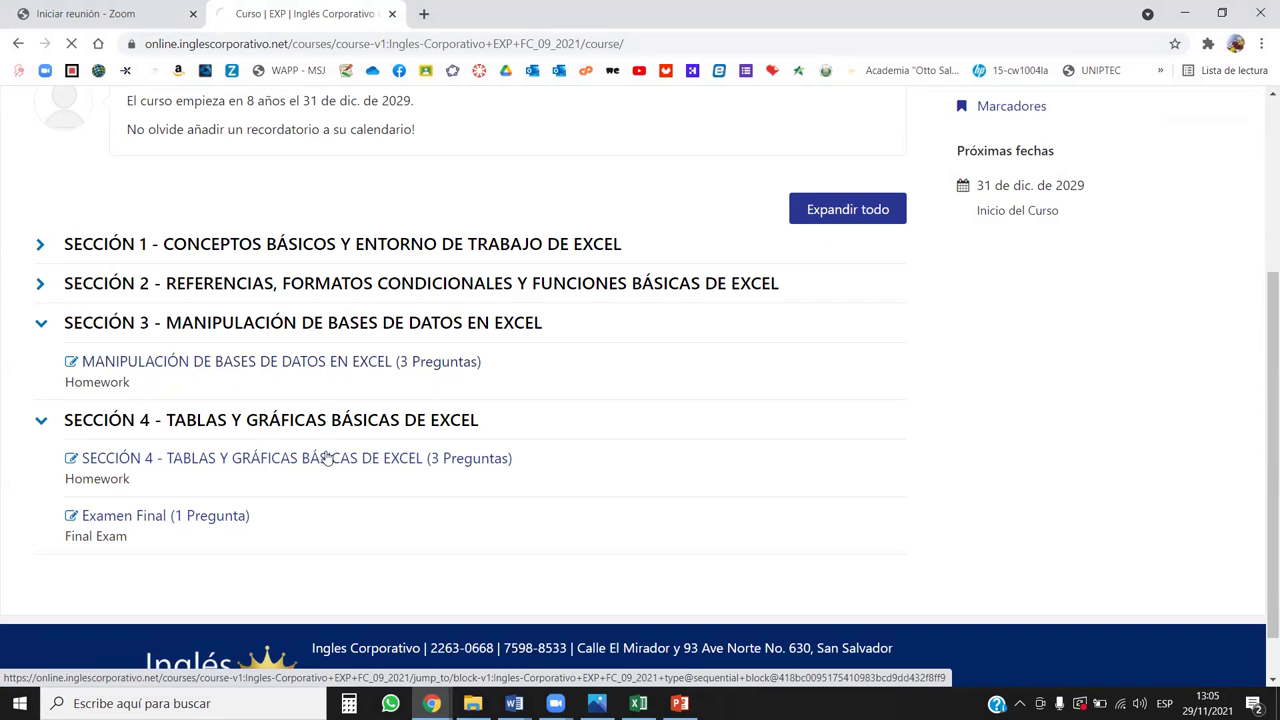
left_click(638, 703)
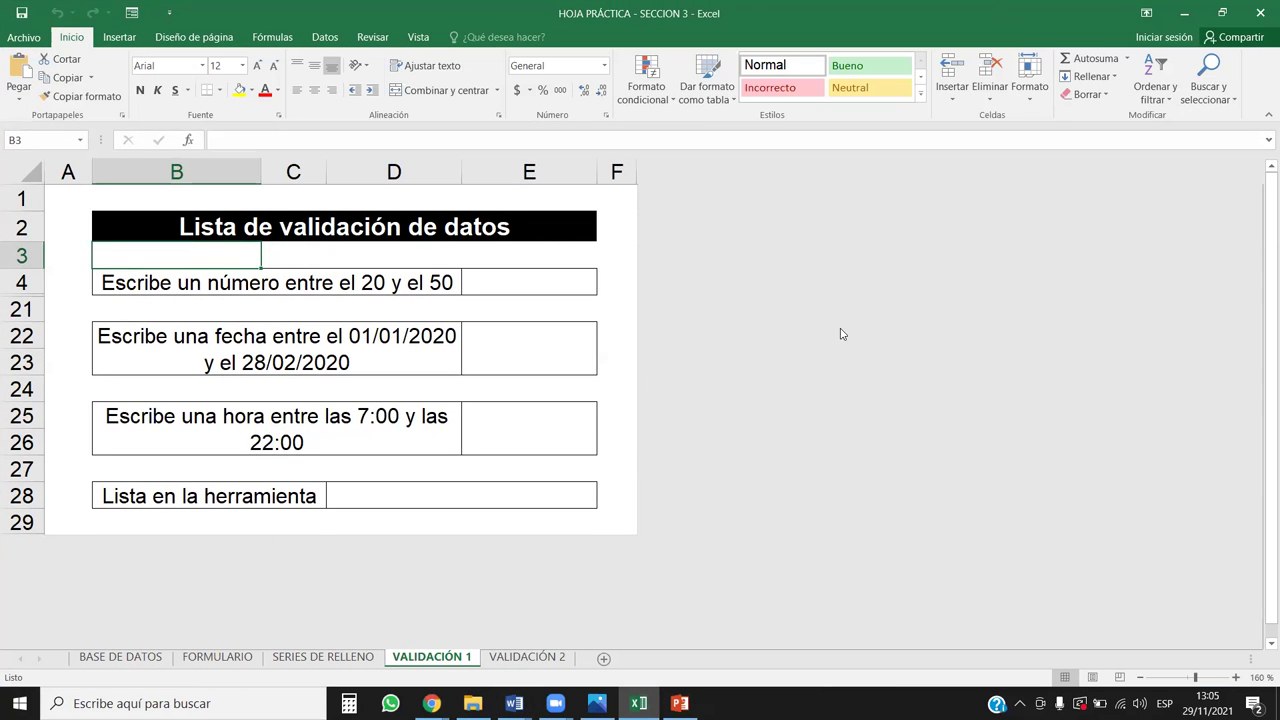
Select D29 then A1 on VALIDACIÓN 1, and return to the browser's lesson 3.9 page.
left_click(442, 522)
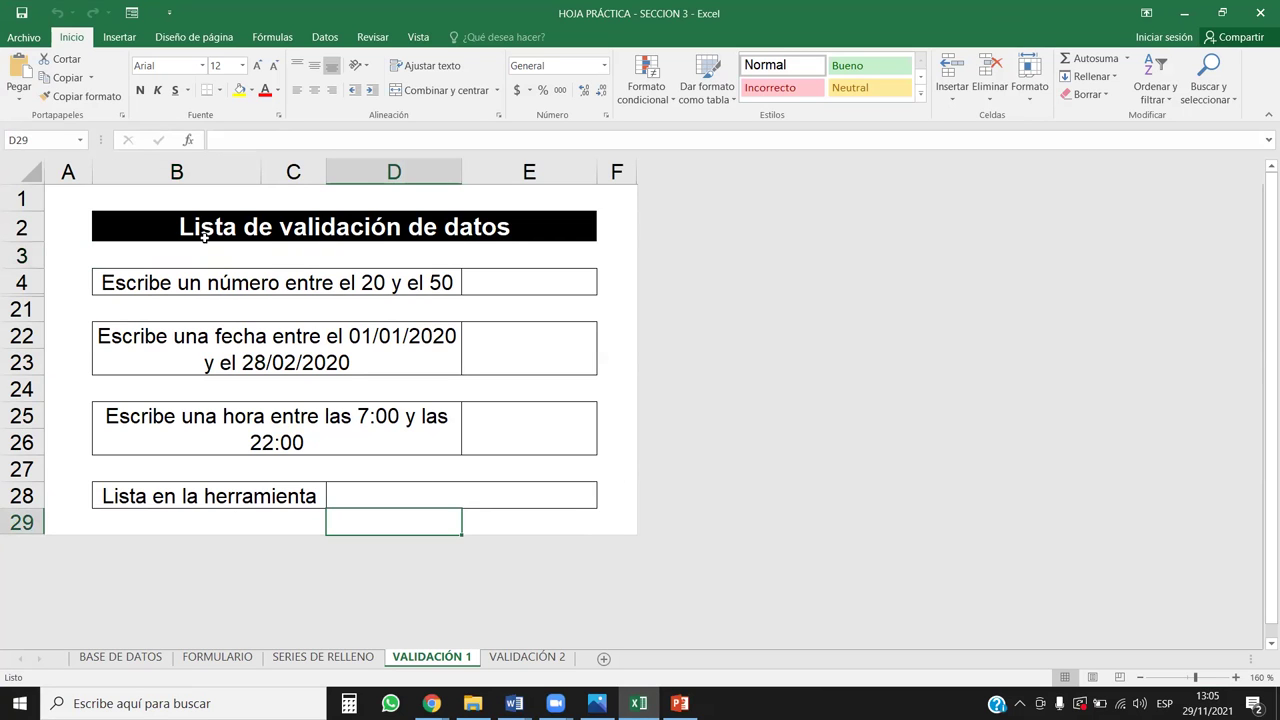
left_click(70, 193)
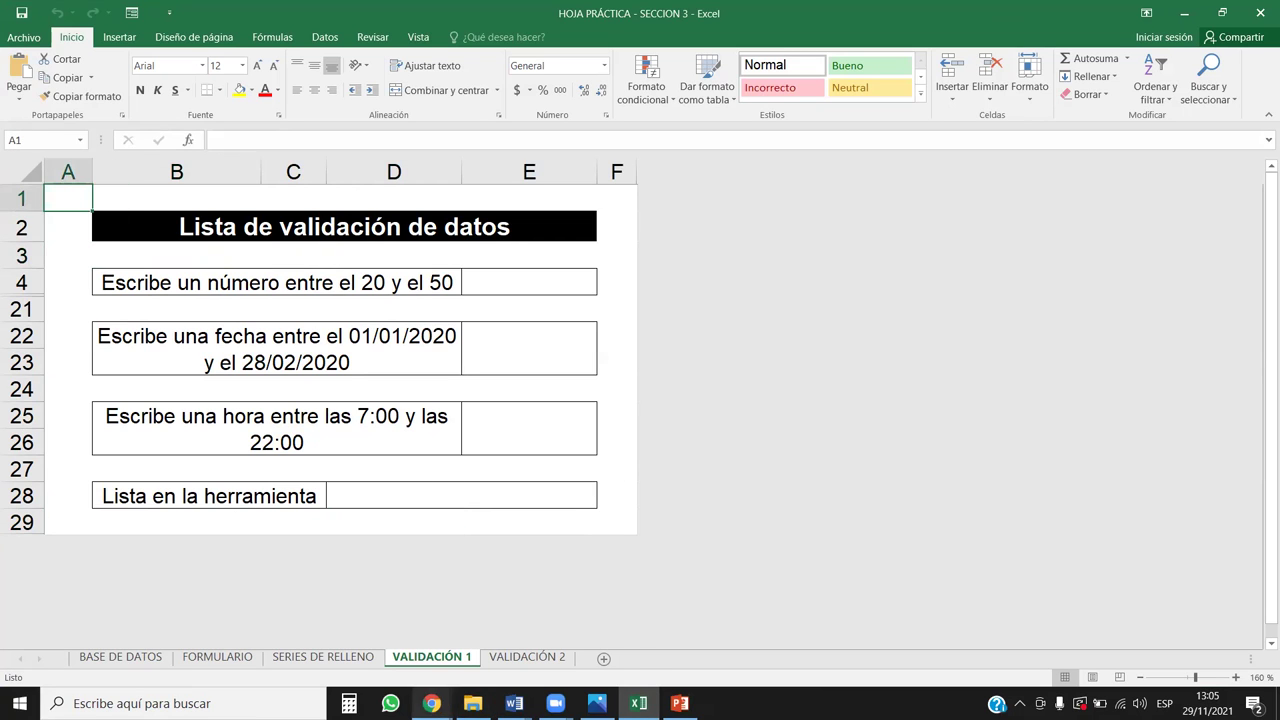
mouse_move(431, 703)
left_click(518, 632)
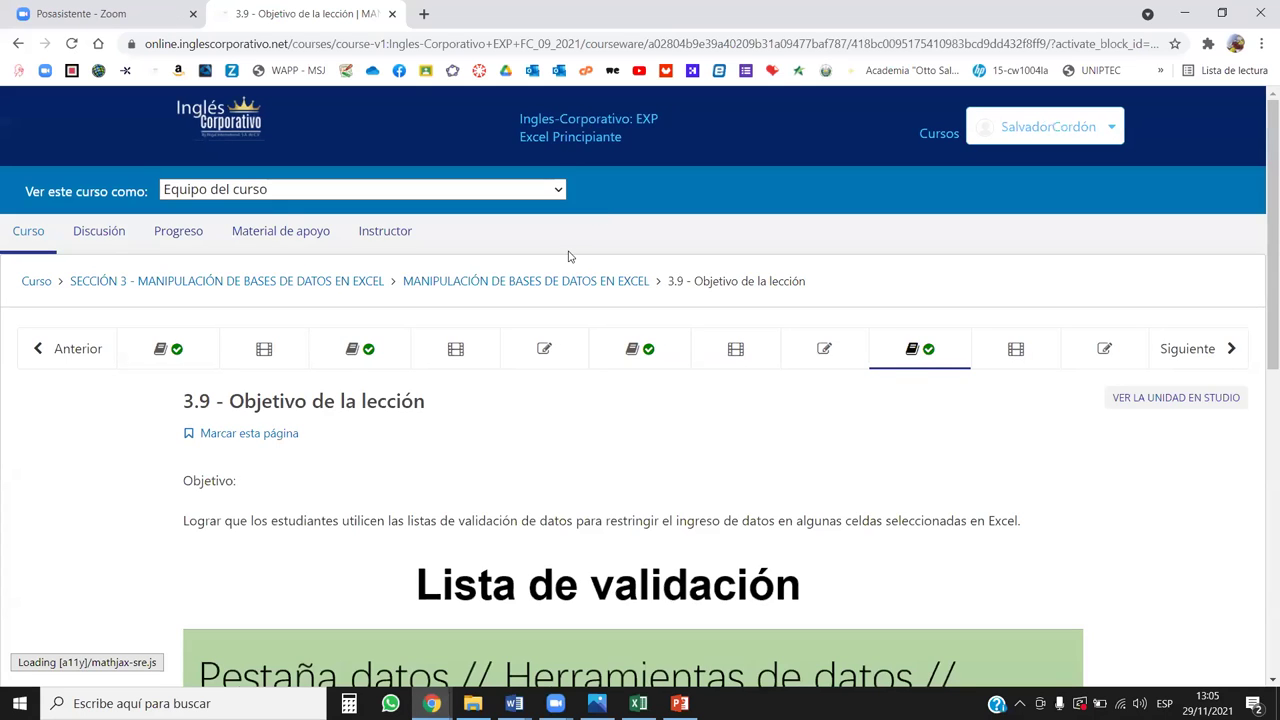
Open lesson 3.1 on USO DE FILTROS, read through the page and return to the top.
left_click(160, 350)
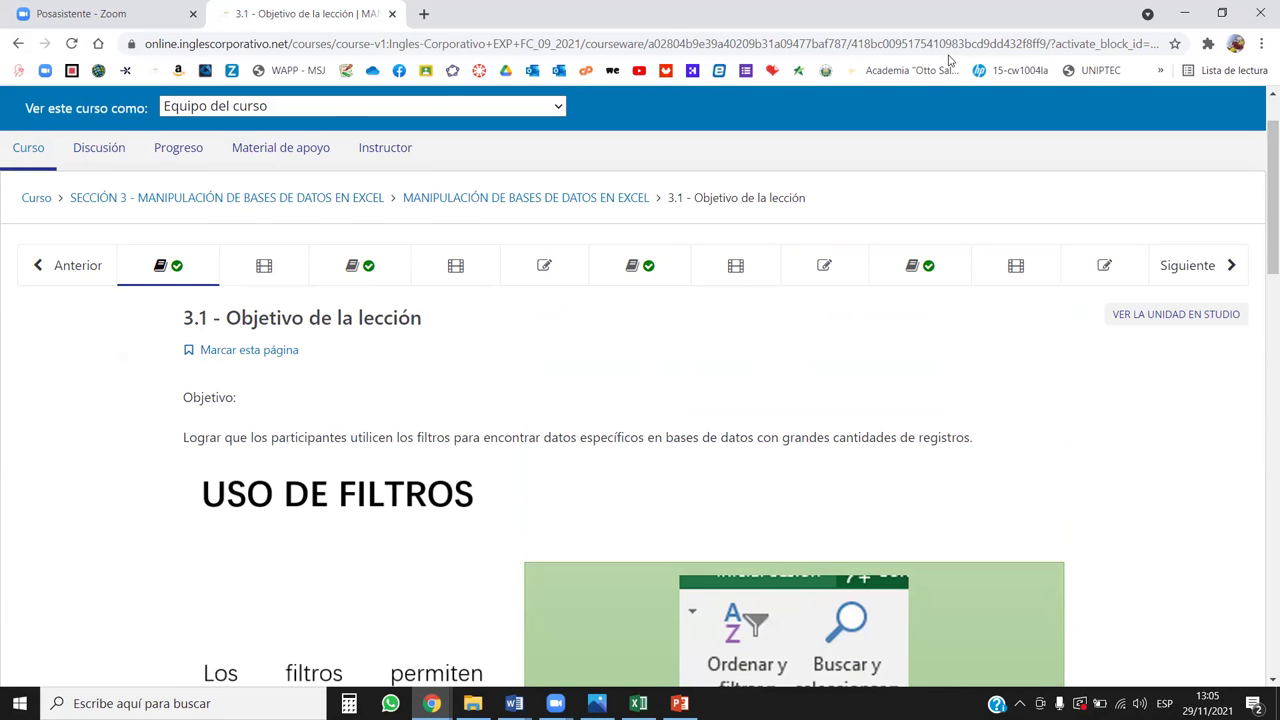
scroll(728, 576, "down", 5)
scroll(728, 576, "up", 2)
scroll(728, 576, "down", 2)
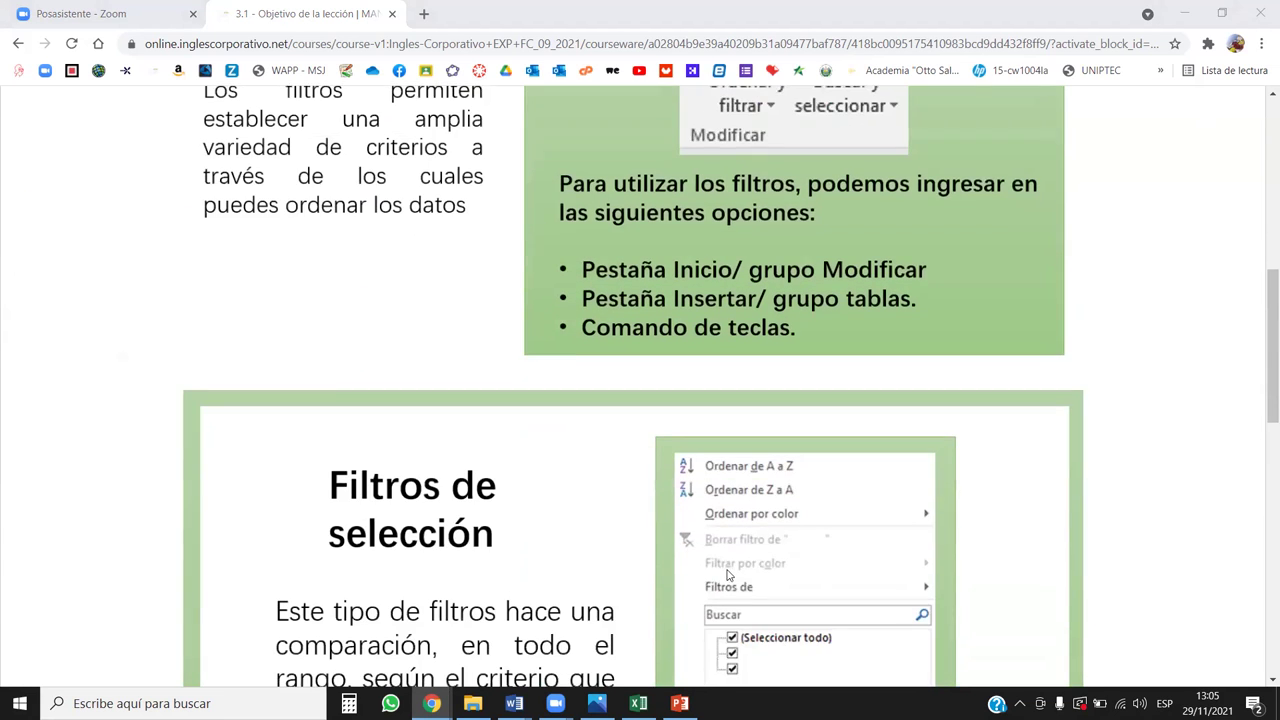
scroll(728, 576, "down", 2)
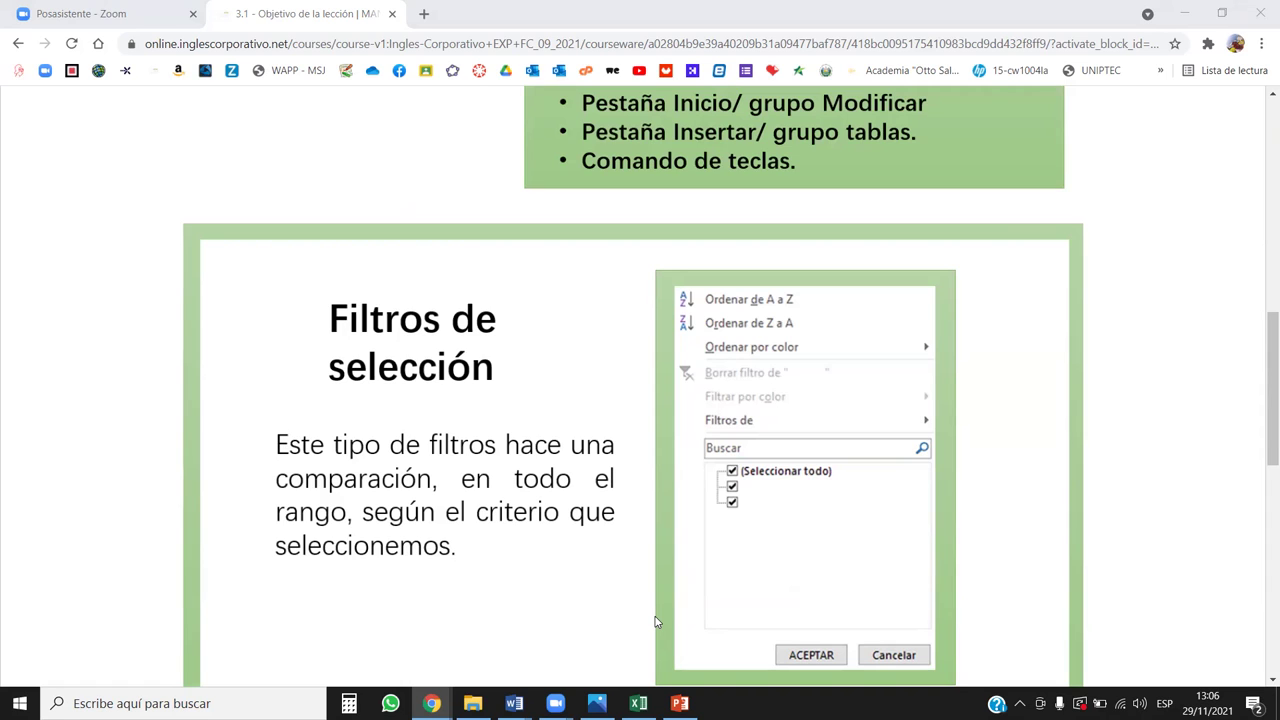
scroll(655, 616, "down", 1)
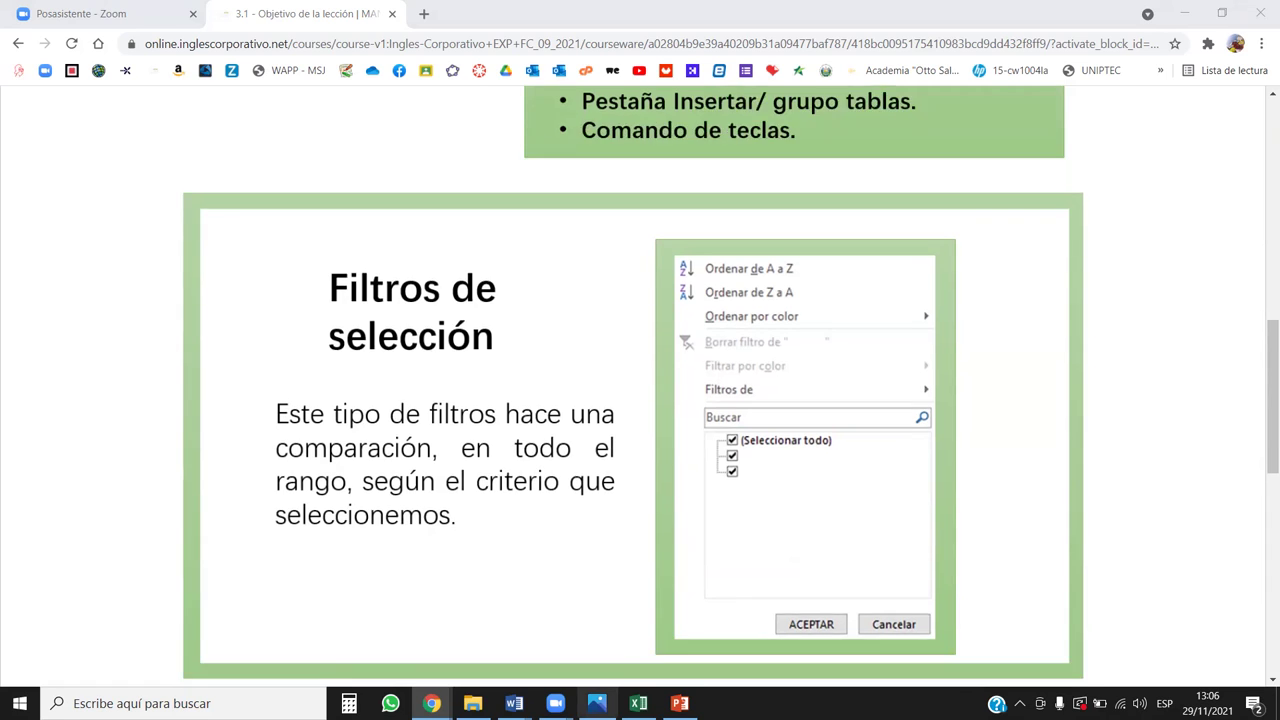
scroll(657, 497, "down", 2)
scroll(673, 511, "down", 2)
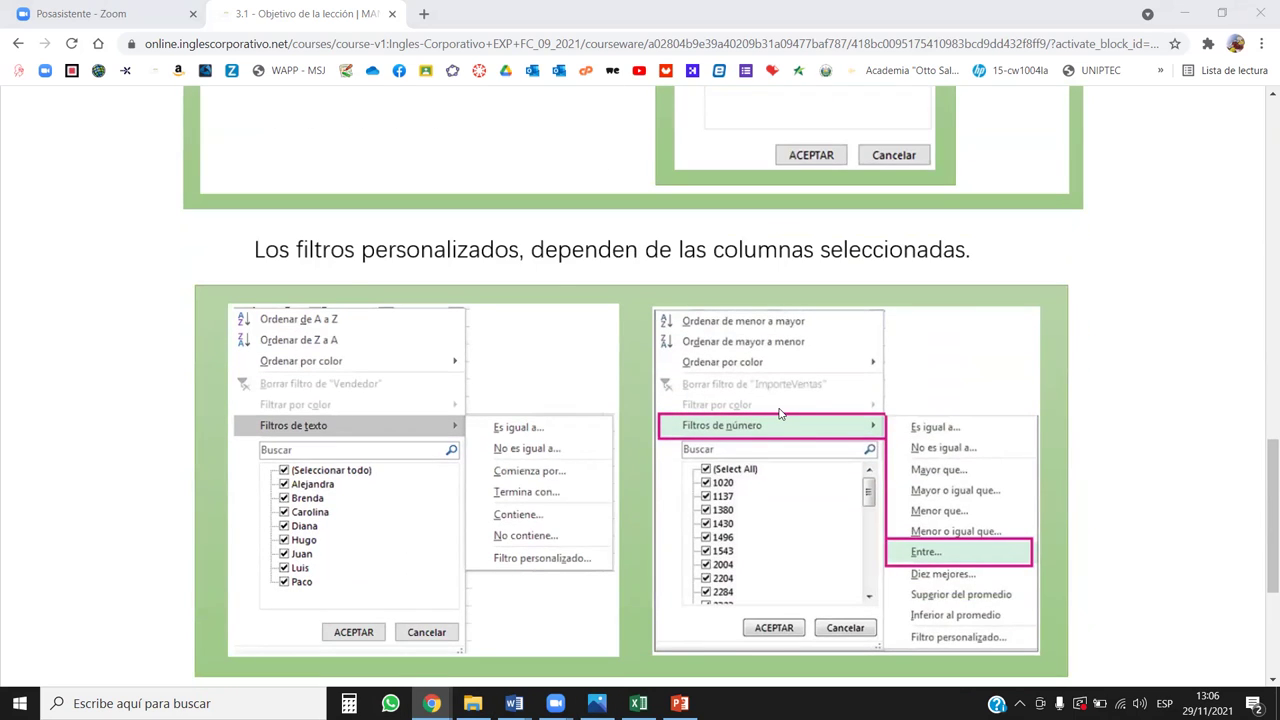
scroll(780, 413, "down", 2)
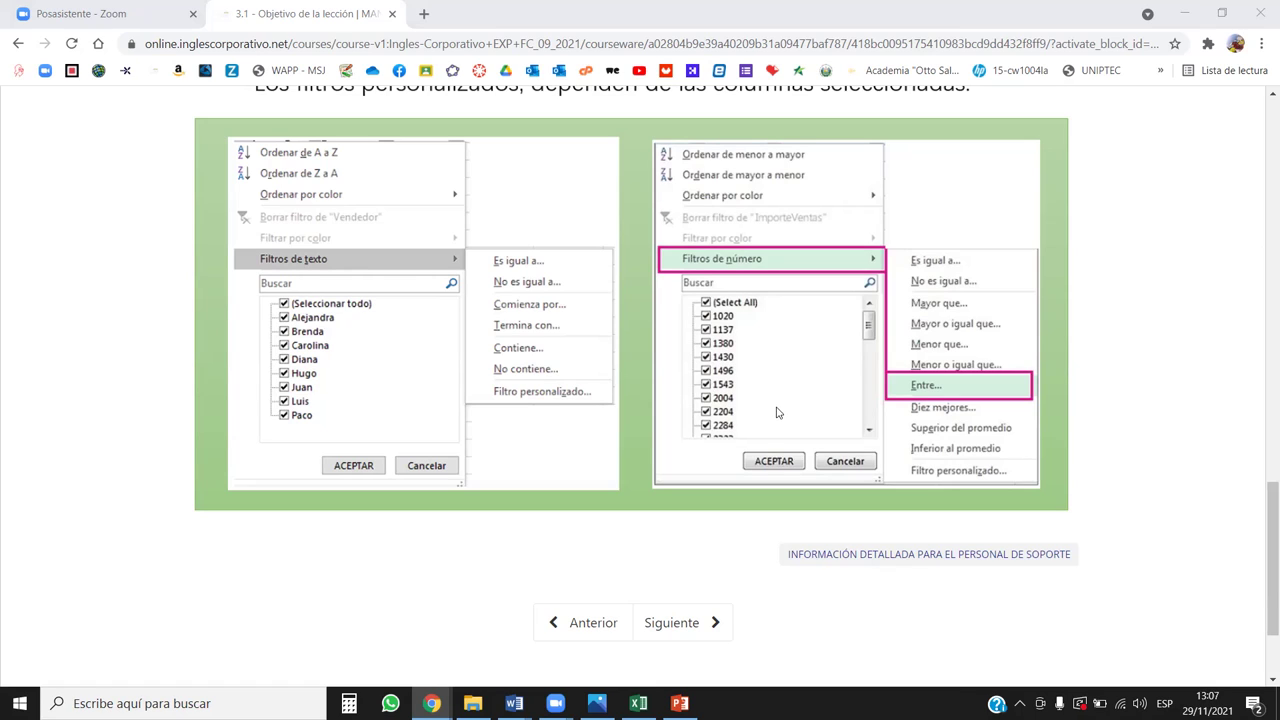
scroll(740, 400, "up", 3)
scroll(729, 389, "down", 4)
scroll(729, 388, "up", 5)
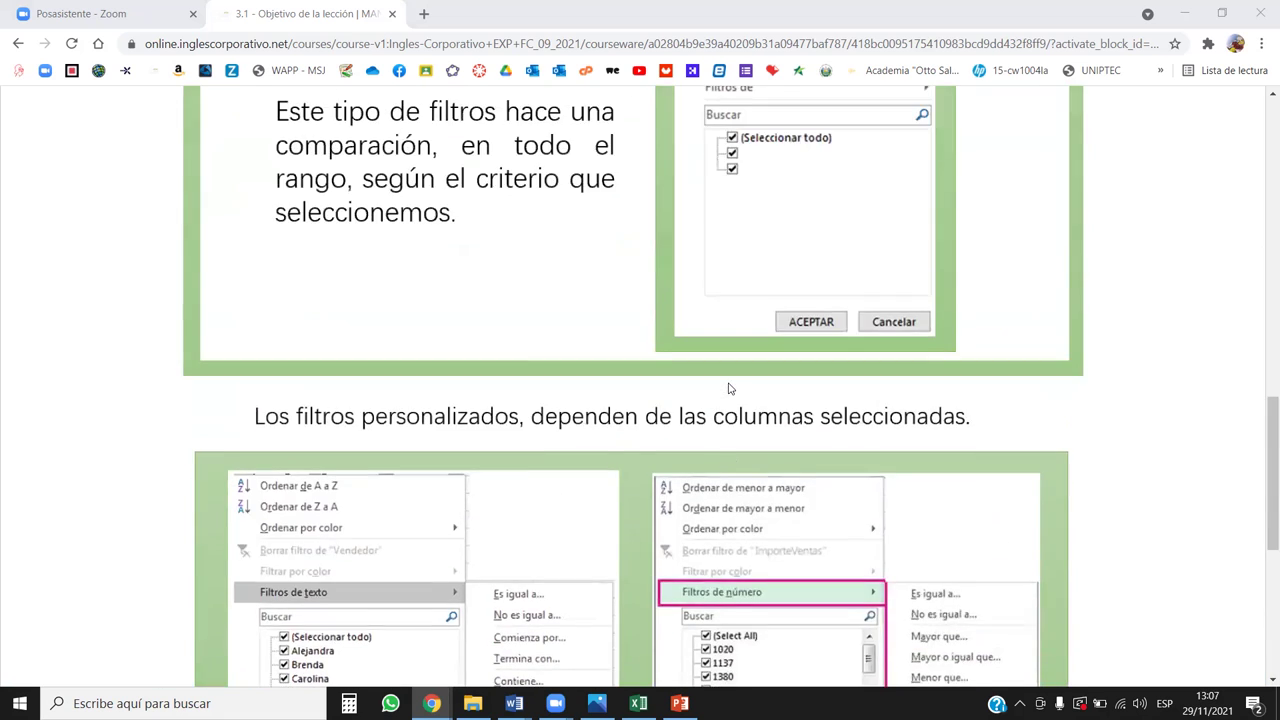
scroll(729, 388, "up", 5)
scroll(728, 382, "up", 5)
scroll(728, 382, "up", 3)
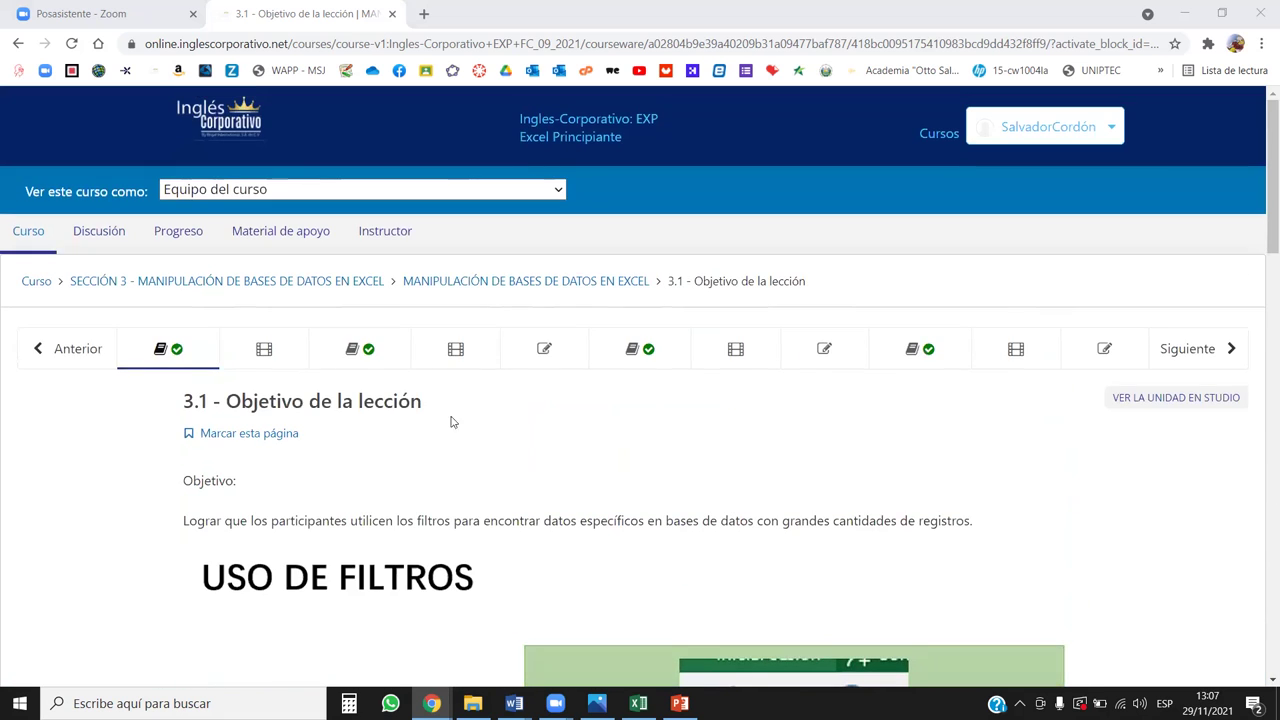
Open lesson 3.3 on the data form, view its form image, then return to the HOJA PRÁCTICA workbook.
left_click(368, 362)
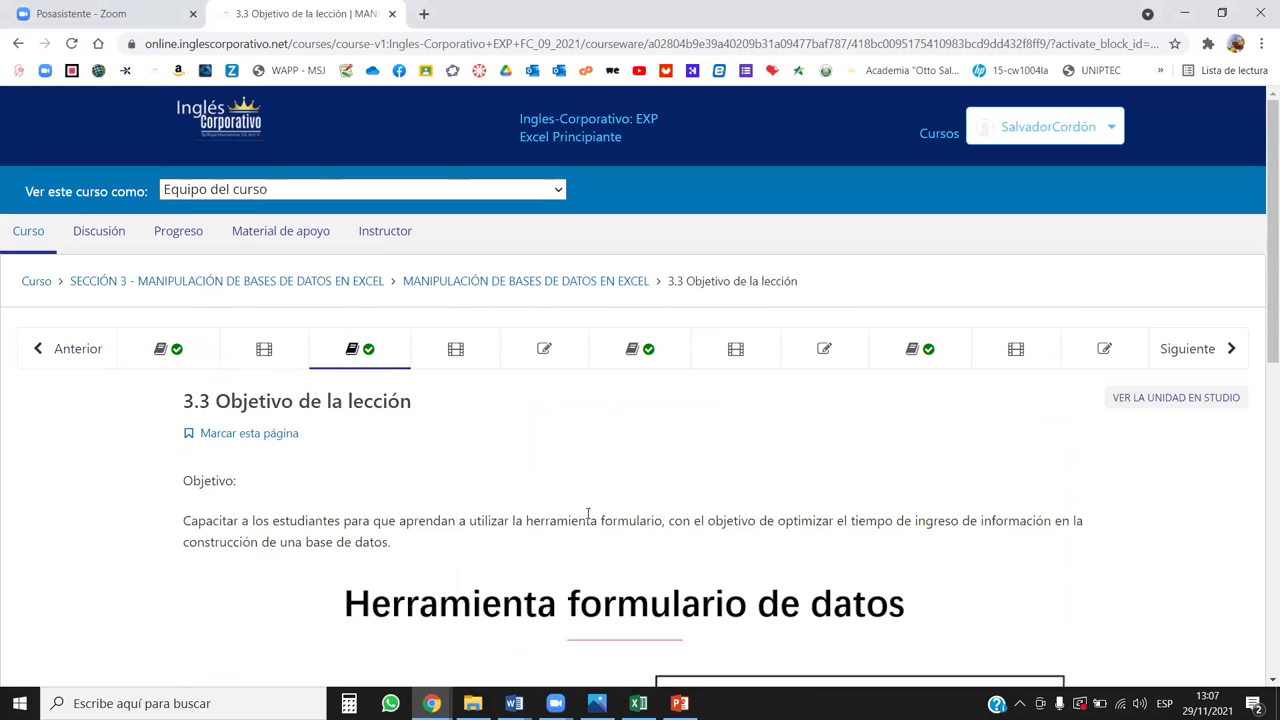
scroll(588, 518, "down", 3)
scroll(588, 519, "down", 1)
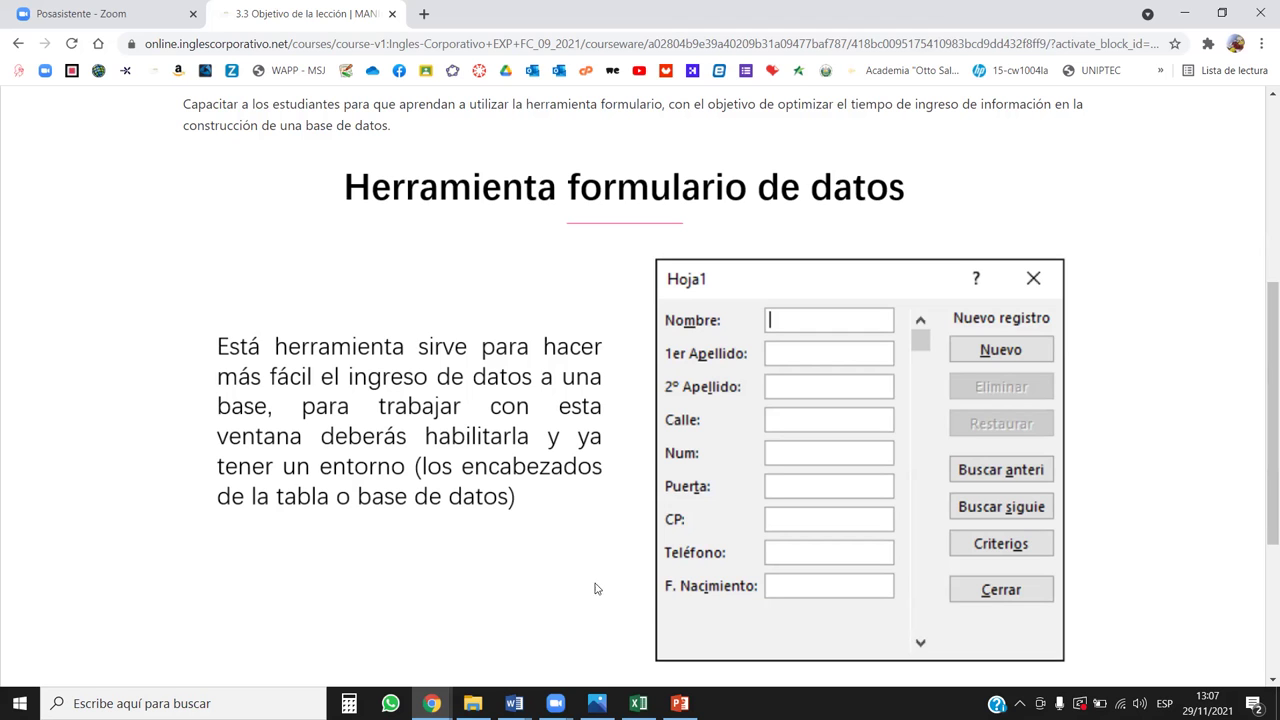
left_click(638, 703)
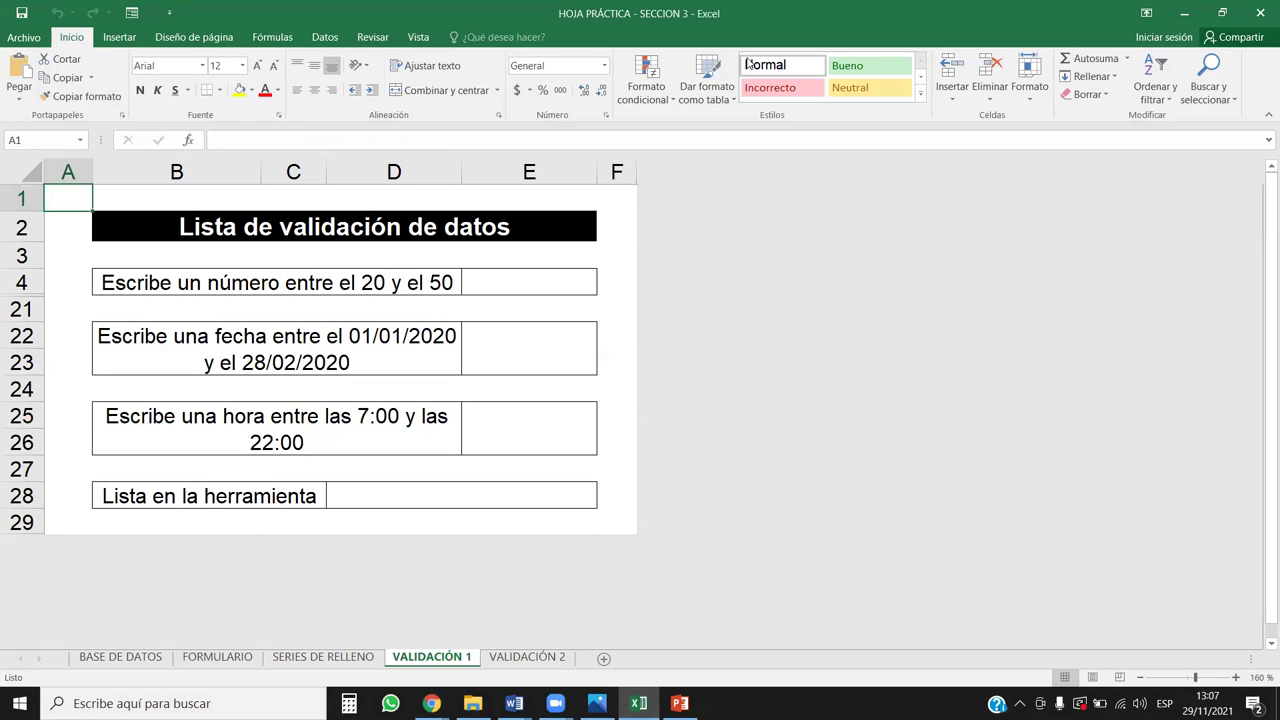
Open the BASE DE DATOS sheet and select ZONA cells C10, C14 (ORIENTE) and C16 (CENTRO).
left_click(140, 657)
left_click(276, 337)
left_click(265, 400)
left_click(268, 433)
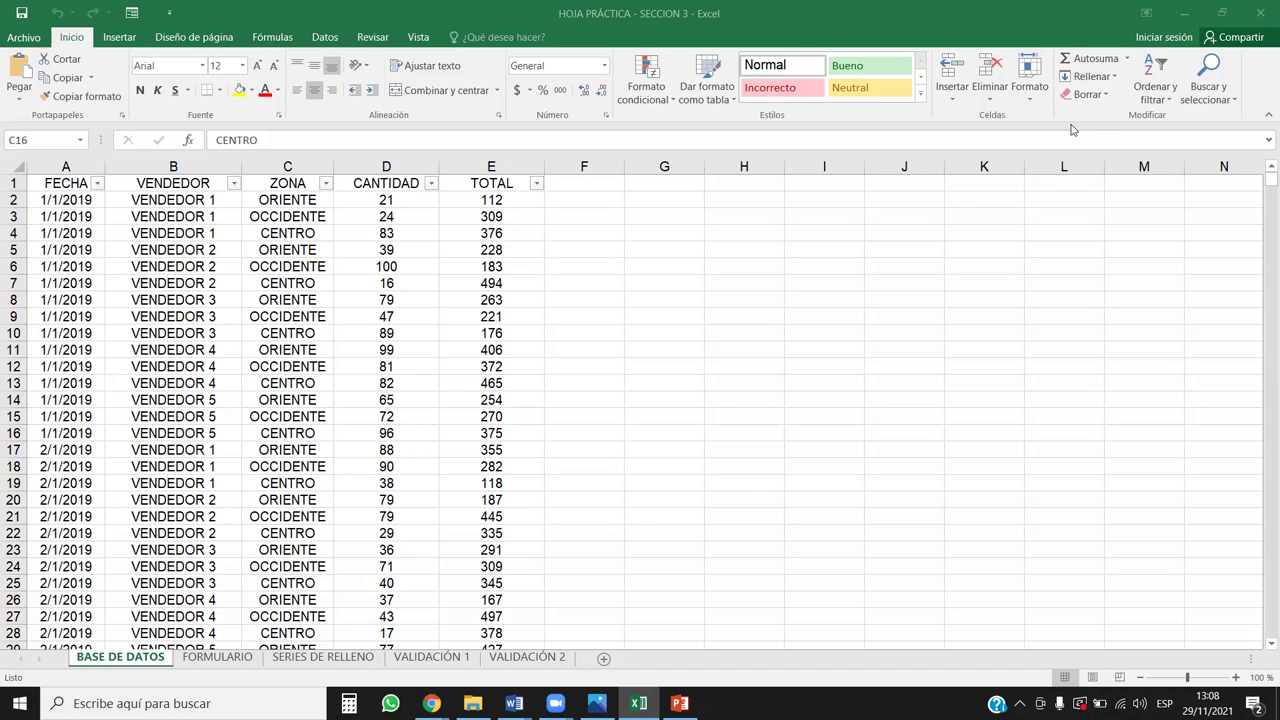
left_click(170, 12)
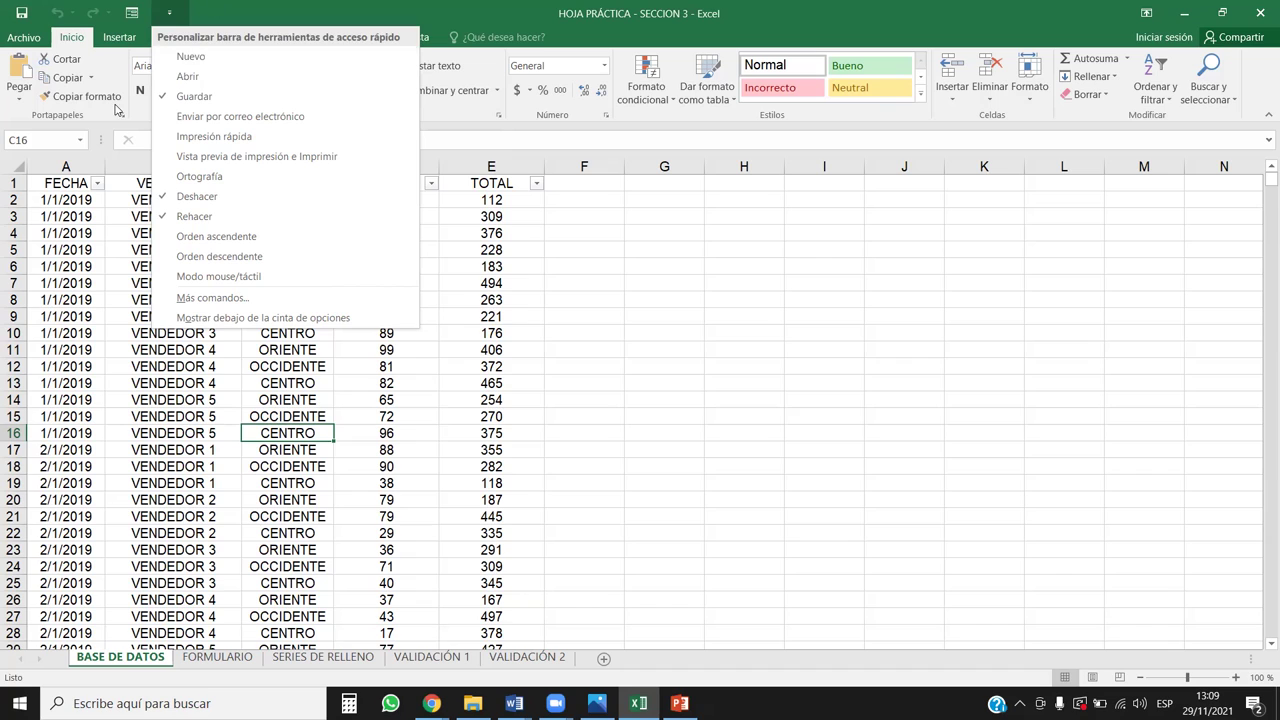
left_click(63, 263)
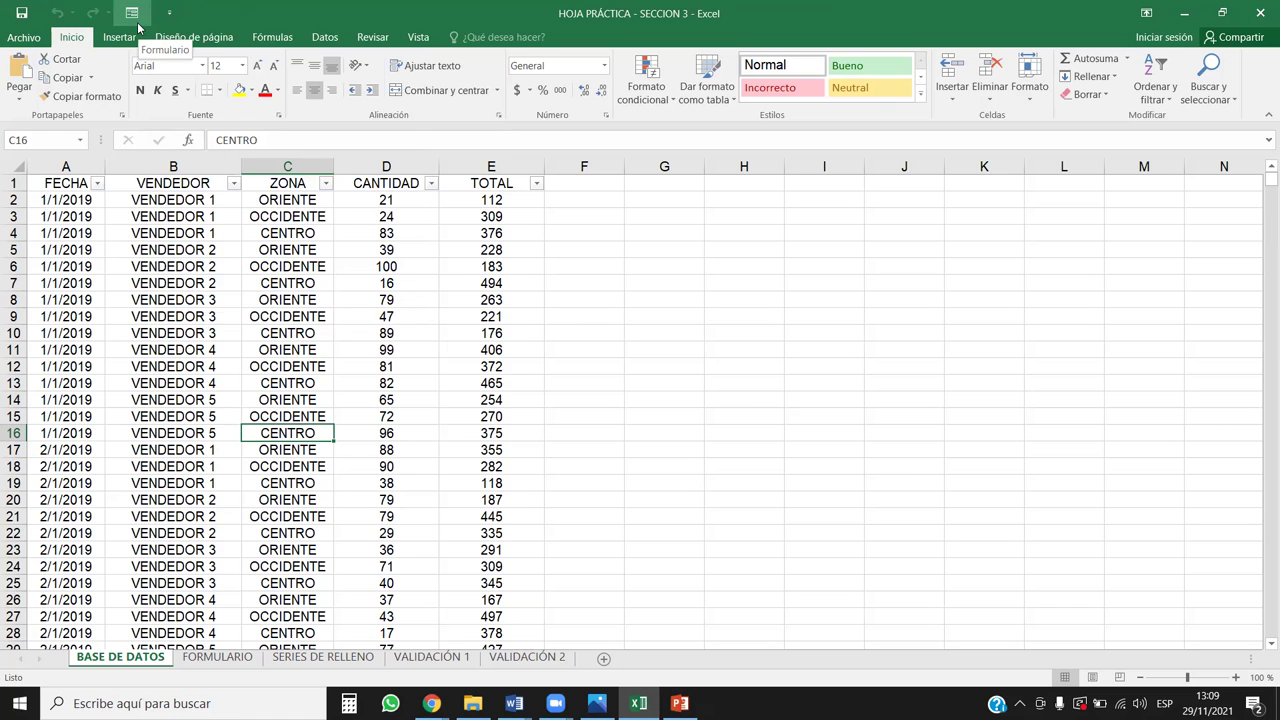
Open Excel Options from Archivo and show the quick access toolbar page listing Guardar, Deshacer, Rehacer, Formulario.
left_click(24, 37)
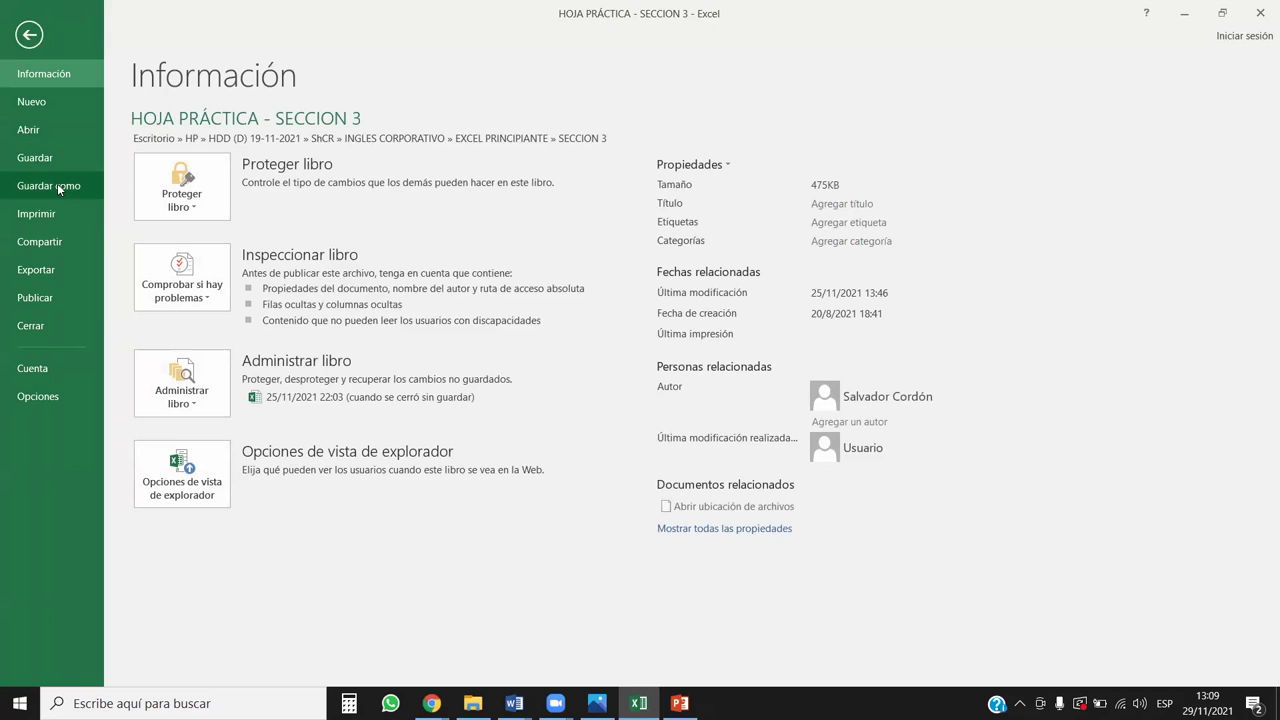
left_click(38, 396)
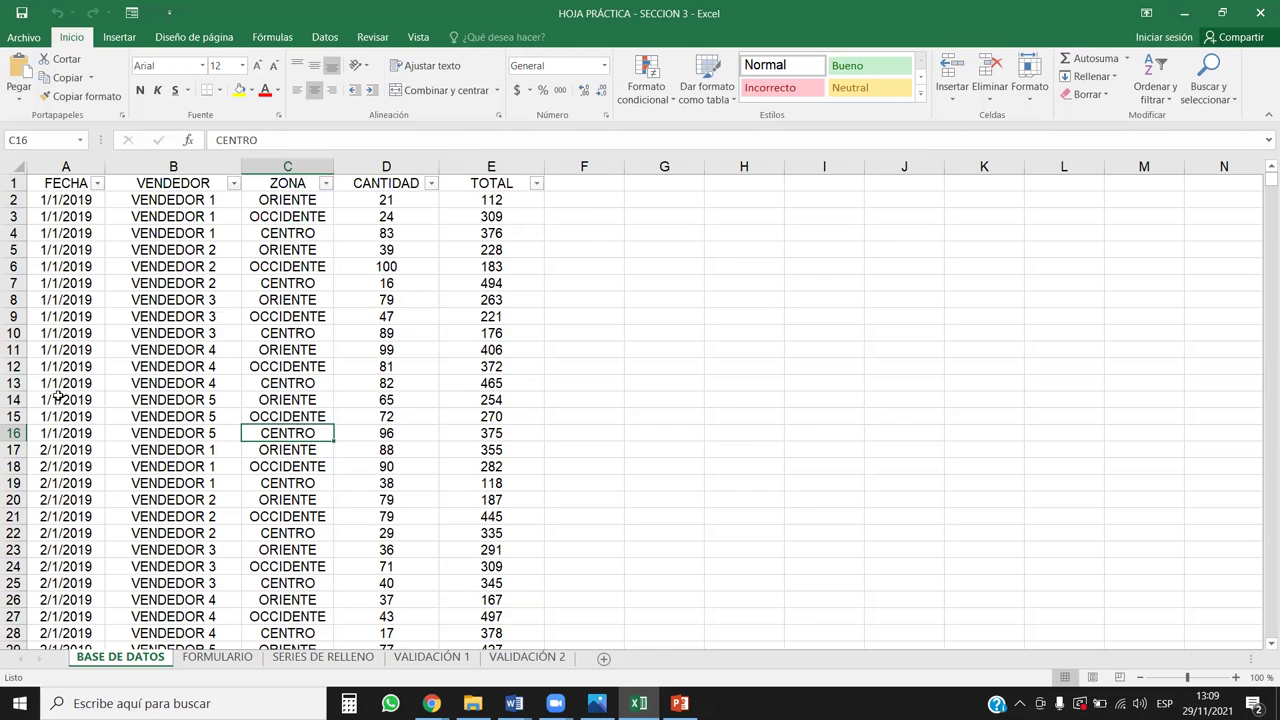
left_click_drag(507, 98, 543, 94)
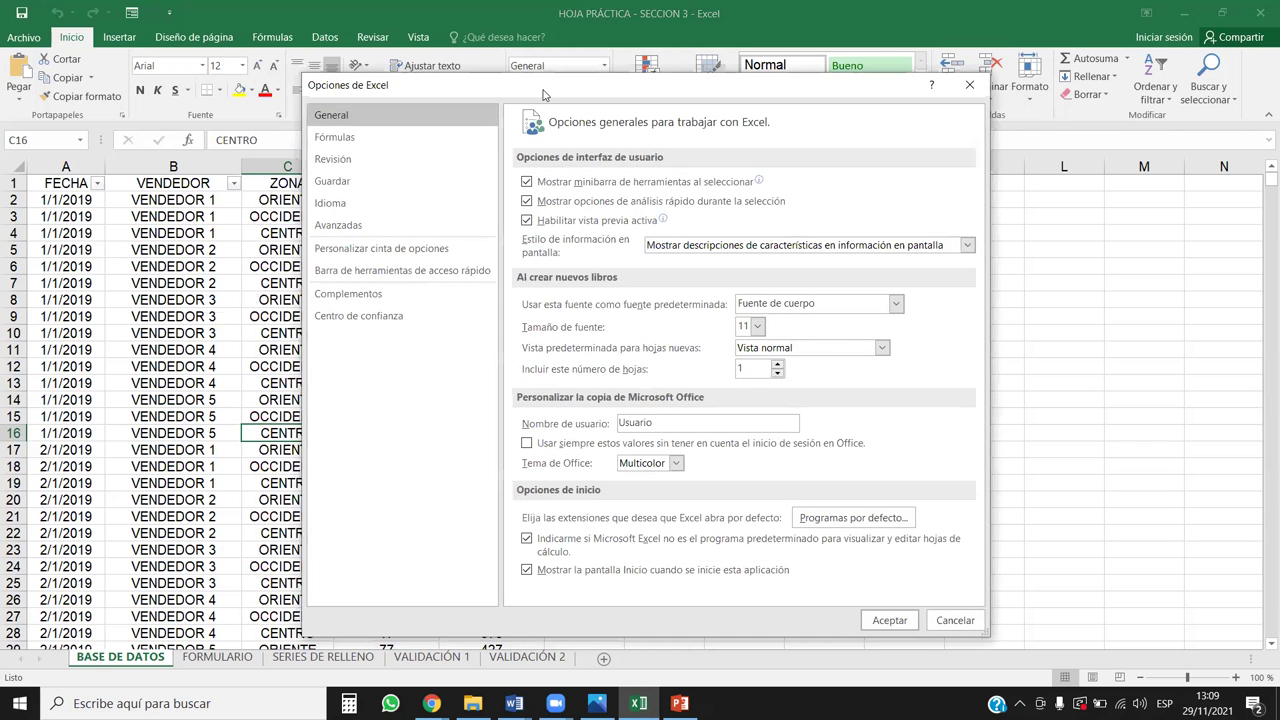
left_click(376, 271)
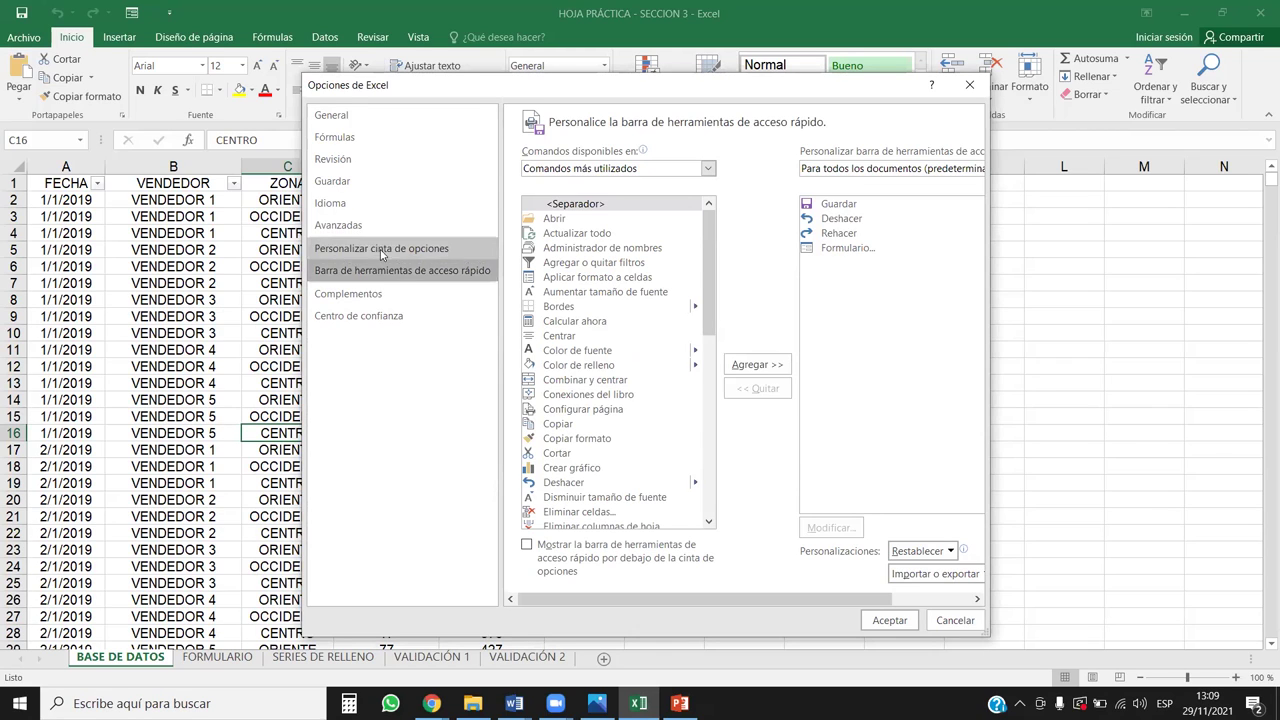
Switch Excel Options to Personalizar cinta de opciones, showing the main tabs tree.
left_click(398, 257)
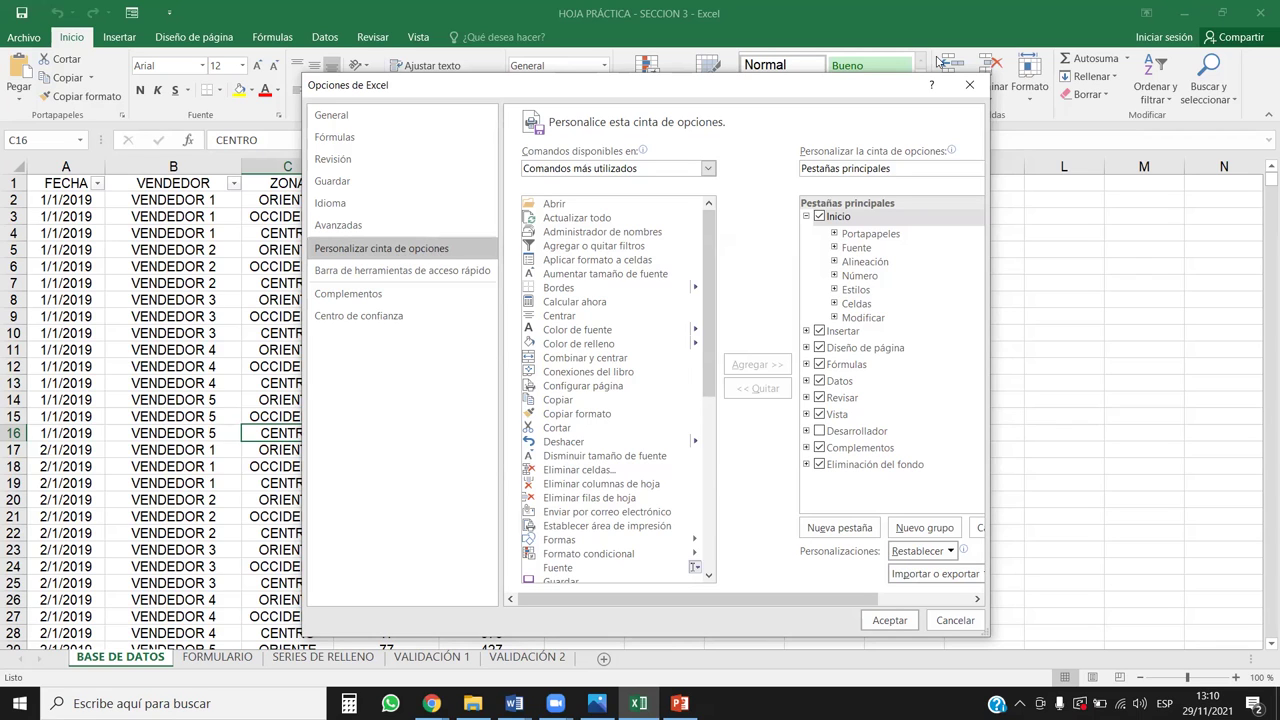
Expand Inicio > Portapapeles and peek inside the Pegar and Copiar commands.
left_click(850, 225)
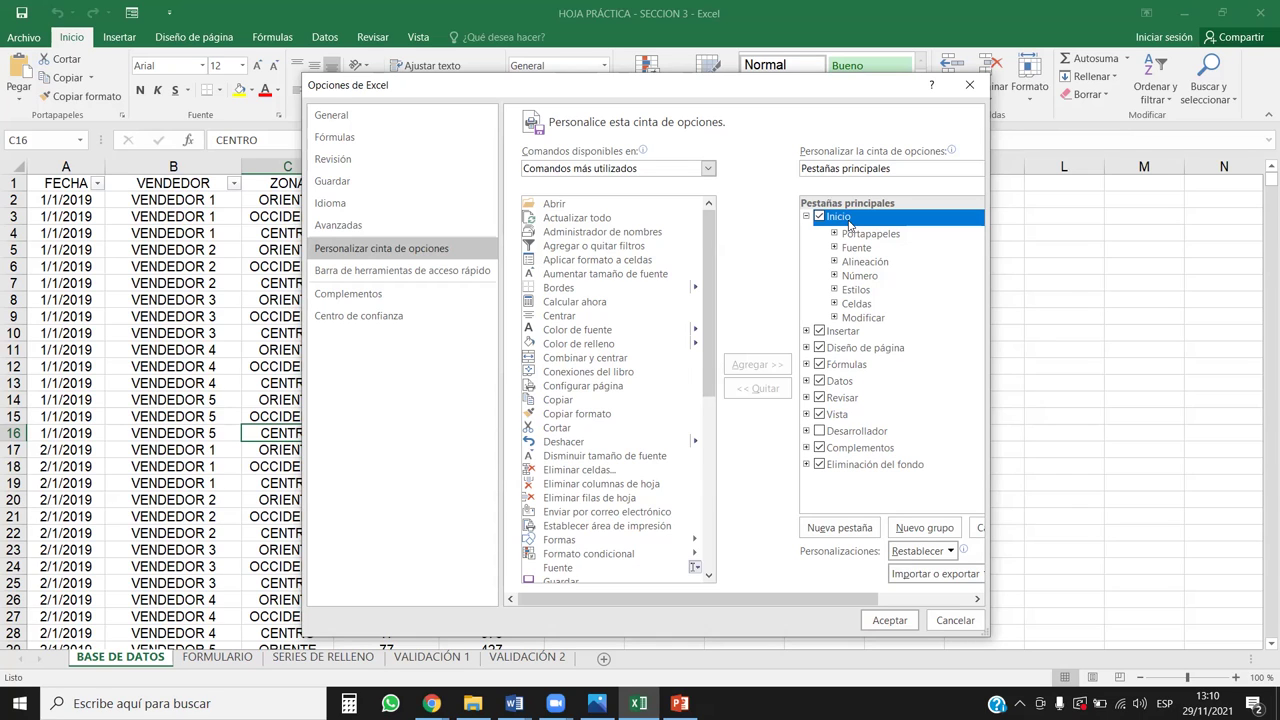
left_click(834, 233)
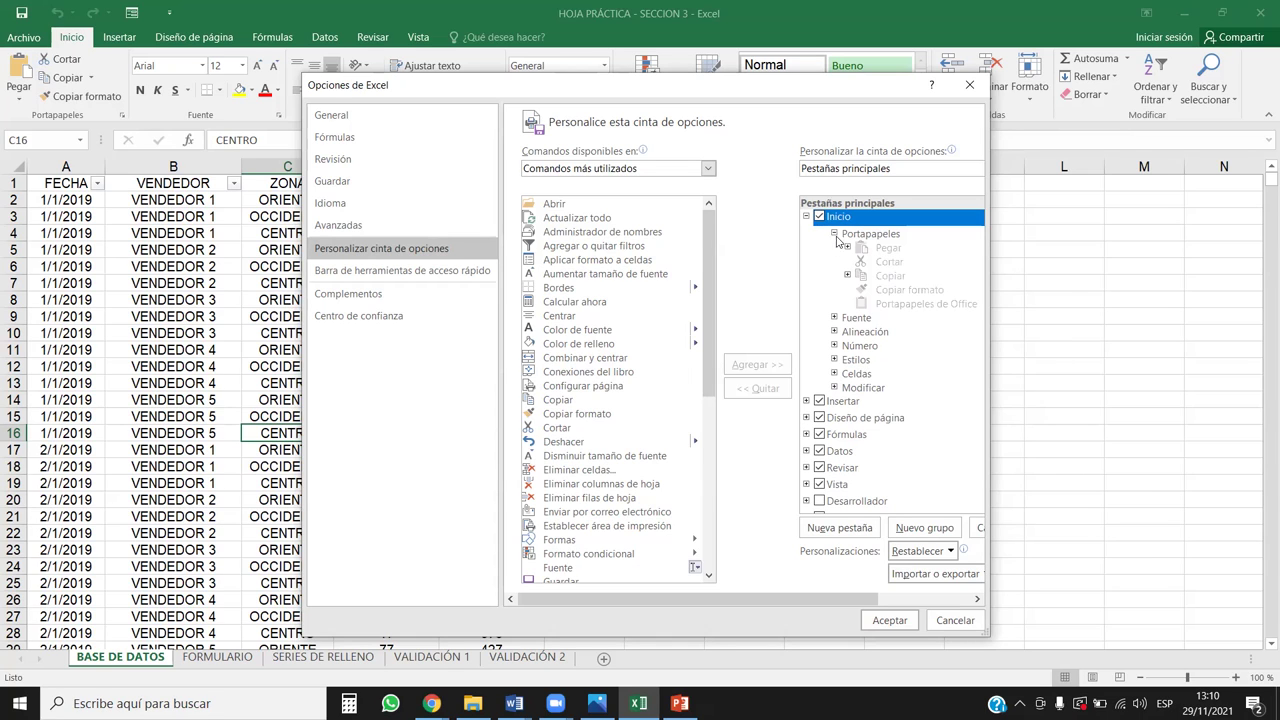
left_click(847, 247)
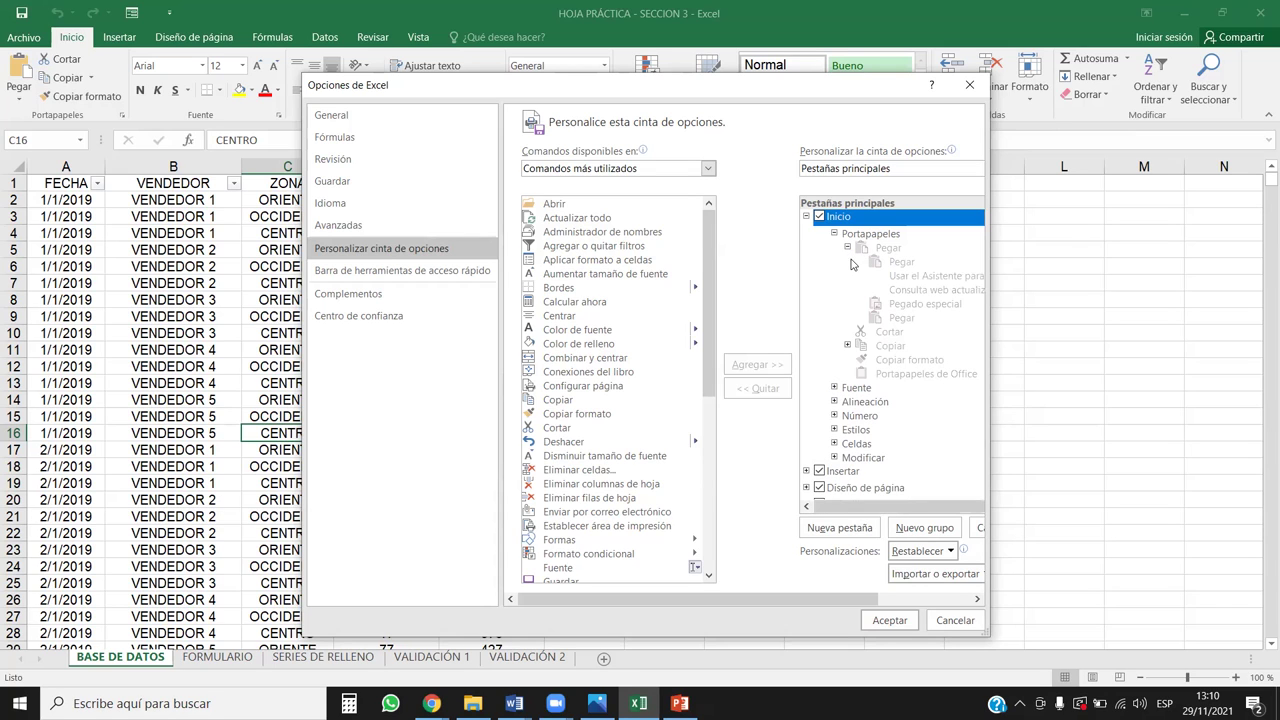
left_click(847, 247)
left_click(847, 275)
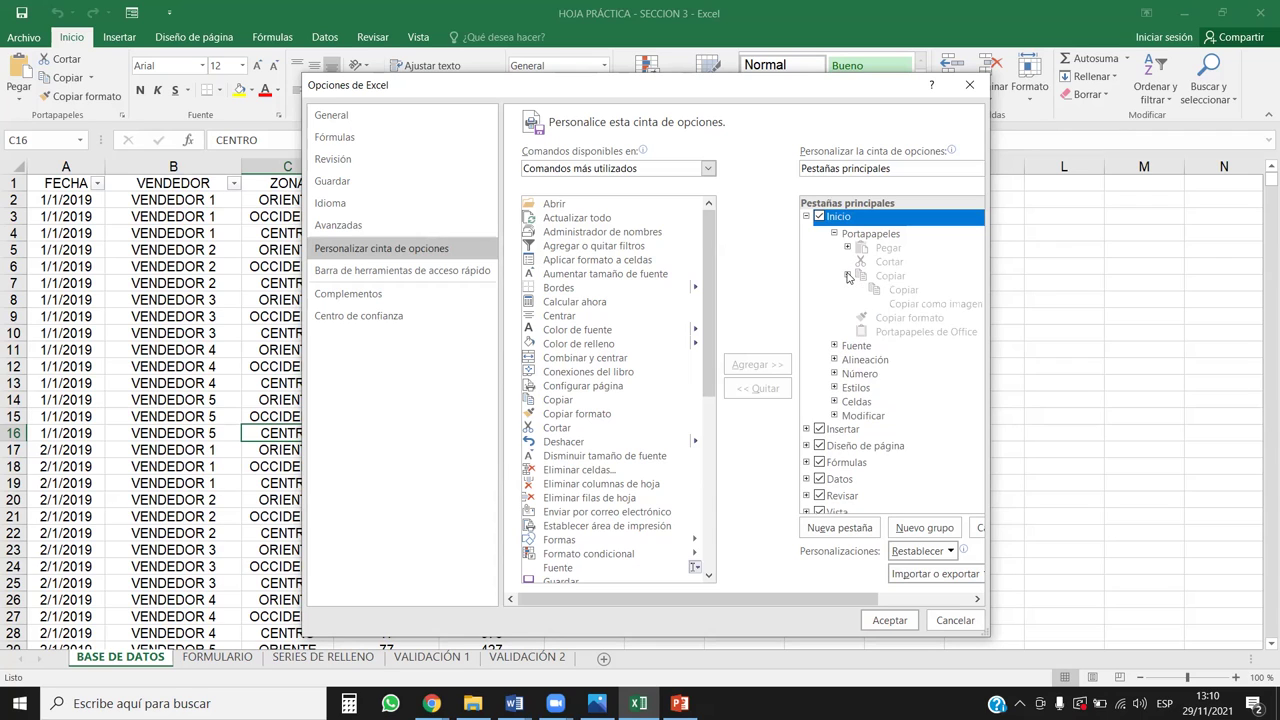
left_click(847, 276)
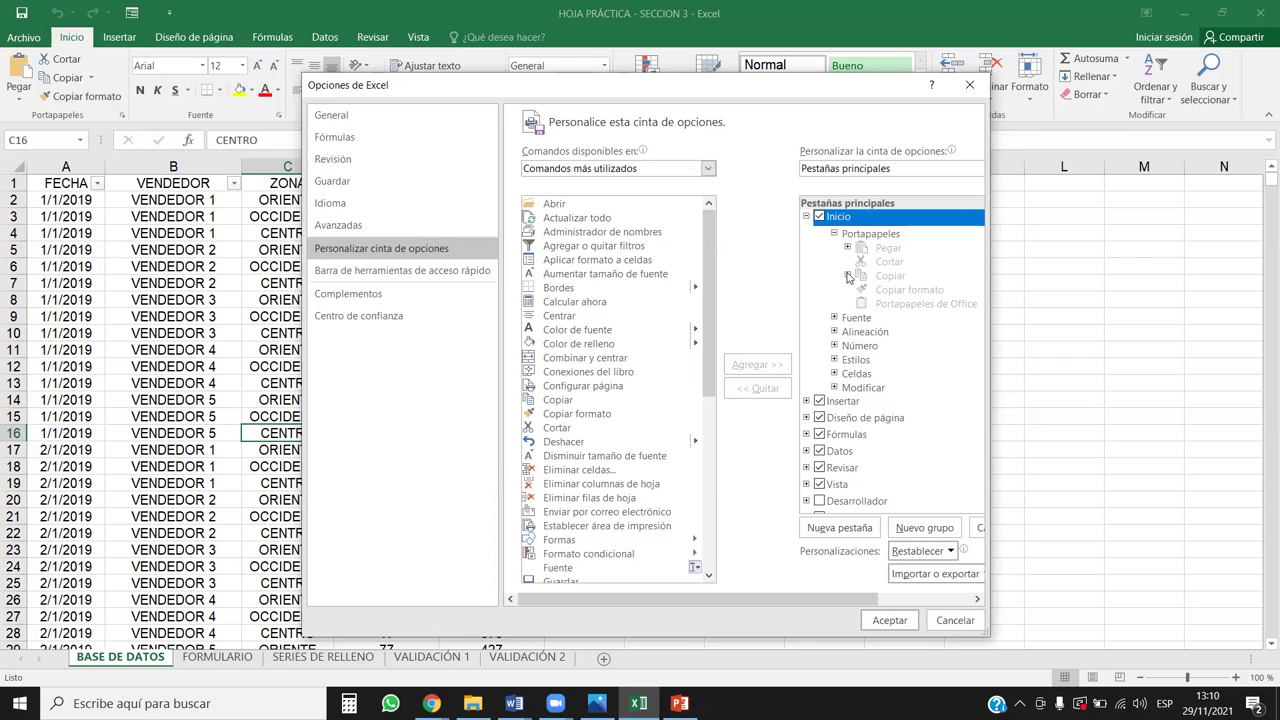
Select Pegar under Portapapeles, then widen the Options window and move it up-left.
left_click(882, 249)
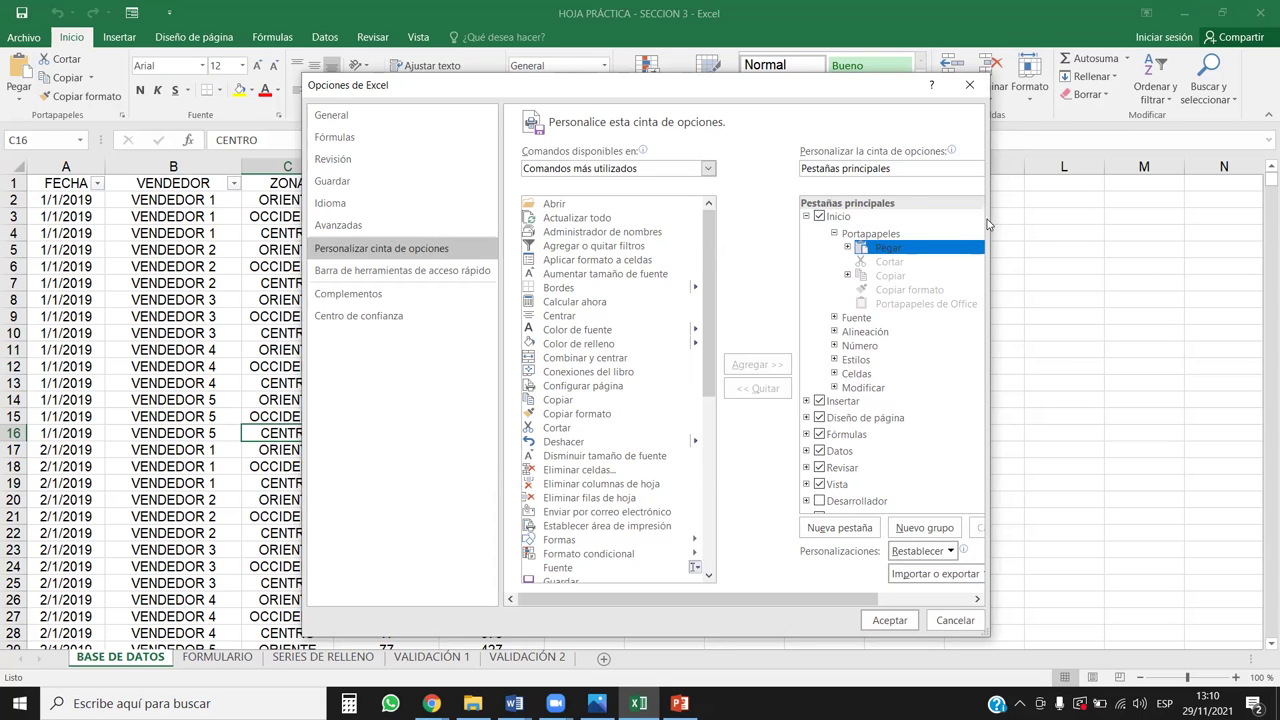
left_click_drag(989, 220, 1172, 222)
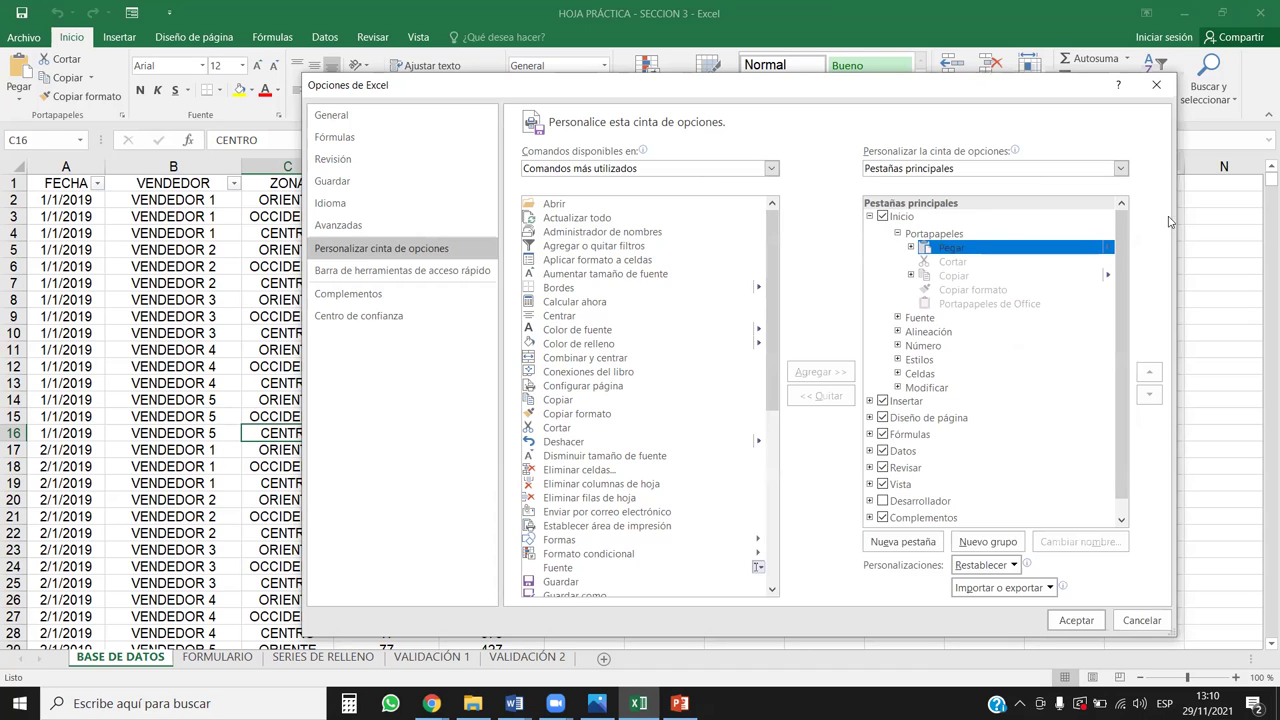
left_click_drag(994, 91, 781, 73)
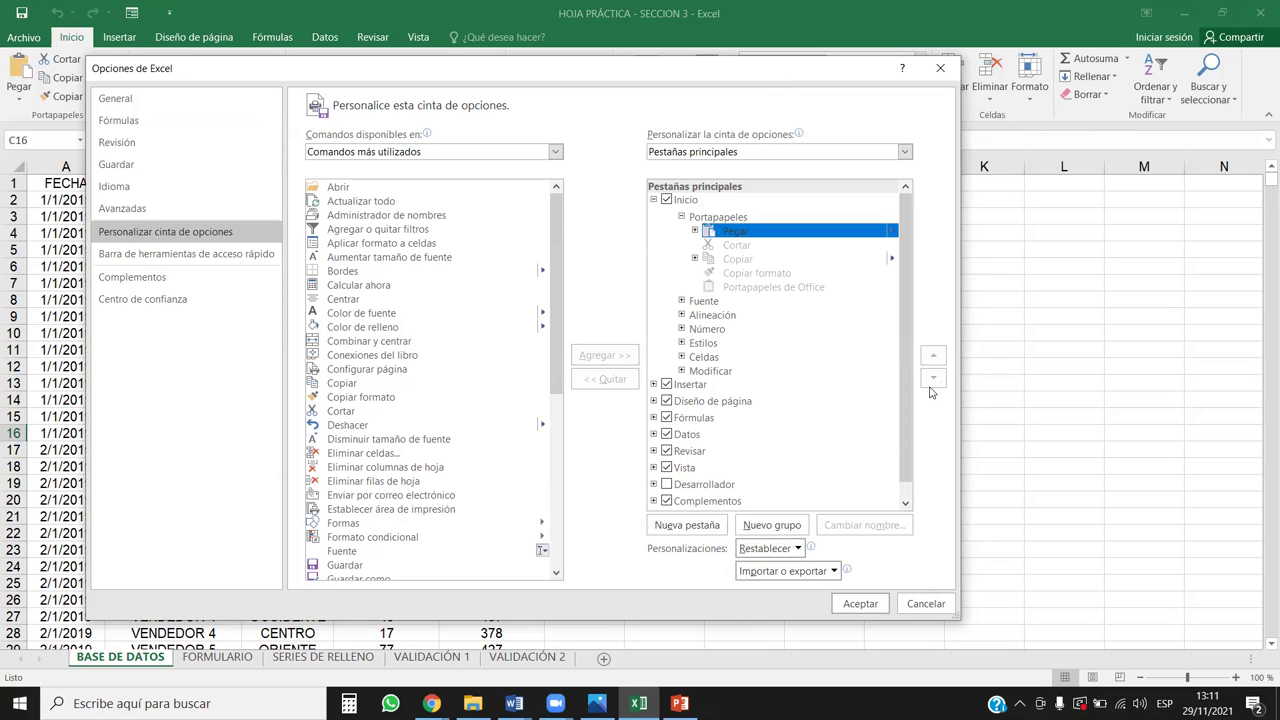
Glance inside the Fuente group, then remove the Portapapeles group from Inicio.
left_click(682, 303)
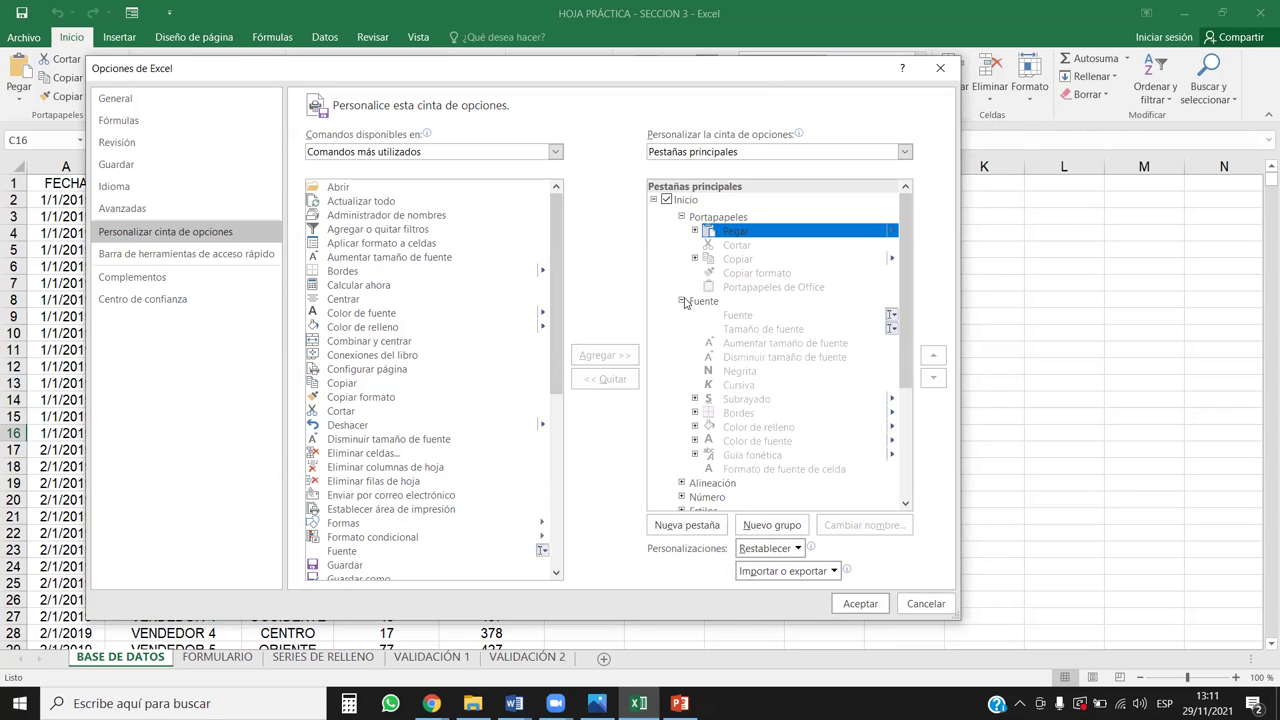
left_click(682, 300)
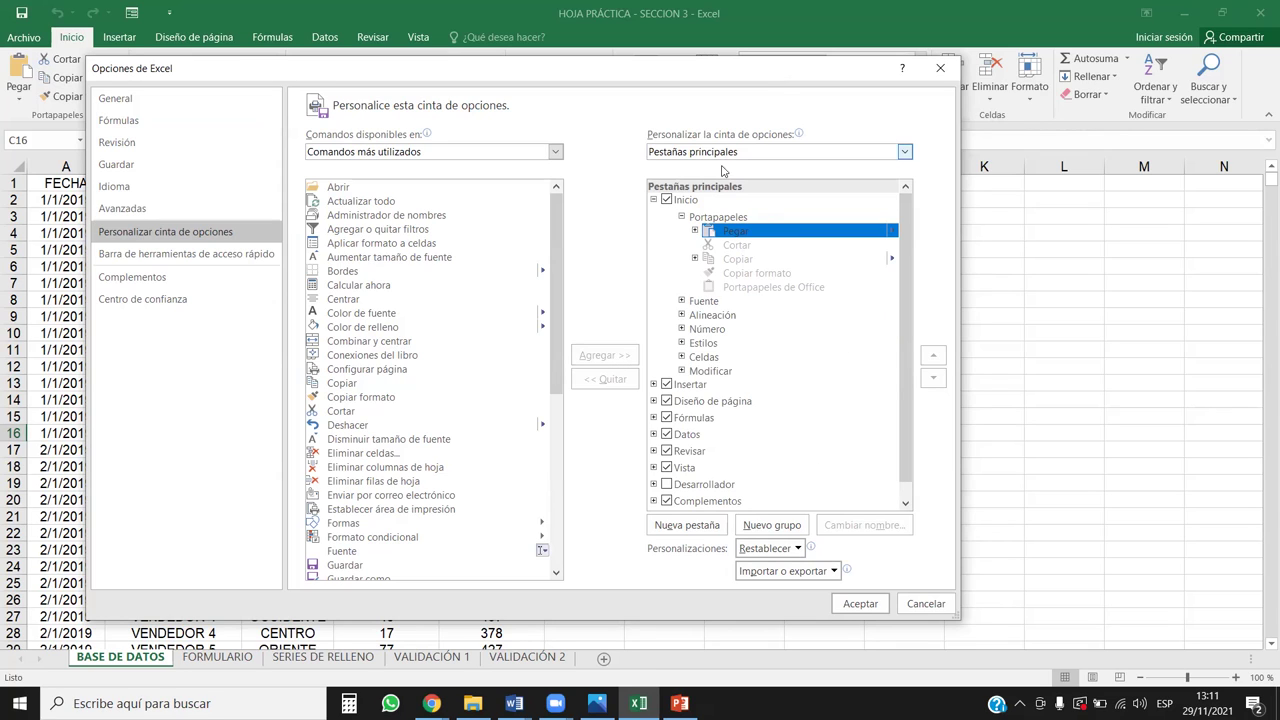
left_click(718, 217)
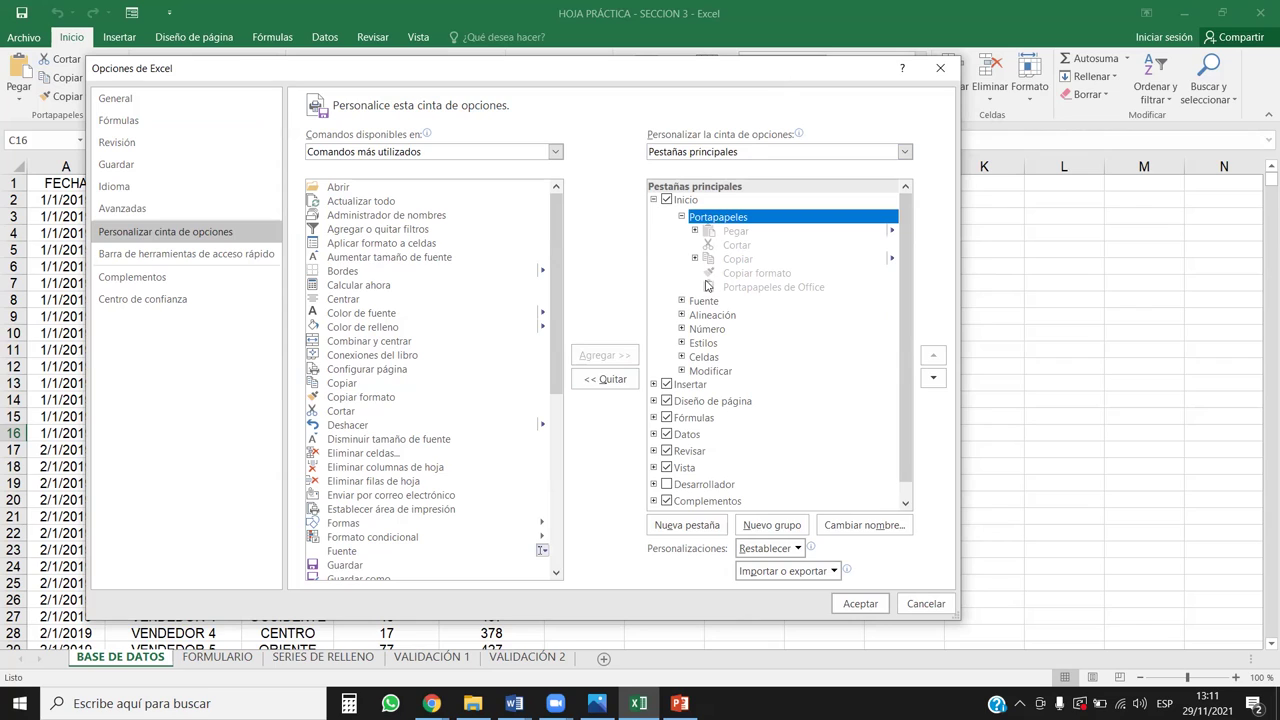
left_click(615, 381)
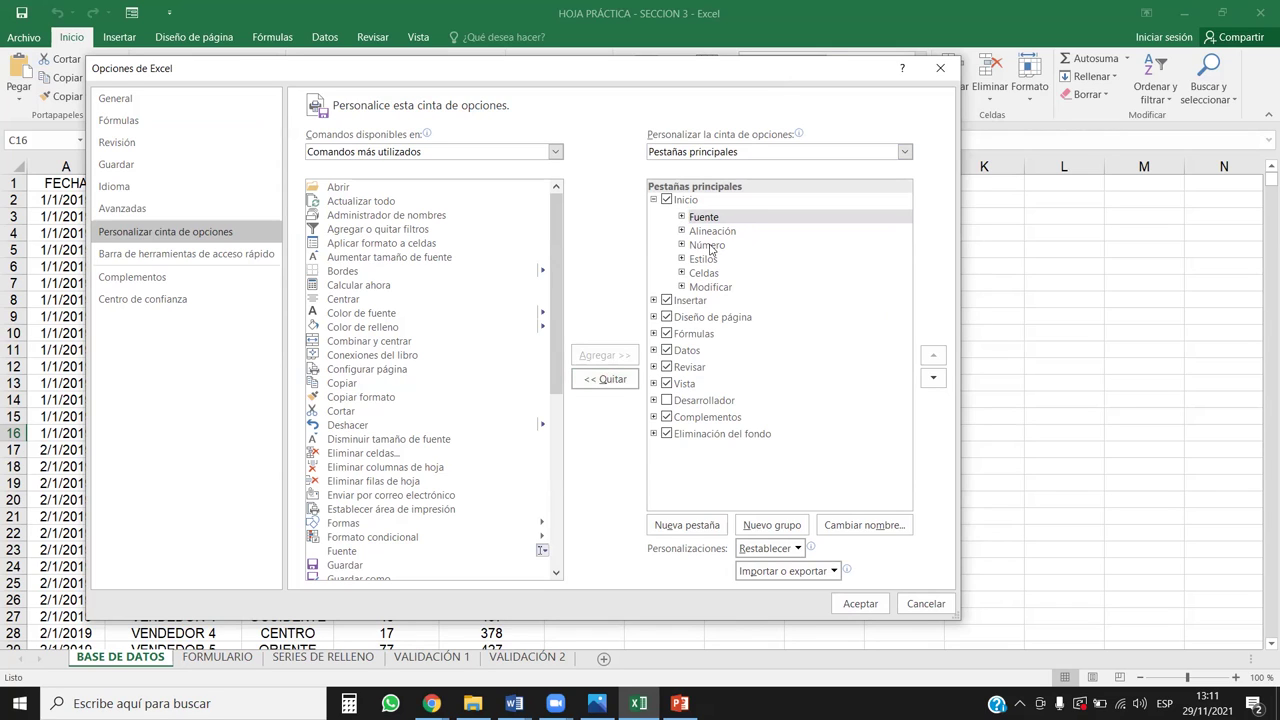
Remove the Fuente, Alineación, Número, Estilos, Celdas and Modificar groups from Inicio.
left_click(620, 383)
left_click(620, 383)
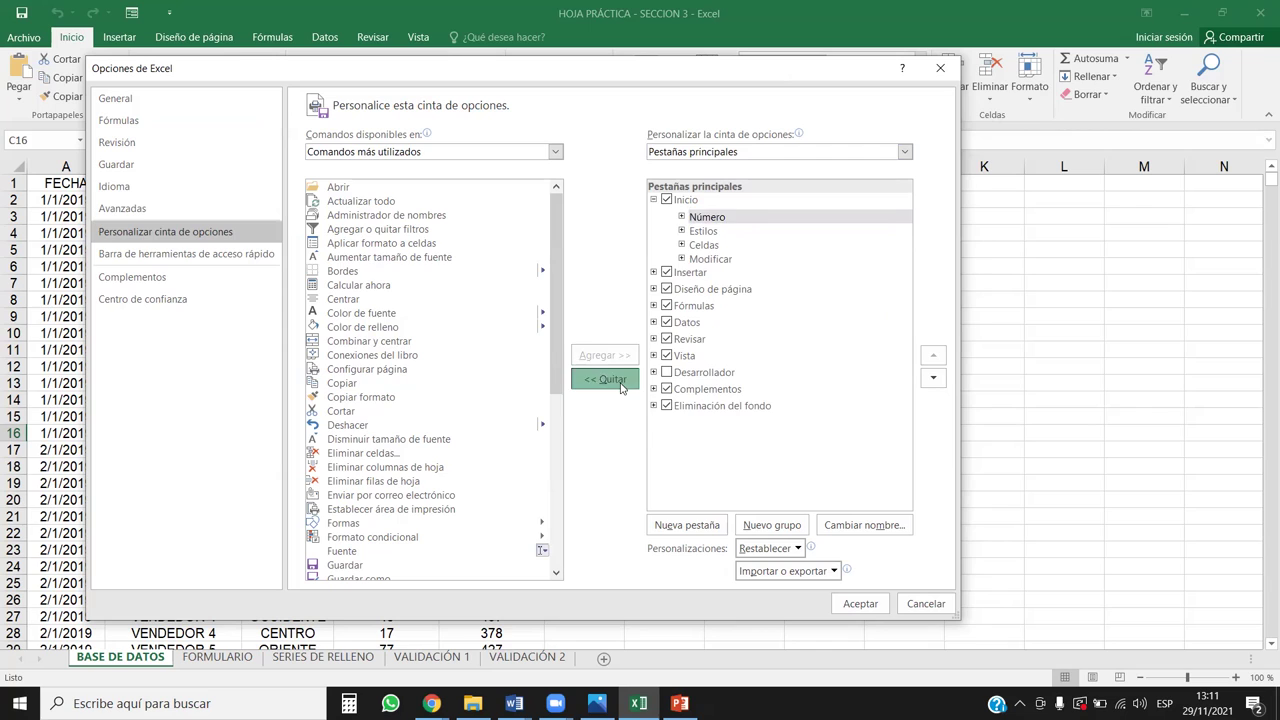
left_click(620, 383)
left_click(620, 383)
left_click(620, 383)
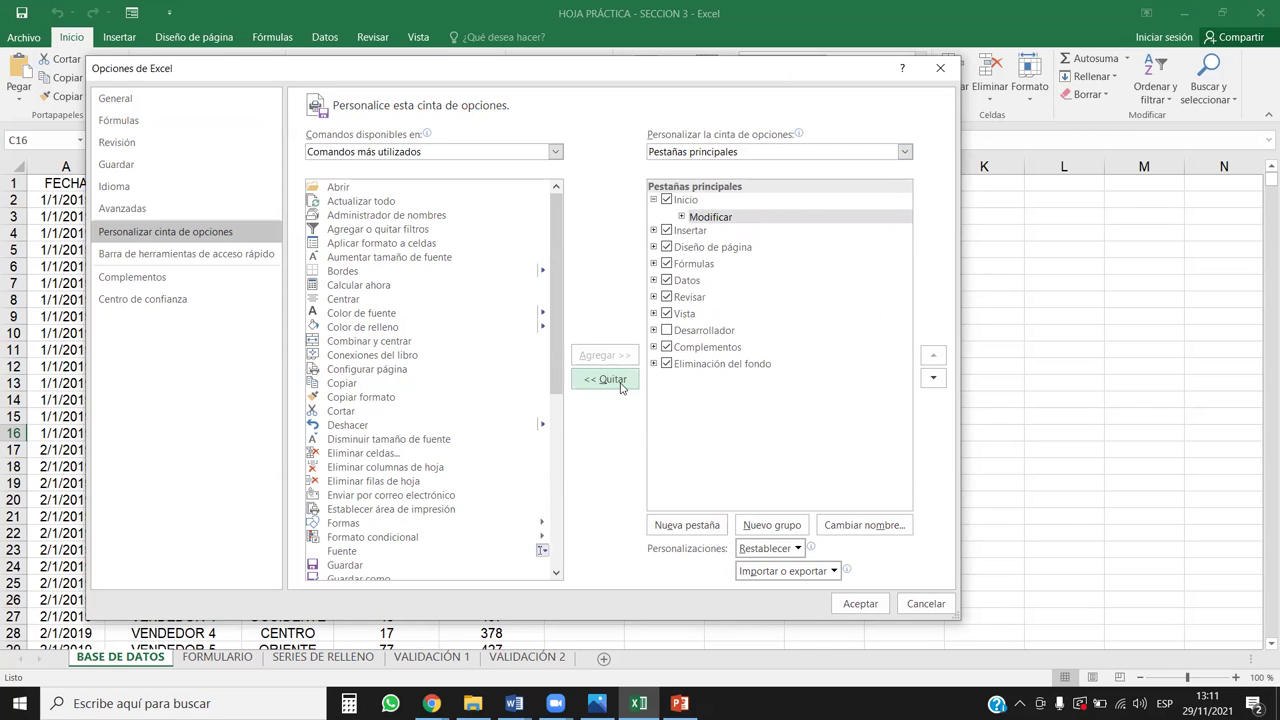
left_click(620, 383)
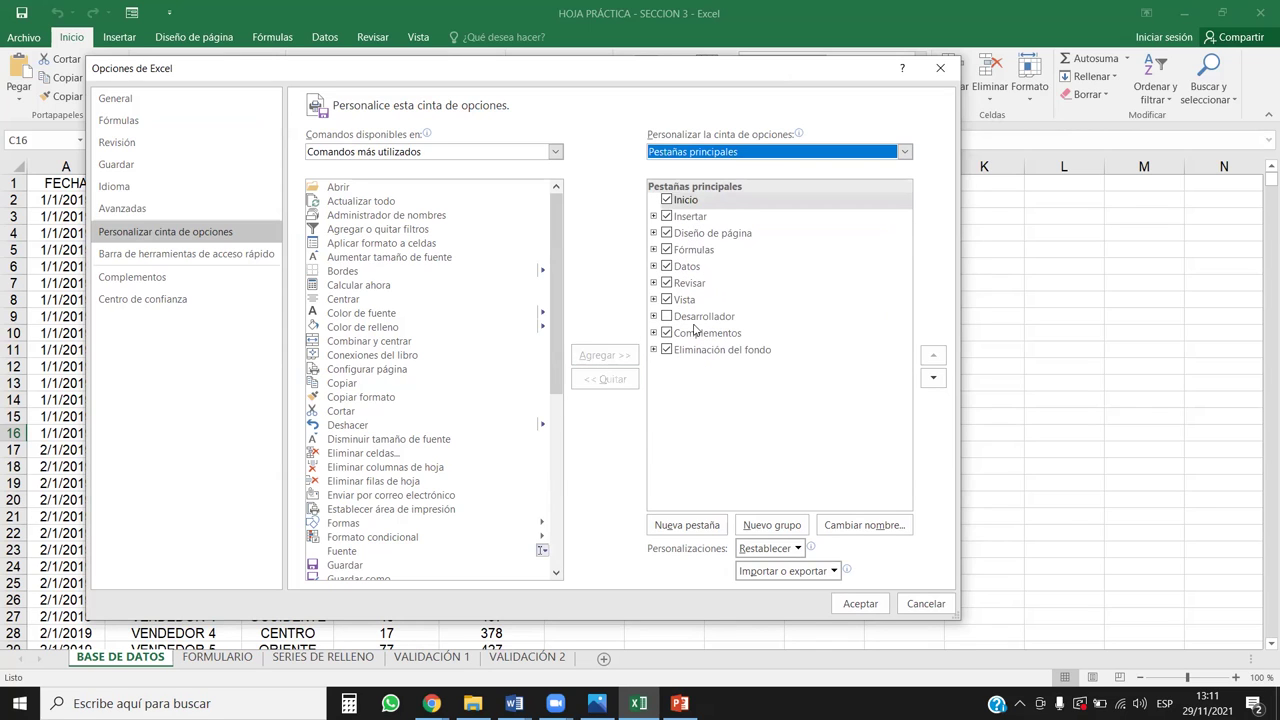
Keep Pestañas principales as the customizable tab set and move the options window up-left.
left_click(861, 157)
left_click(688, 176)
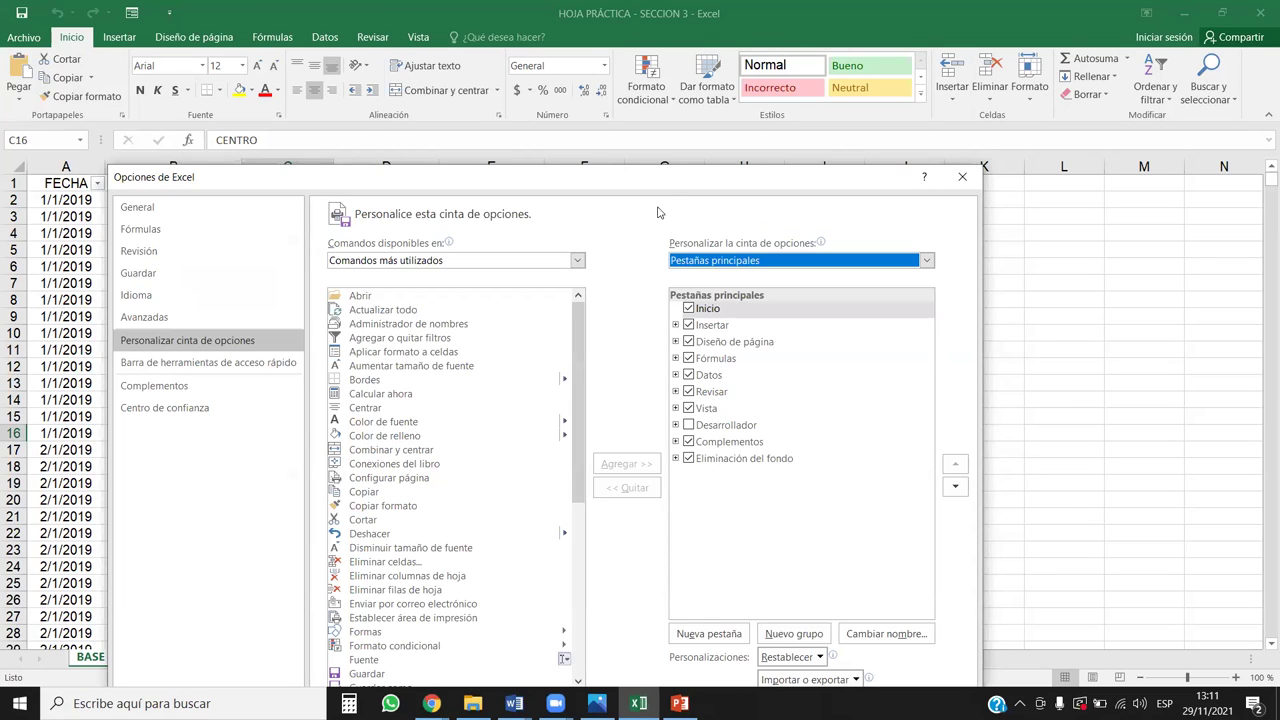
left_click_drag(627, 187, 650, 77)
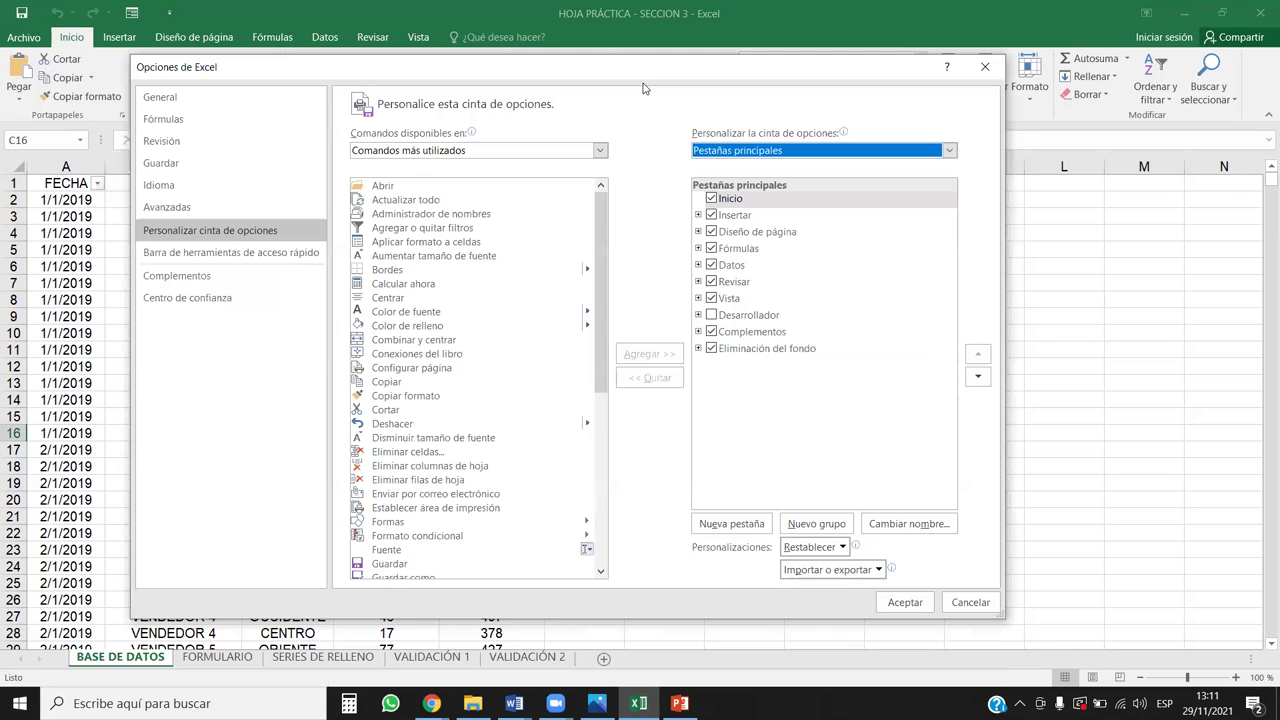
Switch the available-commands source to Todas las pestañas and select Inicio in the left list.
left_click(424, 230)
left_click(600, 151)
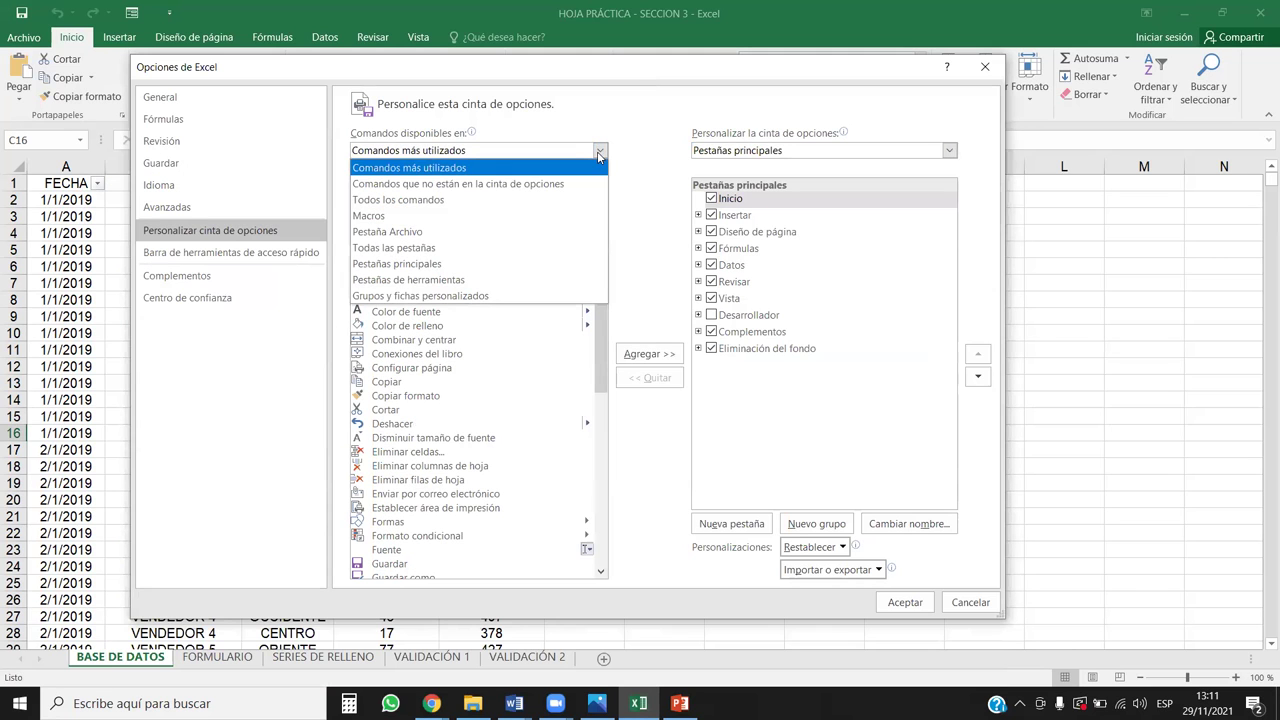
left_click(407, 249)
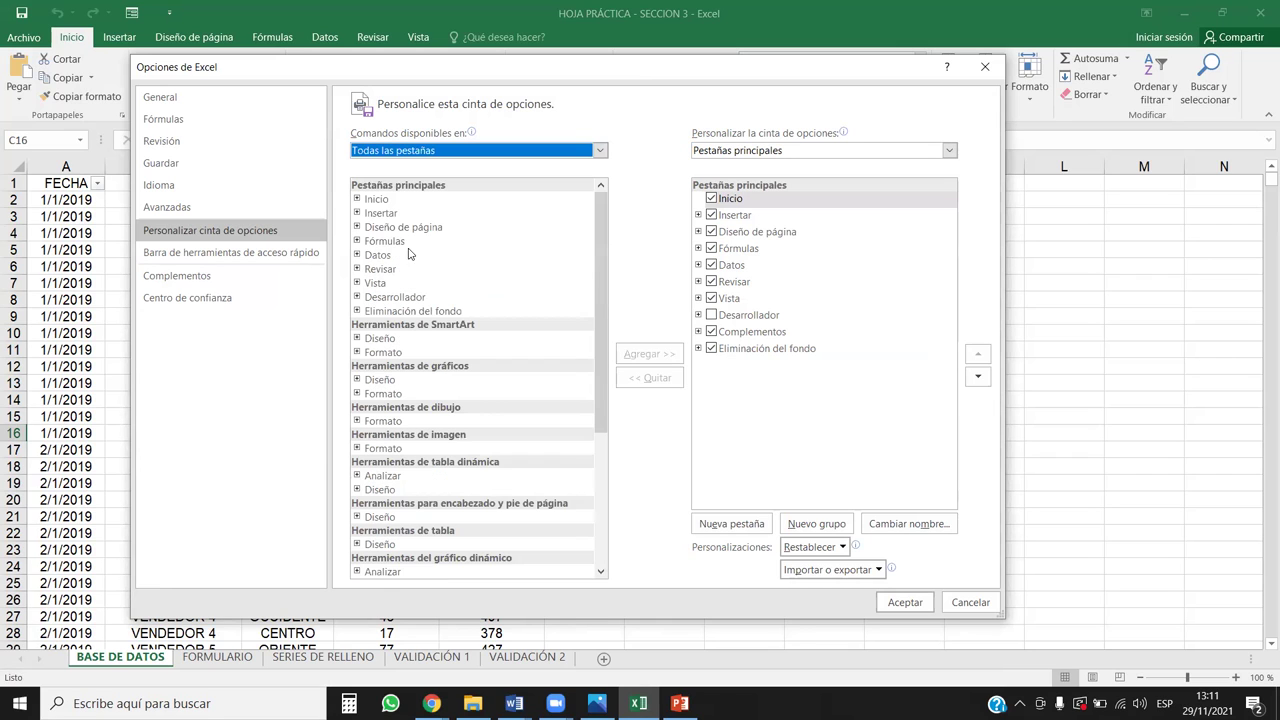
left_click(377, 200)
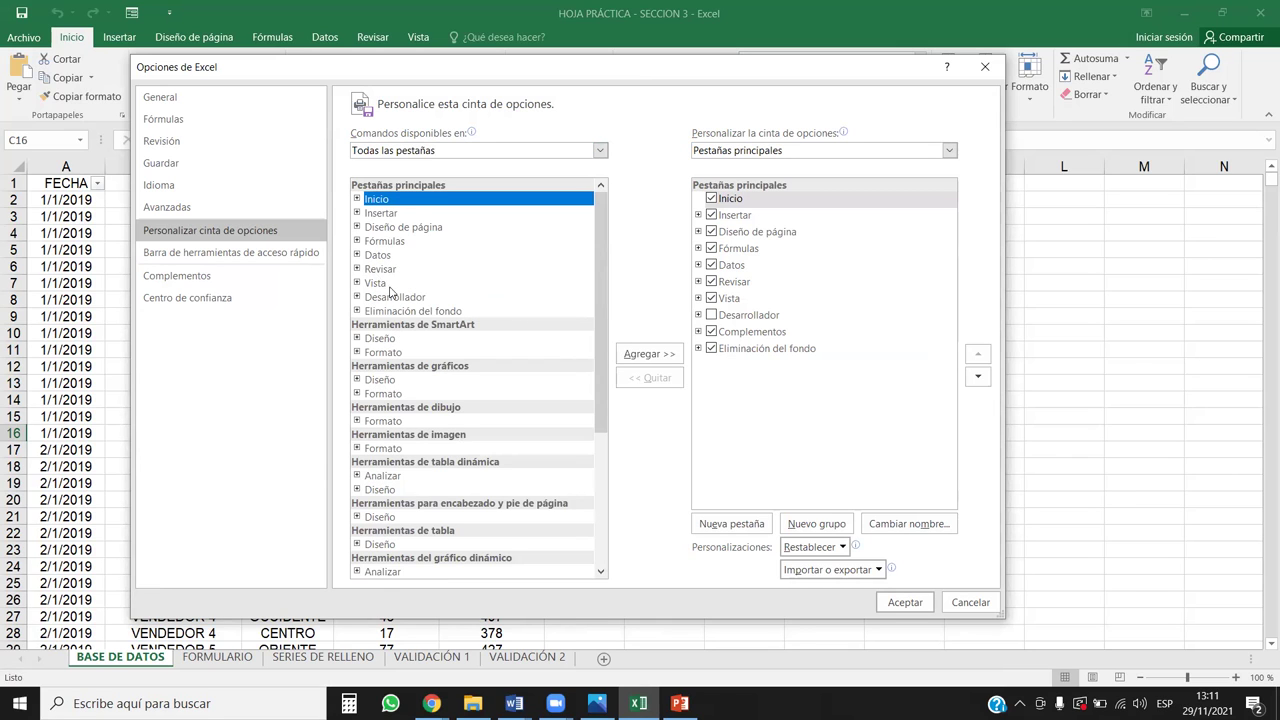
Add Inicio to the ribbon by mistake, expand Inicio's groups, and select the duplicate Inicio (personalizada) for removal.
left_click(655, 362)
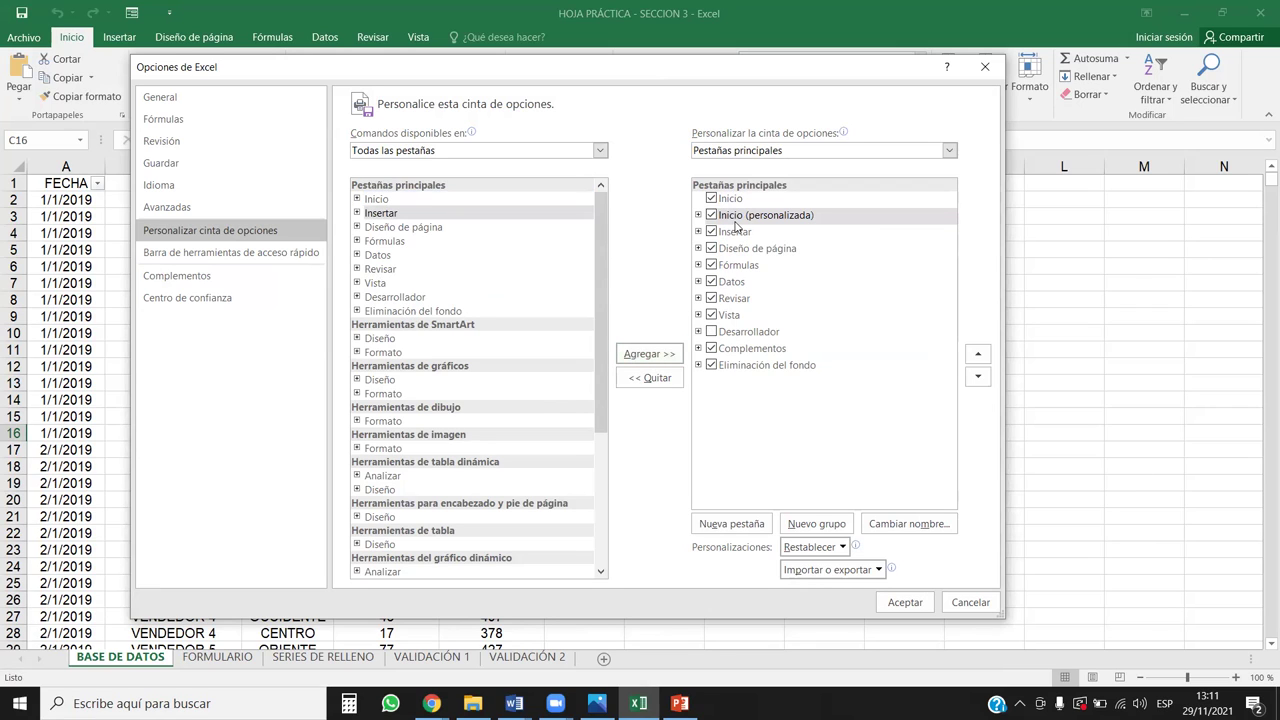
left_click(356, 199)
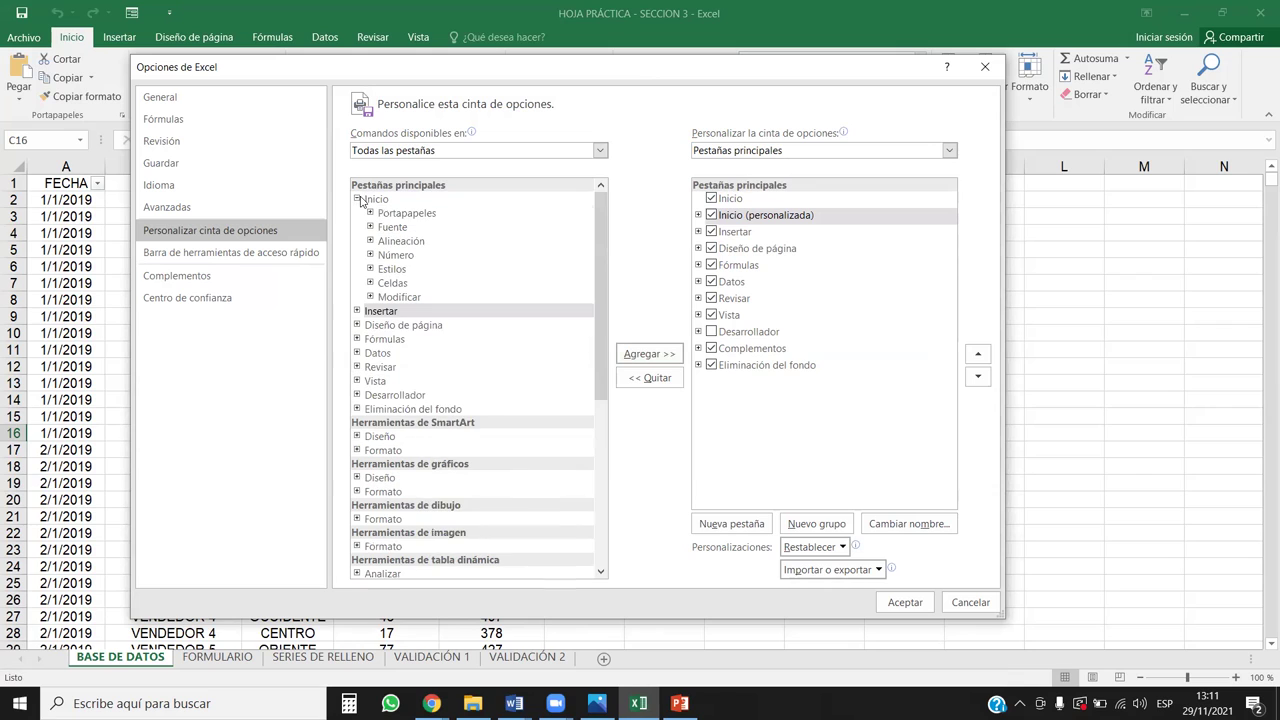
left_click(727, 219)
left_click(698, 215)
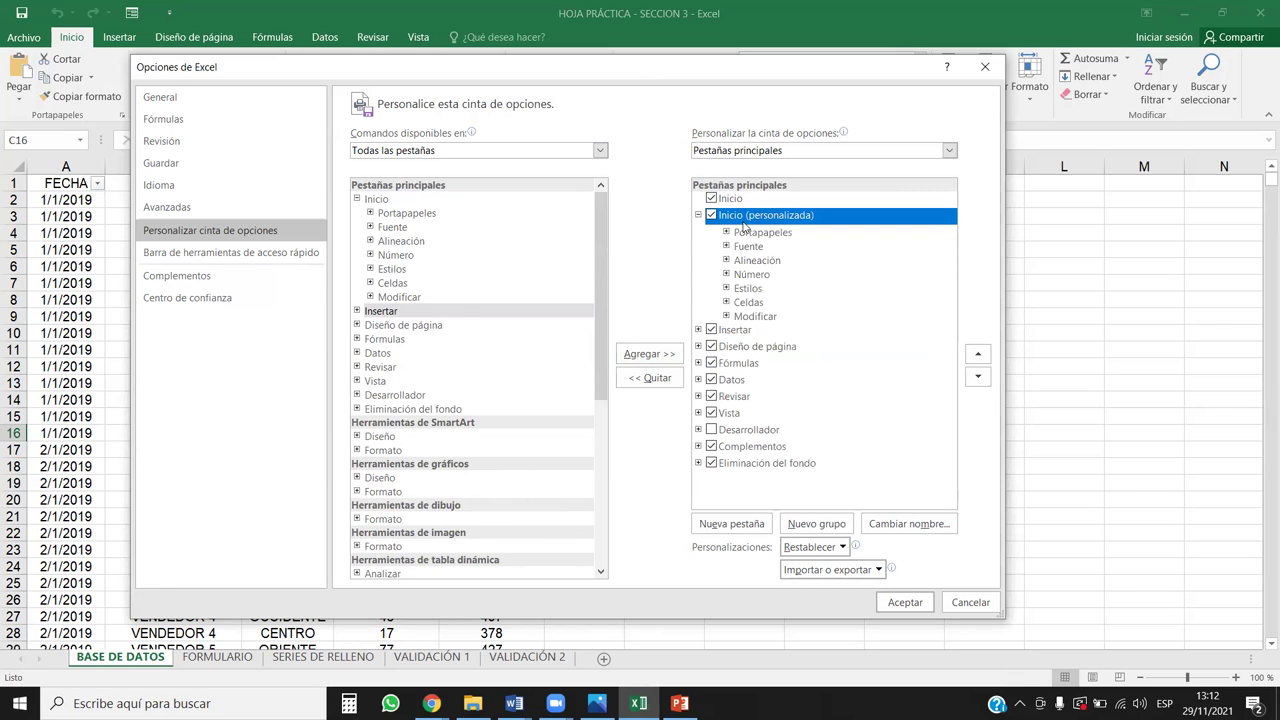
left_click(670, 378)
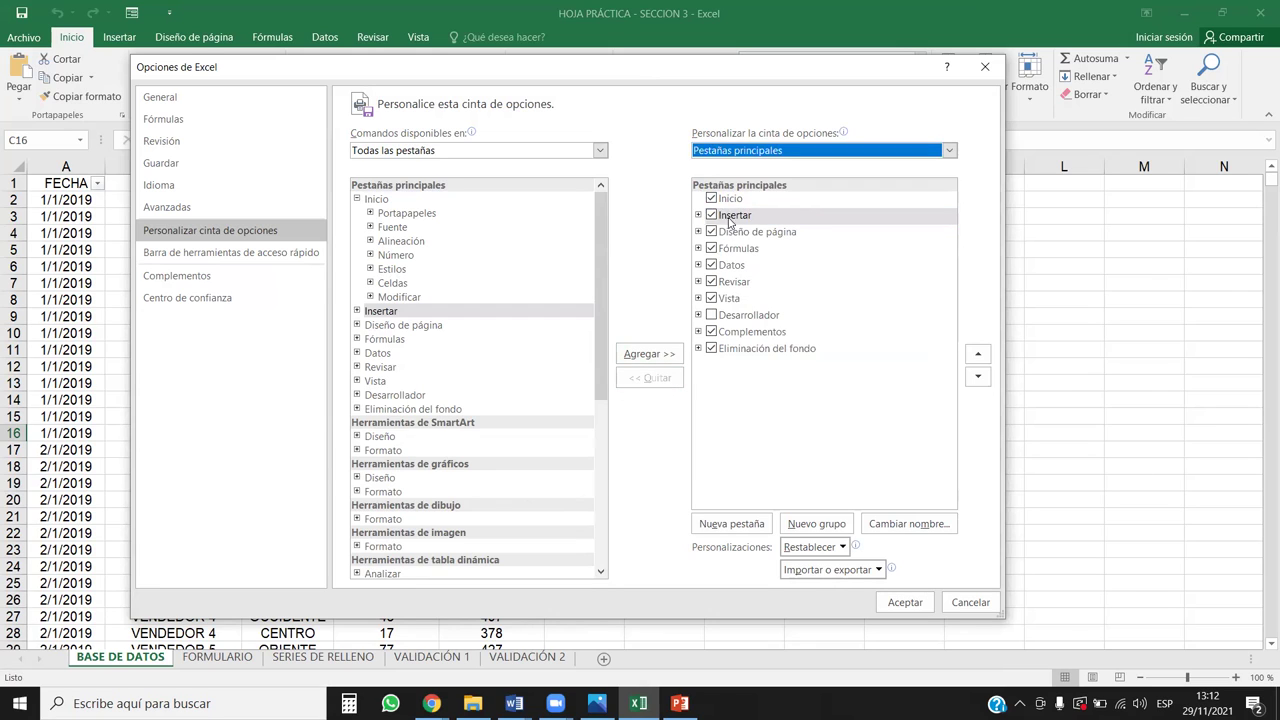
Remove the duplicate Inicio tab, then add Portapapeles, Fuente and Alineación under Inicio.
left_click(730, 202)
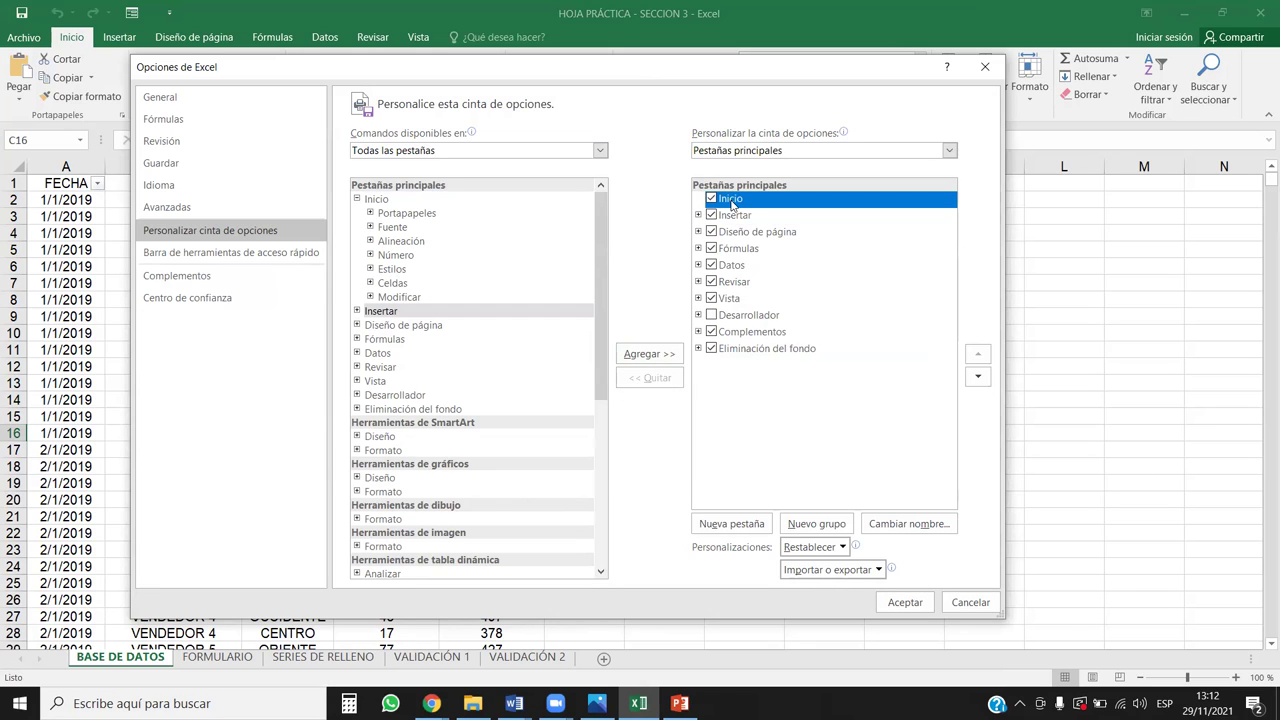
left_click(396, 215)
left_click(665, 356)
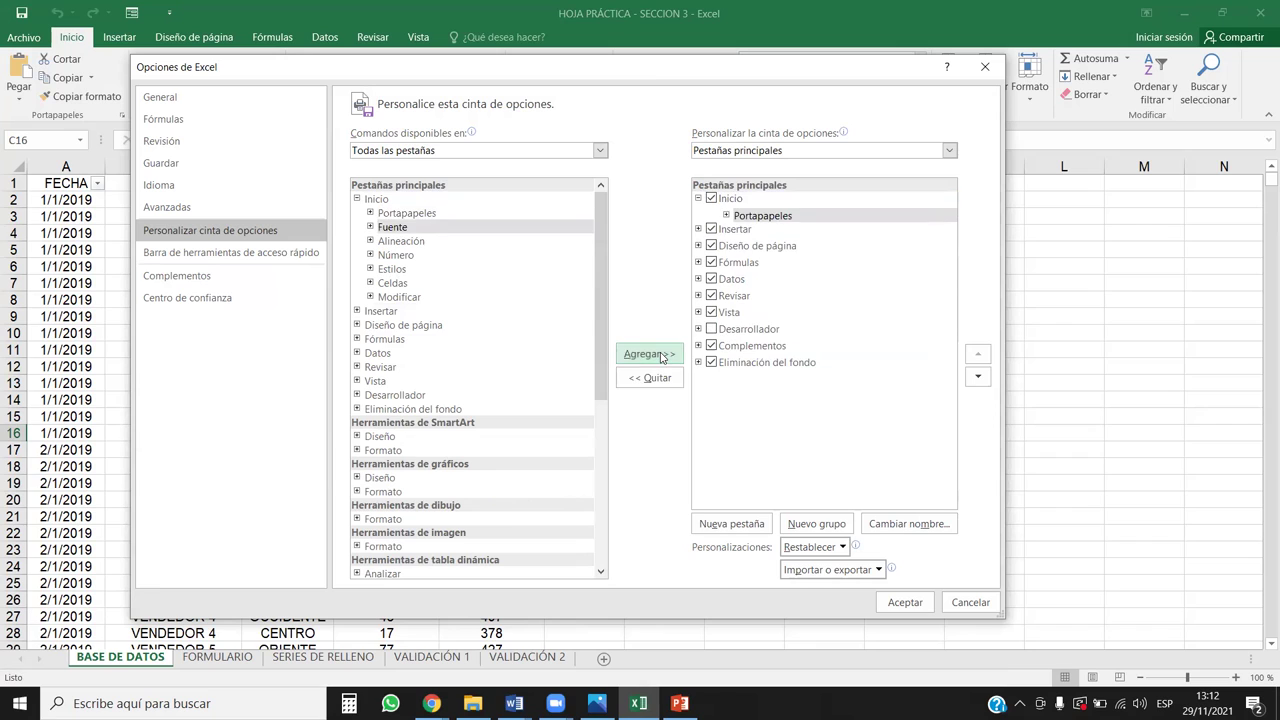
left_click(662, 356)
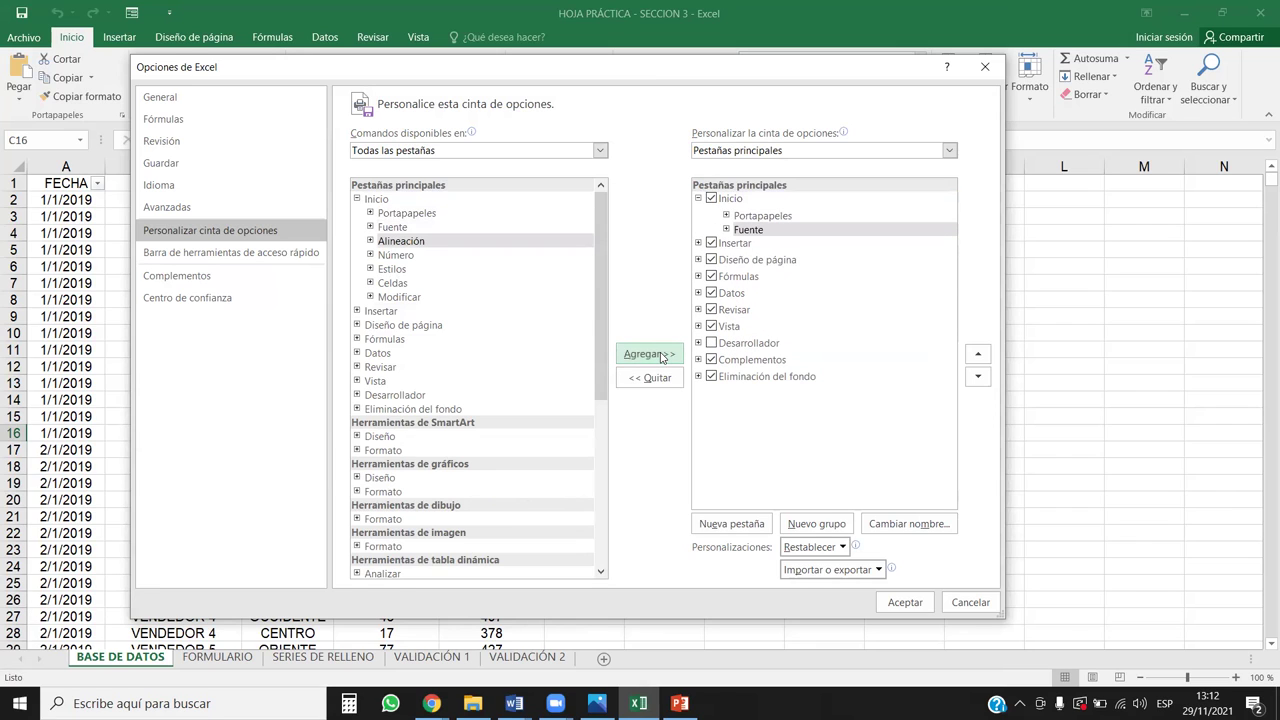
left_click(418, 211)
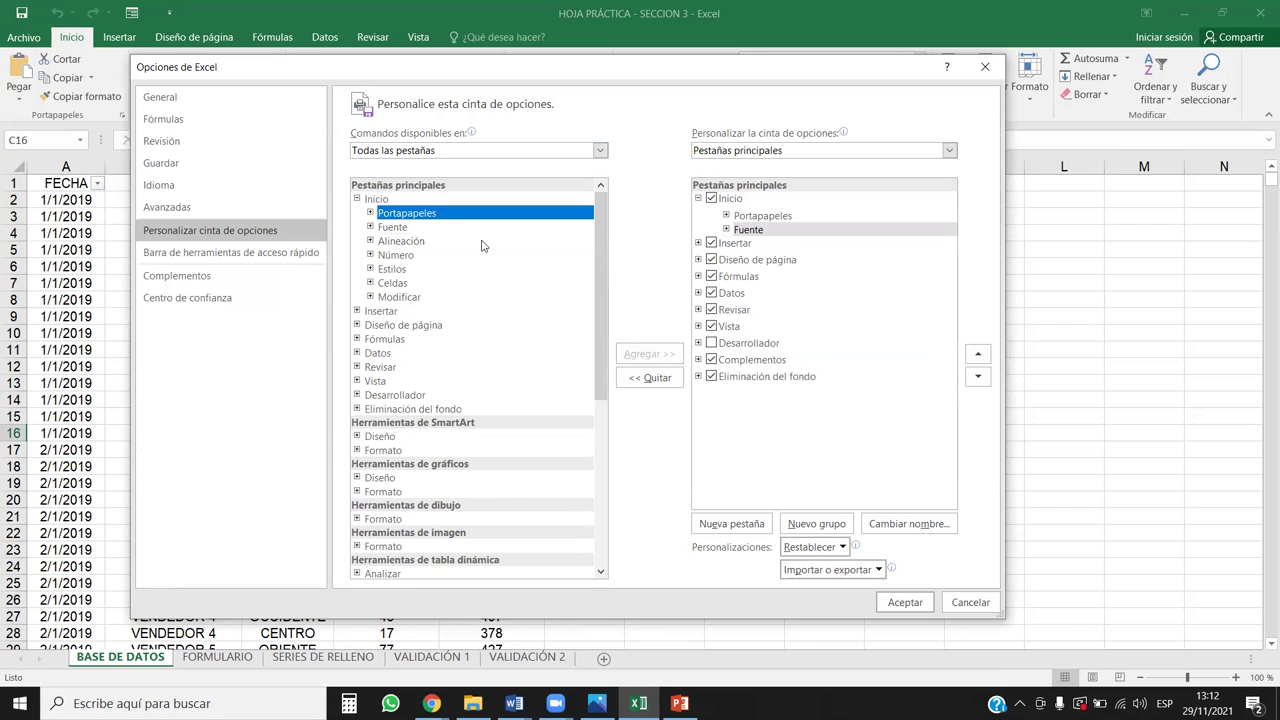
left_click(416, 228)
Add Número, Estilos, Celdas and Modificar under Inicio.
left_click(420, 242)
left_click(652, 354)
left_click(653, 355)
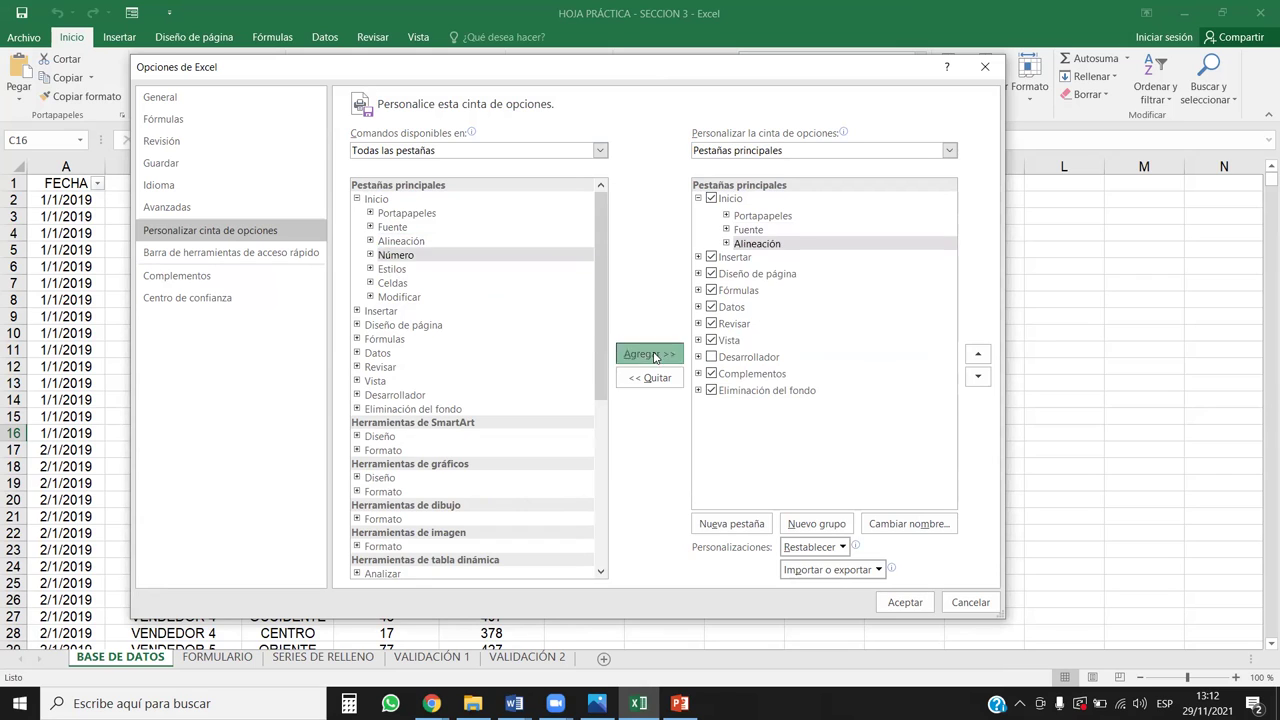
left_click(653, 355)
left_click(653, 355)
left_click(653, 355)
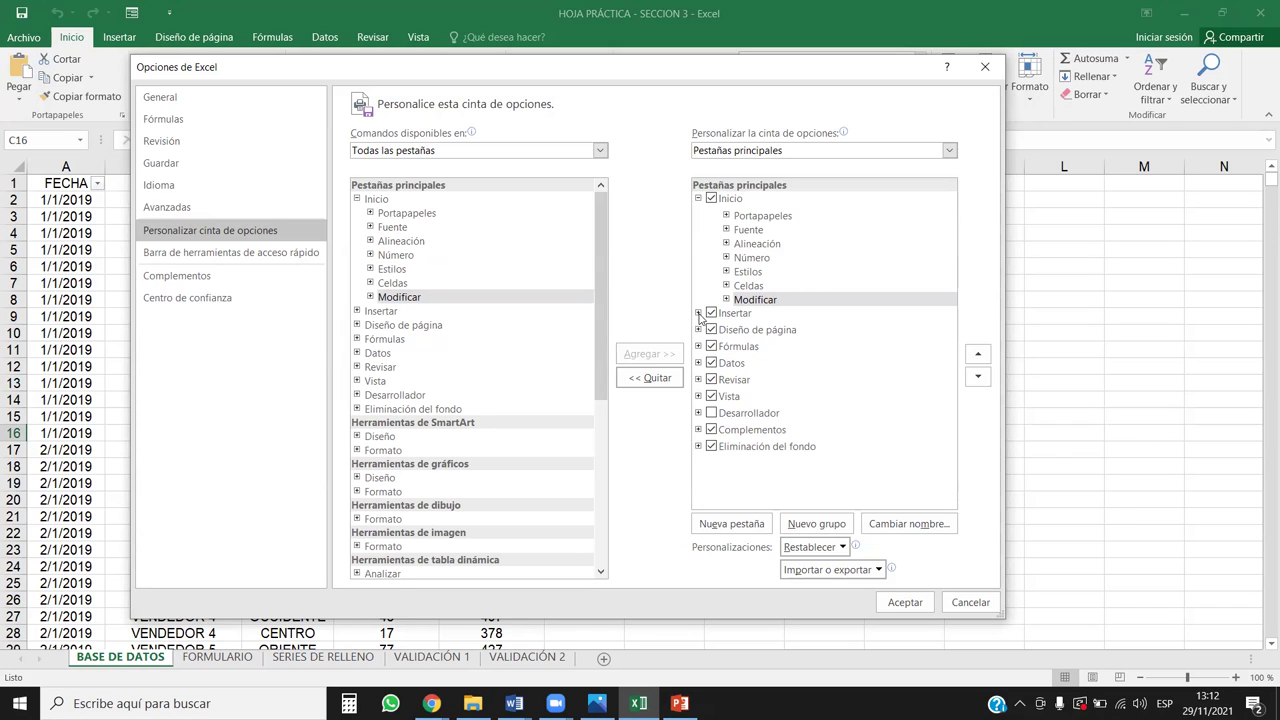
Expand Insertar and its Tablas group in the ribbon tree, selecting Tablas.
left_click(698, 313)
left_click(726, 330)
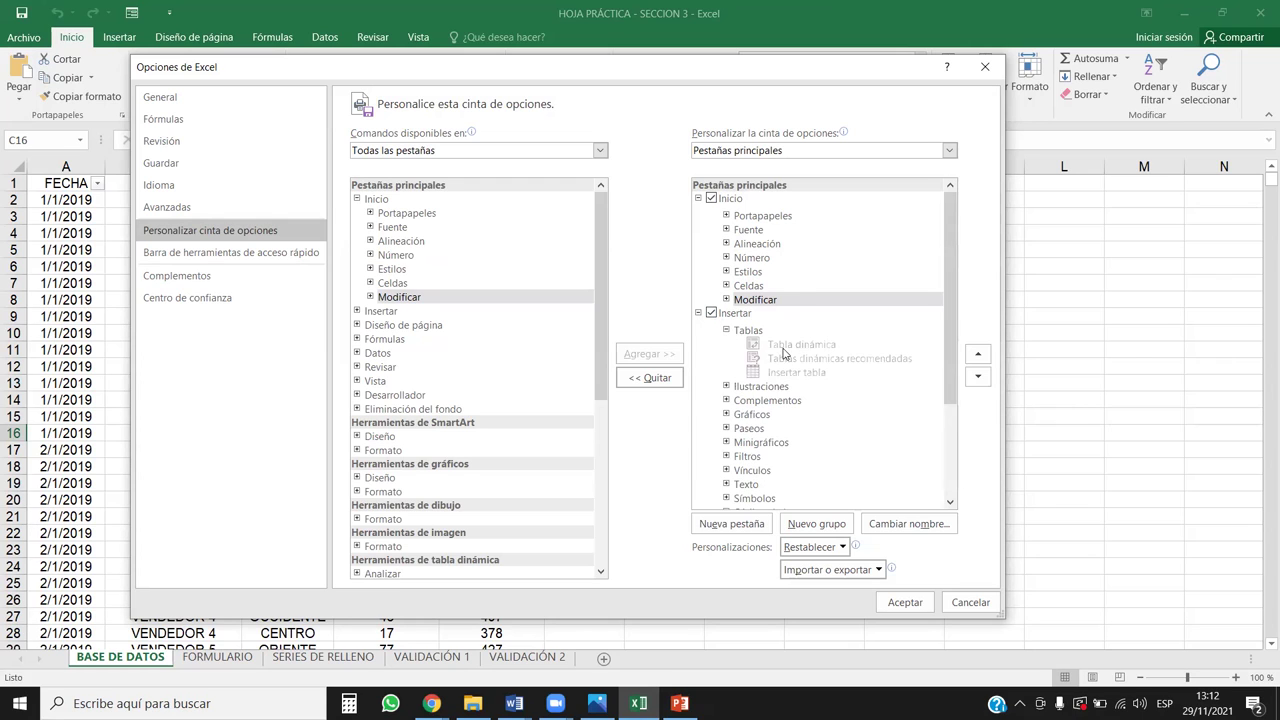
left_click(740, 332)
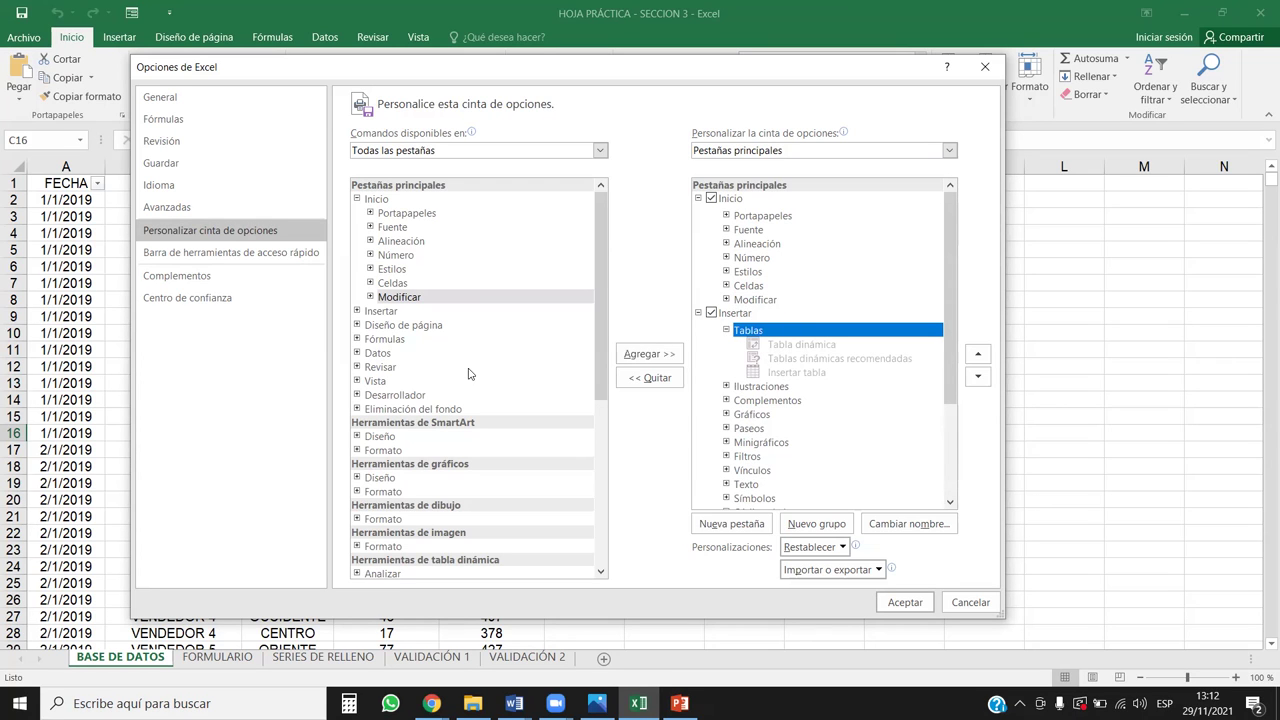
Browse Insertar's Tablas commands in the available list, collapse it, and select Inicio in the ribbon tree.
left_click(357, 199)
left_click(357, 213)
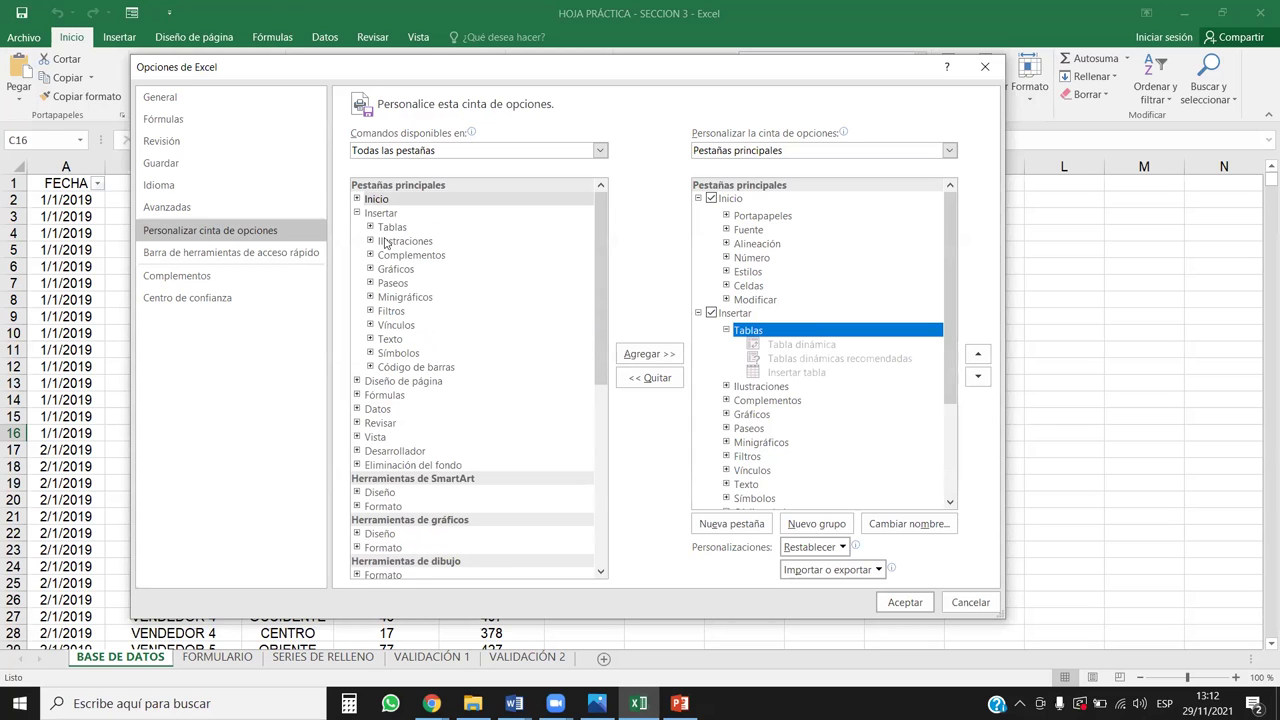
left_click(370, 227)
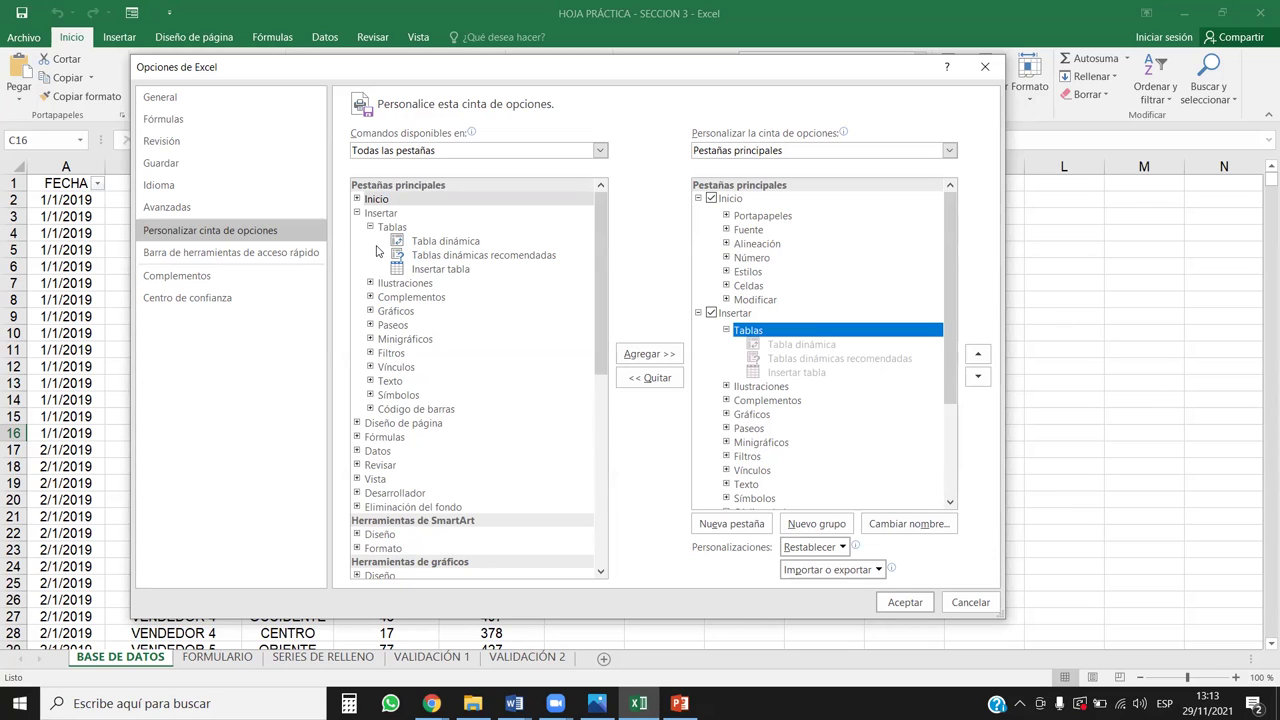
left_click(370, 227)
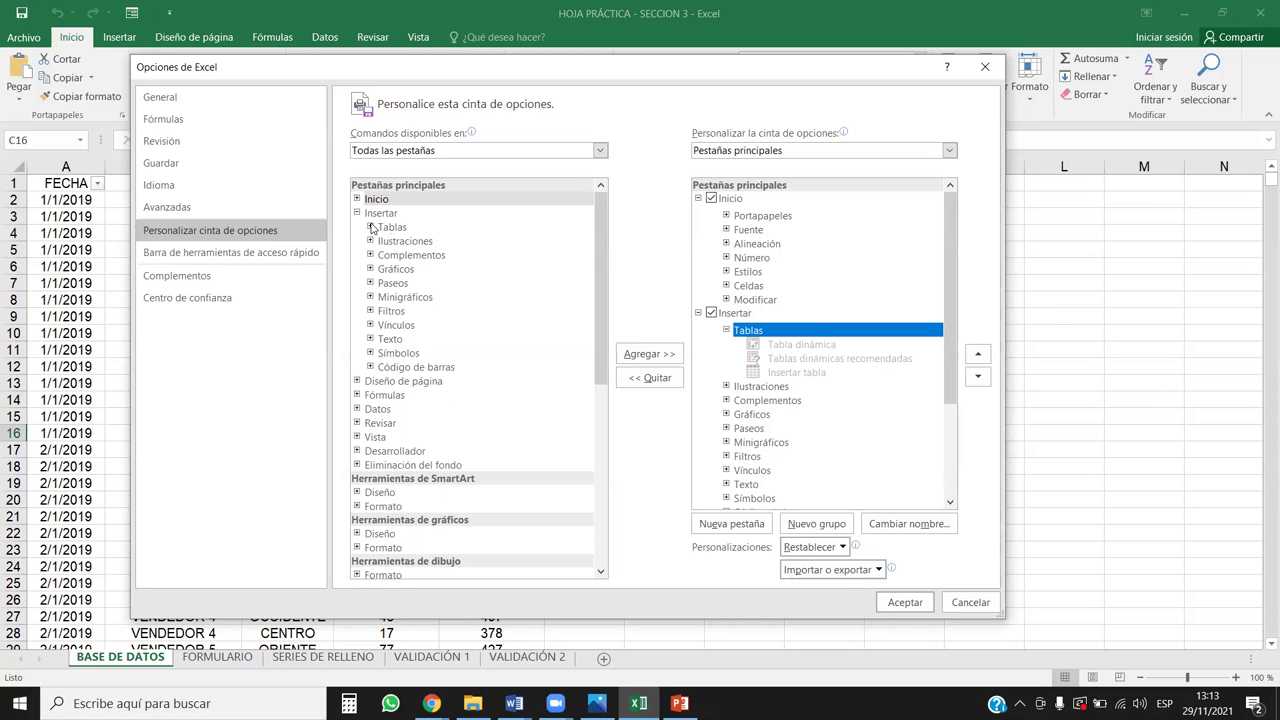
left_click(362, 204)
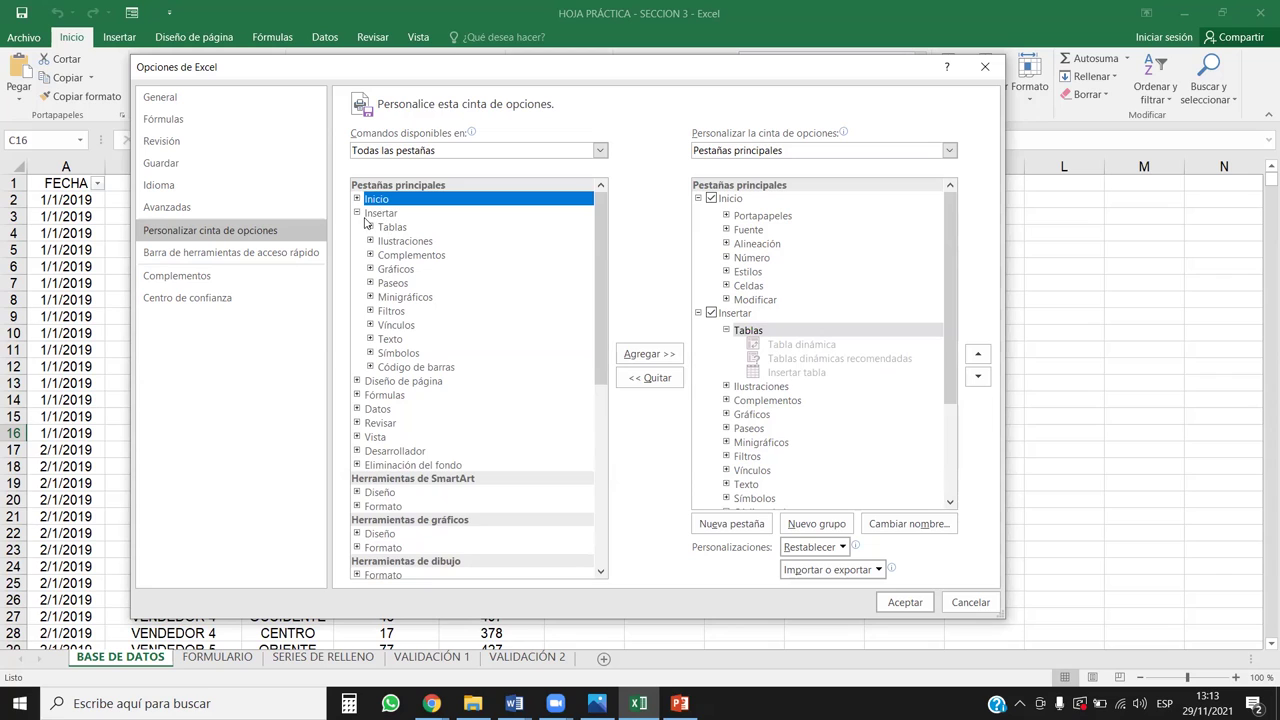
left_click(357, 212)
left_click(741, 201)
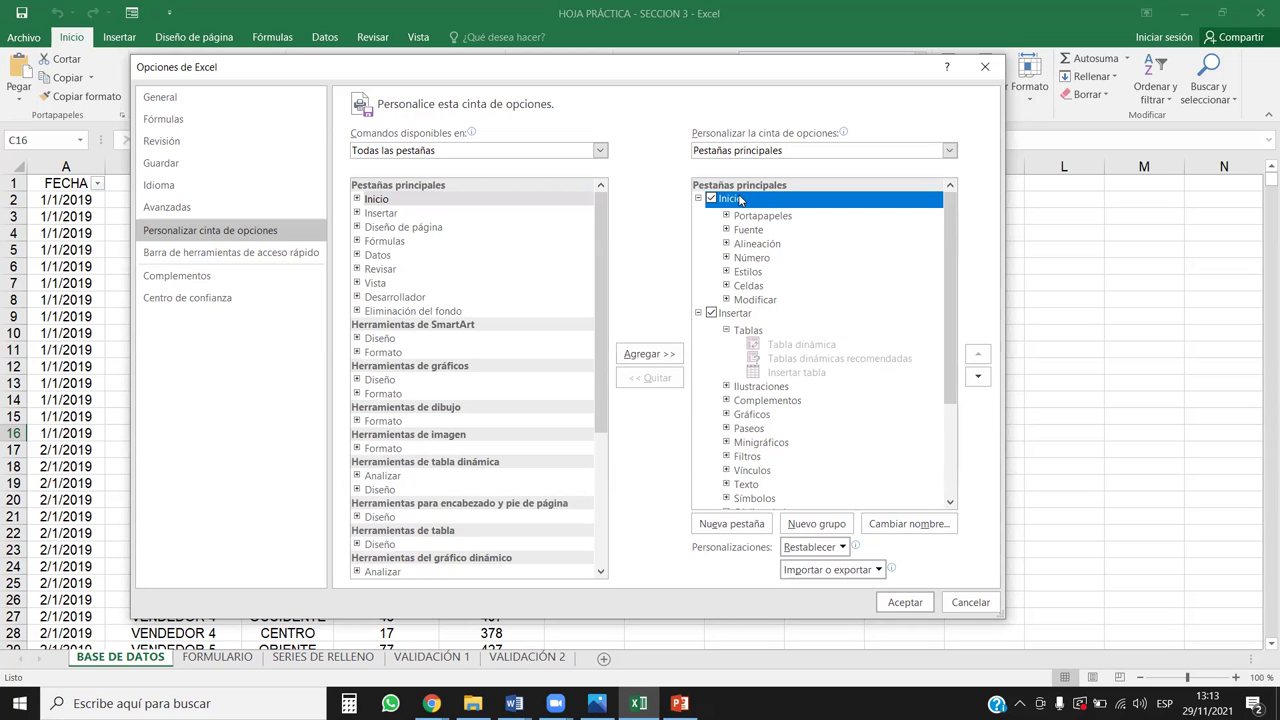
Create a Nuevo grupo under Inicio, move it to the top, and open its context menu.
left_click(819, 529)
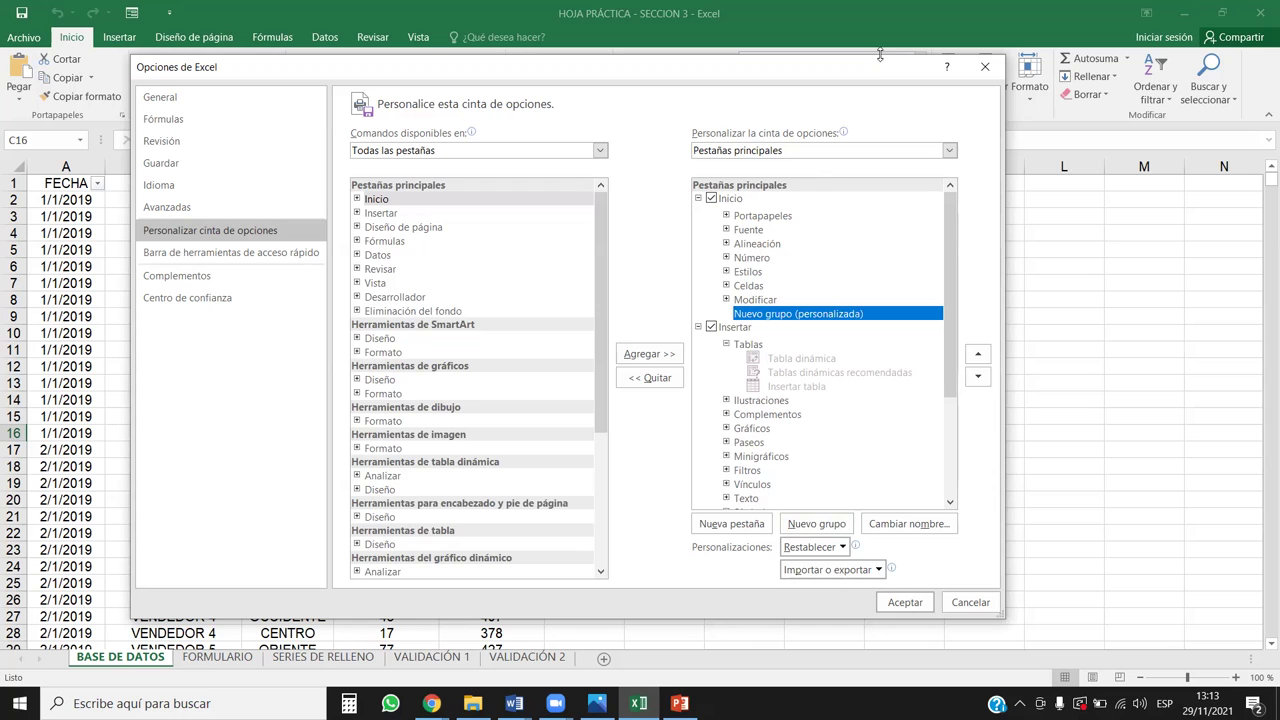
left_click_drag(869, 79, 930, 176)
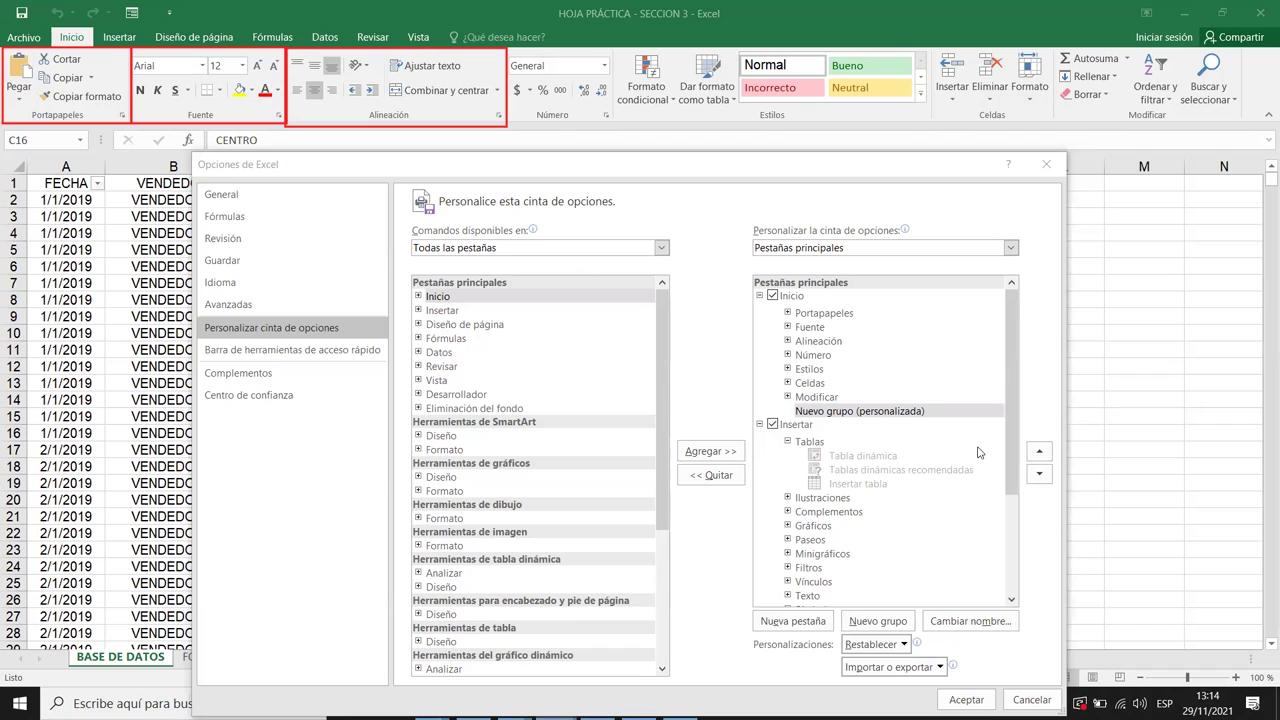
left_click(862, 411)
left_click(1040, 452)
left_click(1040, 453)
left_click(1040, 453)
left_click(1040, 453)
left_click(1040, 453)
left_click(1040, 453)
left_click(1040, 453)
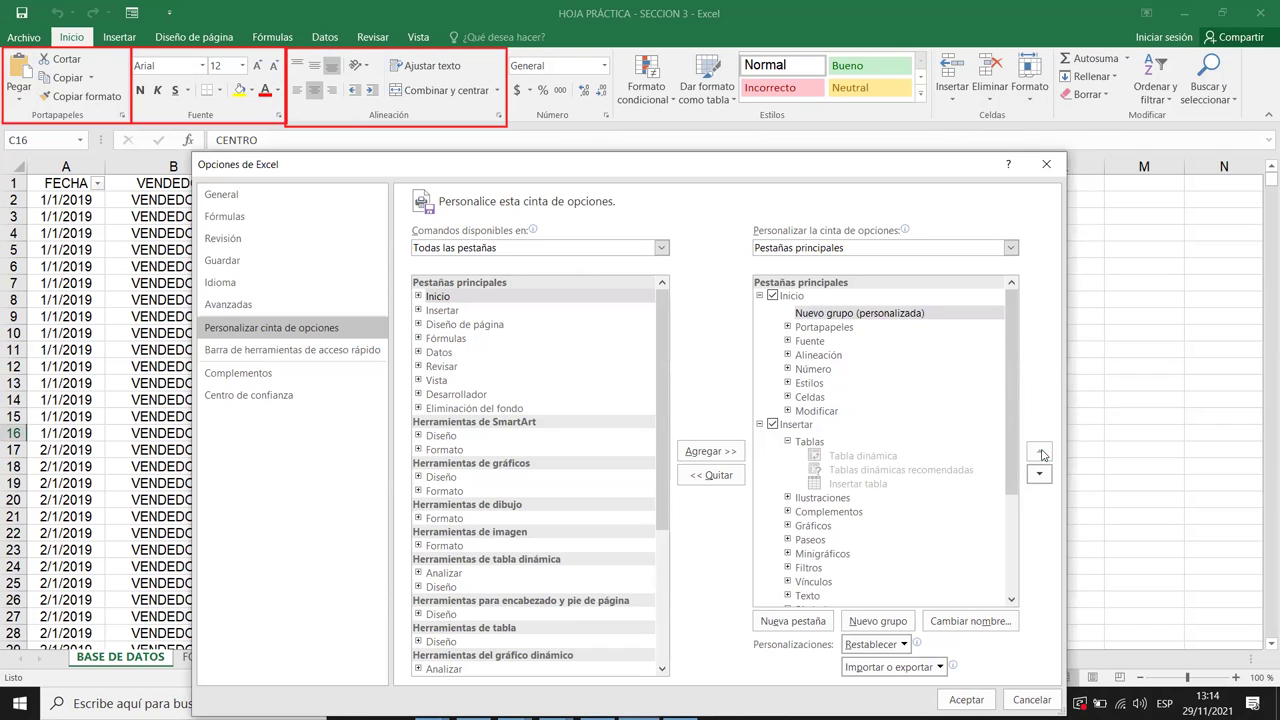
left_click(821, 315)
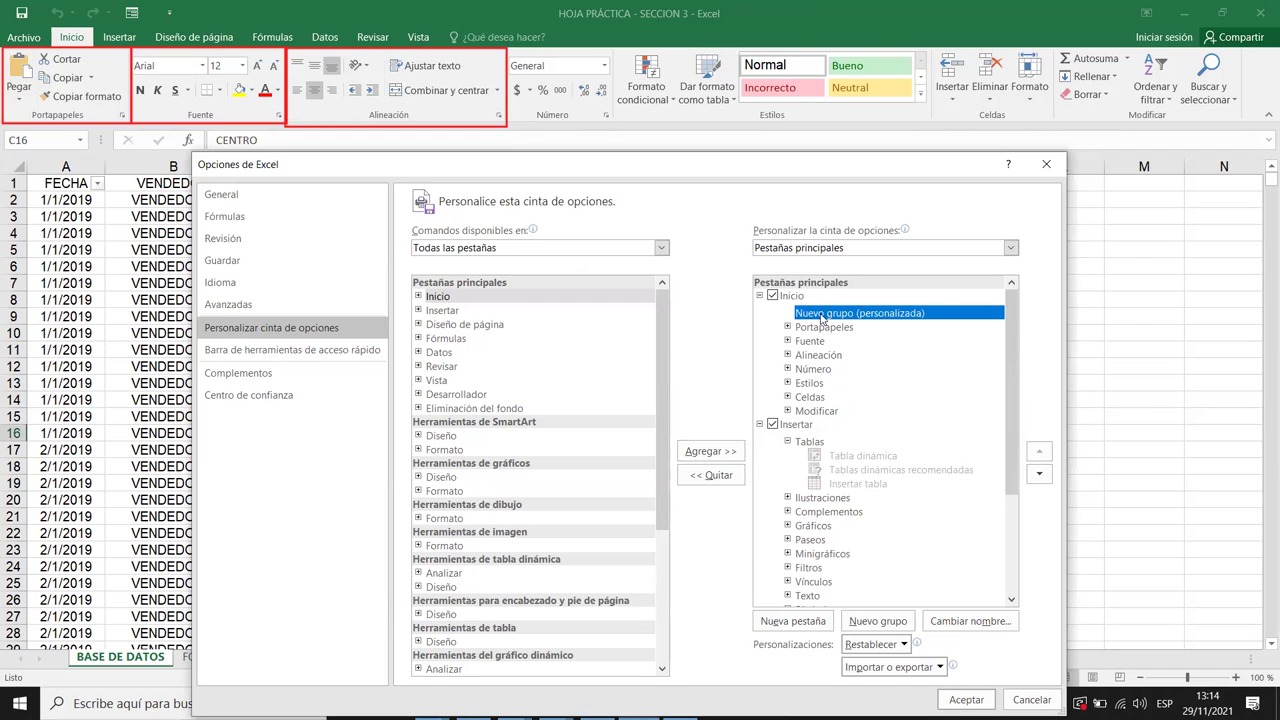
right_click(821, 318)
Open Cambiar nombre for the new group, browse its symbol grid, and close it unchanged.
left_click(874, 374)
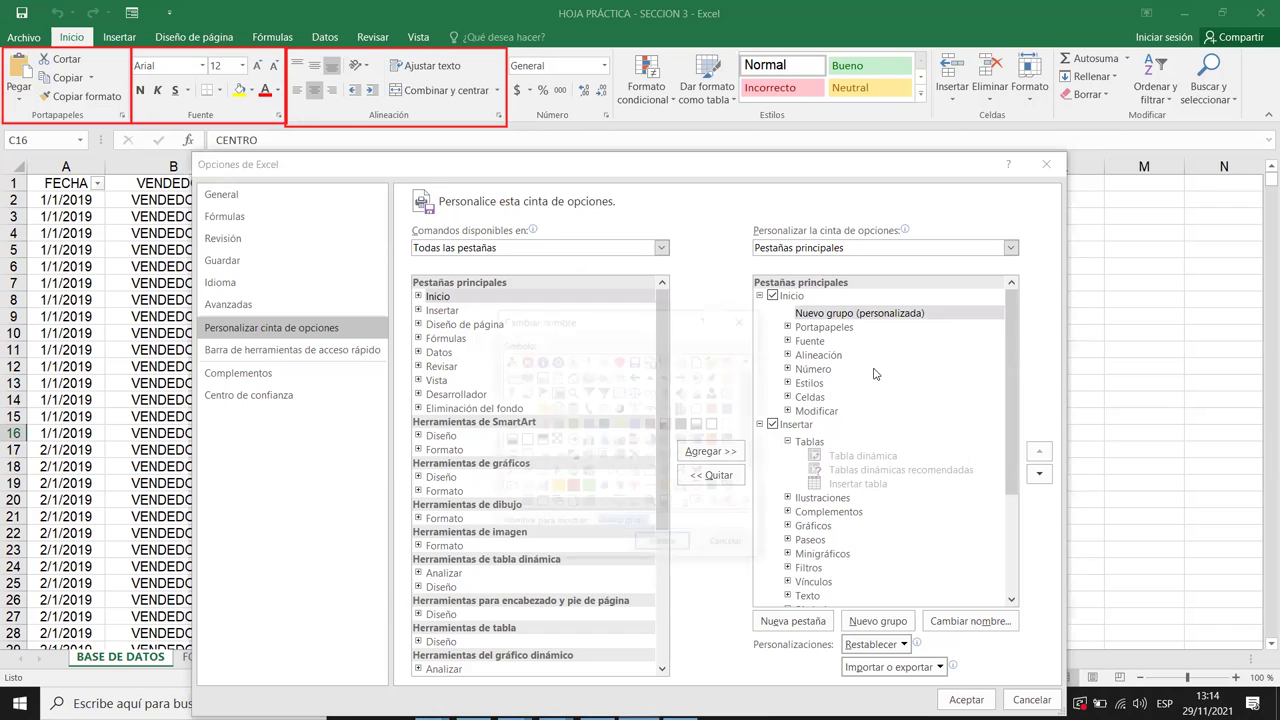
scroll(640, 440, "down", 1)
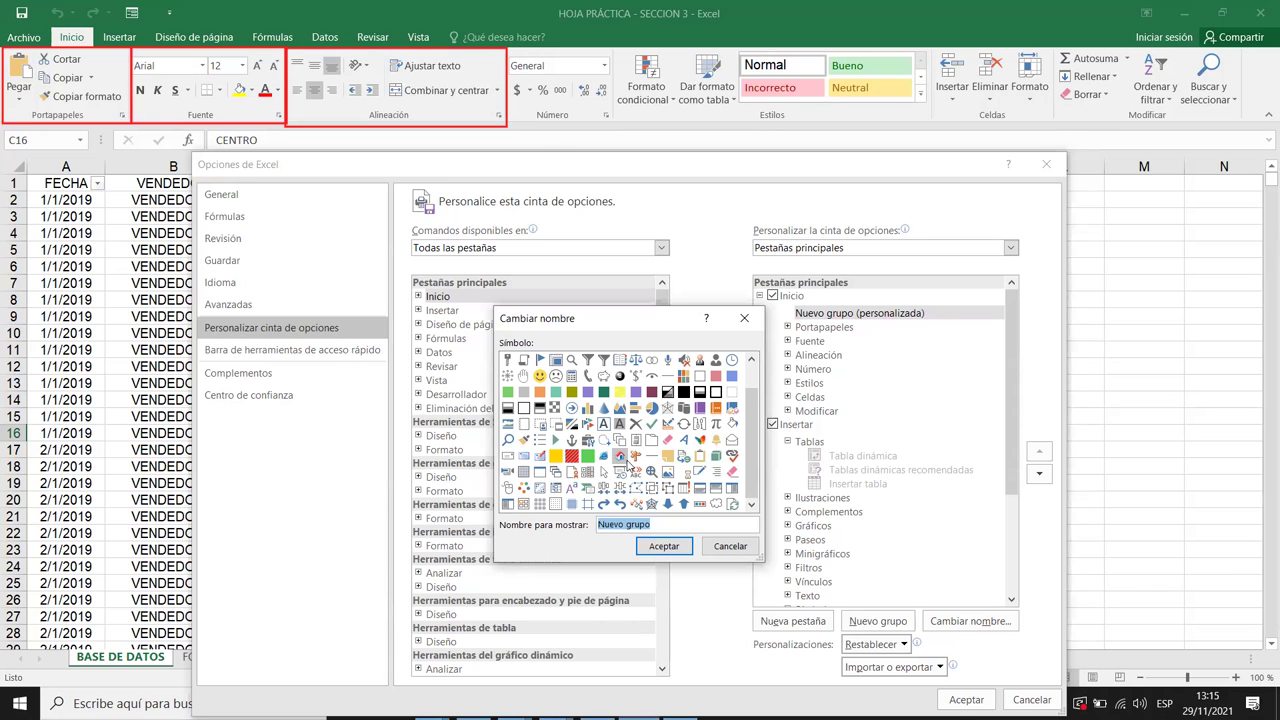
left_click(740, 318)
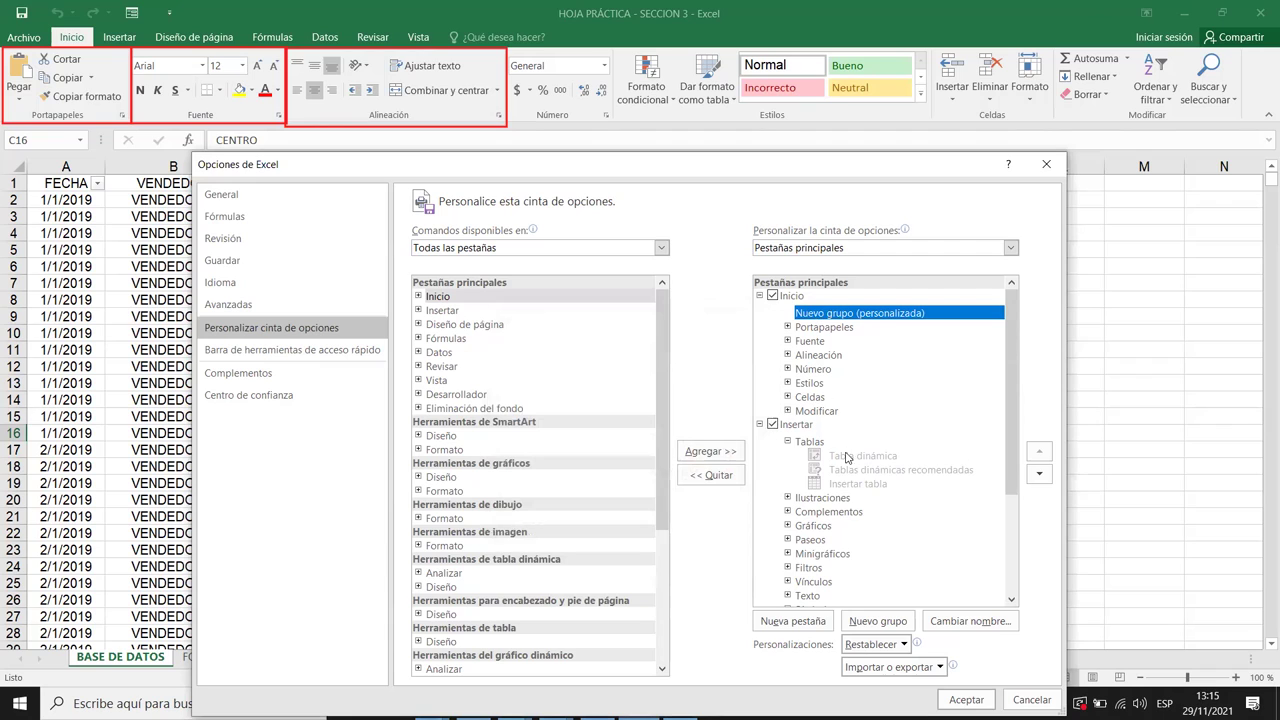
Move Nuevo grupo just below Portapapeles and open its context menu.
left_click(1040, 475)
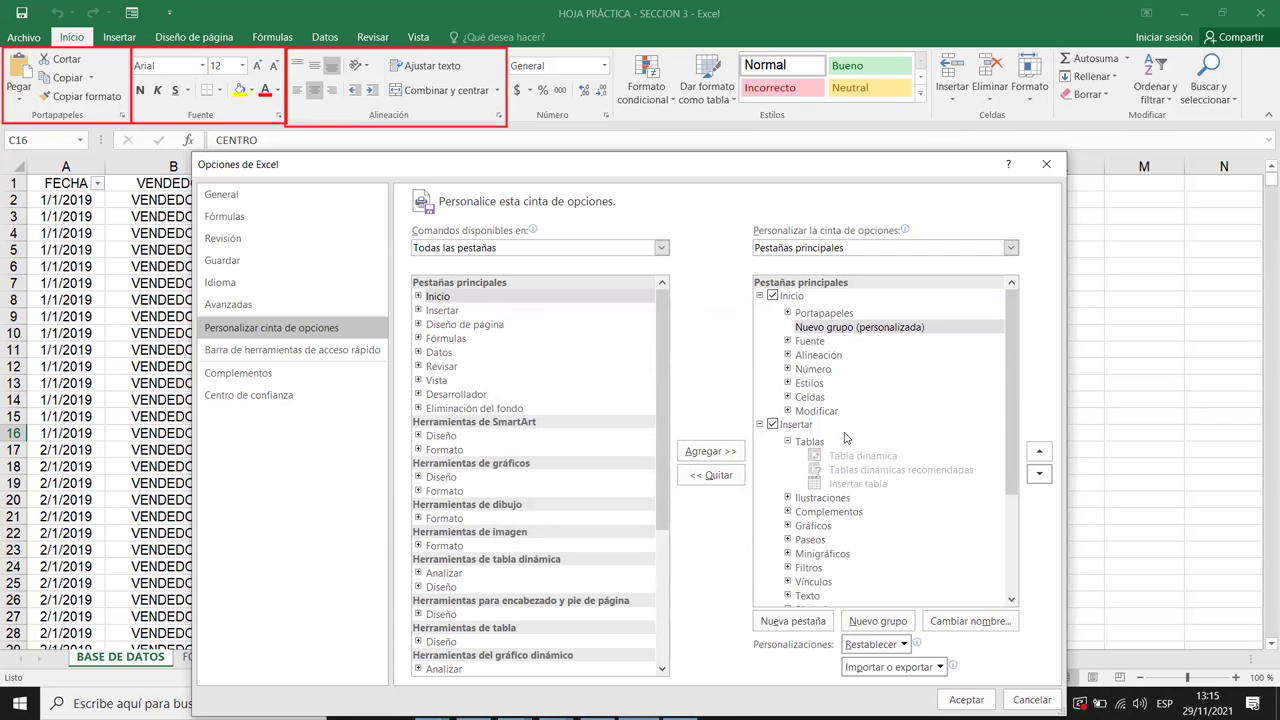
right_click(834, 330)
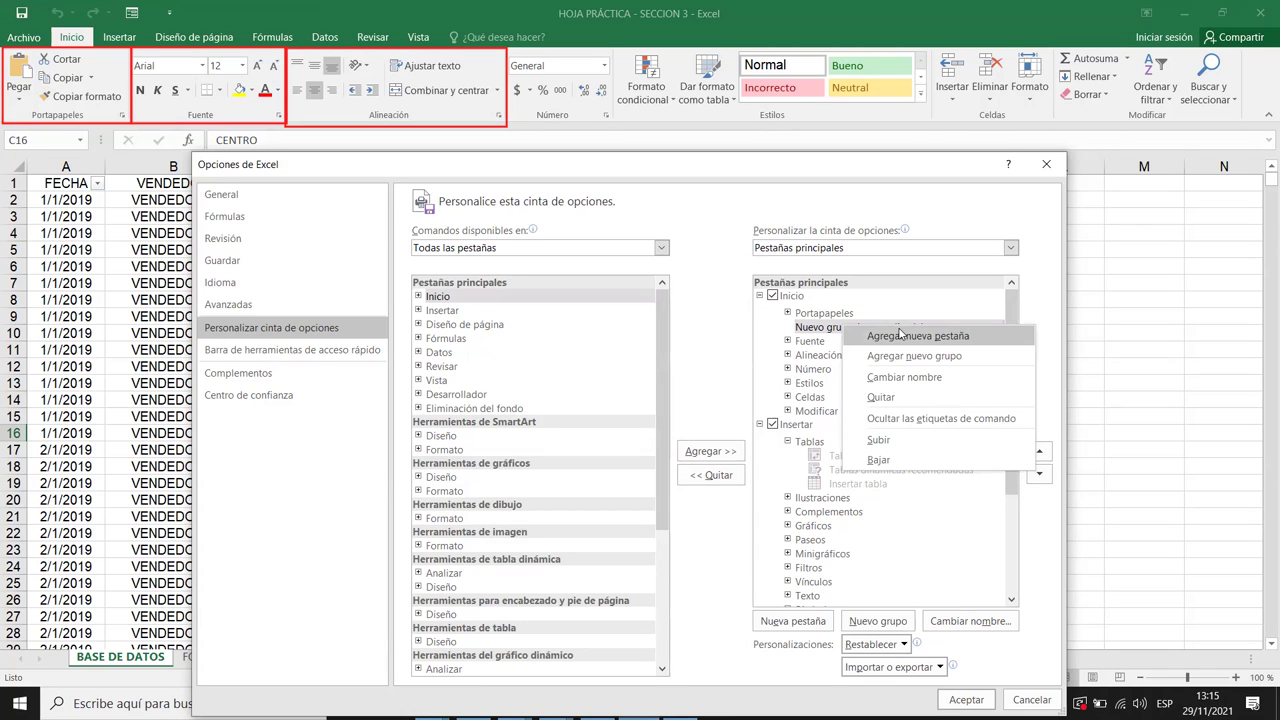
left_click(824, 333)
right_click(826, 330)
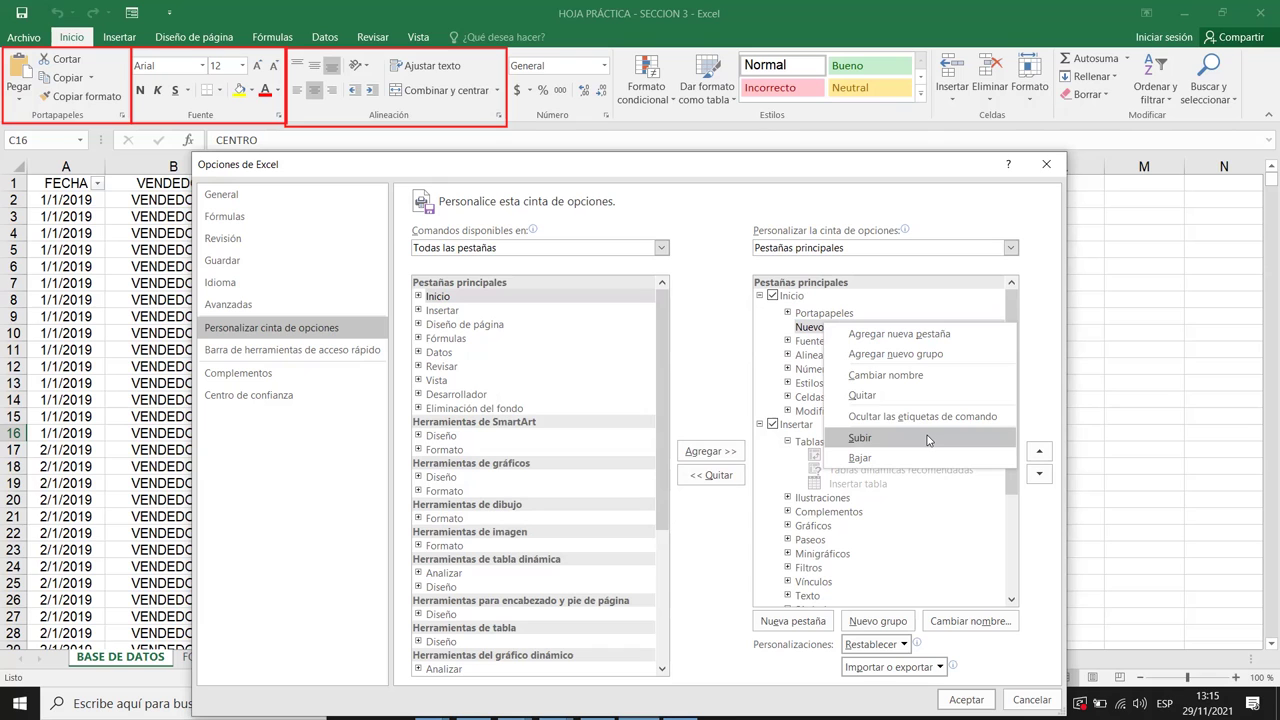
Rename the custom group to 'Herramientas de' followed by the owner's name and confirm.
left_click(912, 376)
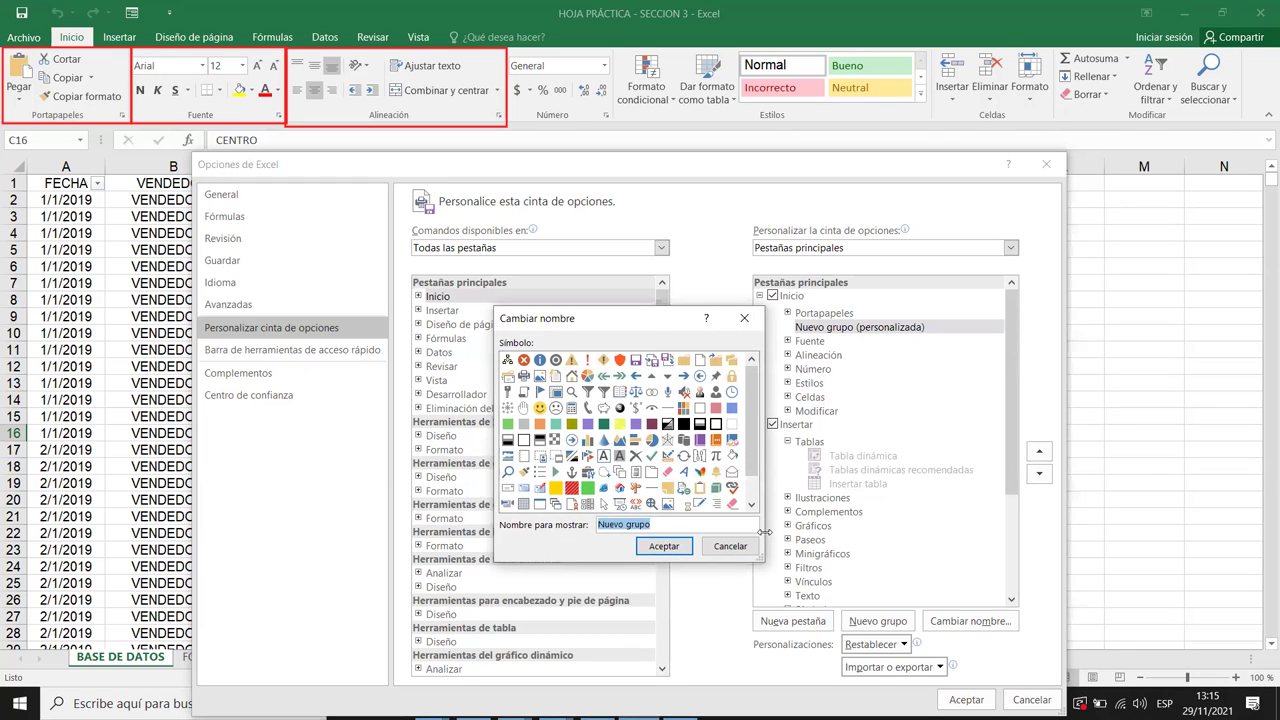
key("BackSpace")
type("Alin")
key("BackSpace")
key("BackSpace")
key("BackSpace")
key("BackSpace")
type("H")
key("BackSpace")
type("Herramnienta")
key("BackSpace")
key("BackSpace")
key("BackSpace")
key("BackSpace")
key("BackSpace")
type("ientas de Salvador")
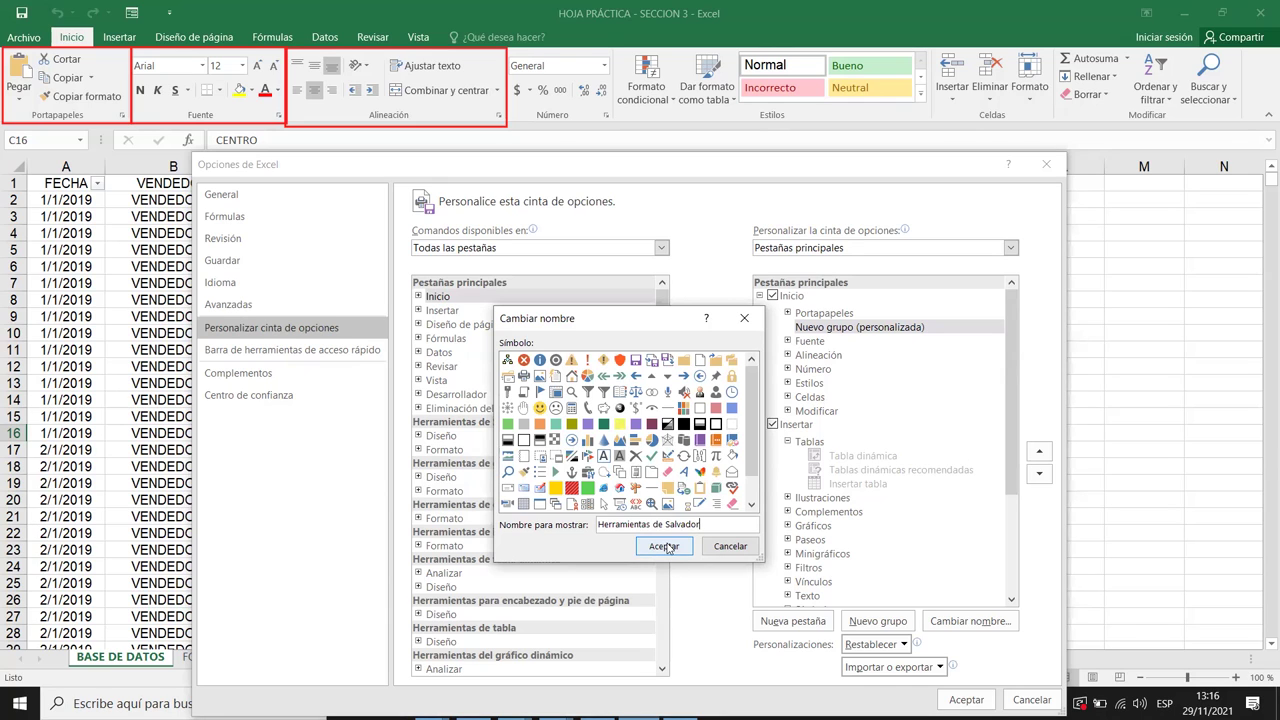
left_click(663, 547)
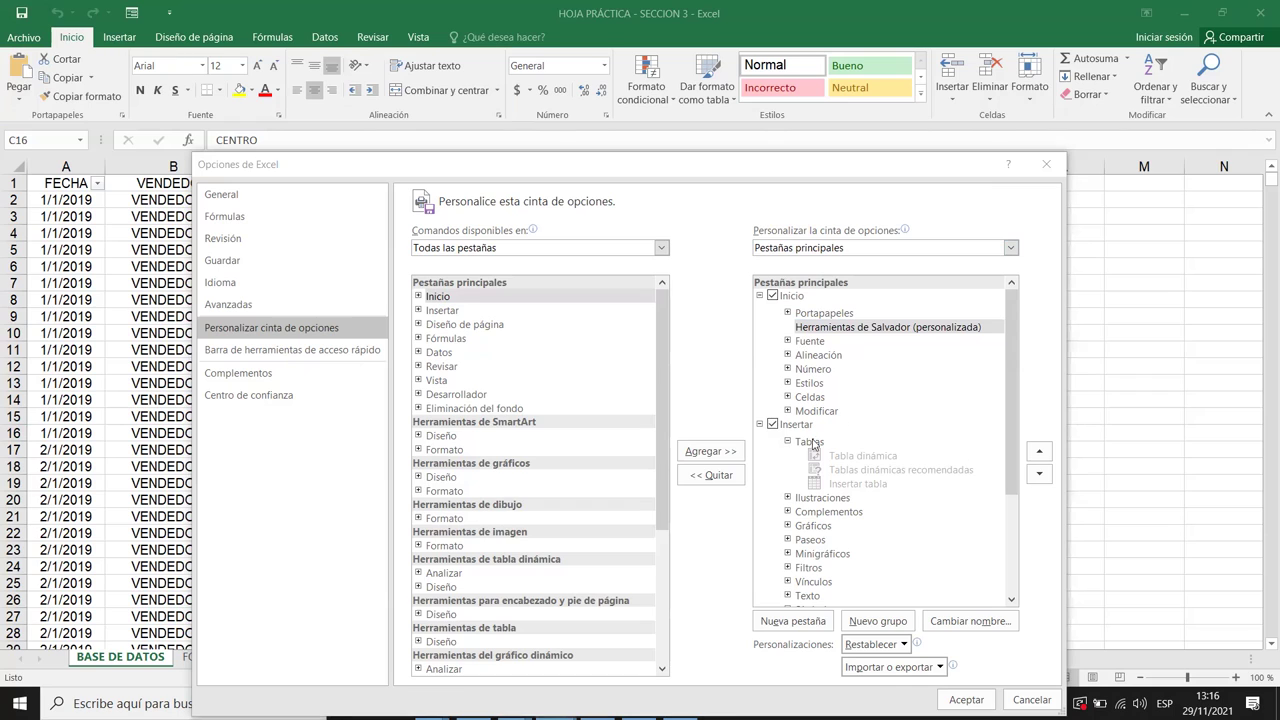
With the renamed group selected, switch the command source to Todos los comandos and browse from 10 inferiores.
left_click(838, 330)
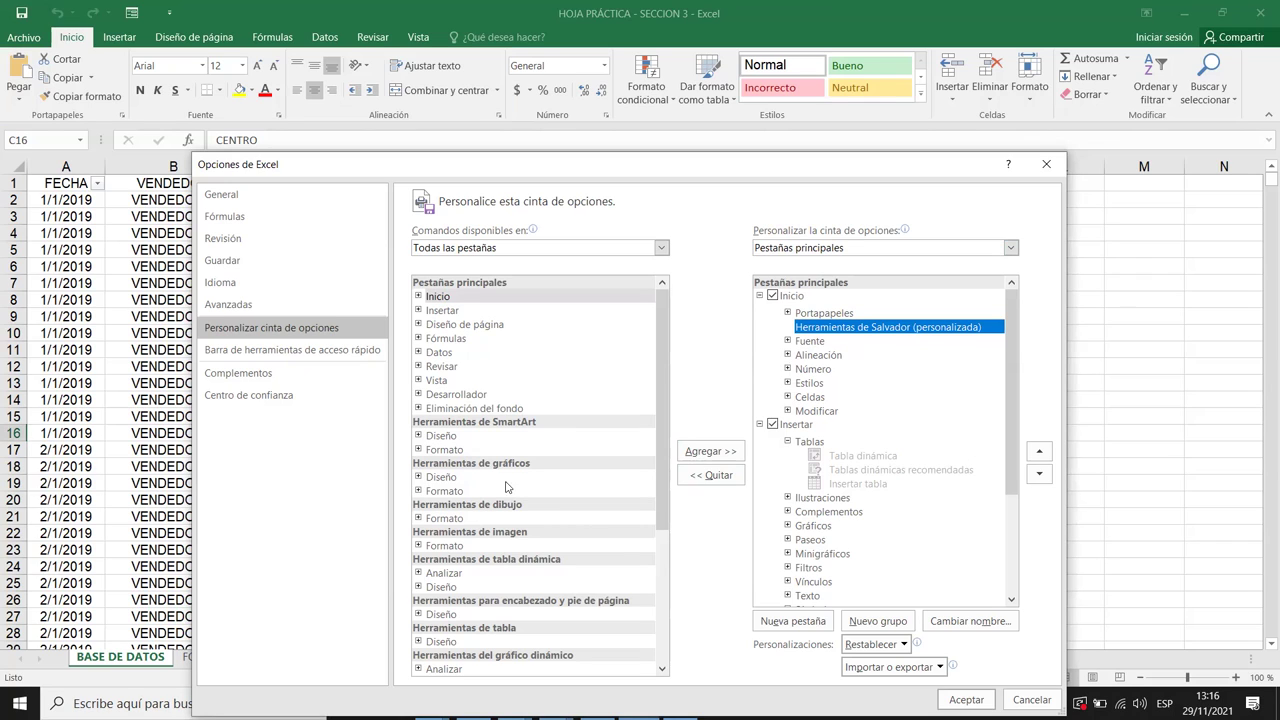
left_click(480, 248)
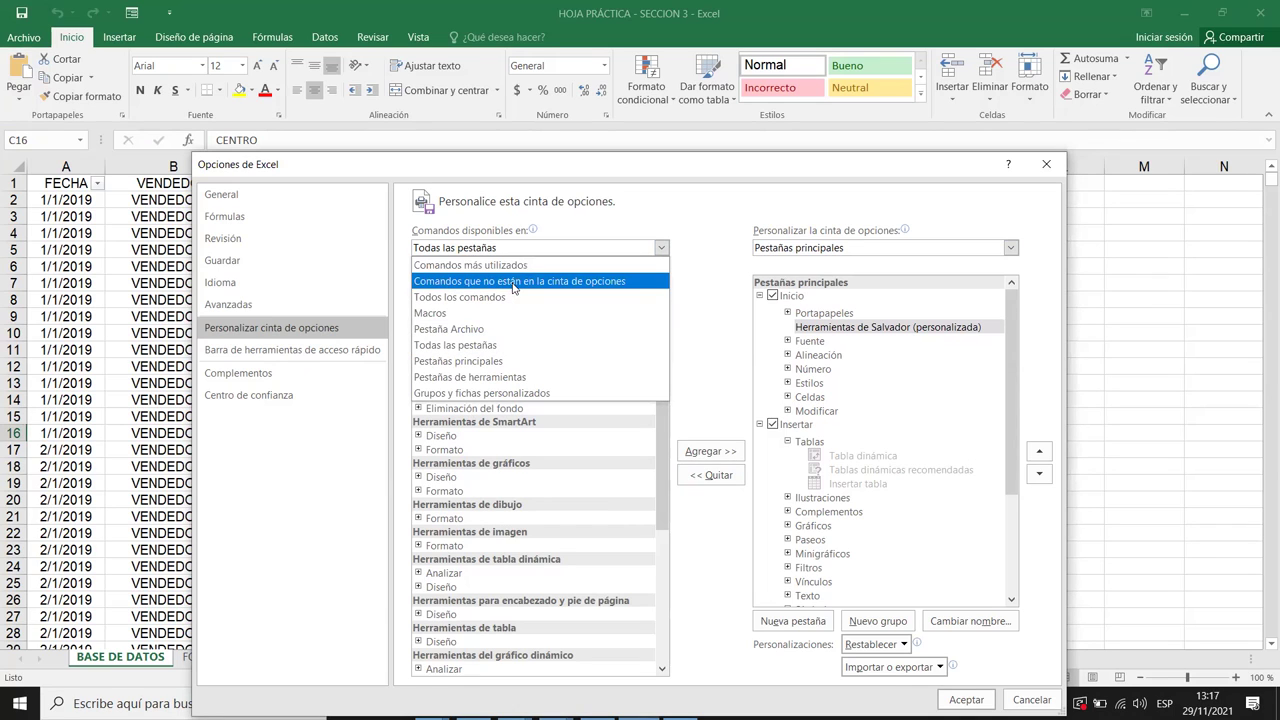
left_click(508, 299)
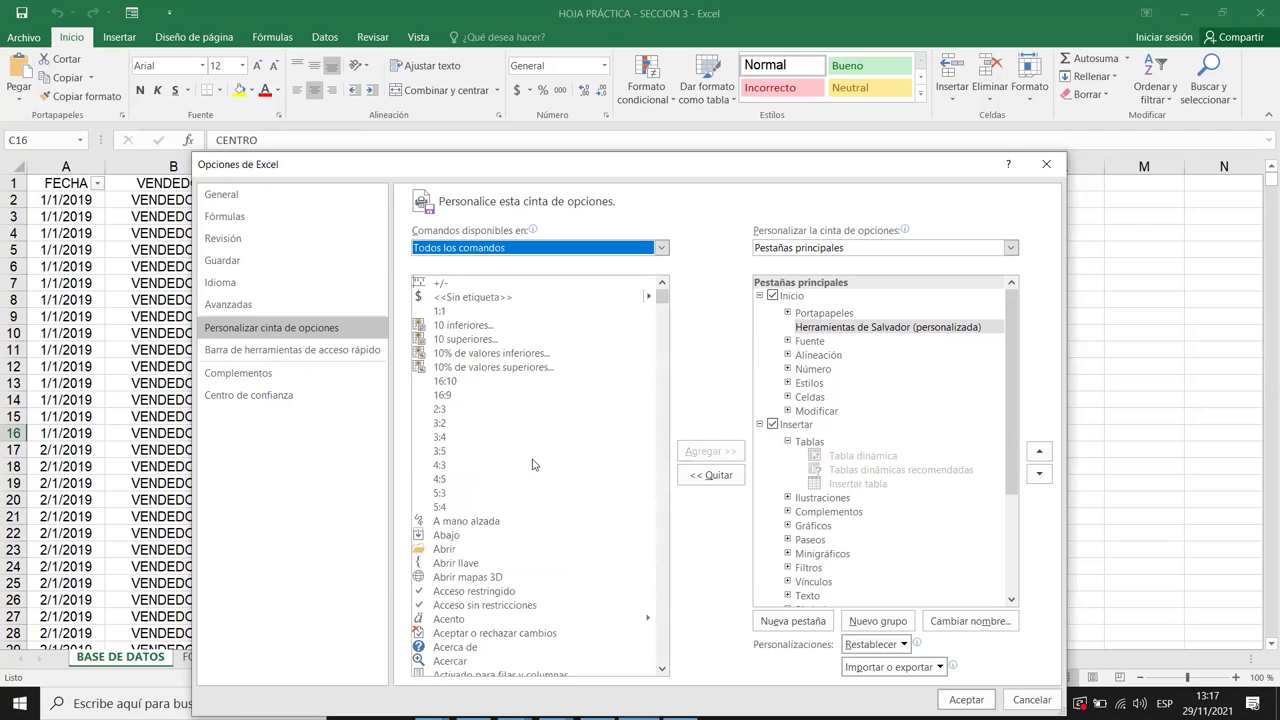
scroll(583, 419, "down", 3)
scroll(591, 408, "down", 5)
scroll(591, 408, "up", 6)
scroll(593, 408, "up", 3)
left_click(436, 329)
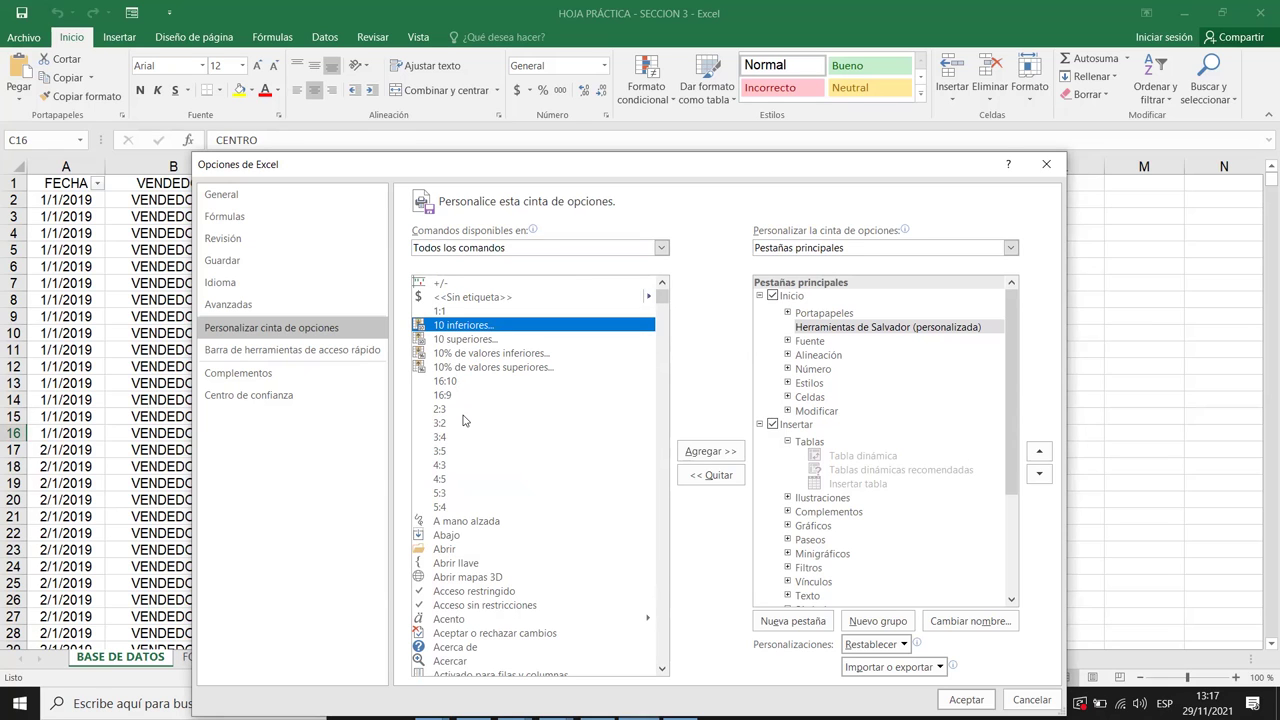
scroll(439, 491, "down", 4)
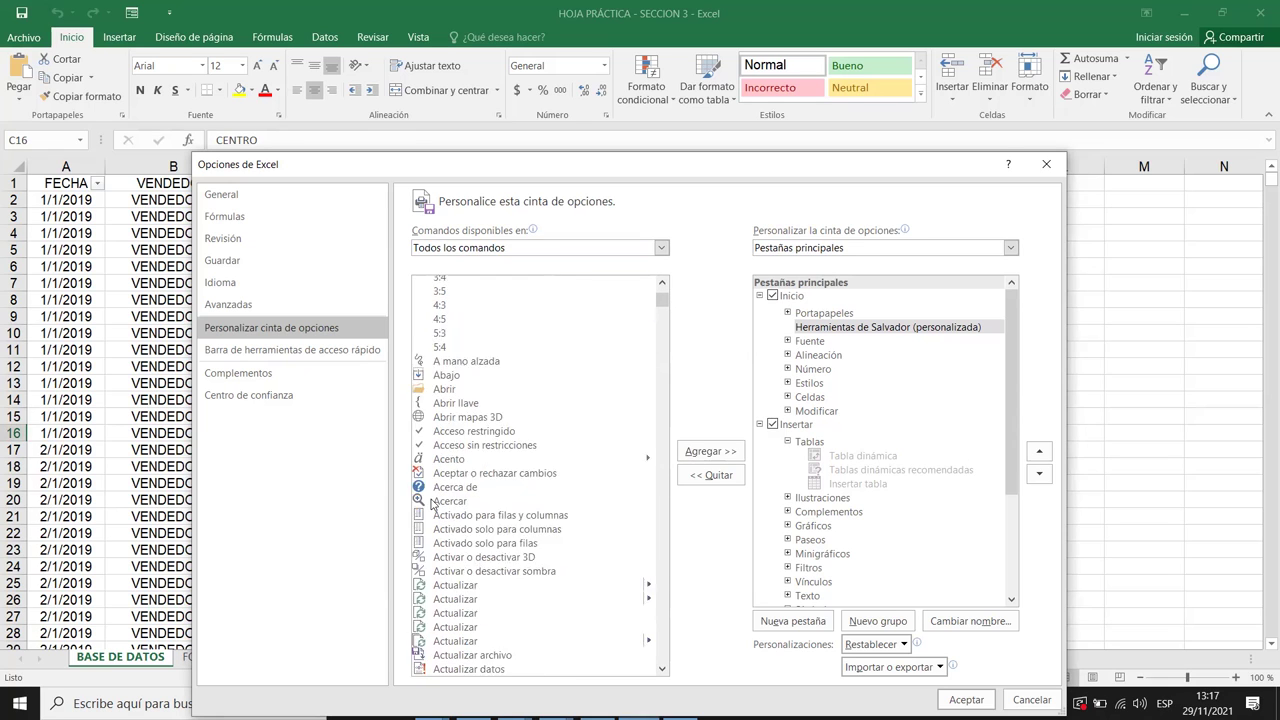
scroll(433, 503, "up", 4)
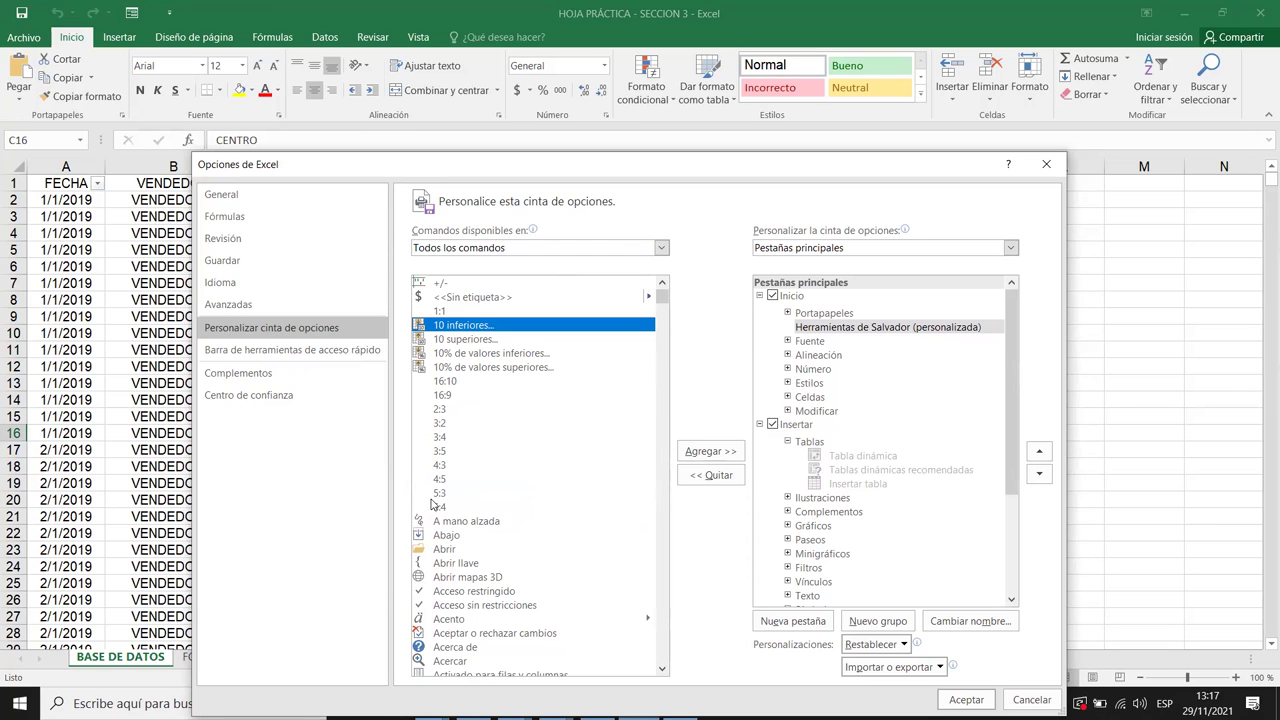
key("Down")
key("Down")
key("Down")
key("Down")
key("Down")
key("Down")
key("Down")
key("Down")
key("Down")
key("Down")
key("Down")
key("Down")
key("Down")
key("Down")
key("Down")
key("Down")
key("Down")
key("Down")
key("Down")
key("Down")
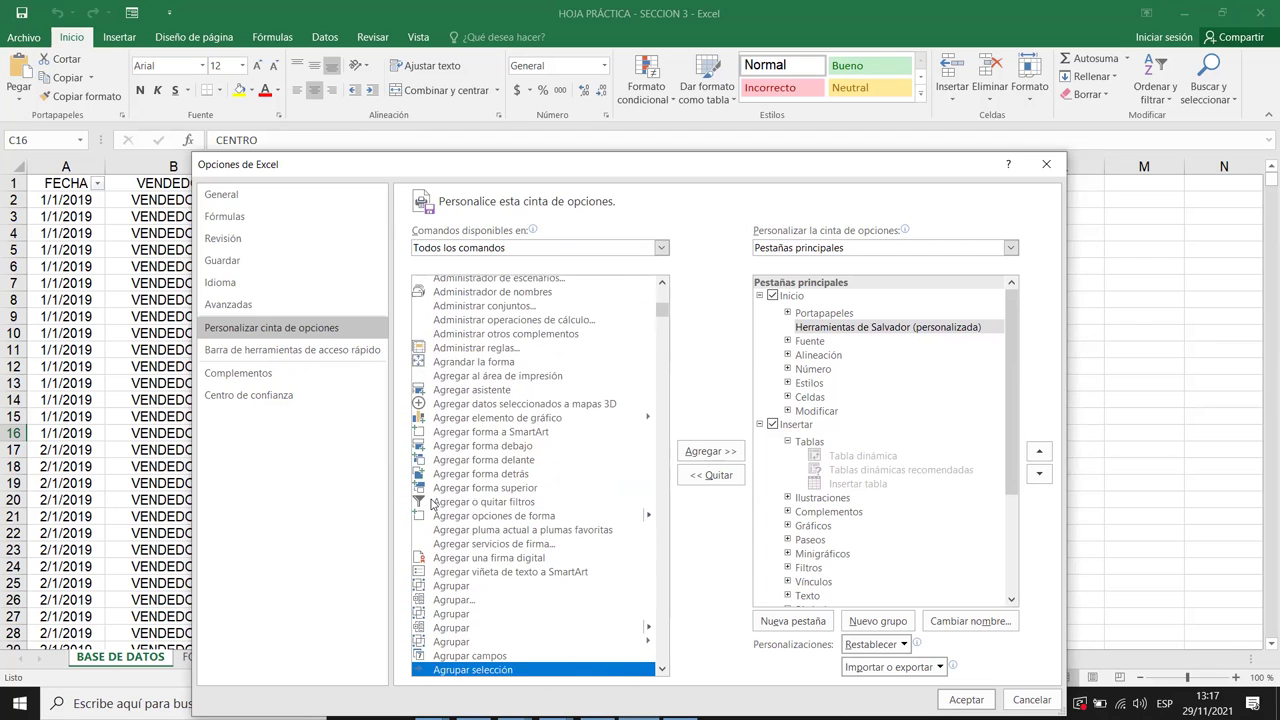
Add Agregar o quitar filtros and Alinear horizontalmente to the Herramientas de Salvador group.
left_click(441, 515)
left_click(448, 502)
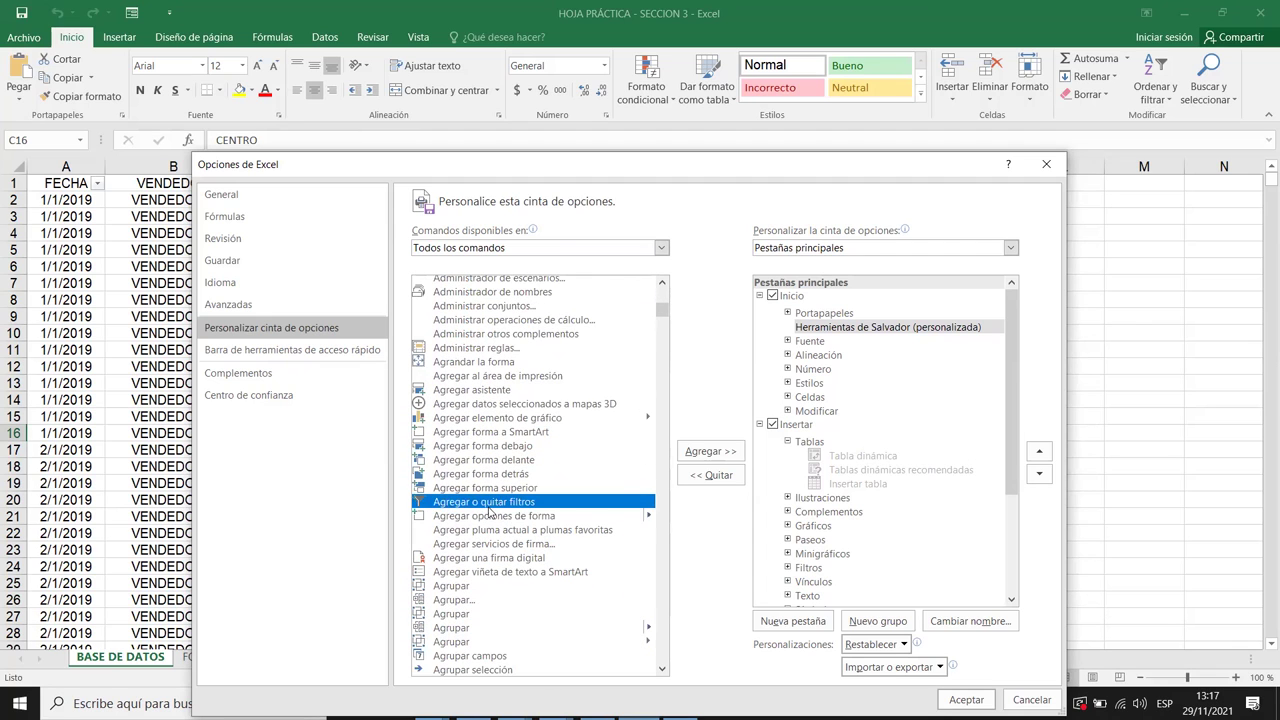
left_click(723, 458)
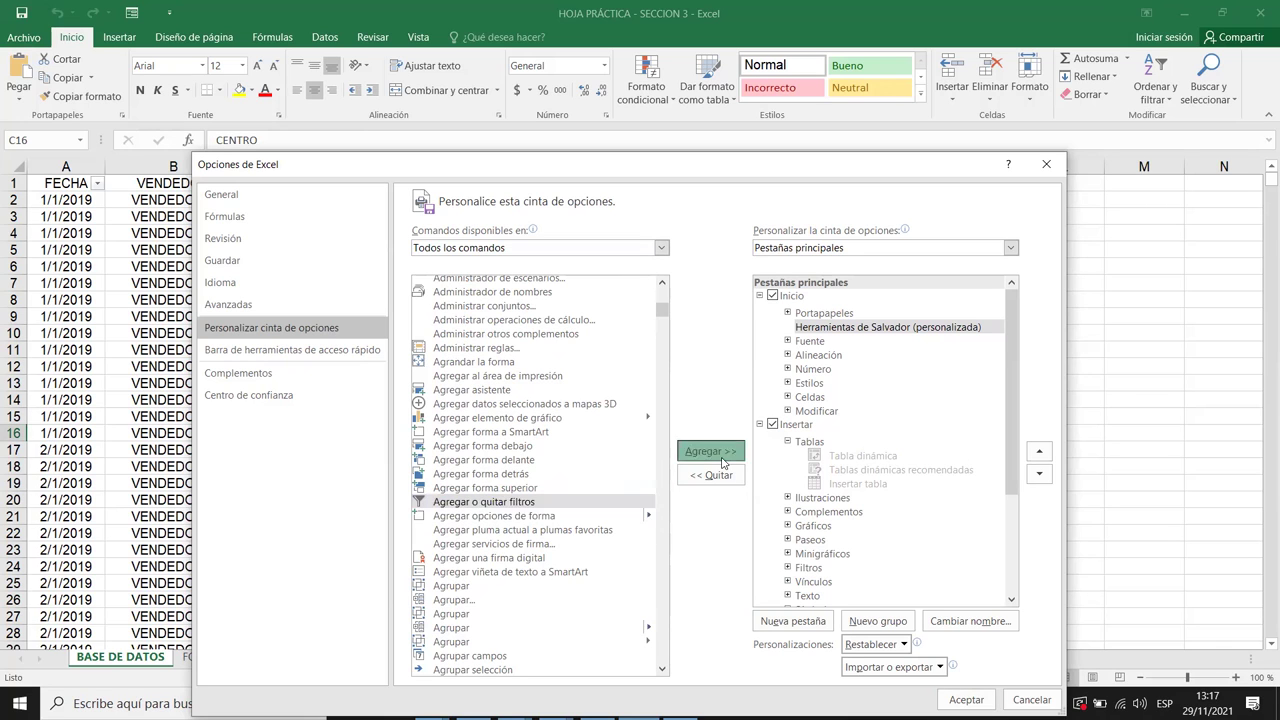
scroll(506, 443, "down", 4)
scroll(578, 527, "down", 2)
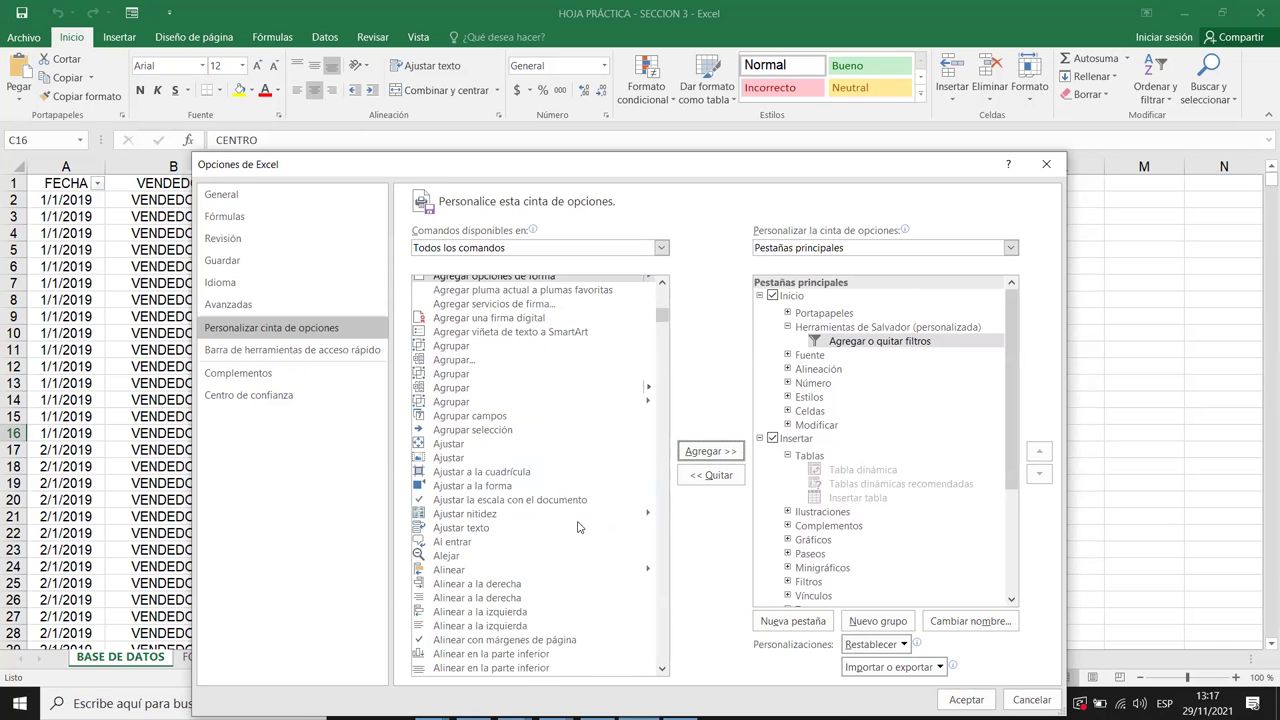
scroll(544, 555, "down", 6)
scroll(540, 557, "down", 3)
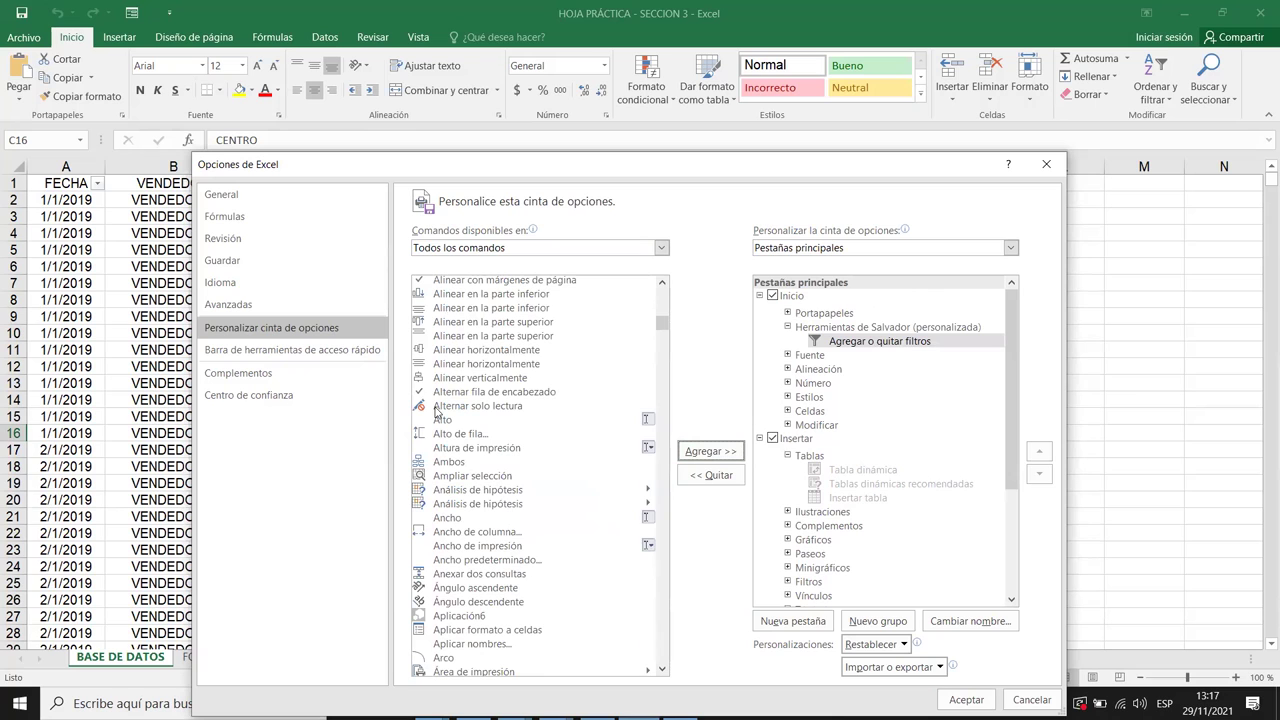
left_click(452, 366)
left_click(688, 460)
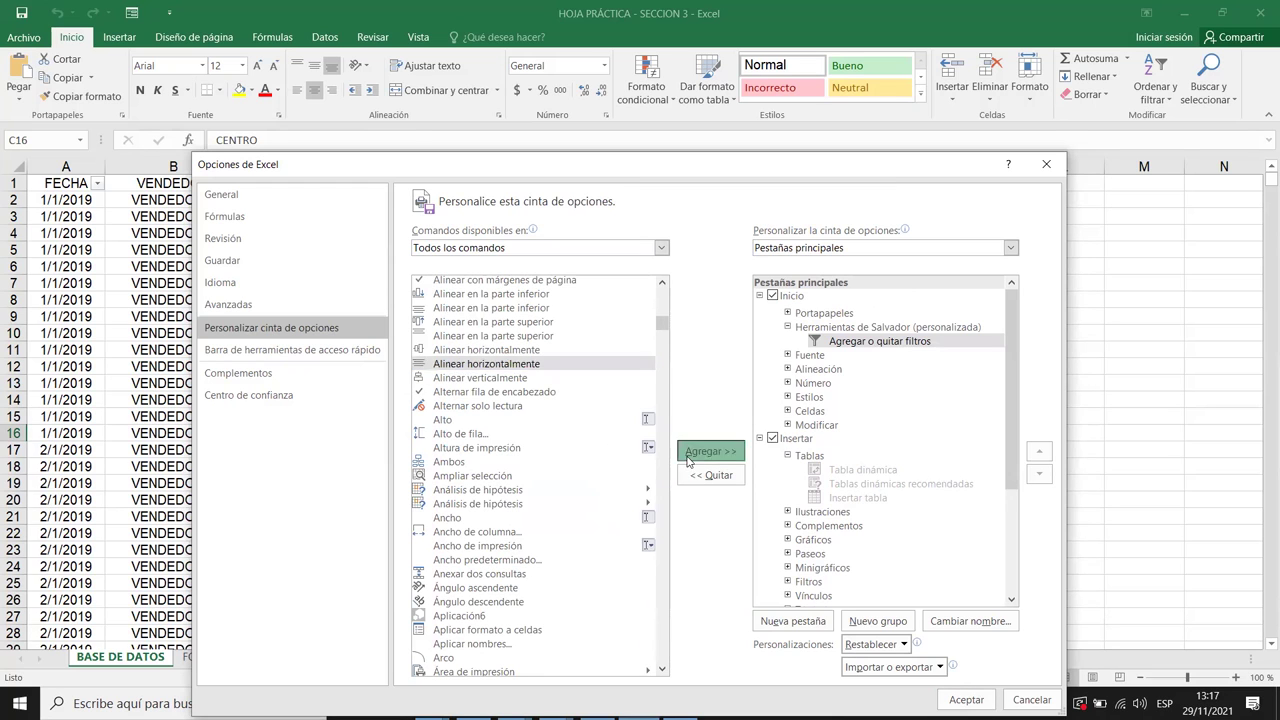
Add Autosuma and Copiar formato to the custom group.
scroll(531, 539, "down", 5)
scroll(526, 540, "down", 5)
left_click(451, 528)
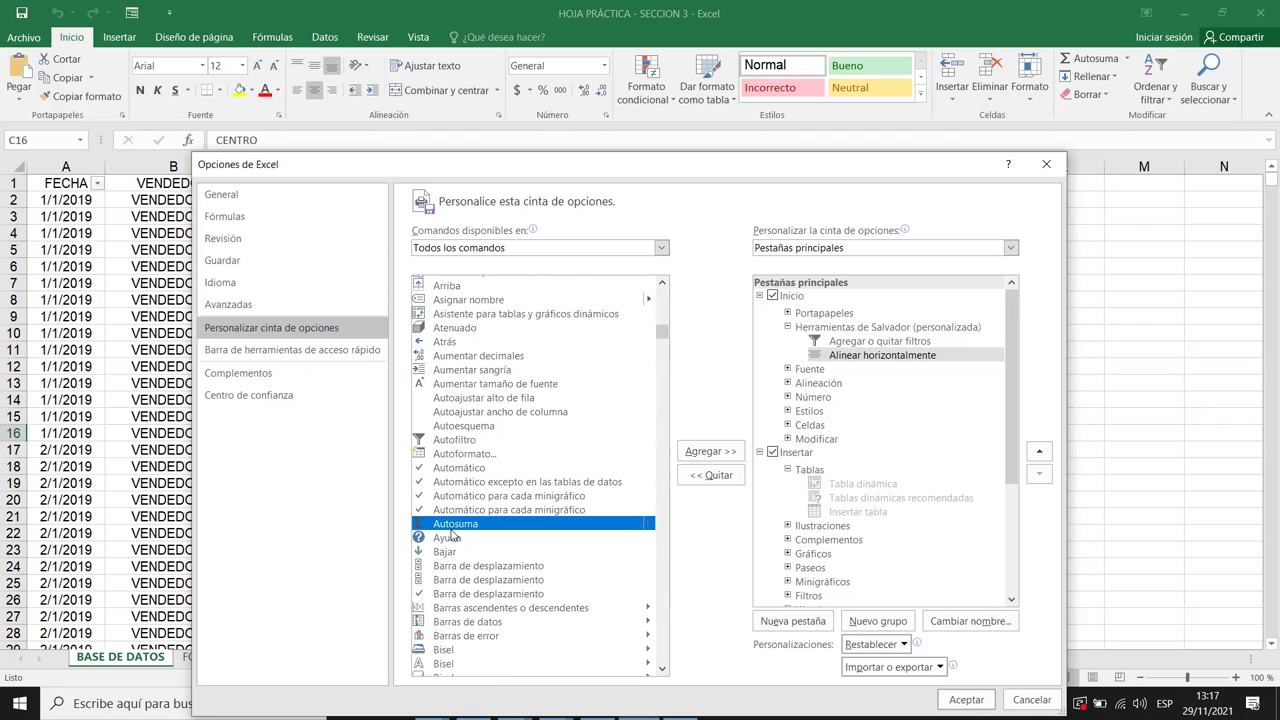
left_click(724, 458)
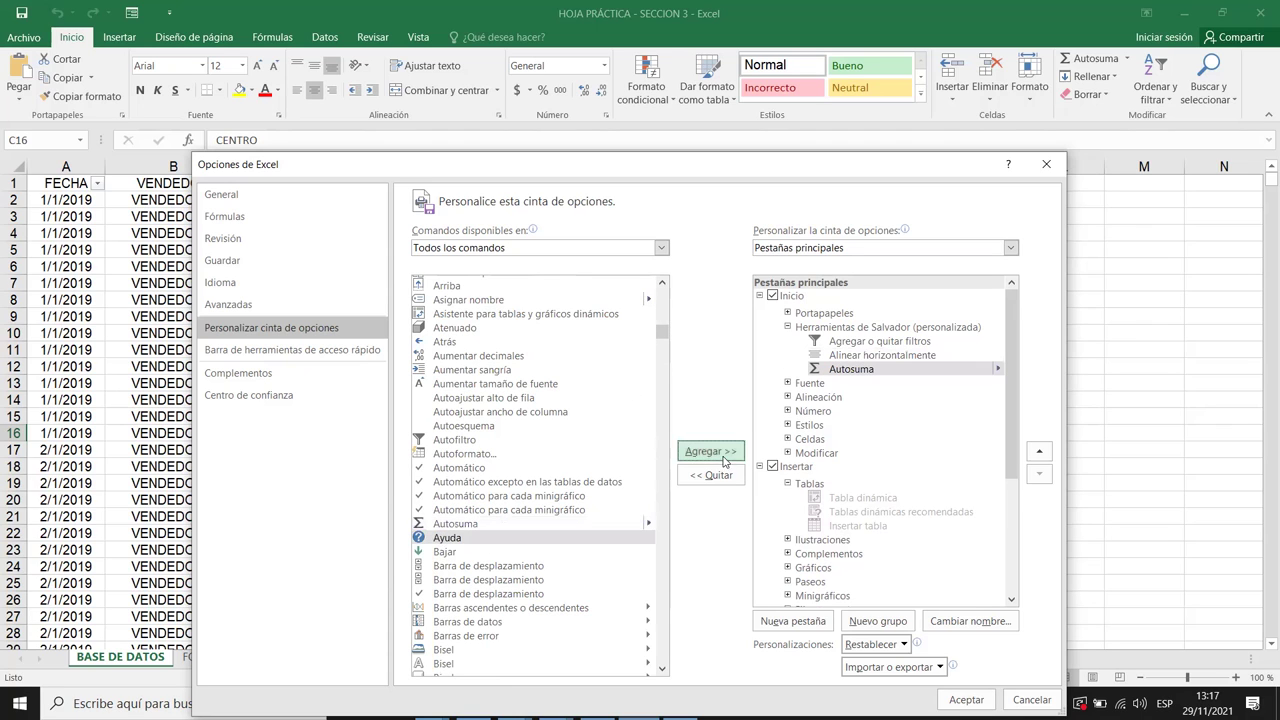
scroll(537, 455, "down", 6)
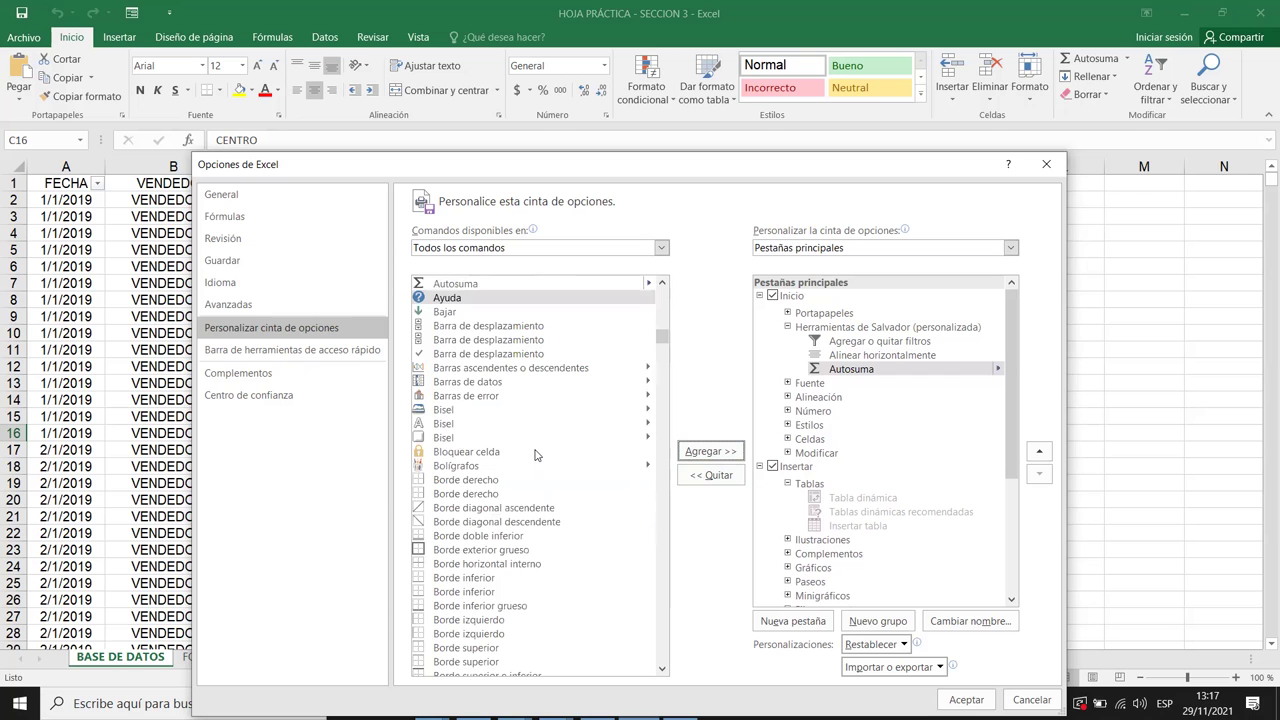
scroll(537, 455, "down", 4)
scroll(537, 455, "down", 4)
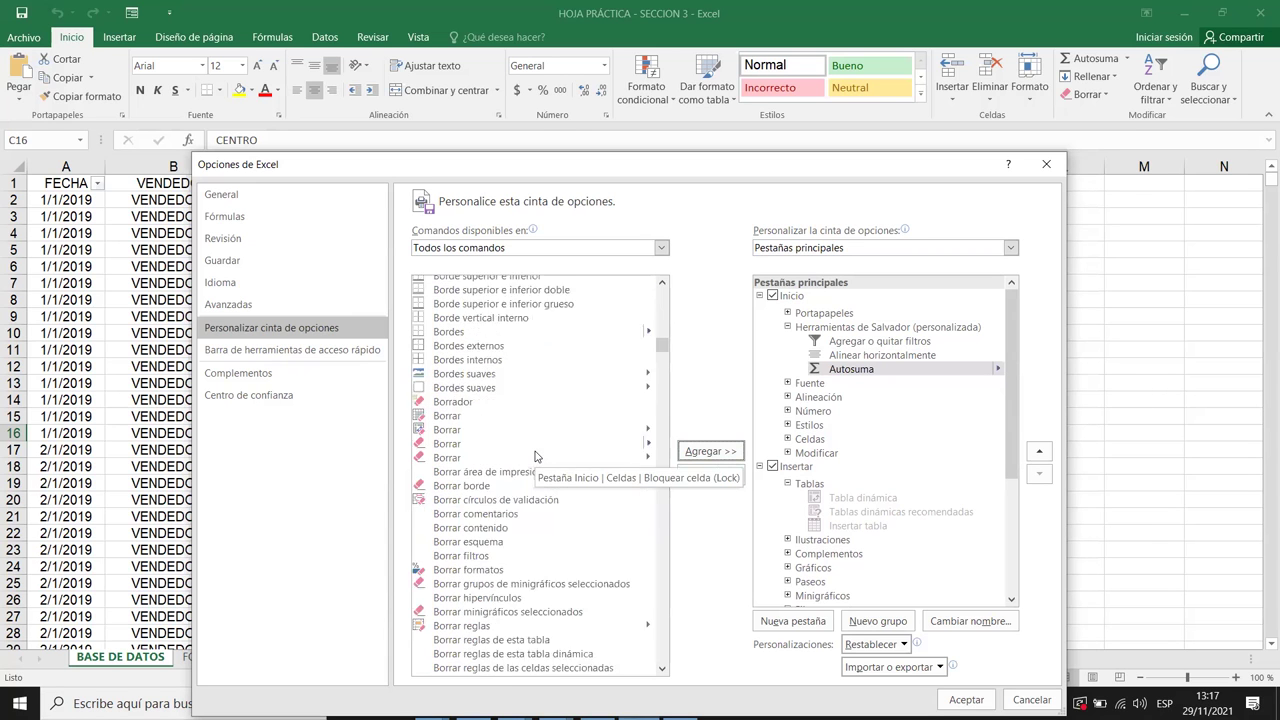
scroll(537, 455, "down", 4)
scroll(537, 456, "down", 3)
scroll(537, 456, "down", 5)
scroll(537, 456, "down", 4)
scroll(537, 456, "down", 4)
scroll(537, 456, "down", 4)
scroll(537, 456, "down", 4)
scroll(537, 456, "down", 4)
scroll(537, 456, "down", 4)
scroll(537, 458, "down", 6)
scroll(535, 465, "down", 8)
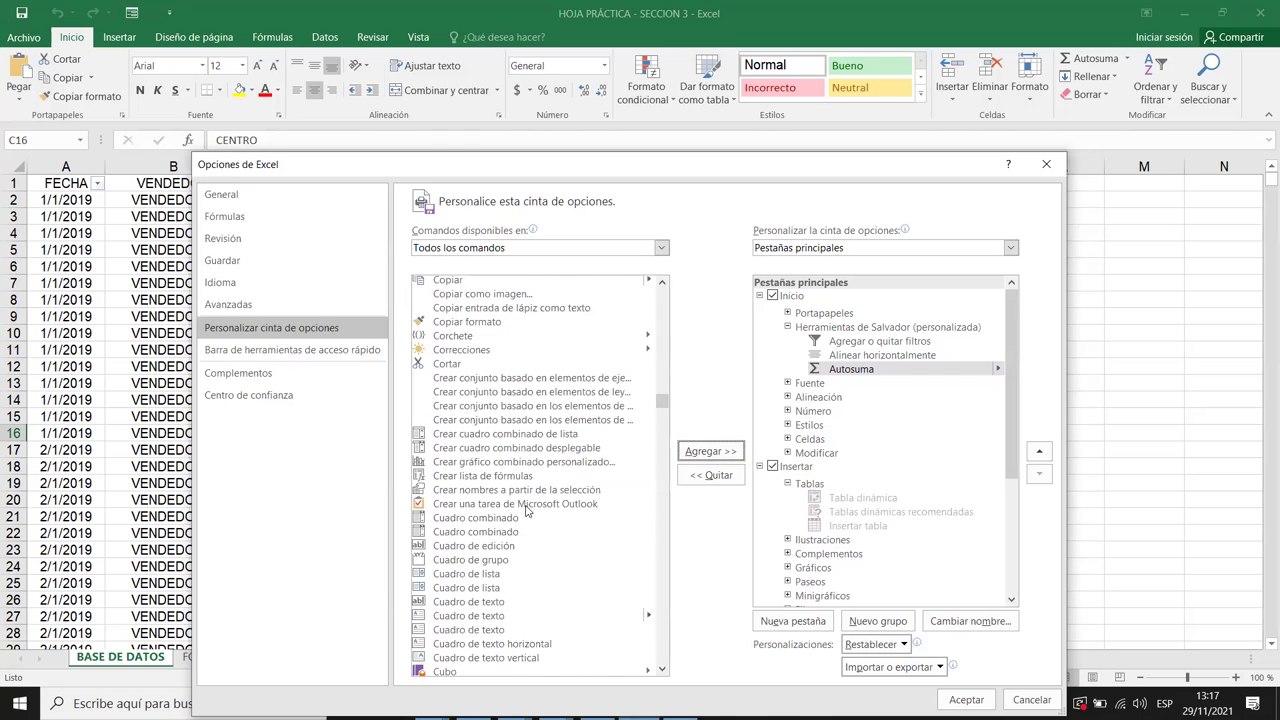
left_click(479, 325)
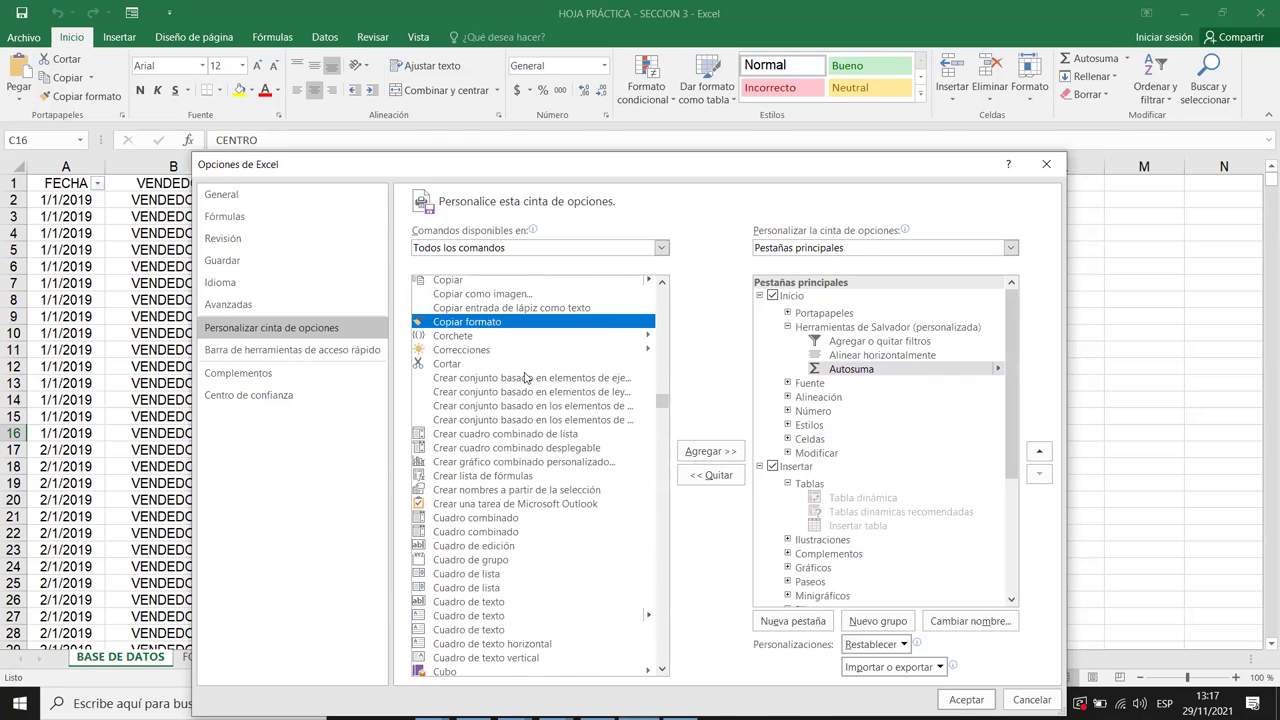
left_click(710, 451)
Find Guardar in All Commands and add it after Copiar formato.
scroll(533, 510, "down", 7)
scroll(531, 524, "down", 2)
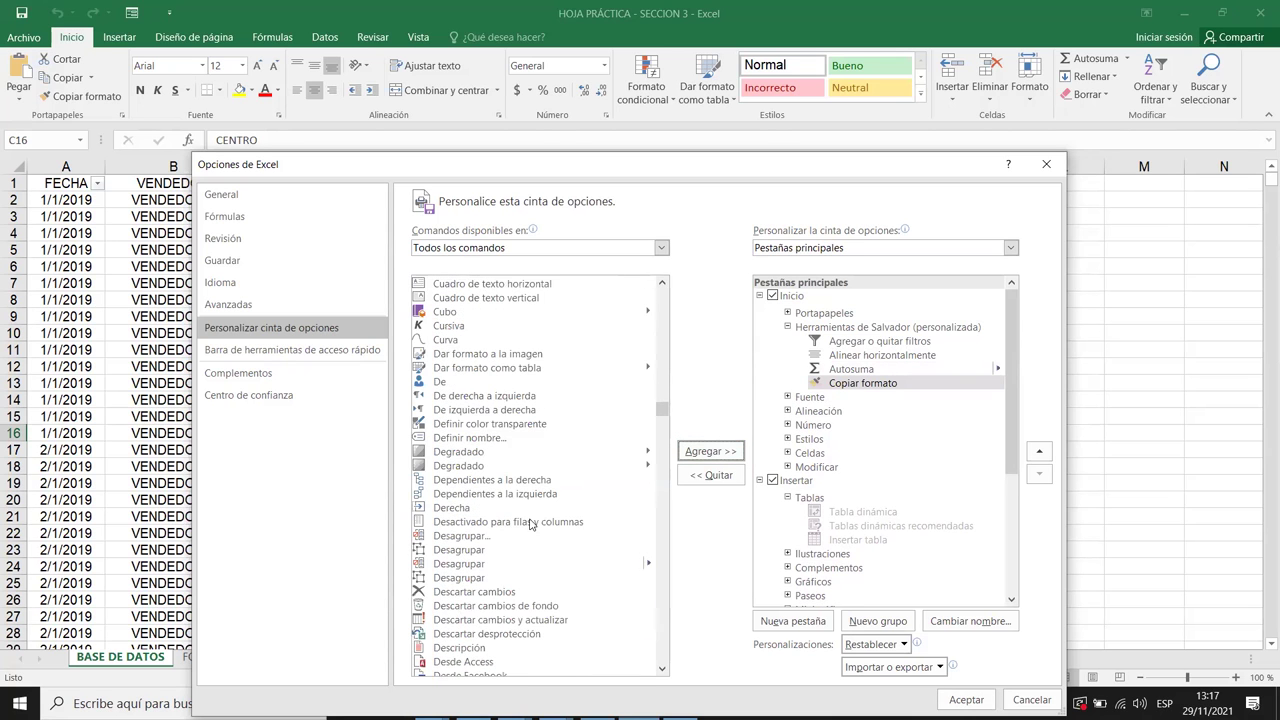
scroll(531, 524, "down", 2)
scroll(531, 524, "down", 2)
scroll(531, 524, "down", 6)
scroll(531, 524, "down", 3)
scroll(531, 524, "down", 4)
scroll(531, 524, "down", 6)
scroll(531, 524, "down", 6)
scroll(531, 524, "down", 4)
scroll(531, 524, "down", 2)
scroll(531, 524, "down", 6)
scroll(531, 524, "down", 5)
scroll(531, 524, "down", 4)
scroll(531, 524, "down", 4)
scroll(528, 530, "down", 4)
scroll(525, 538, "down", 4)
scroll(520, 548, "down", 3)
scroll(519, 555, "down", 4)
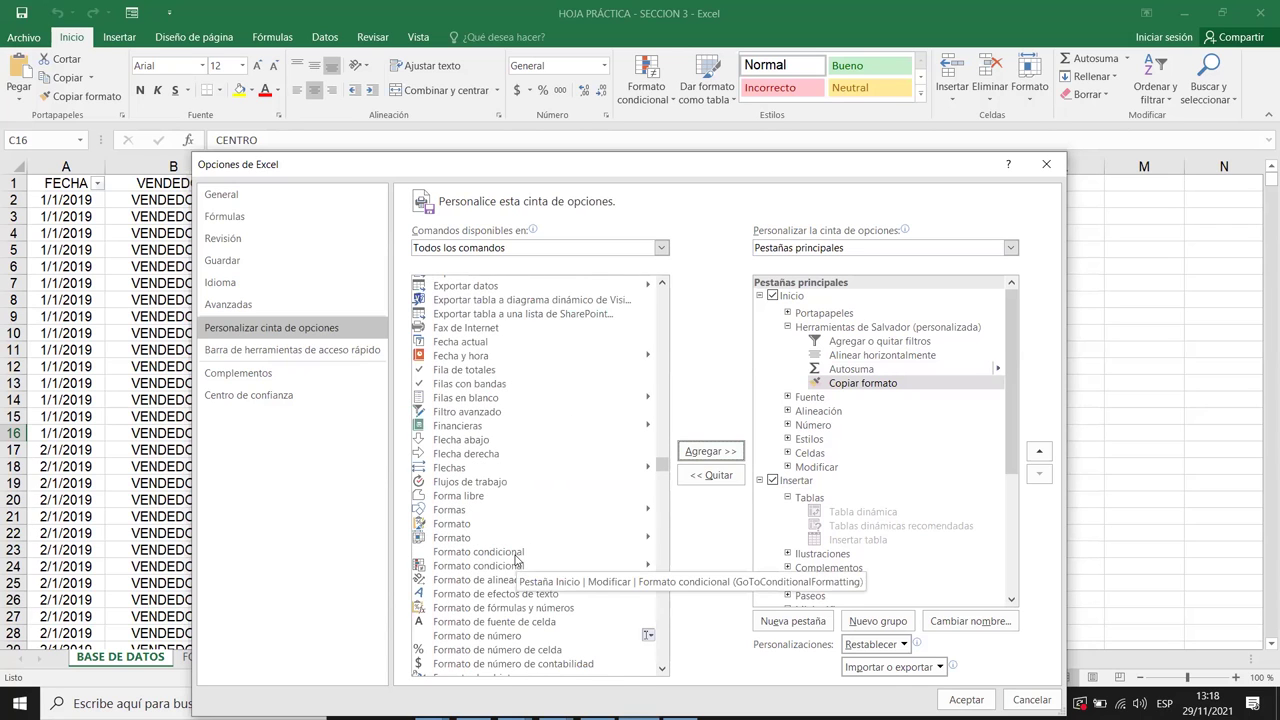
scroll(516, 560, "down", 5)
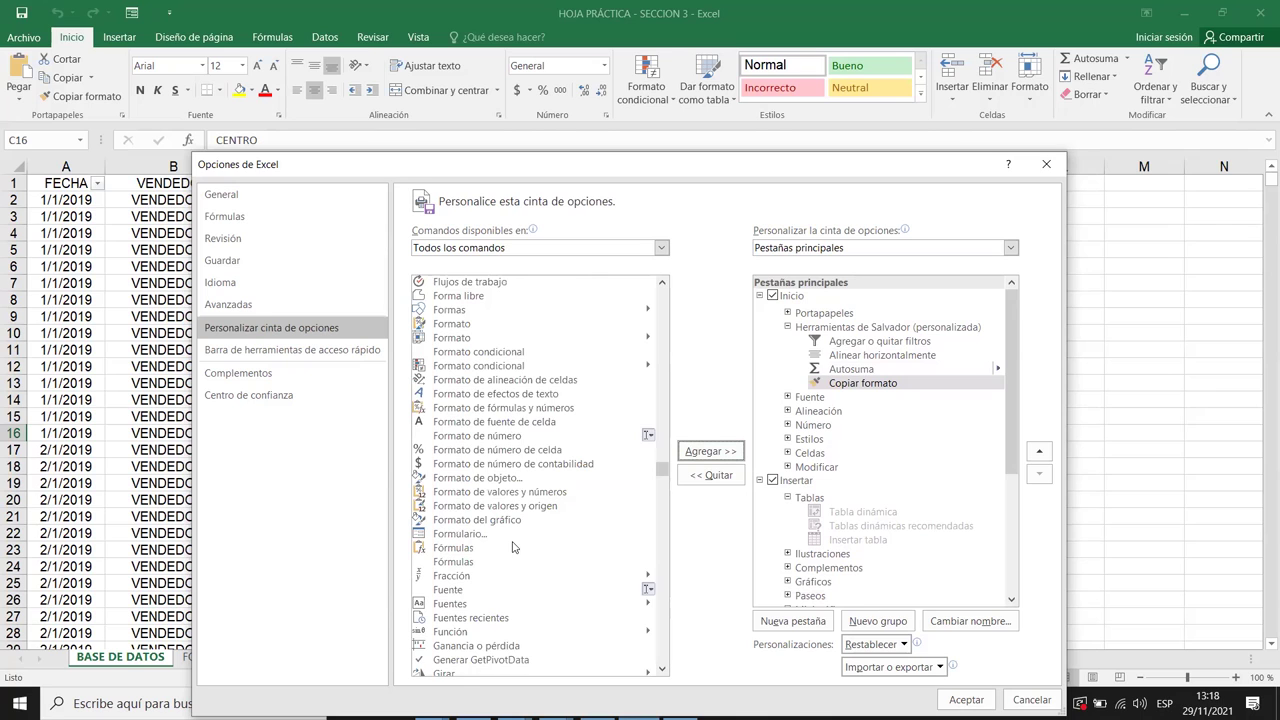
scroll(513, 546, "down", 8)
scroll(503, 550, "down", 1)
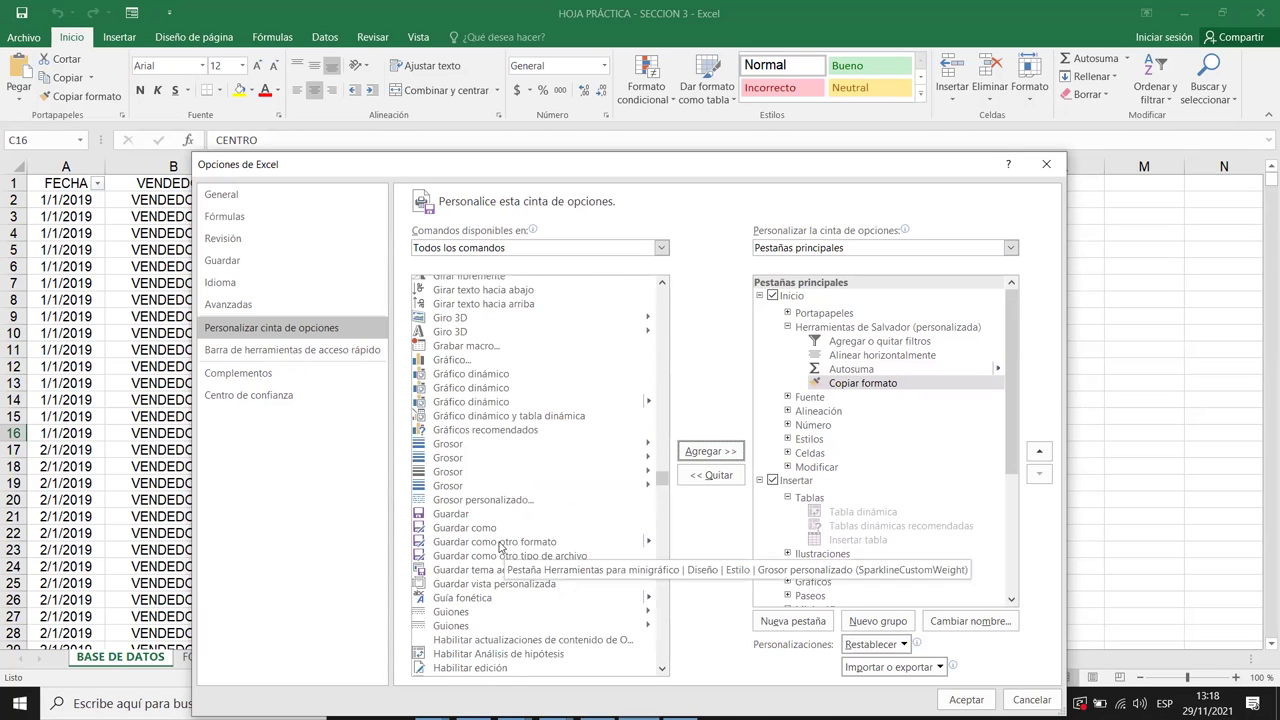
left_click(469, 516)
left_click(684, 456)
scroll(528, 512, "down", 6)
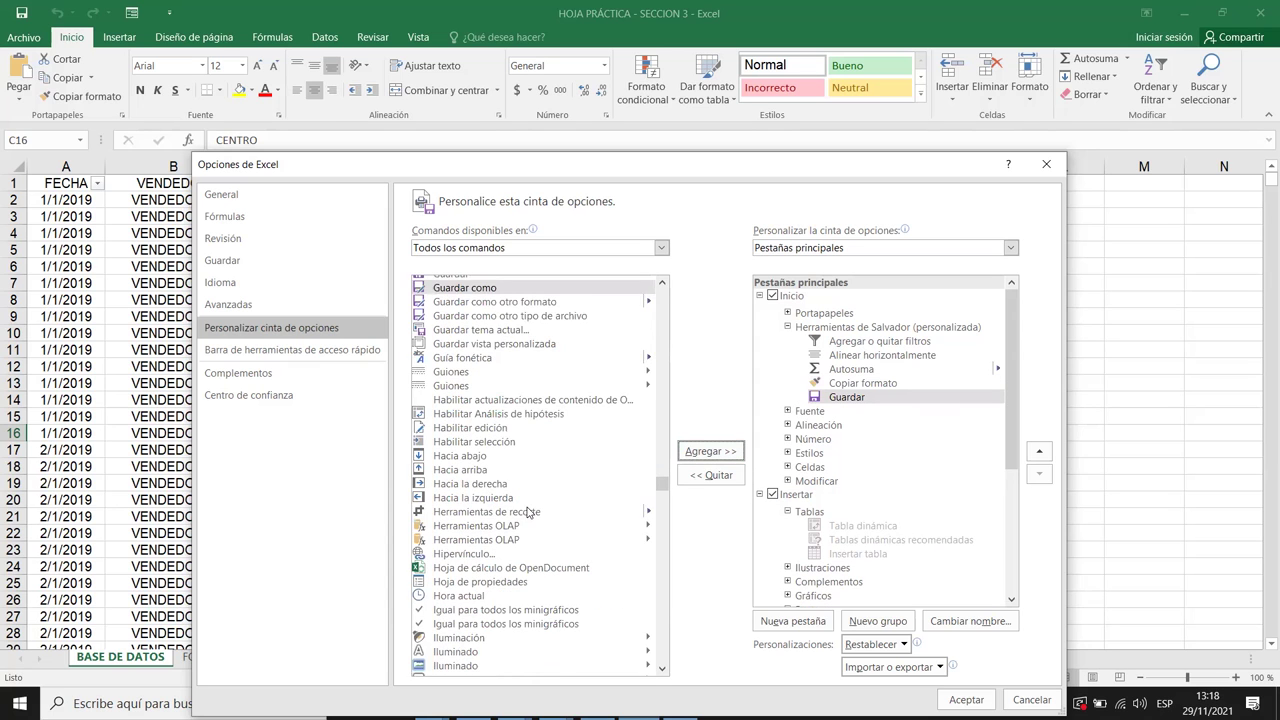
scroll(527, 512, "down", 1)
scroll(516, 535, "down", 5)
scroll(505, 548, "down", 8)
scroll(505, 548, "down", 7)
scroll(505, 548, "down", 6)
scroll(505, 548, "down", 5)
scroll(505, 548, "down", 6)
scroll(506, 547, "down", 4)
scroll(508, 546, "down", 4)
scroll(508, 546, "down", 5)
scroll(509, 540, "down", 5)
scroll(511, 532, "down", 5)
scroll(513, 524, "down", 3)
scroll(513, 524, "down", 5)
scroll(512, 526, "down", 5)
scroll(510, 530, "down", 5)
scroll(507, 538, "down", 5)
scroll(507, 538, "down", 5)
scroll(507, 538, "down", 5)
scroll(508, 536, "down", 5)
scroll(509, 534, "down", 5)
scroll(509, 534, "down", 5)
scroll(509, 532, "down", 5)
scroll(509, 531, "down", 5)
scroll(510, 530, "down", 5)
scroll(510, 530, "down", 5)
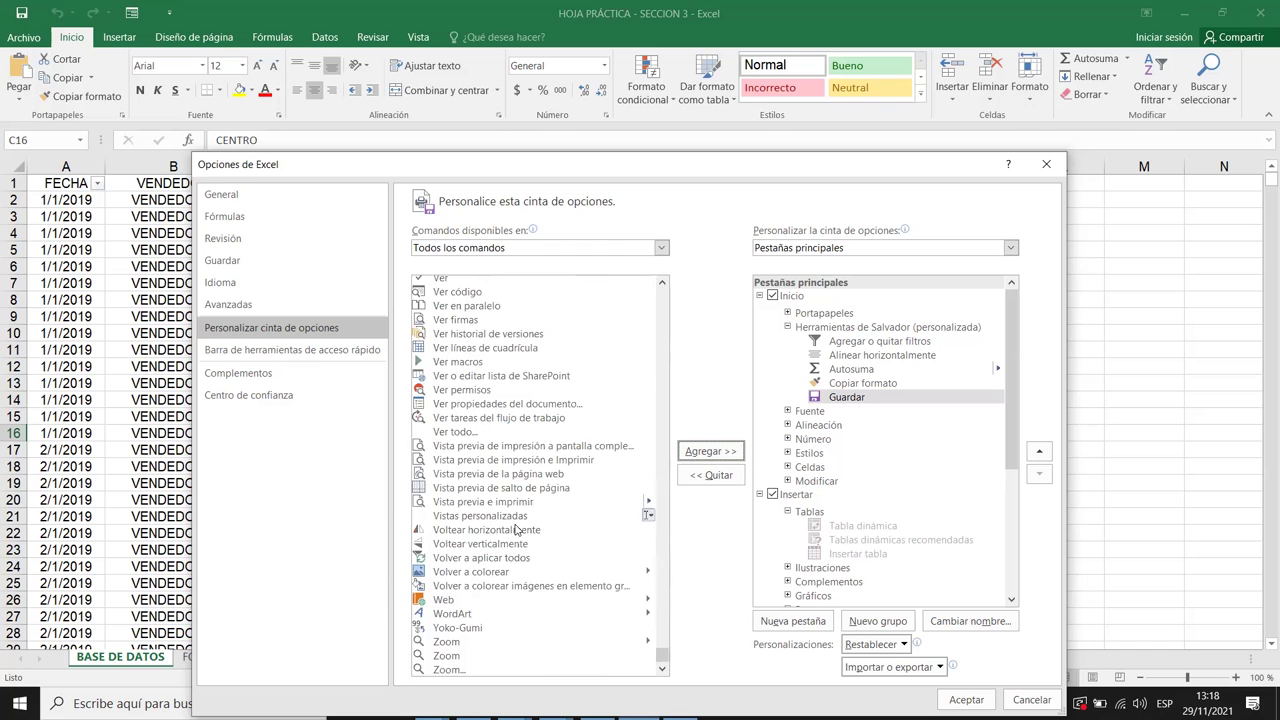
Apply the ribbon changes and outline the new Herramientas de Salvador group on Inicio in red.
left_click(966, 699)
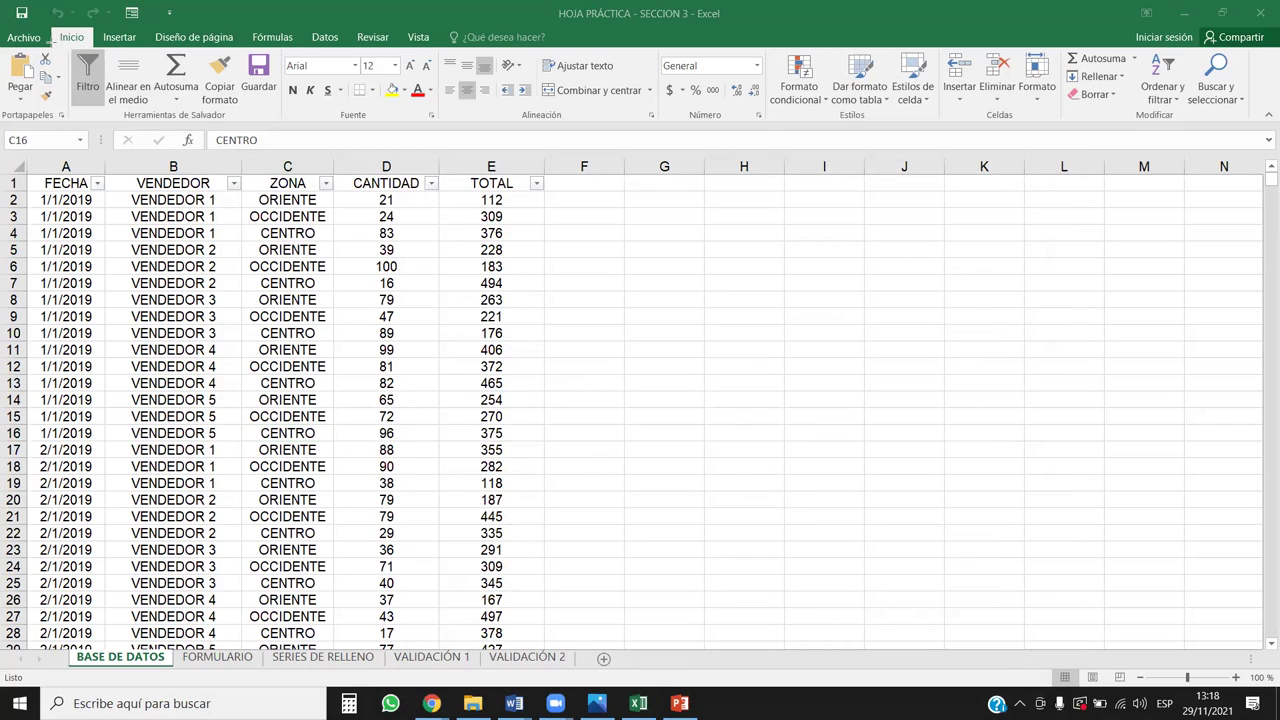
left_click_drag(60, 46, 240, 130)
left_click_drag(354, 142, 287, 127)
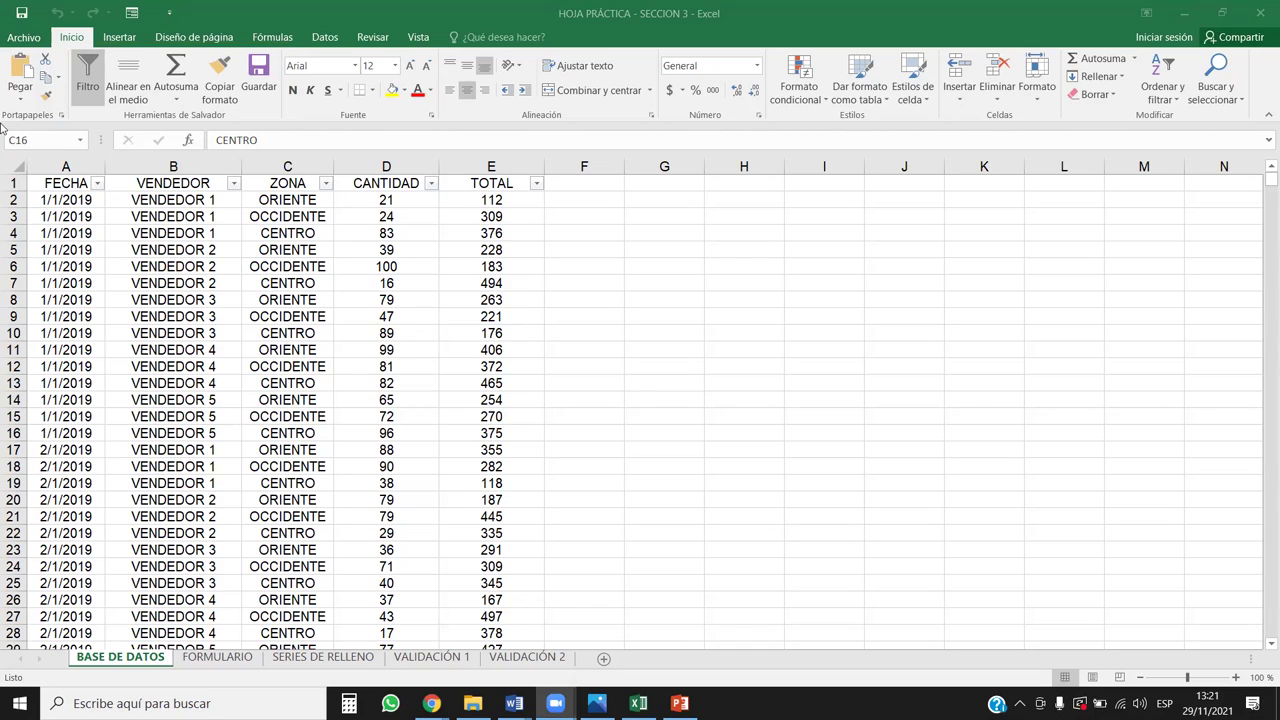
Reopen Excel Options from Archivo on the Personalizar cinta de opciones page.
left_click(26, 37)
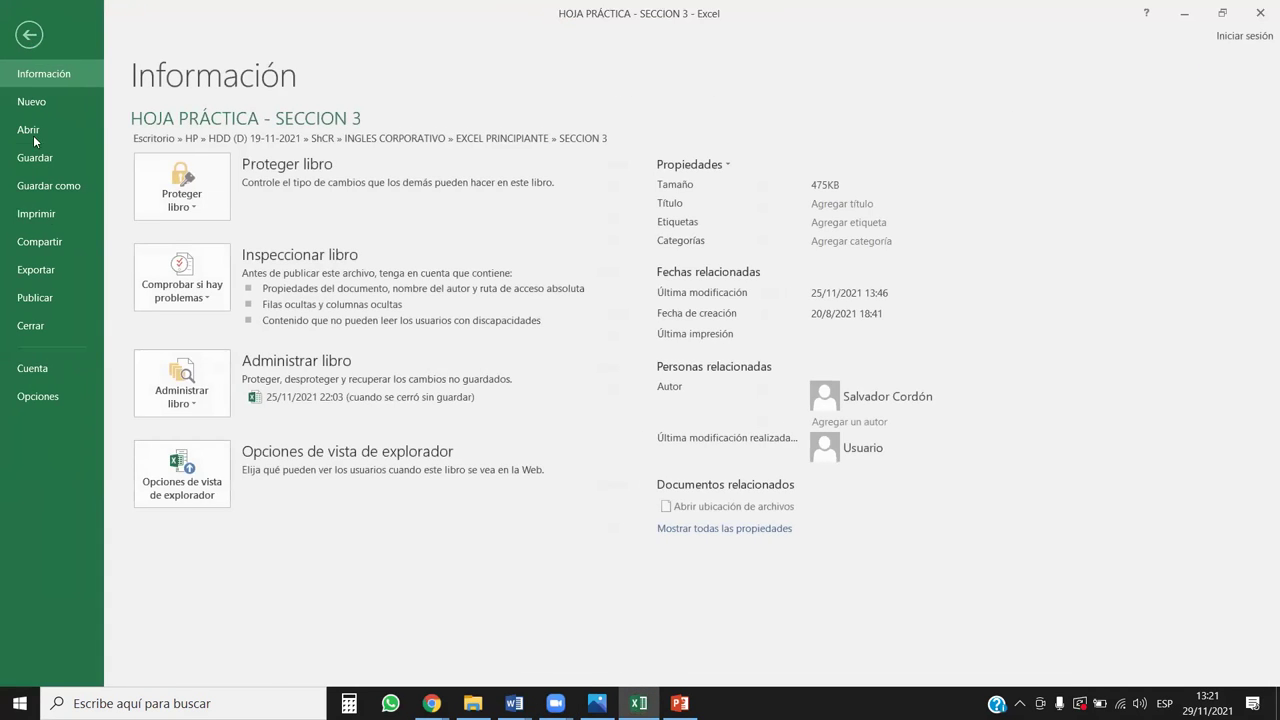
left_click(40, 397)
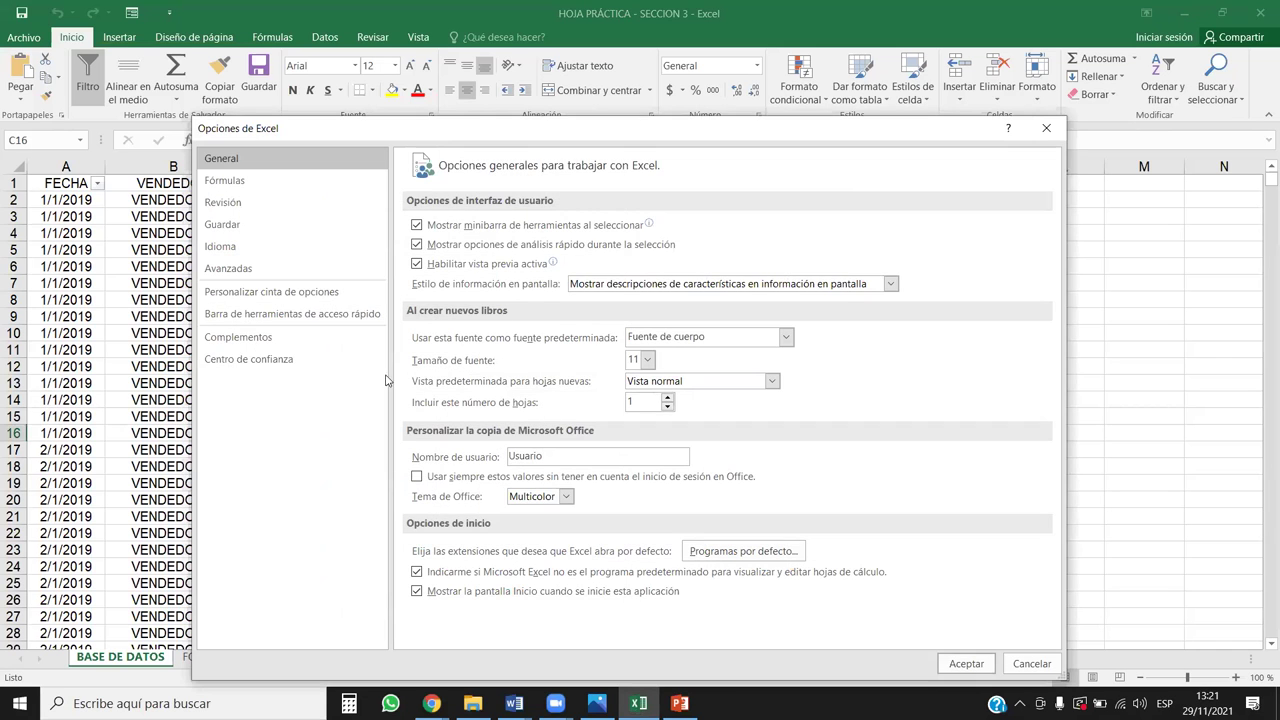
left_click(270, 292)
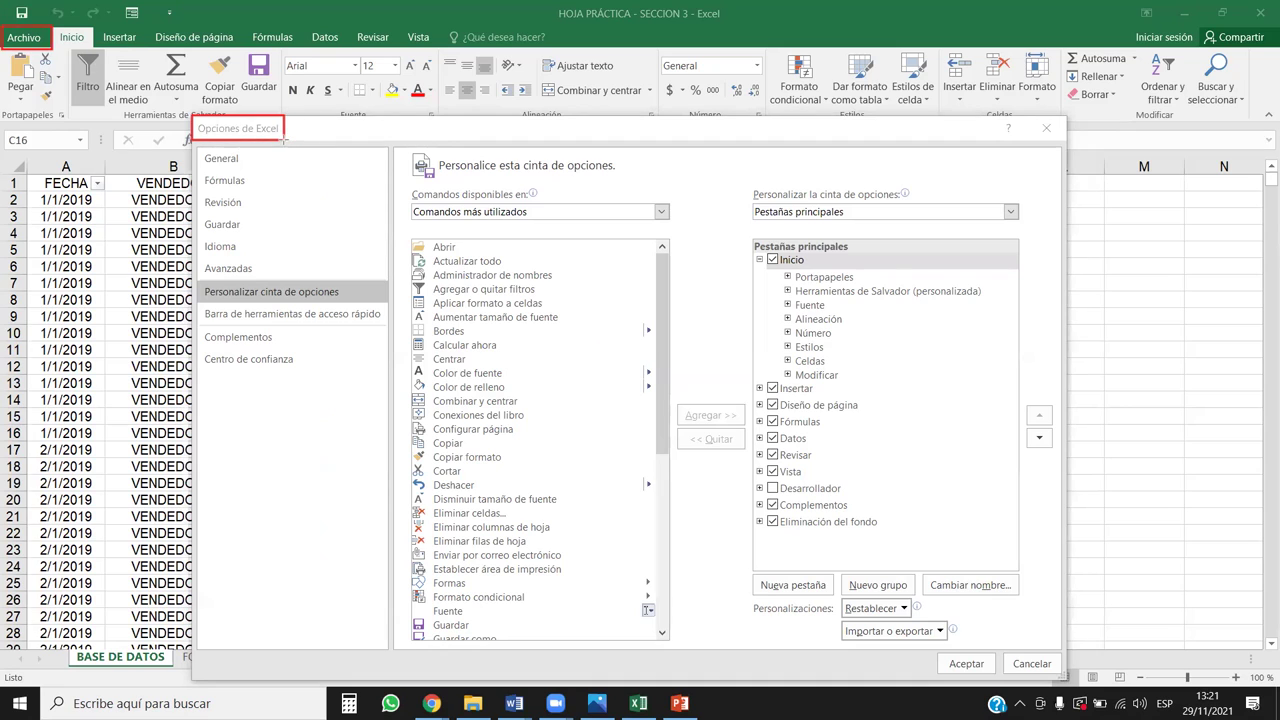
Box Personalizar cinta de opciones, Pestañas principales and Comandos disponibles en in red.
left_click_drag(194, 277, 346, 306)
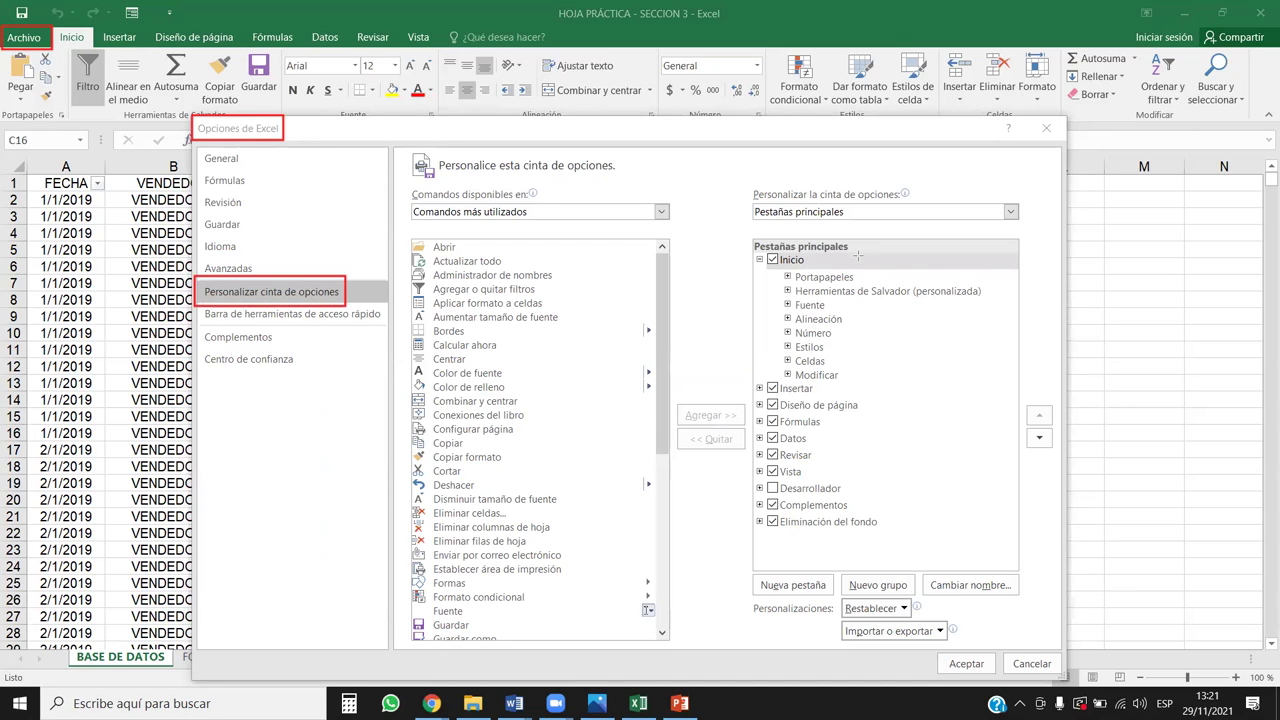
left_click_drag(748, 228, 1024, 577)
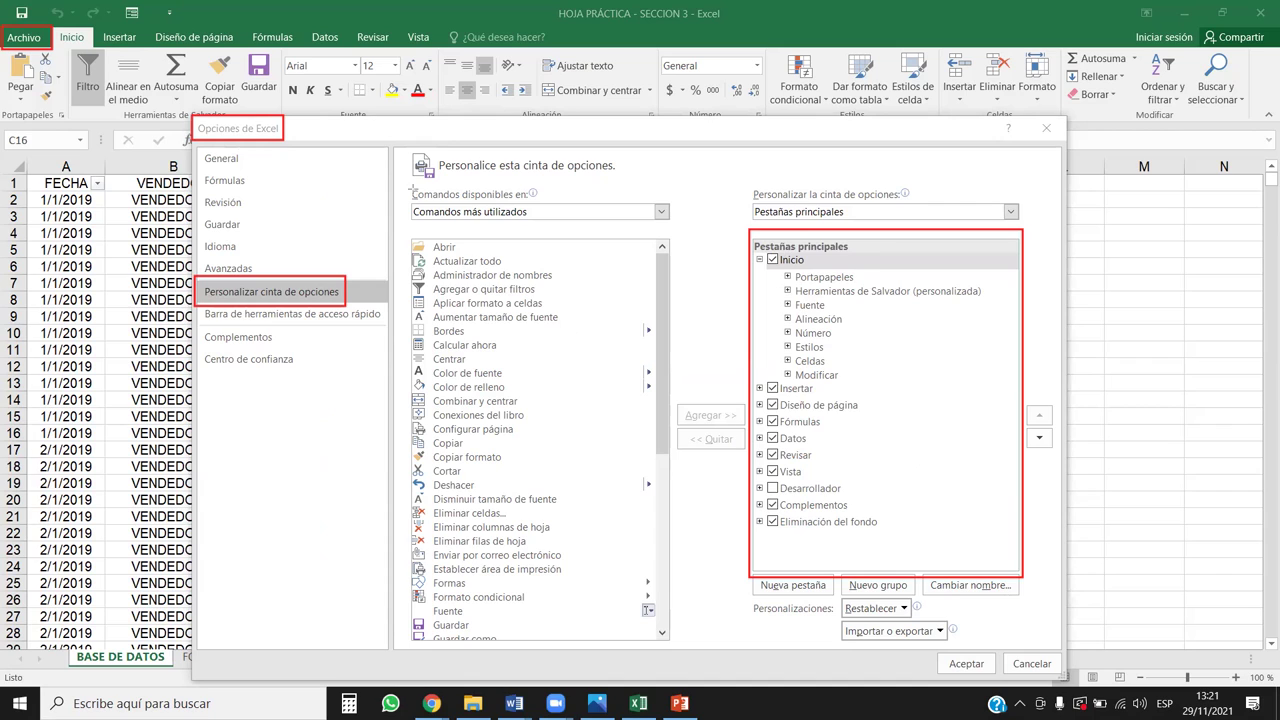
left_click_drag(407, 186, 675, 225)
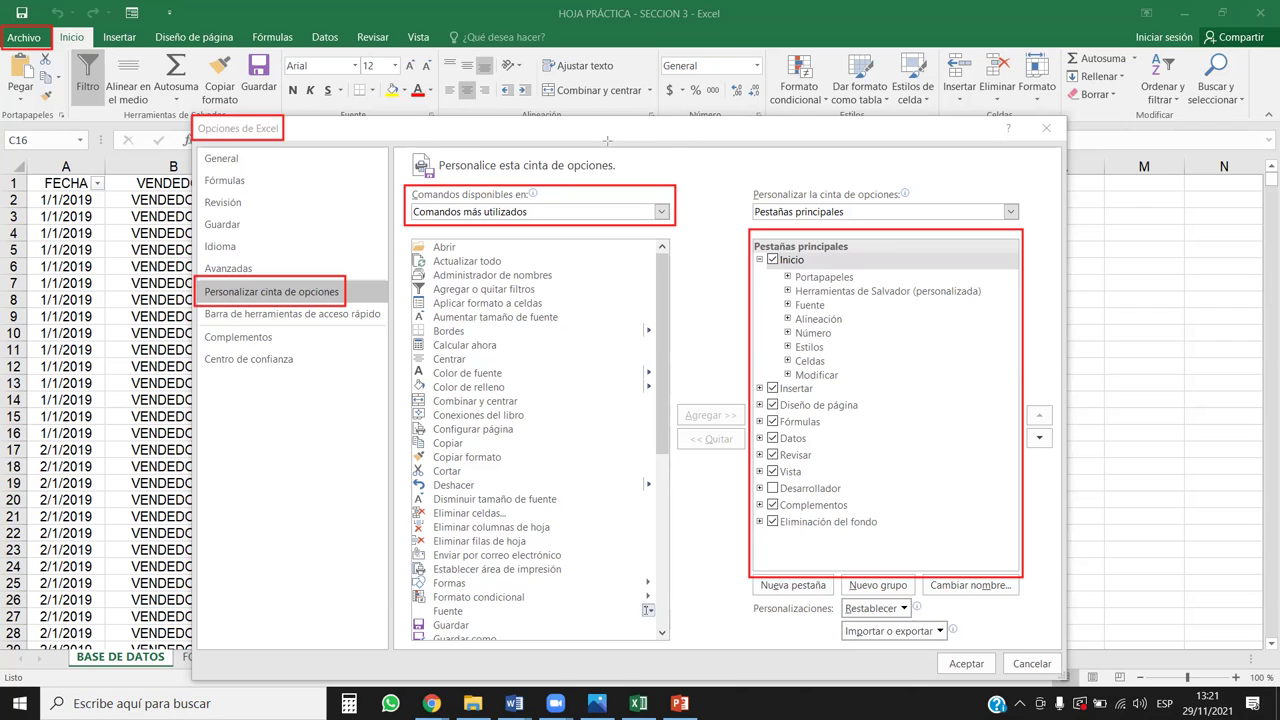
Draw red arrows linking Archivo to Opciones de Excel to Personalizar cinta de opciones.
left_click_drag(46, 37, 190, 122)
left_click_drag(197, 138, 200, 282)
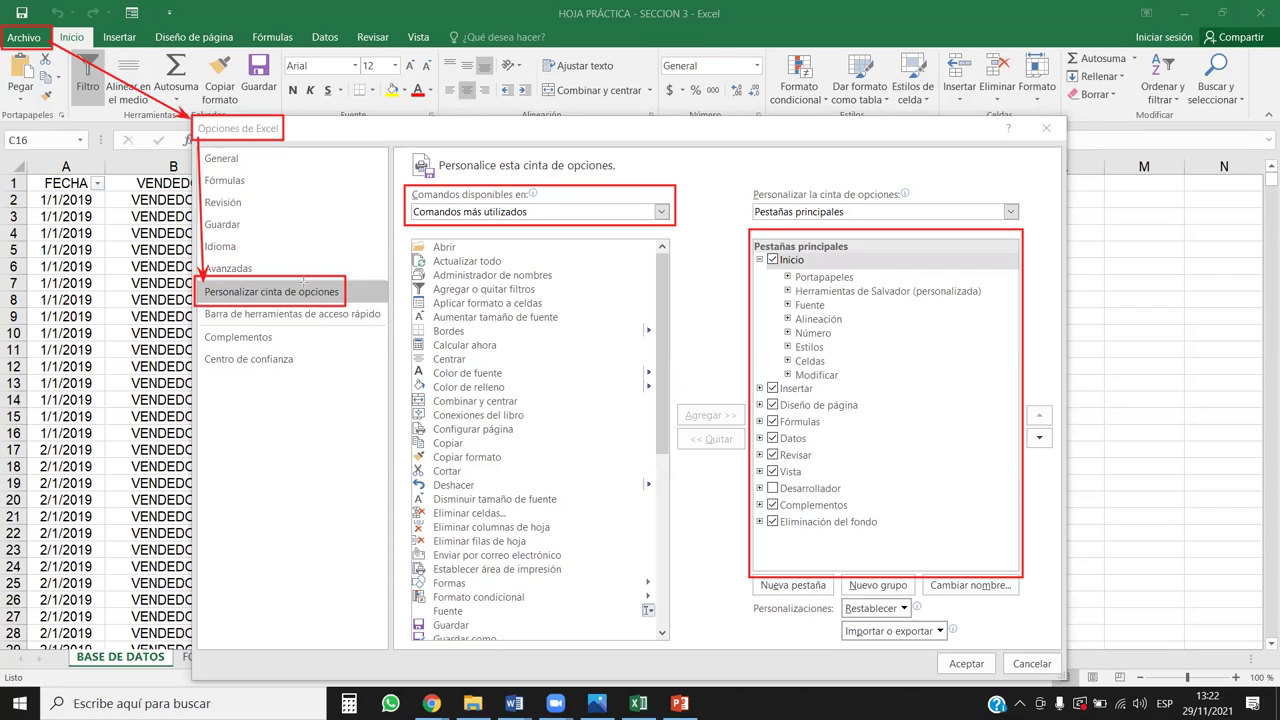
Draw red arrows from Personalizar cinta de opciones to the command and tab lists.
left_click_drag(344, 276, 407, 205)
left_click_drag(524, 266, 762, 295)
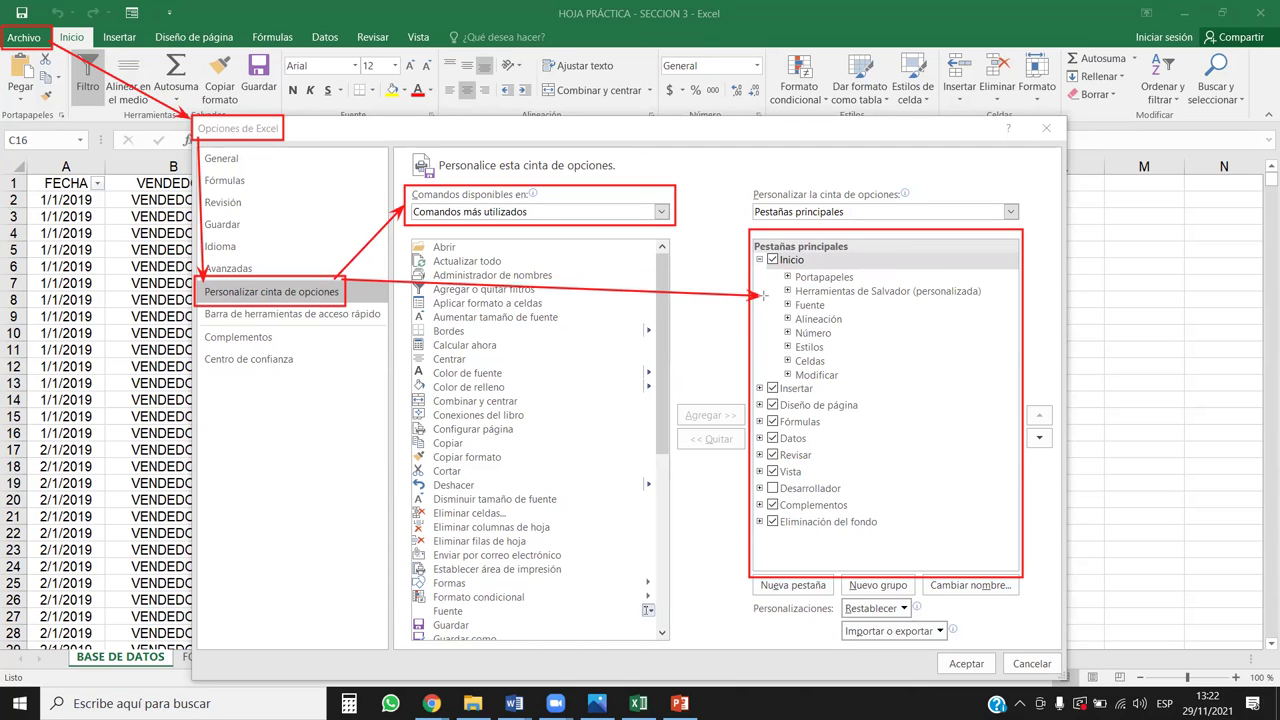
left_click_drag(341, 300, 407, 370)
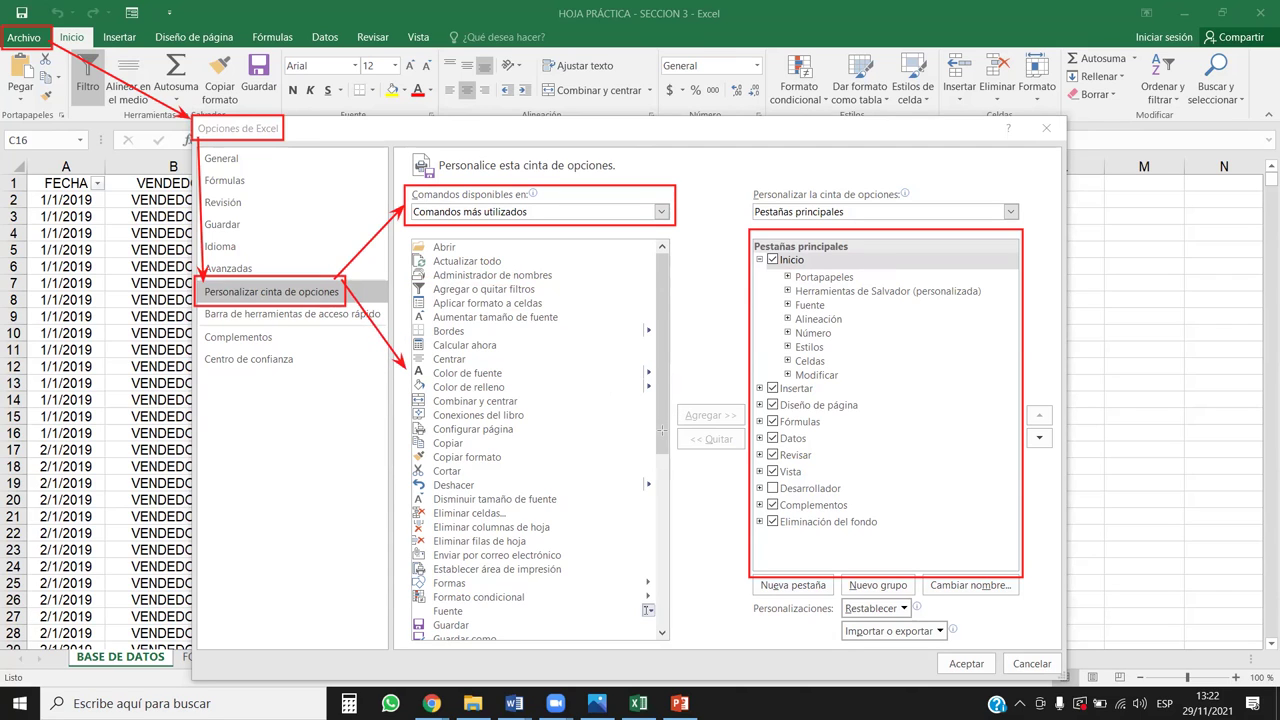
left_click_drag(662, 431, 766, 299)
Box the Nueva pestaña and Nuevo grupo options and point arrows at them and Cambiar nombre.
left_click_drag(750, 572, 1023, 604)
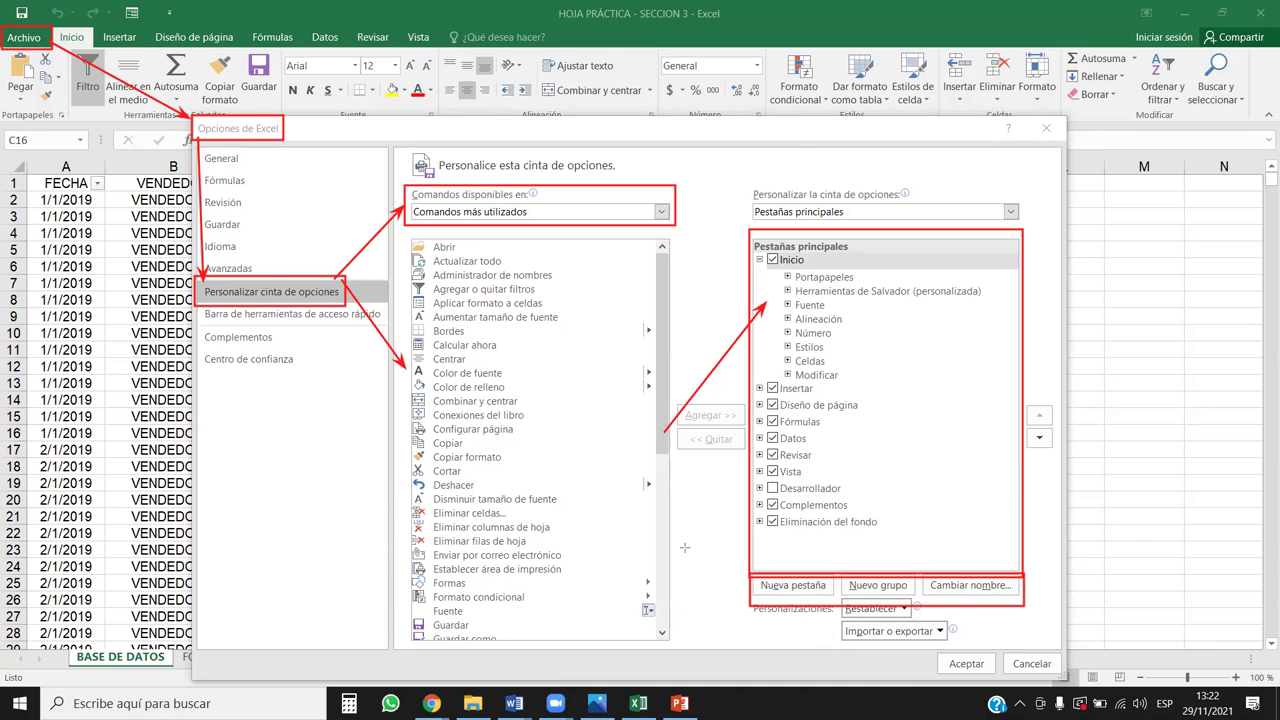
left_click_drag(591, 634, 752, 590)
left_click_drag(733, 647, 848, 594)
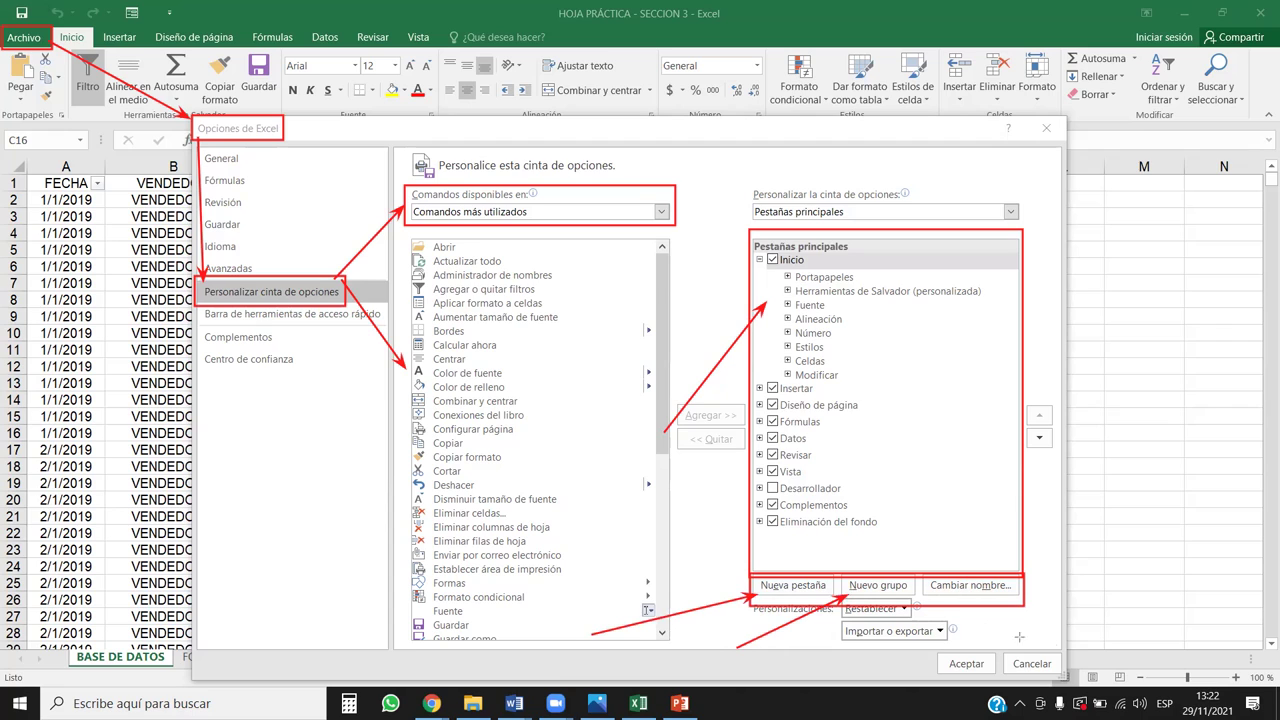
left_click_drag(1118, 649, 980, 596)
Outline the confirmation button in green, glance at the OneDrive window, and return to Excel Options.
left_click_drag(931, 651, 997, 679)
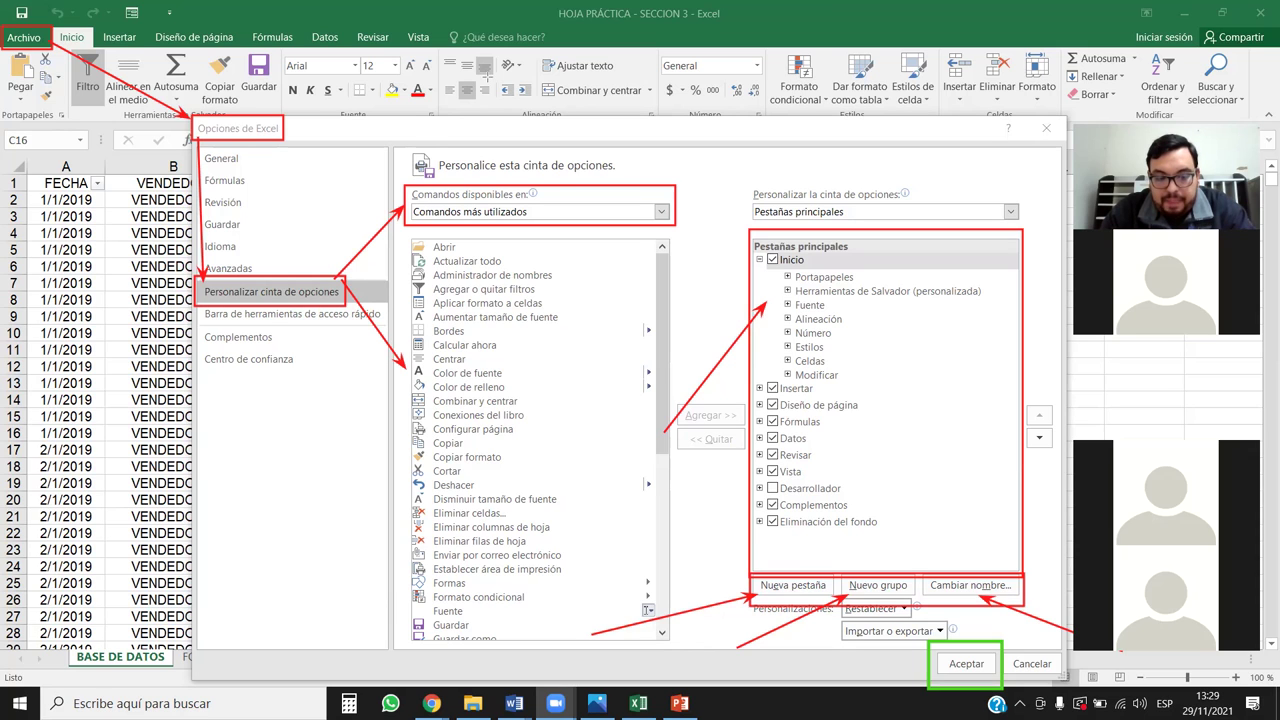
key("alt+Tab")
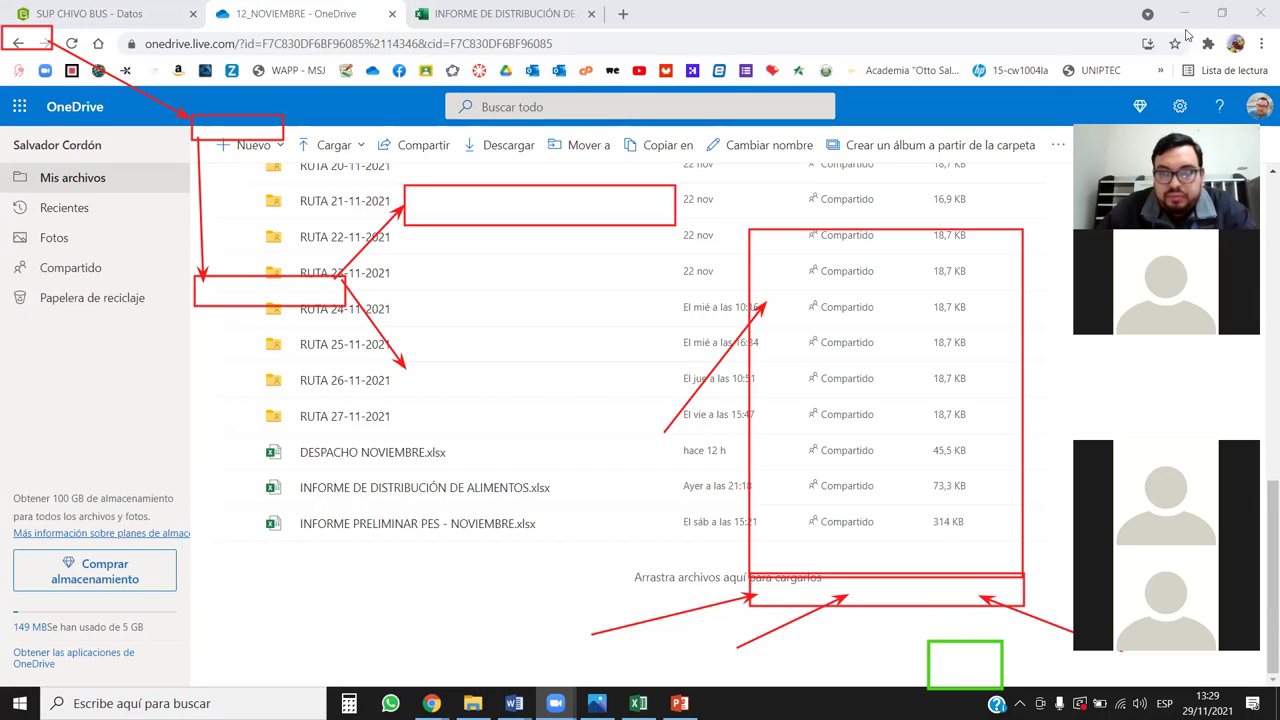
key("alt+Tab")
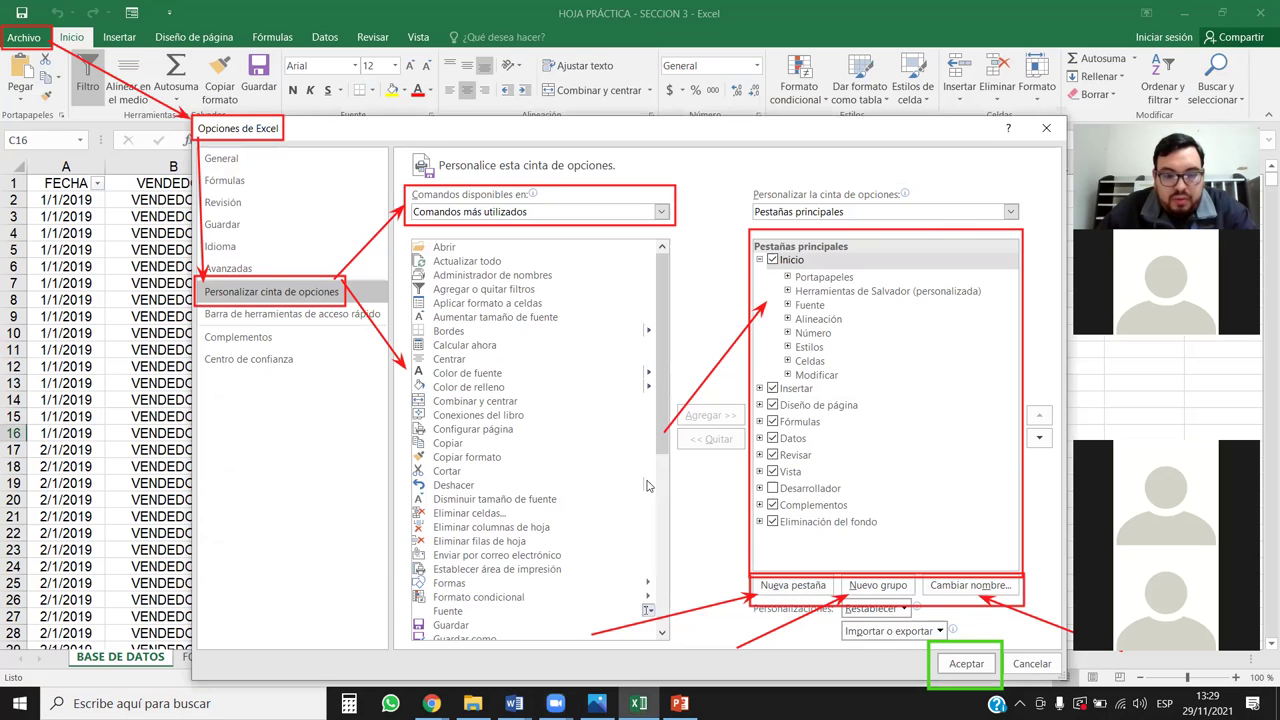
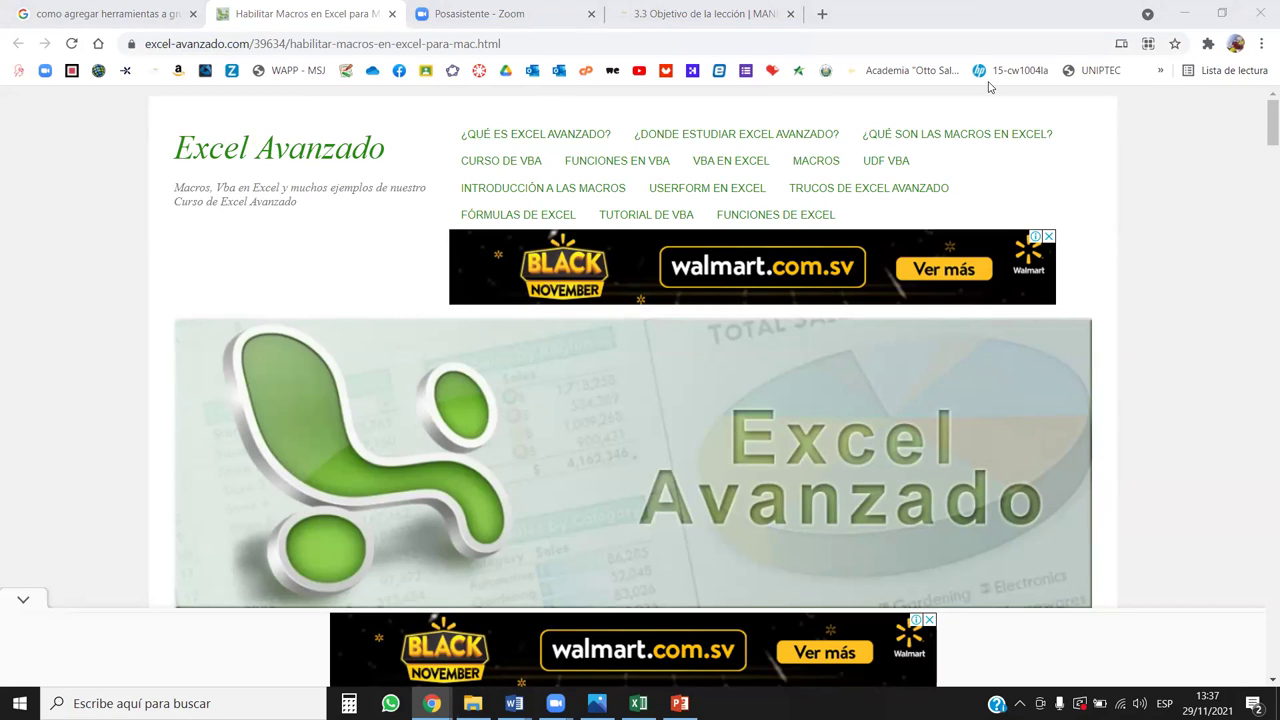
Return to the Excel Avanzado macros article and scroll through it.
left_click(246, 20)
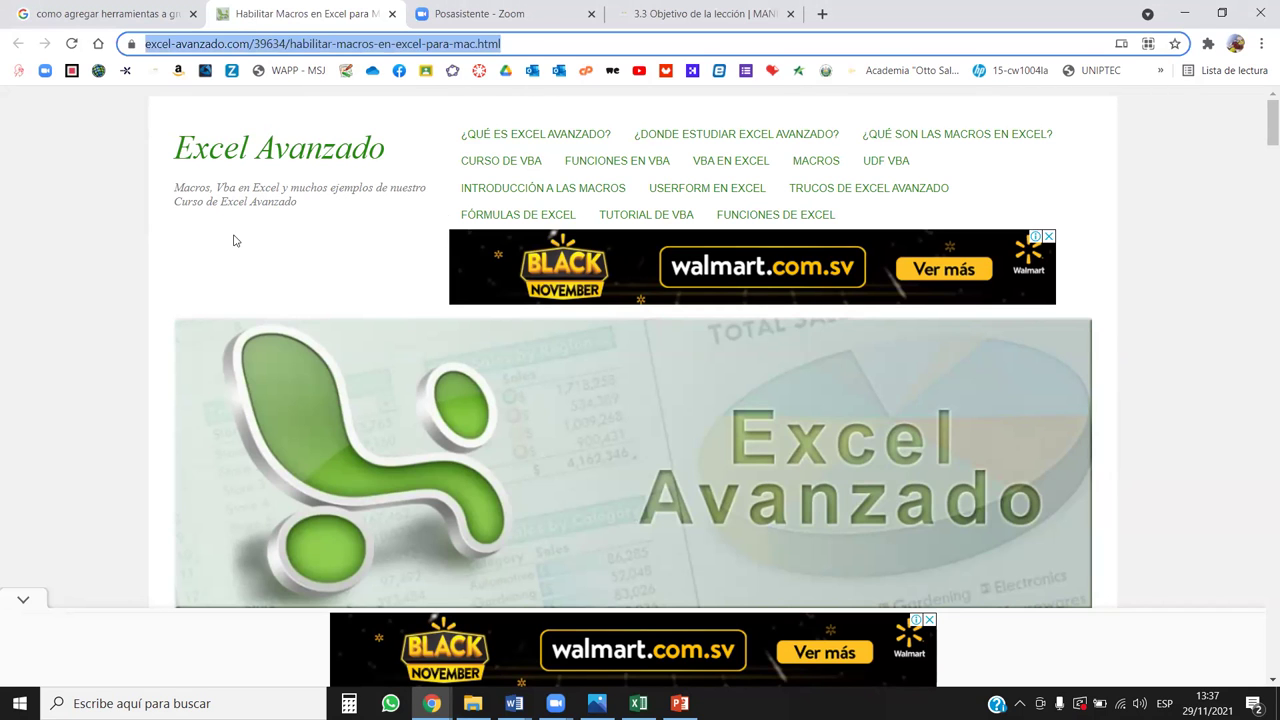
scroll(237, 241, "down", 4)
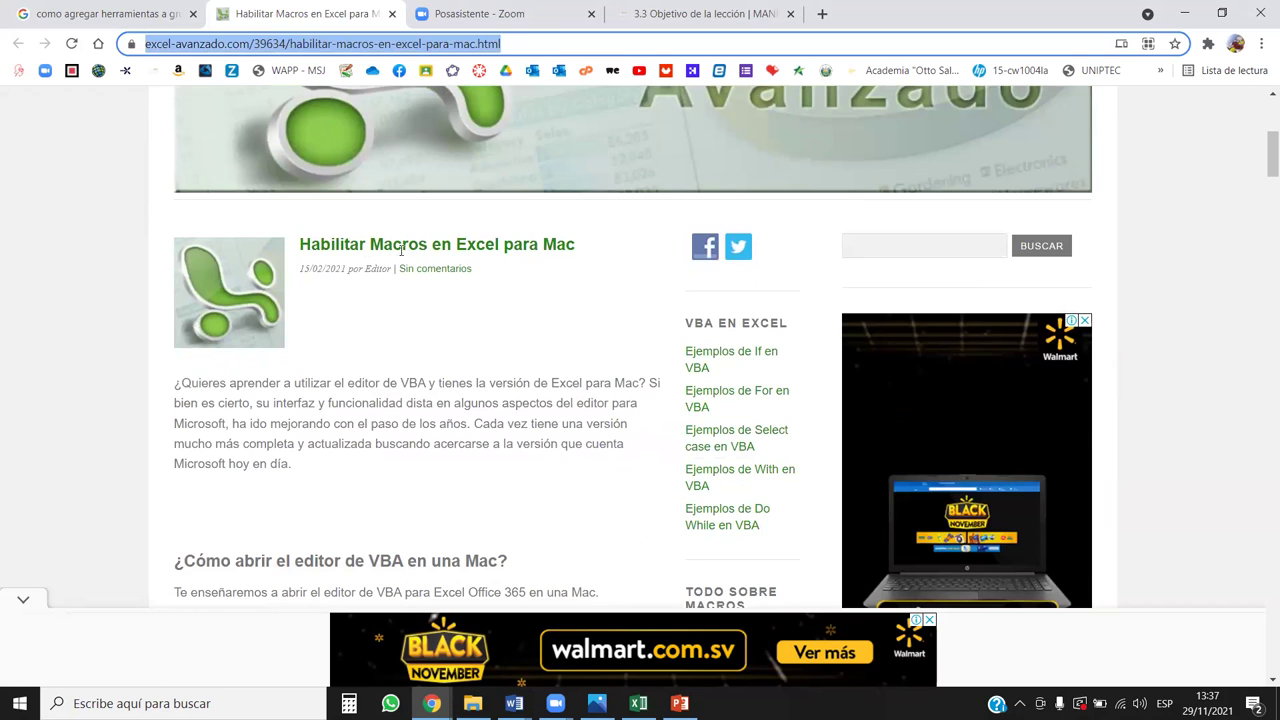
scroll(495, 368, "up", 2)
scroll(450, 260, "up", 1)
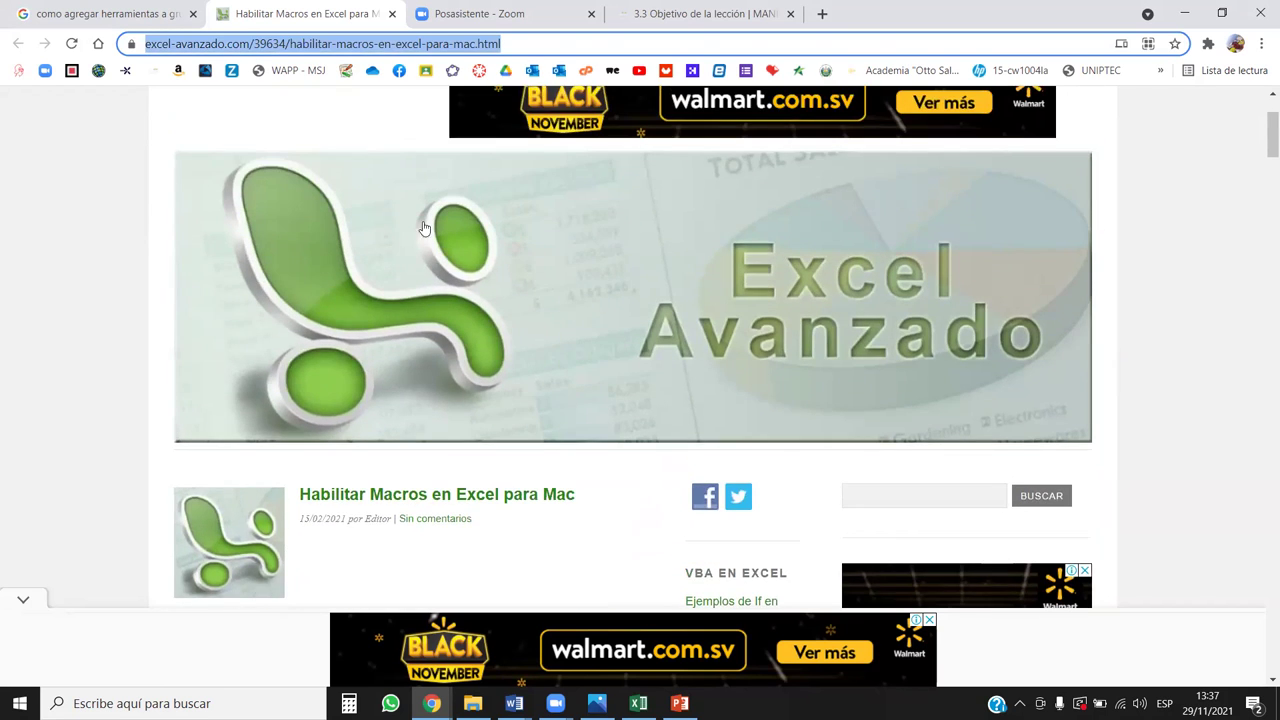
scroll(400, 250, "up", 1)
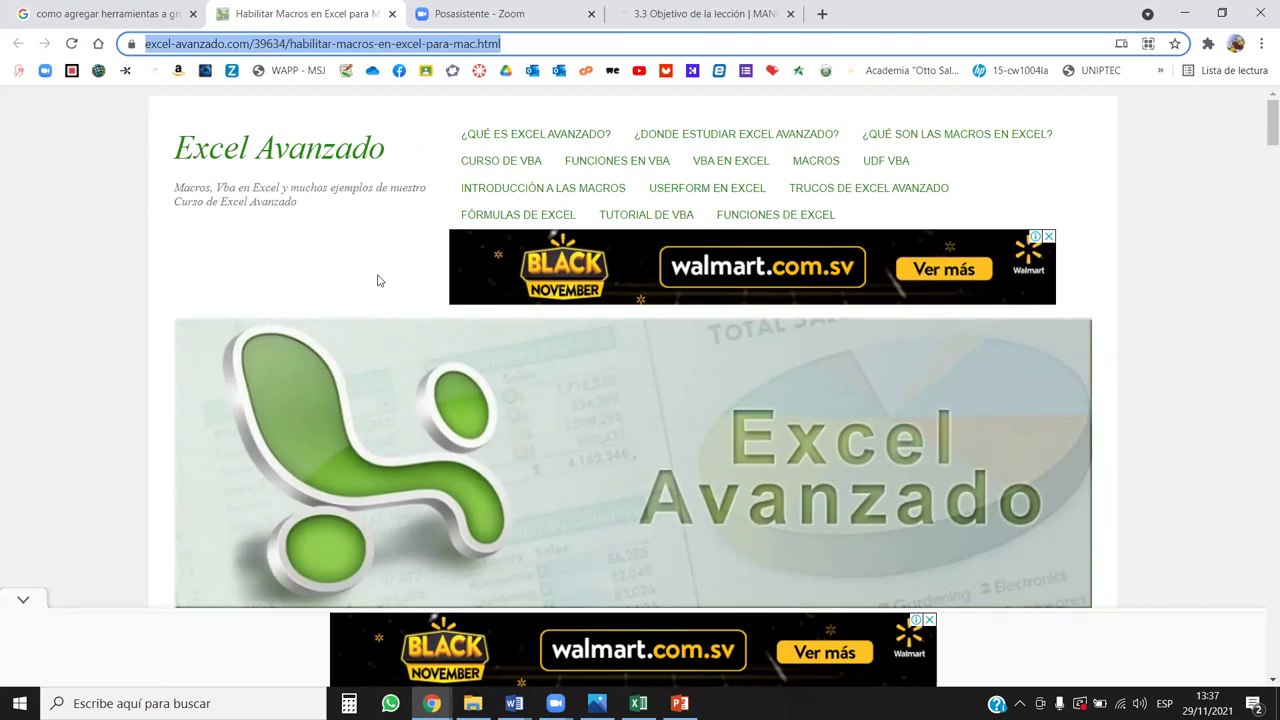
Close the Excel-for-Mac macros article tab, then reopen it.
left_click(391, 14)
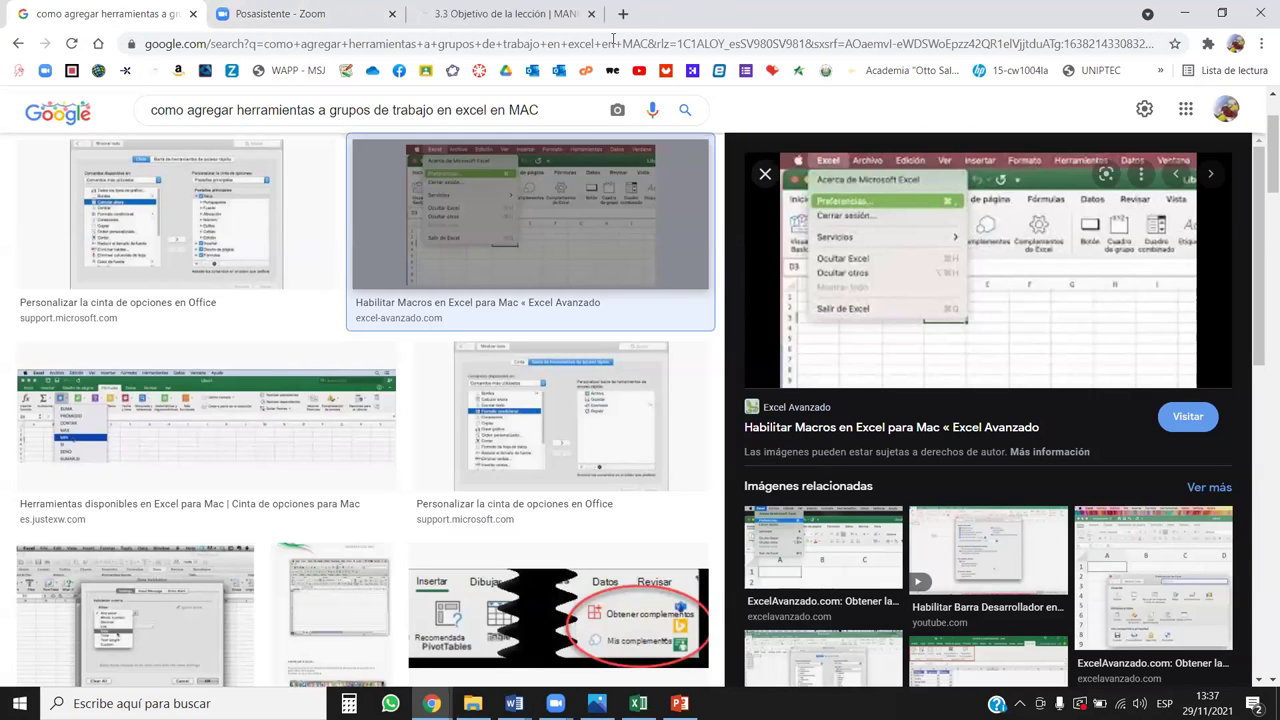
right_click(928, 10)
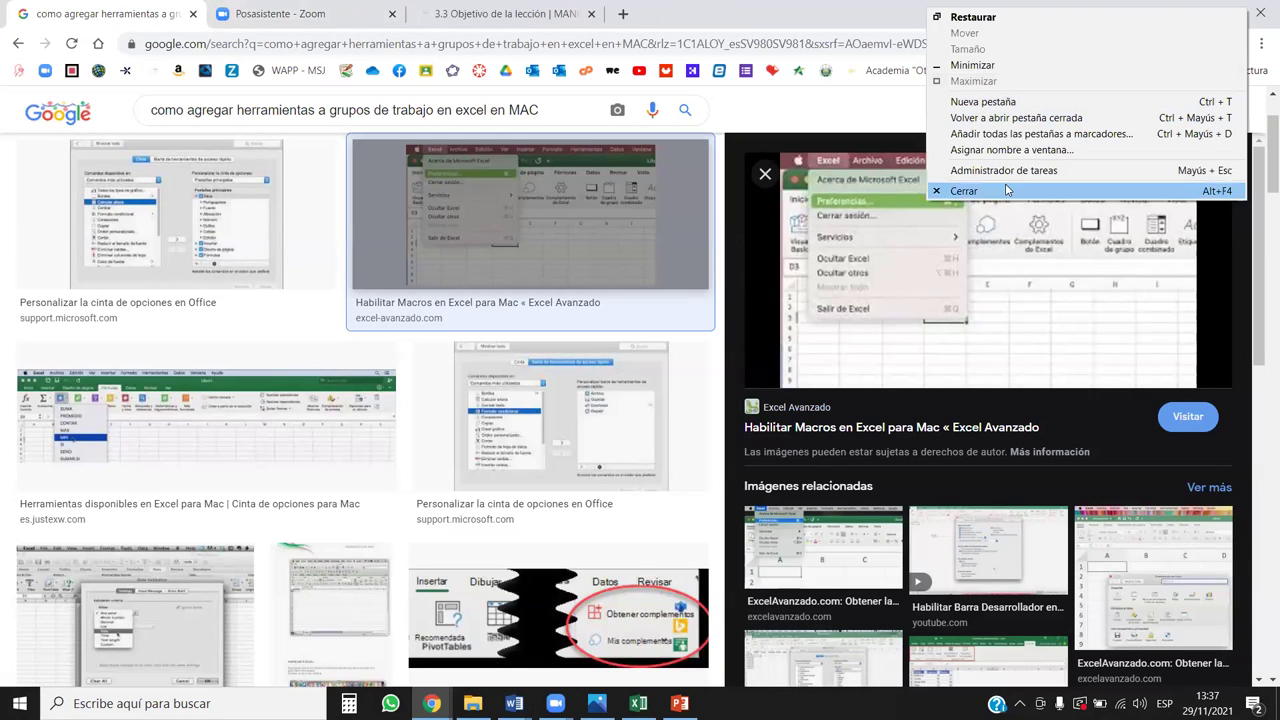
left_click(1017, 118)
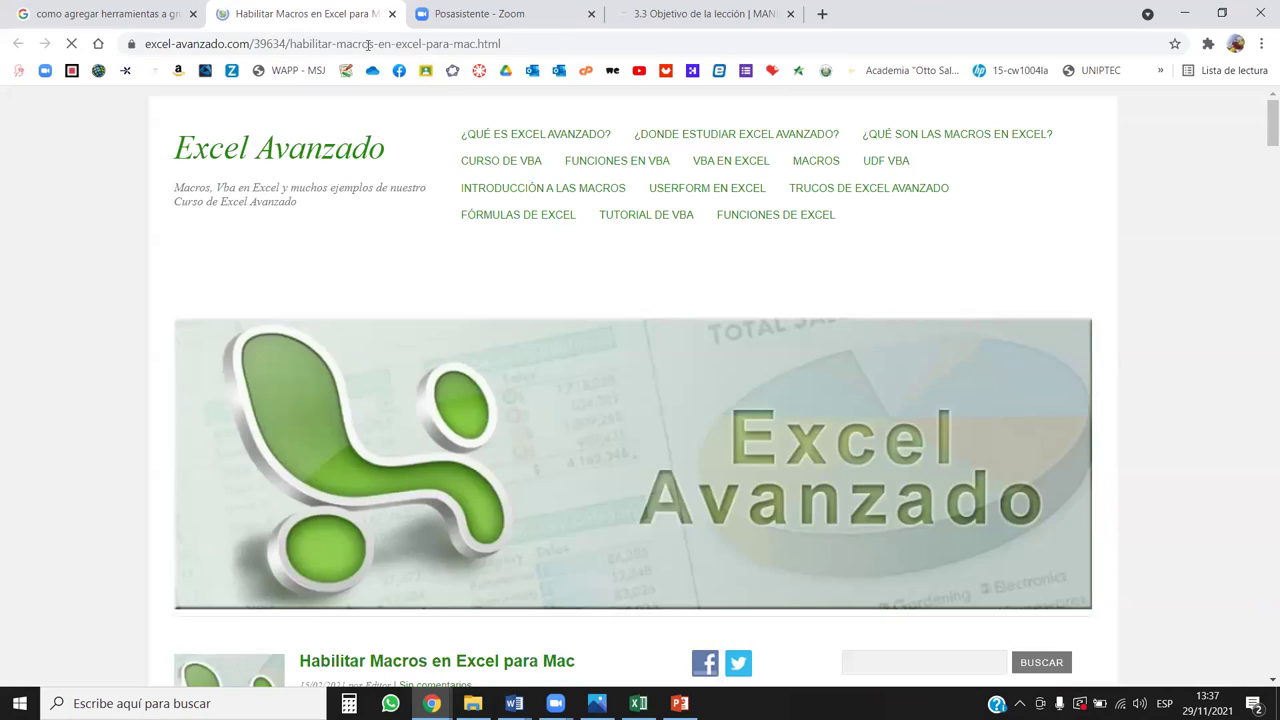
Select the article's web address, then switch to the Zoom tab and on to Excel.
left_click(413, 43)
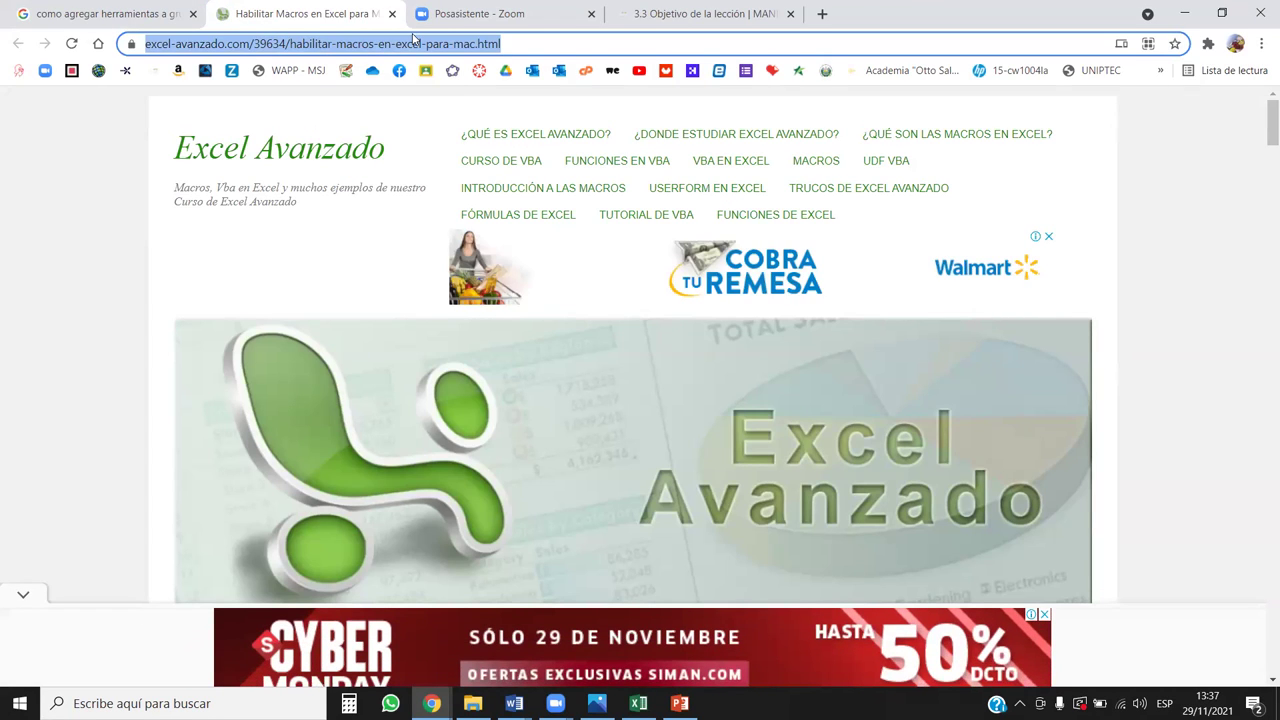
left_click(210, 103)
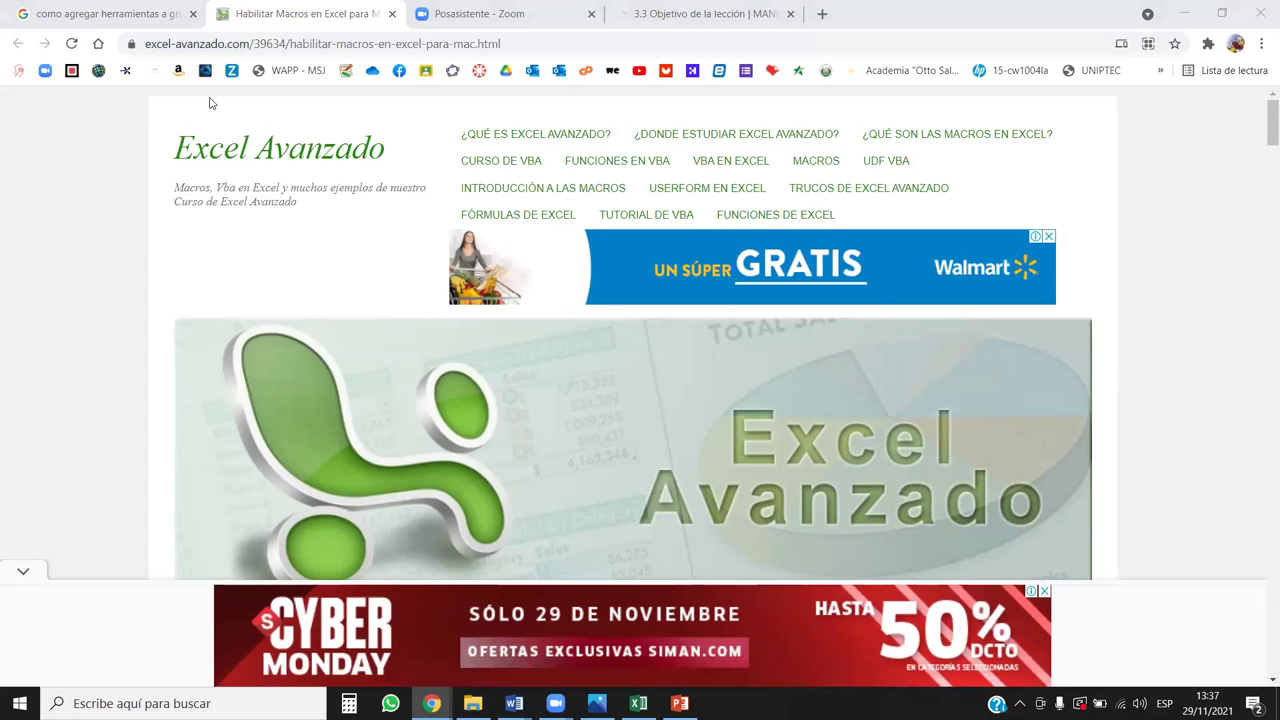
left_click(287, 44)
key("End")
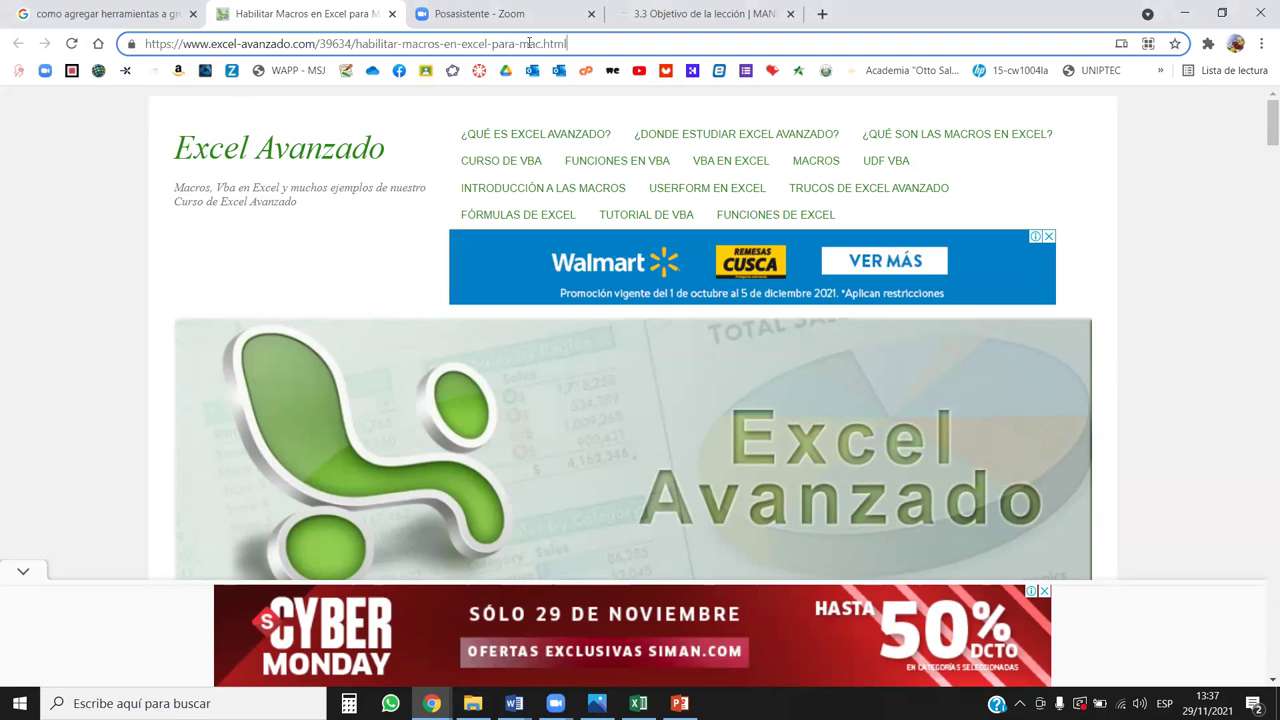
left_click(450, 14)
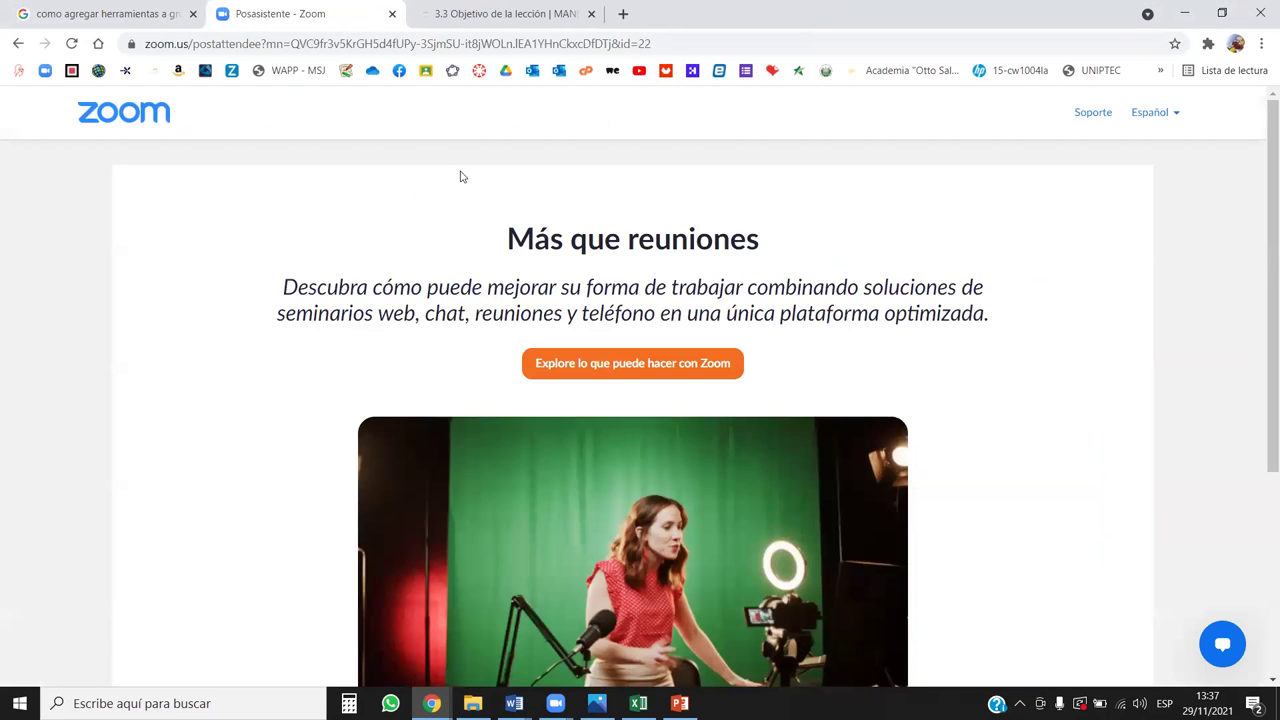
key("alt+Tab")
key("alt+Tab")
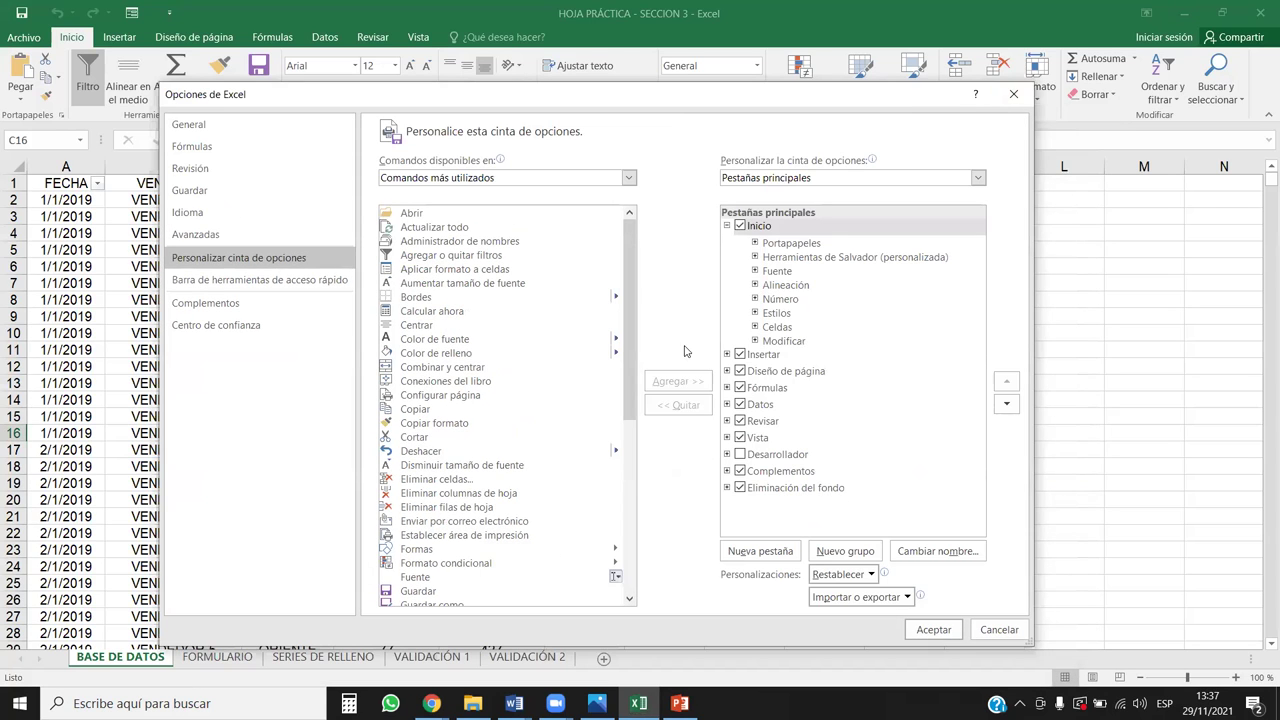
Add a new custom ribbon tab in Customize Ribbon and start renaming it, clearing 'Nueva pestaña'.
left_click(808, 258)
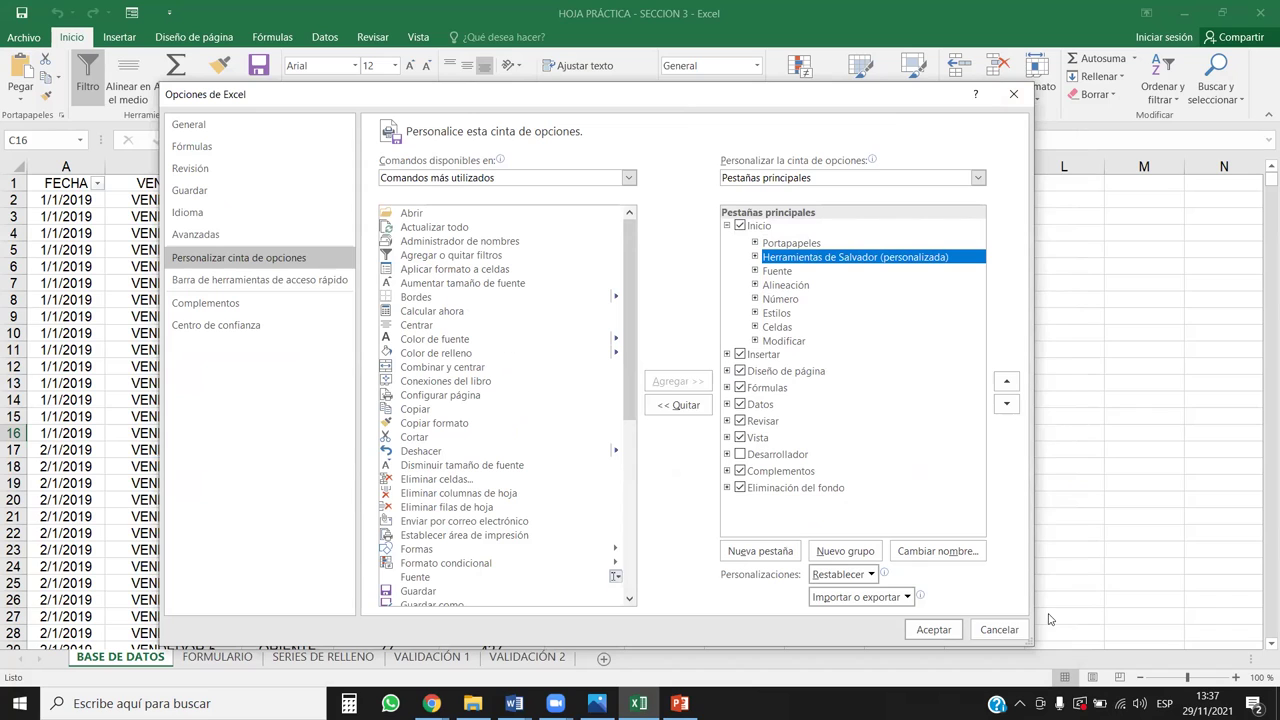
left_click(762, 558)
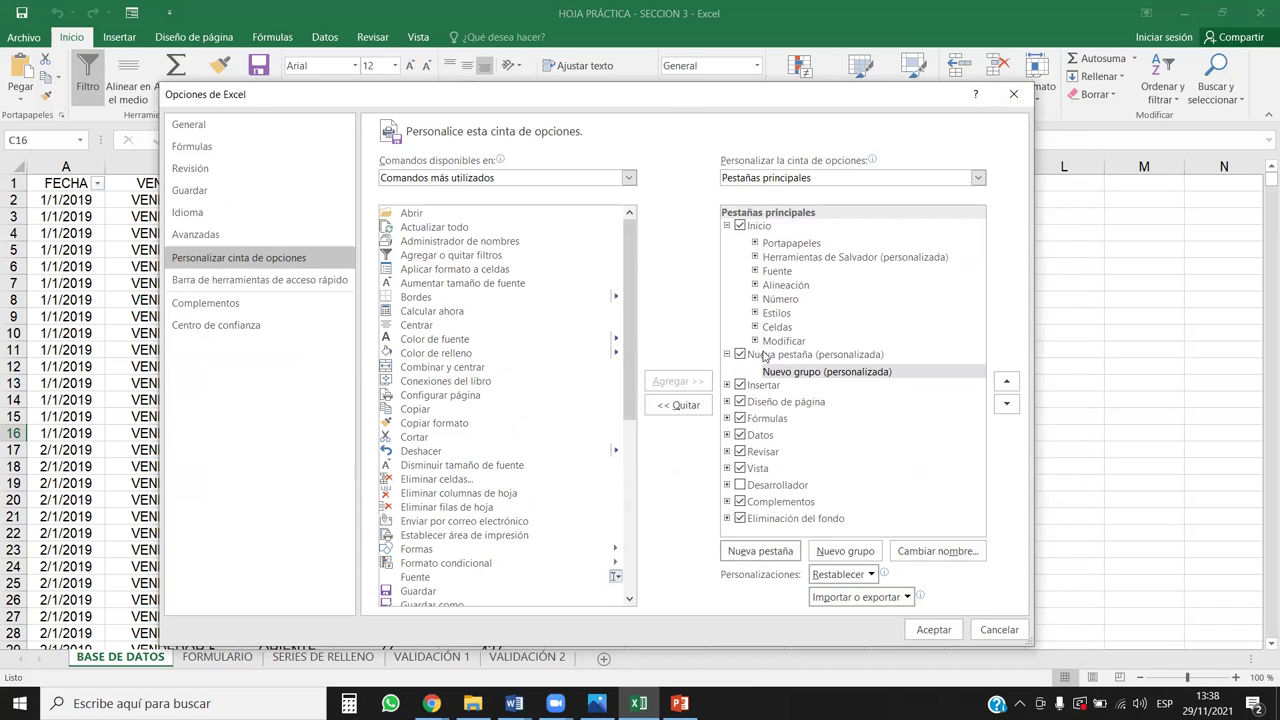
left_click(766, 355)
right_click(801, 360)
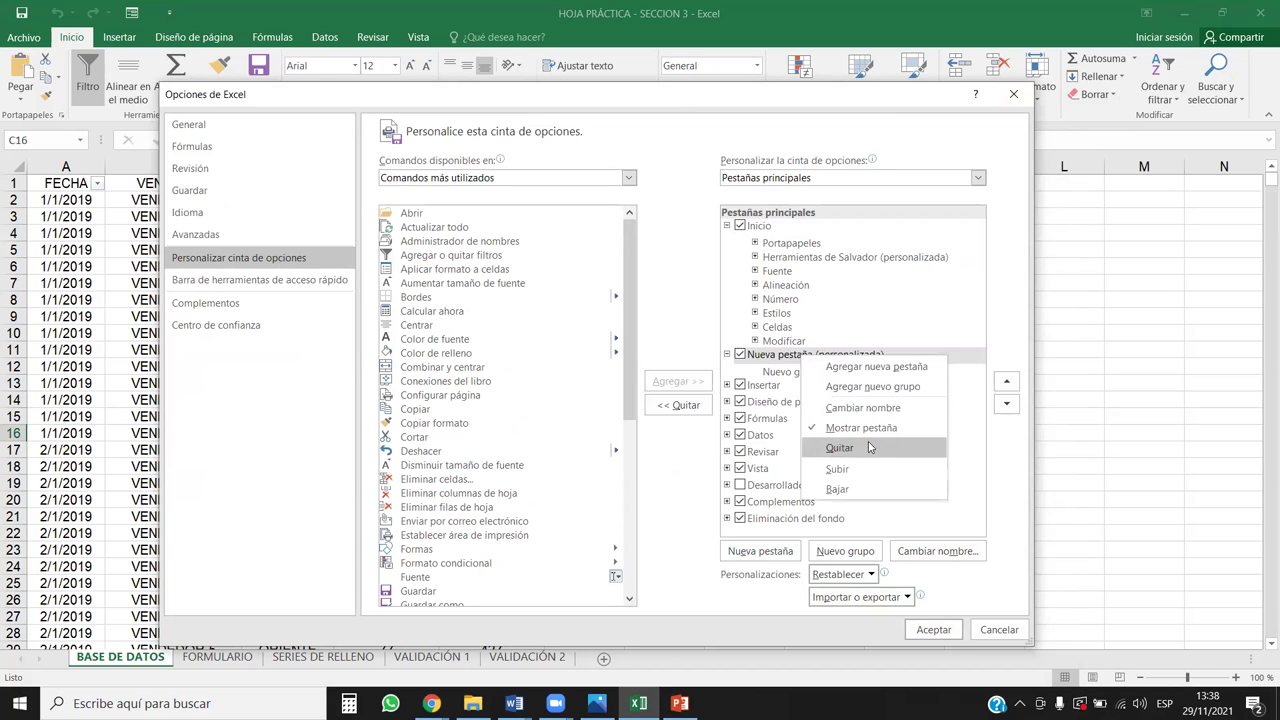
left_click(859, 409)
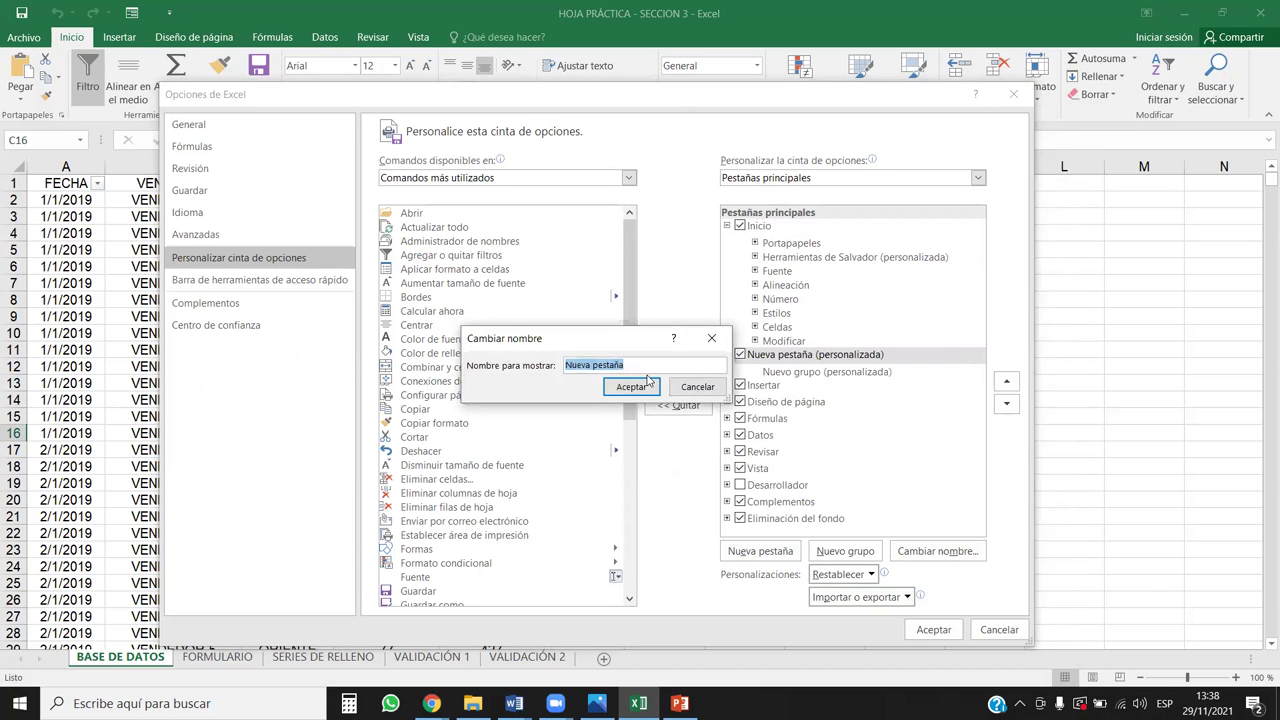
key("BackSpace")
key("BackSpace")
key("BackSpace")
key("BackSpace")
key("BackSpace")
key("BackSpace")
key("BackSpace")
type("SALVADOR")
Confirm the tab's new name and remove its empty group.
left_click(631, 387)
left_click(800, 371)
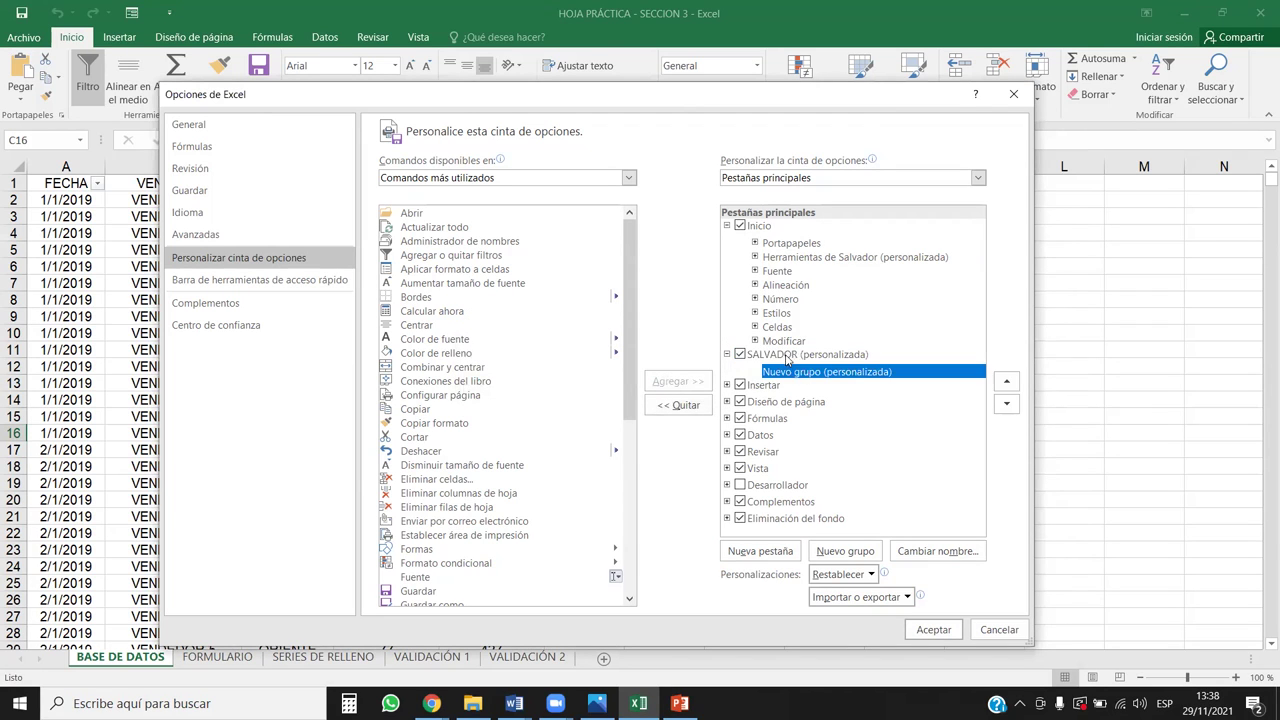
left_click(678, 405)
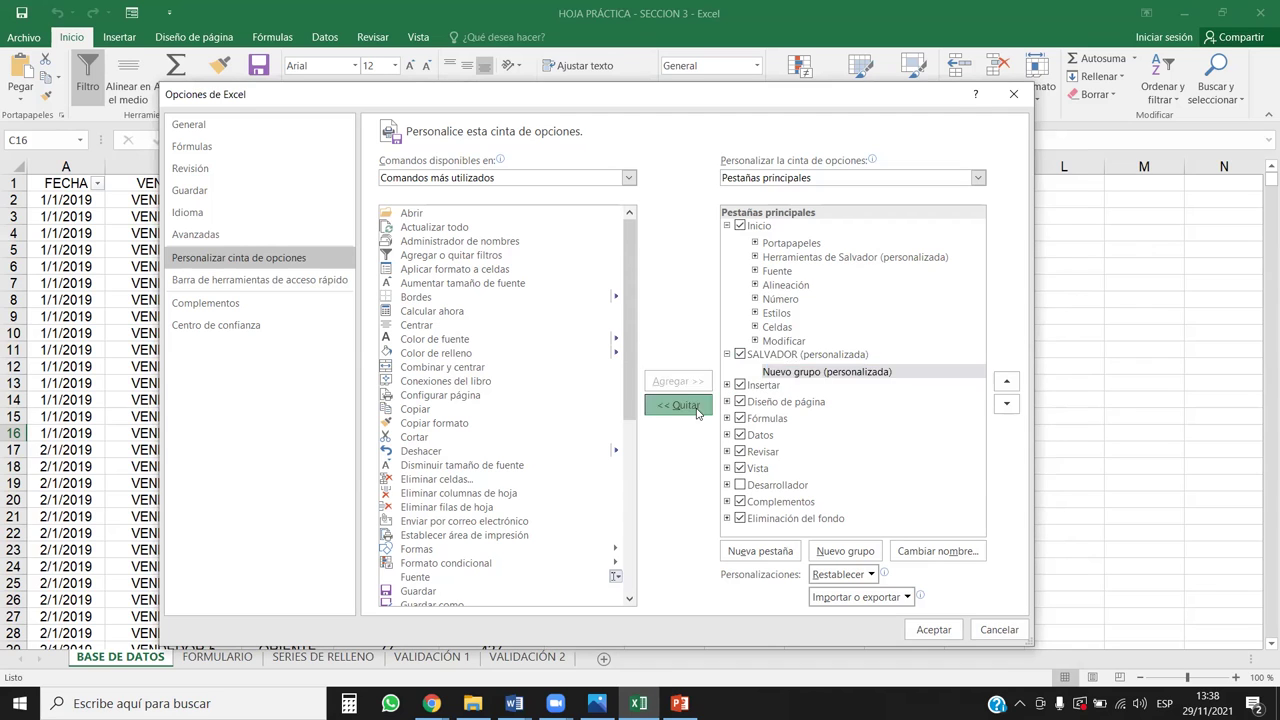
left_click(776, 356)
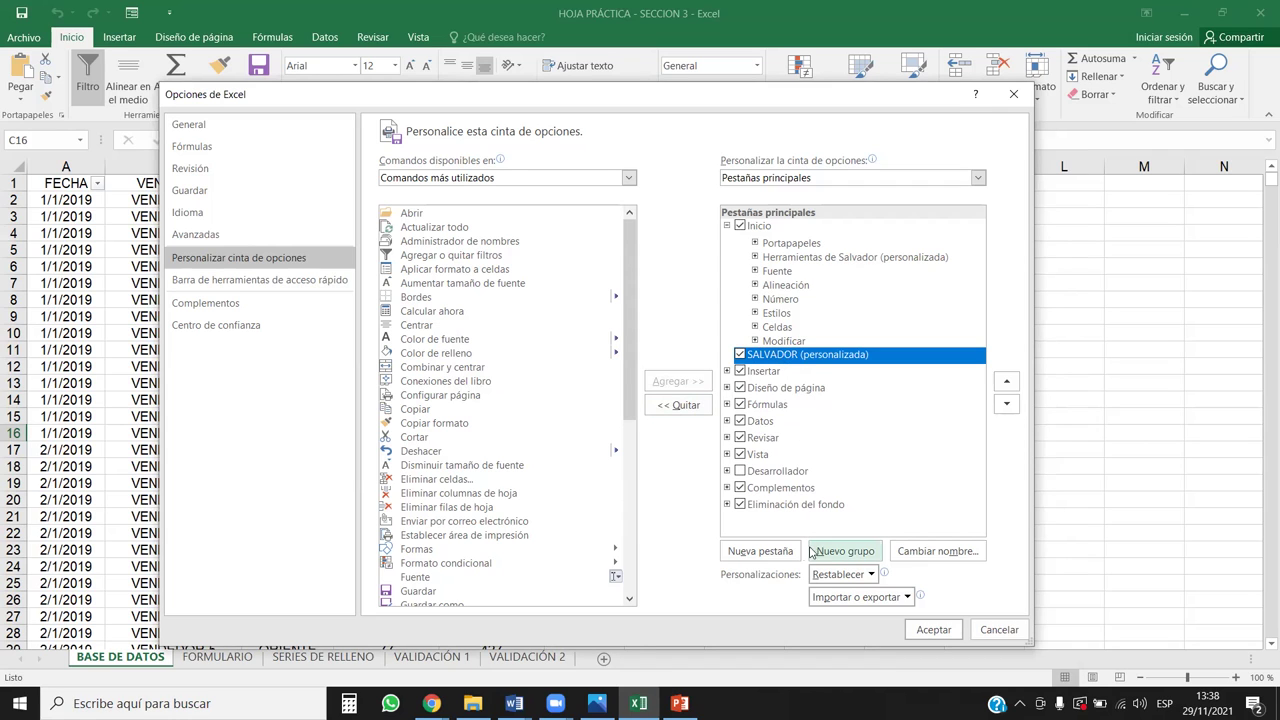
Add an extra custom tab, then remove it again.
left_click(778, 556)
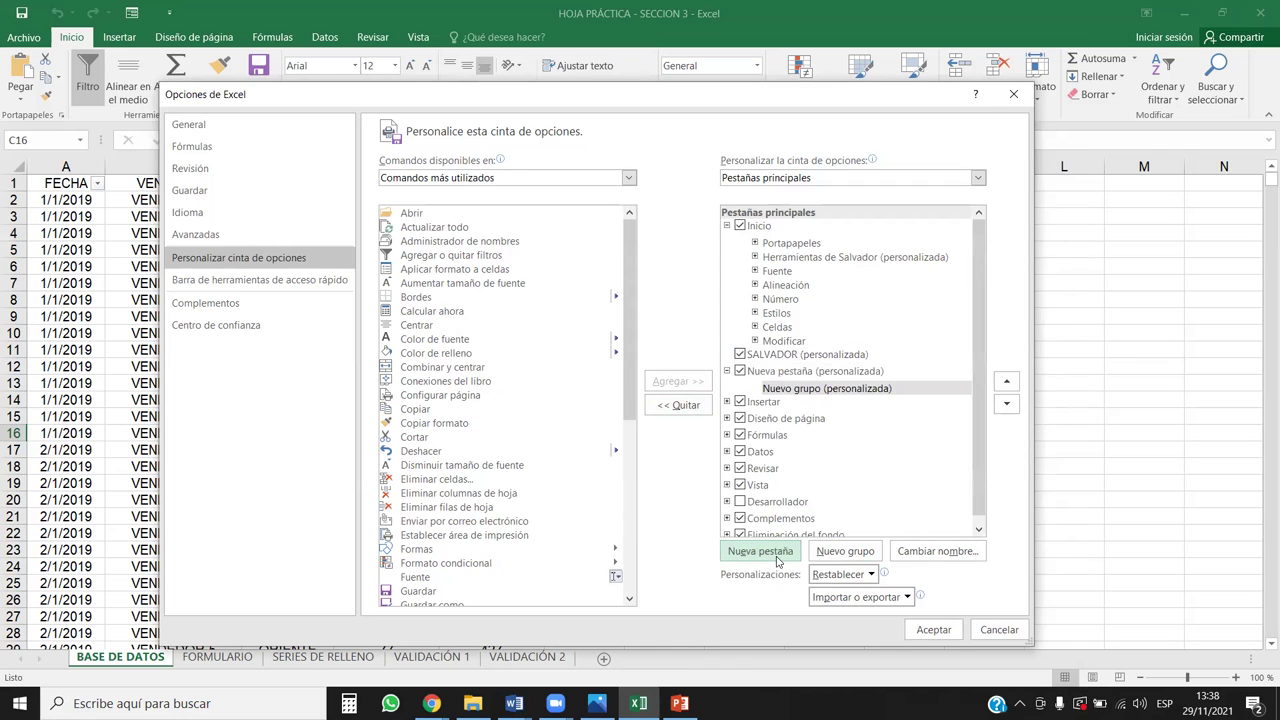
left_click(767, 373)
right_click(780, 372)
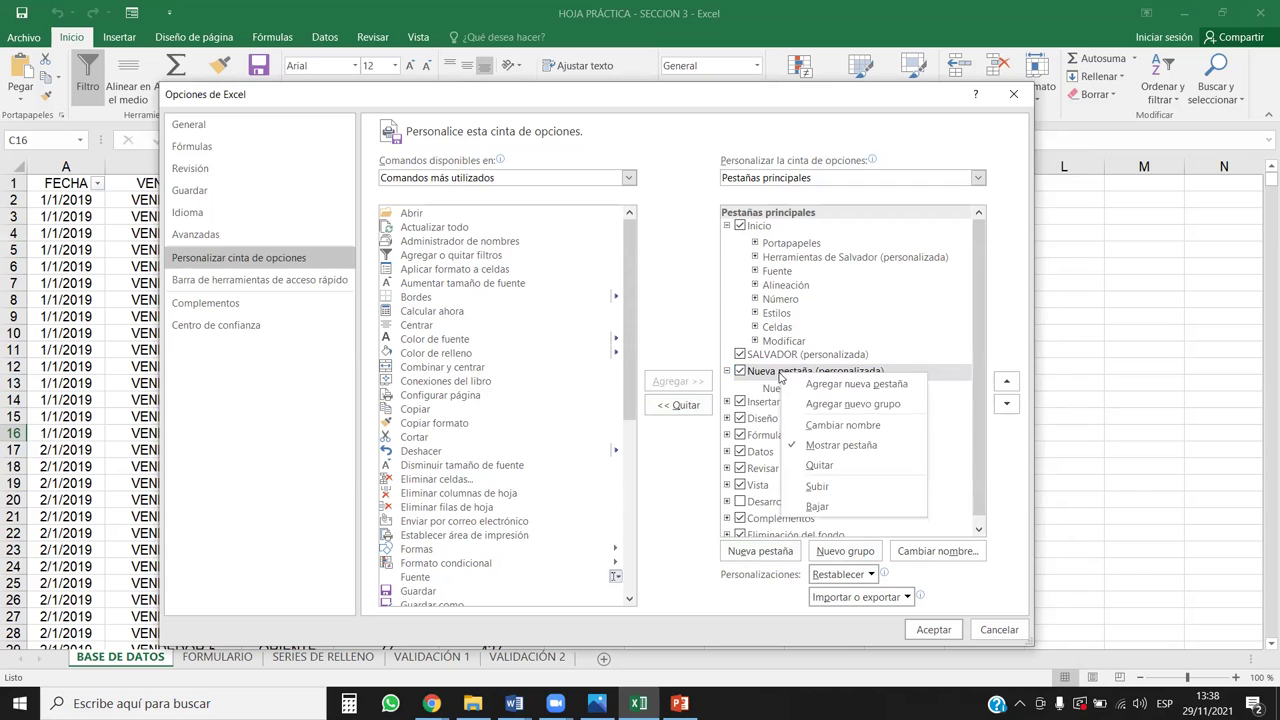
left_click(822, 465)
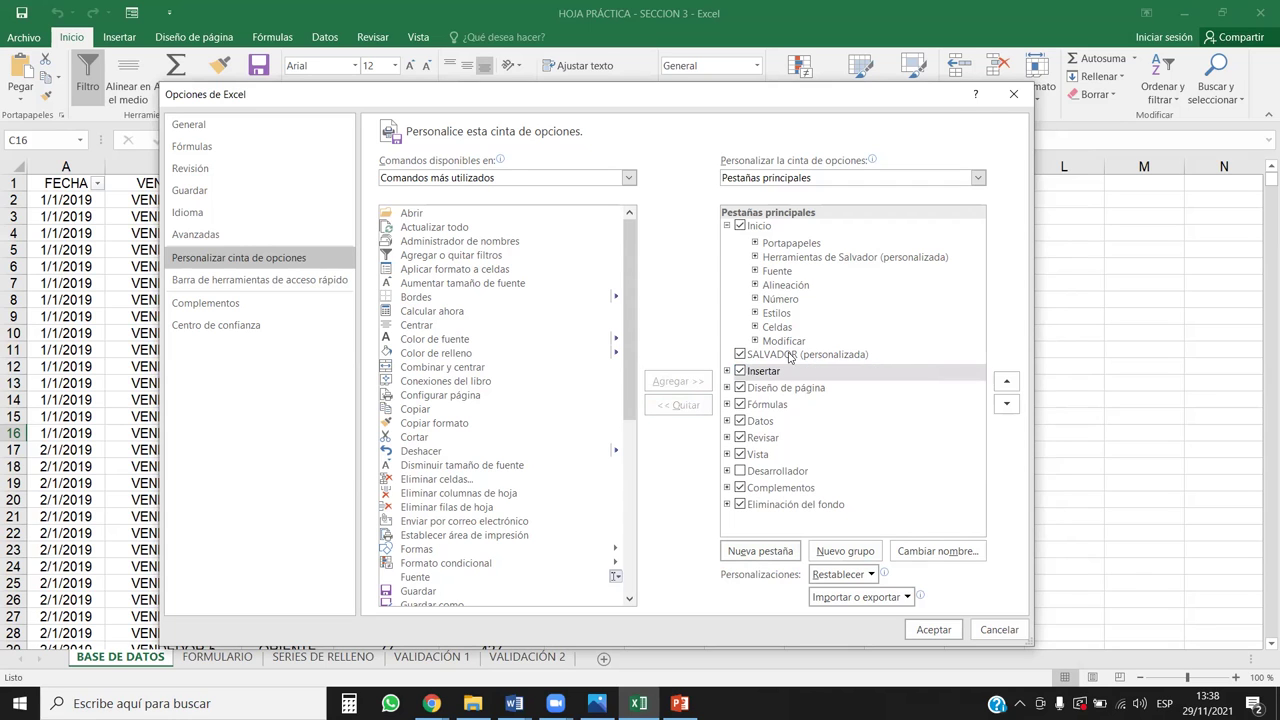
Add a fresh 'Nuevo grupo' under the renamed custom tab.
left_click(858, 553)
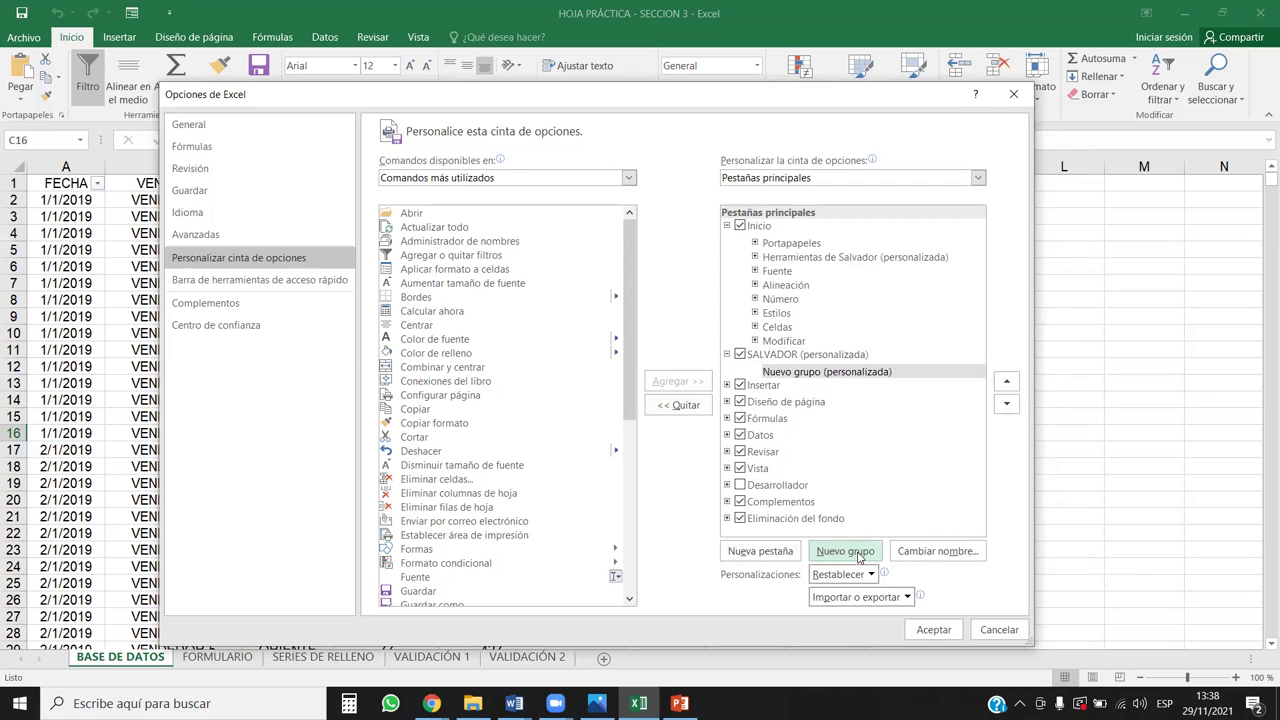
right_click(791, 373)
left_click(783, 374)
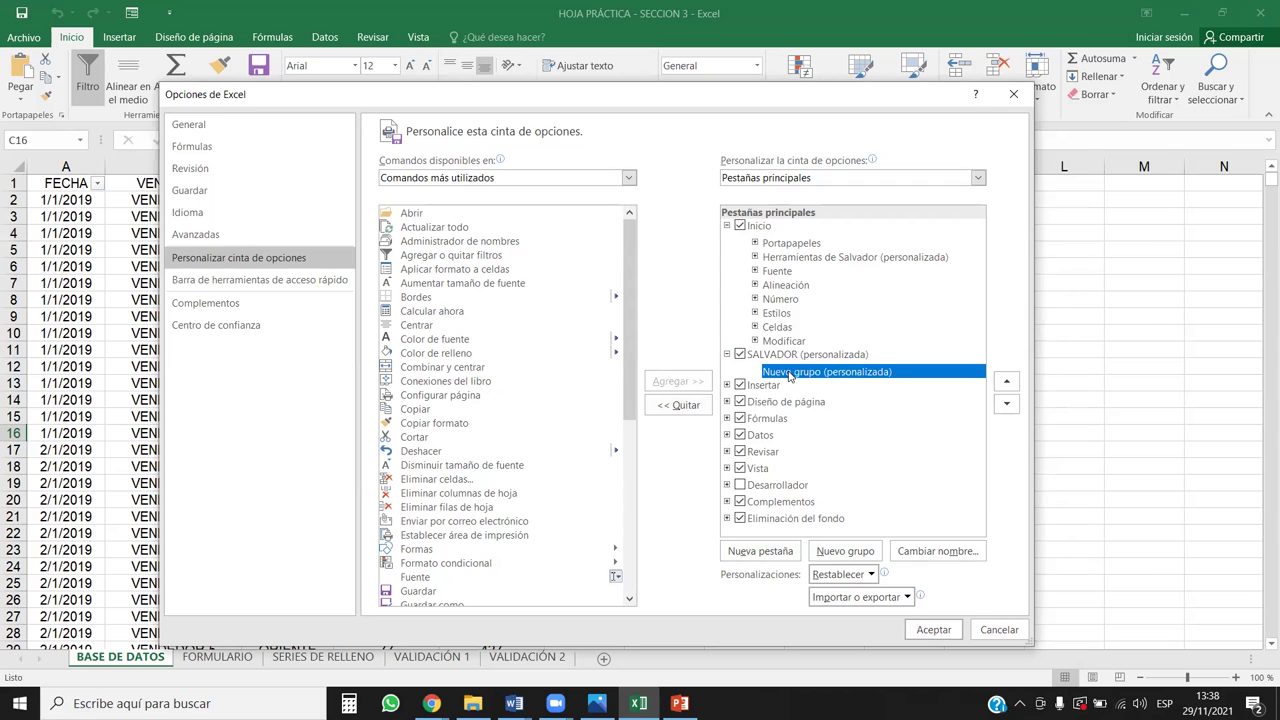
right_click(789, 375)
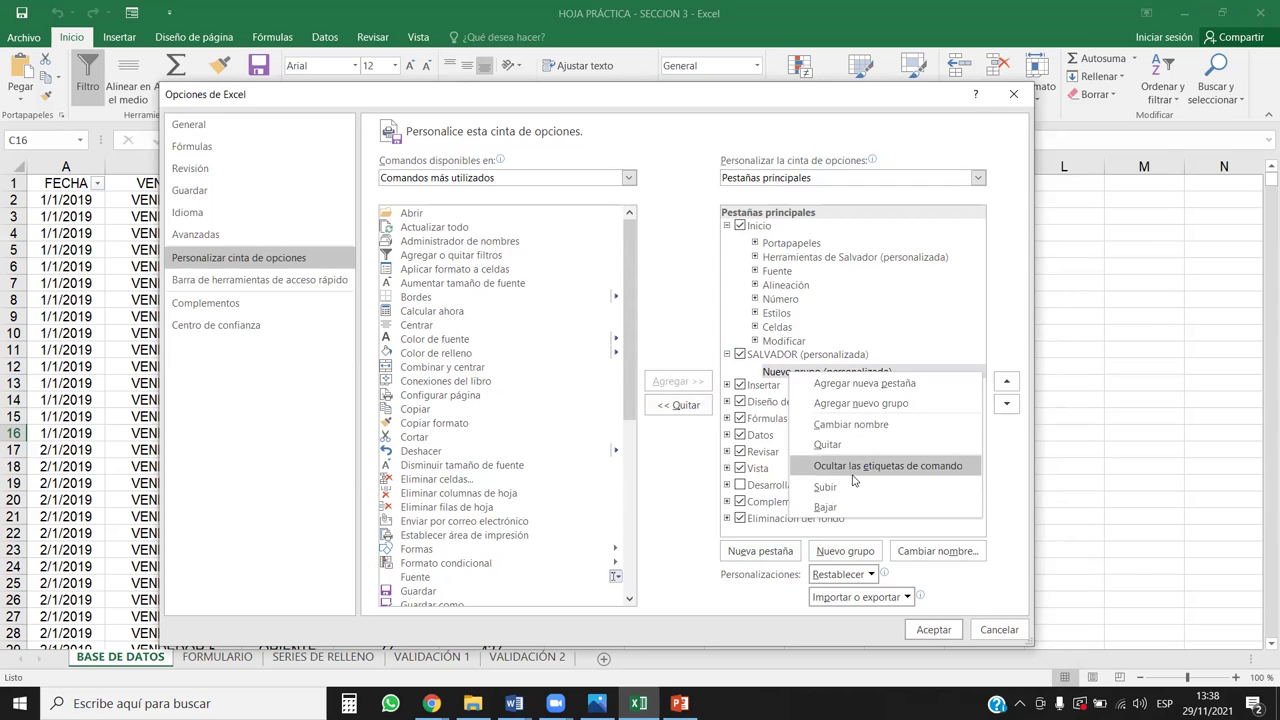
left_click(778, 378)
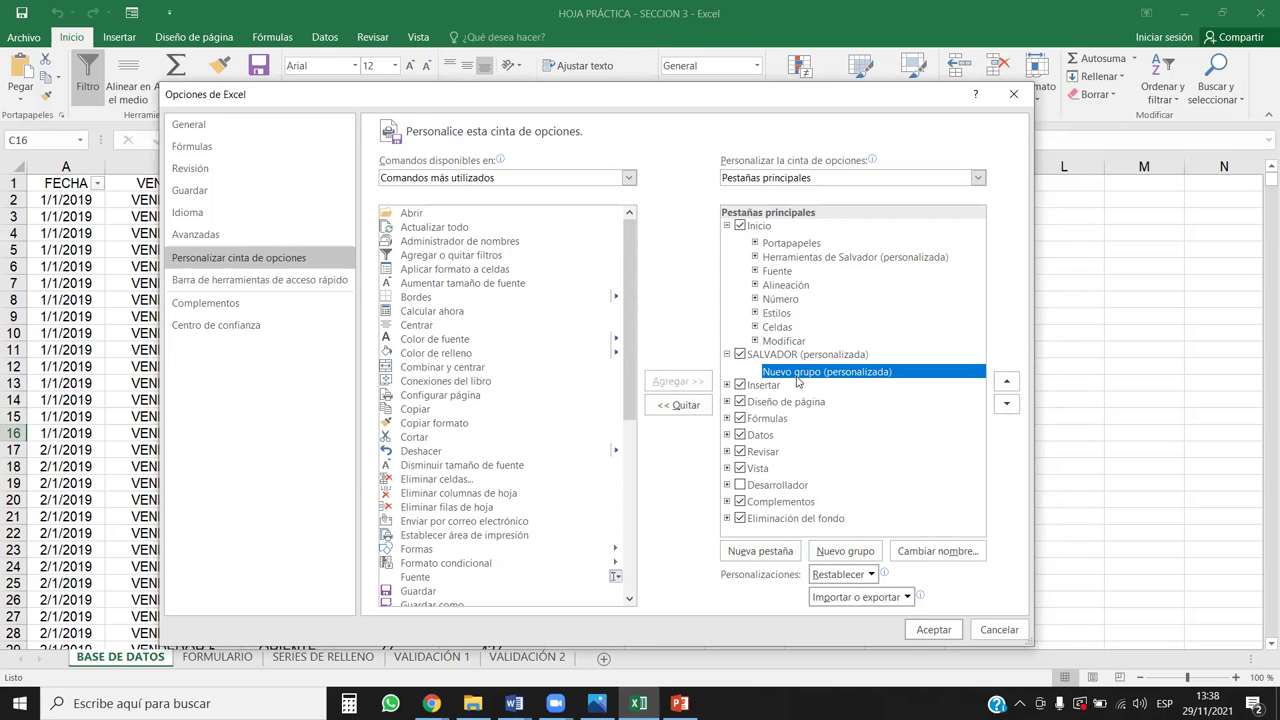
Add Guardar, Pegar, Rehacer and Tabla dinámica to the new custom group.
scroll(517, 362, "down", 4)
scroll(540, 432, "down", 4)
scroll(500, 428, "up", 2)
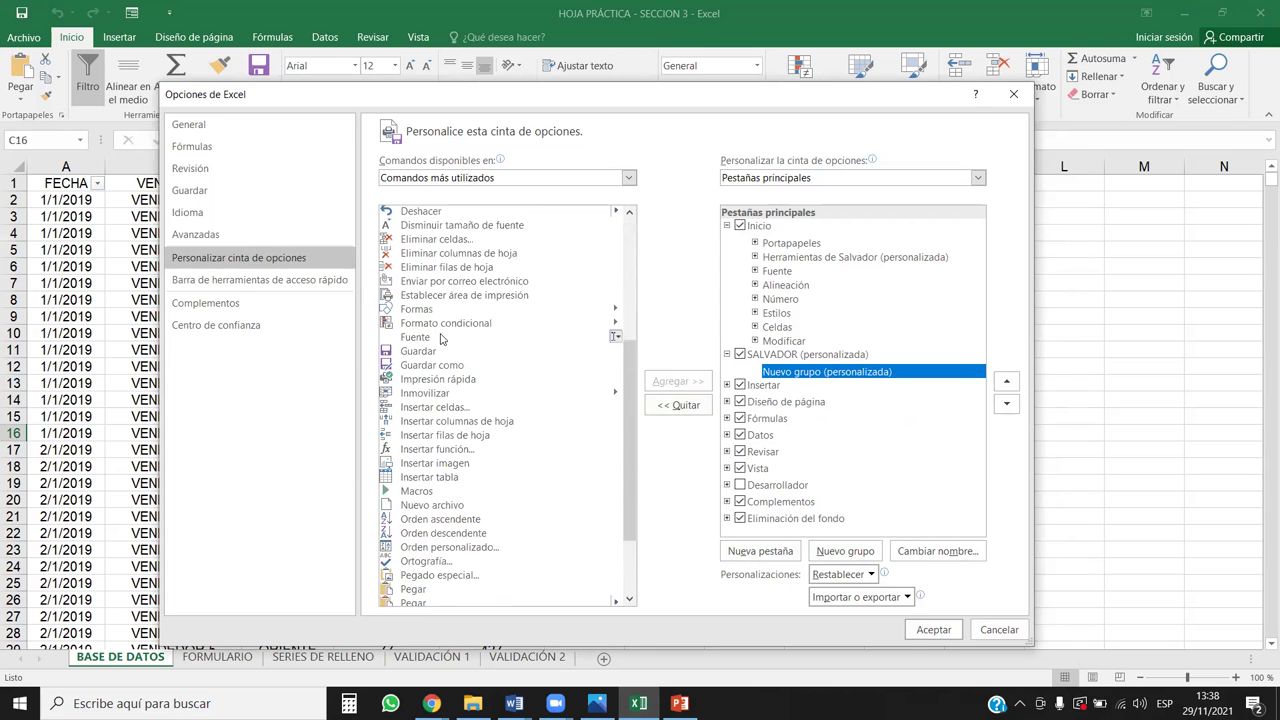
left_click(430, 350)
left_click(676, 381)
scroll(460, 484, "down", 2)
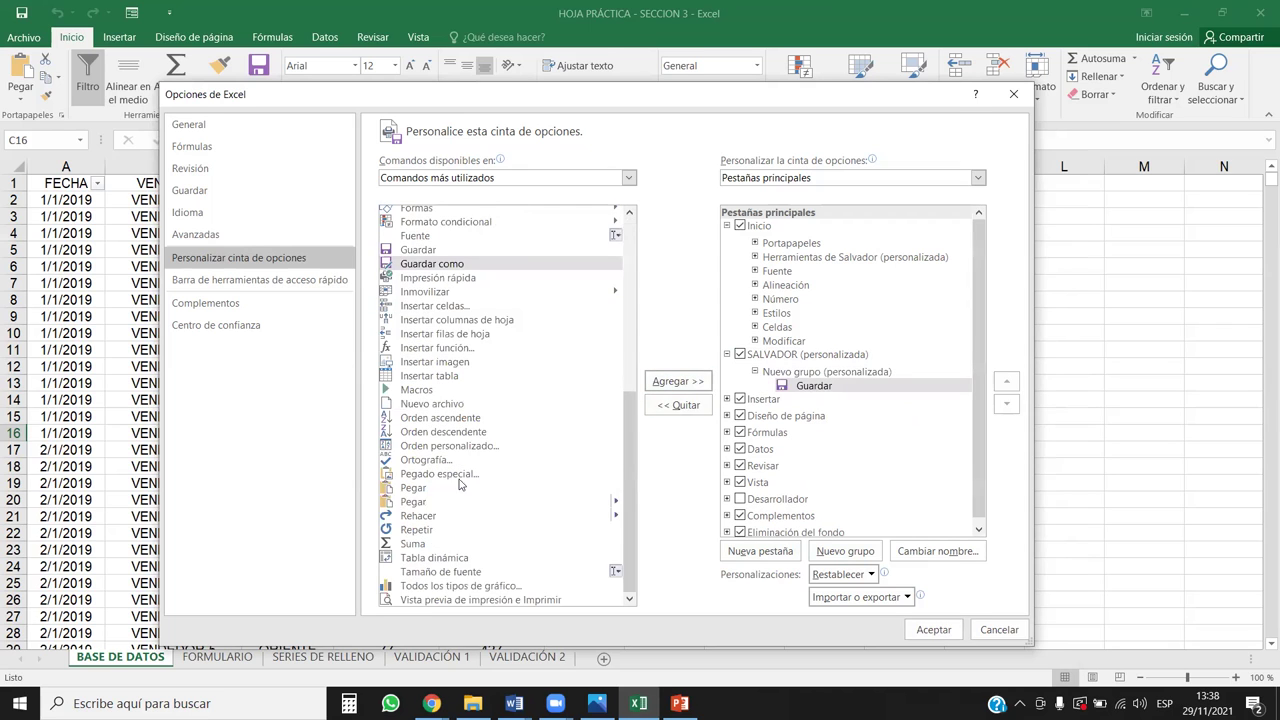
left_click(407, 503)
left_click(677, 381)
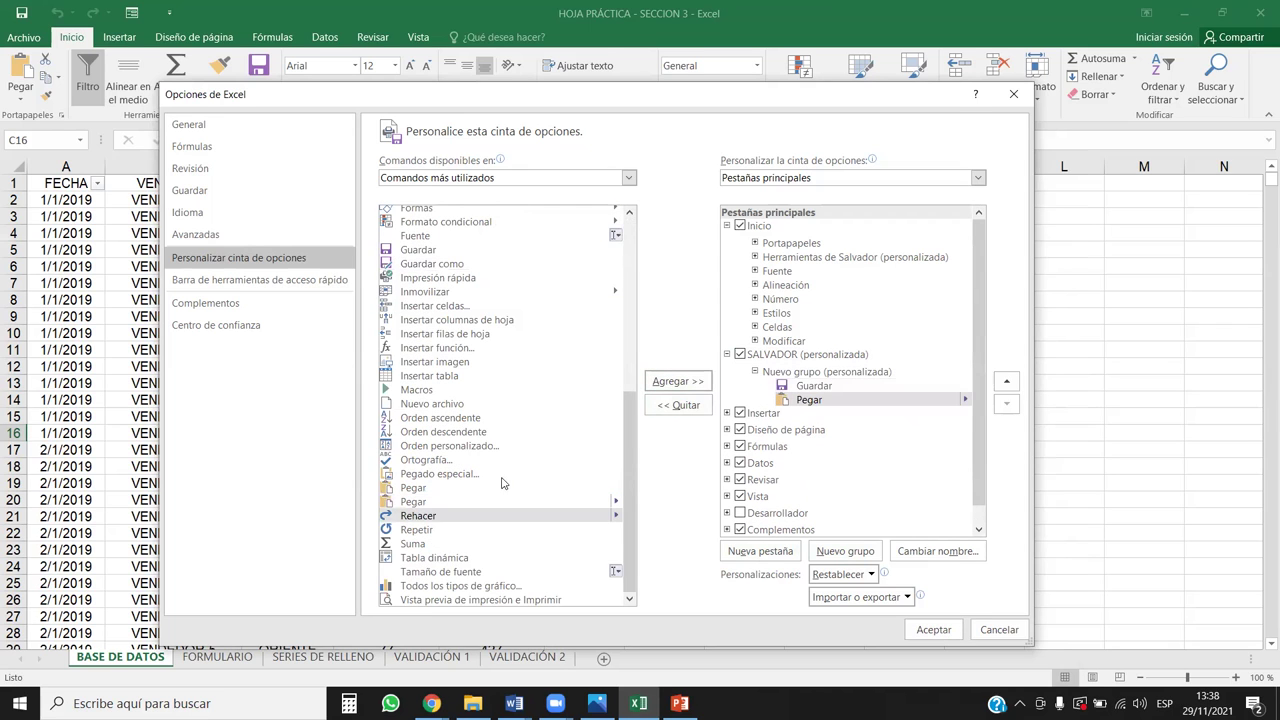
left_click(433, 515)
left_click(677, 381)
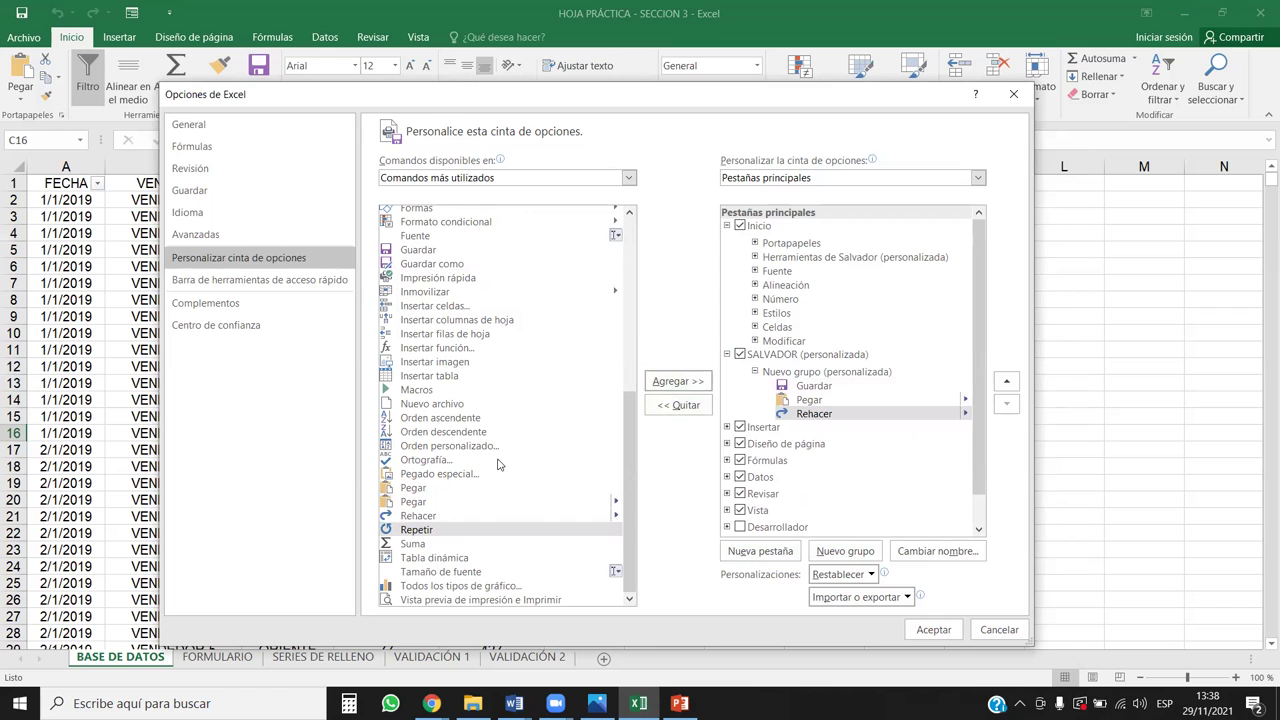
left_click(455, 558)
left_click(677, 381)
Add Cortar, Combinar y centrar and Agregar o quitar filtros, then save the ribbon customization.
scroll(470, 390, "up", 4)
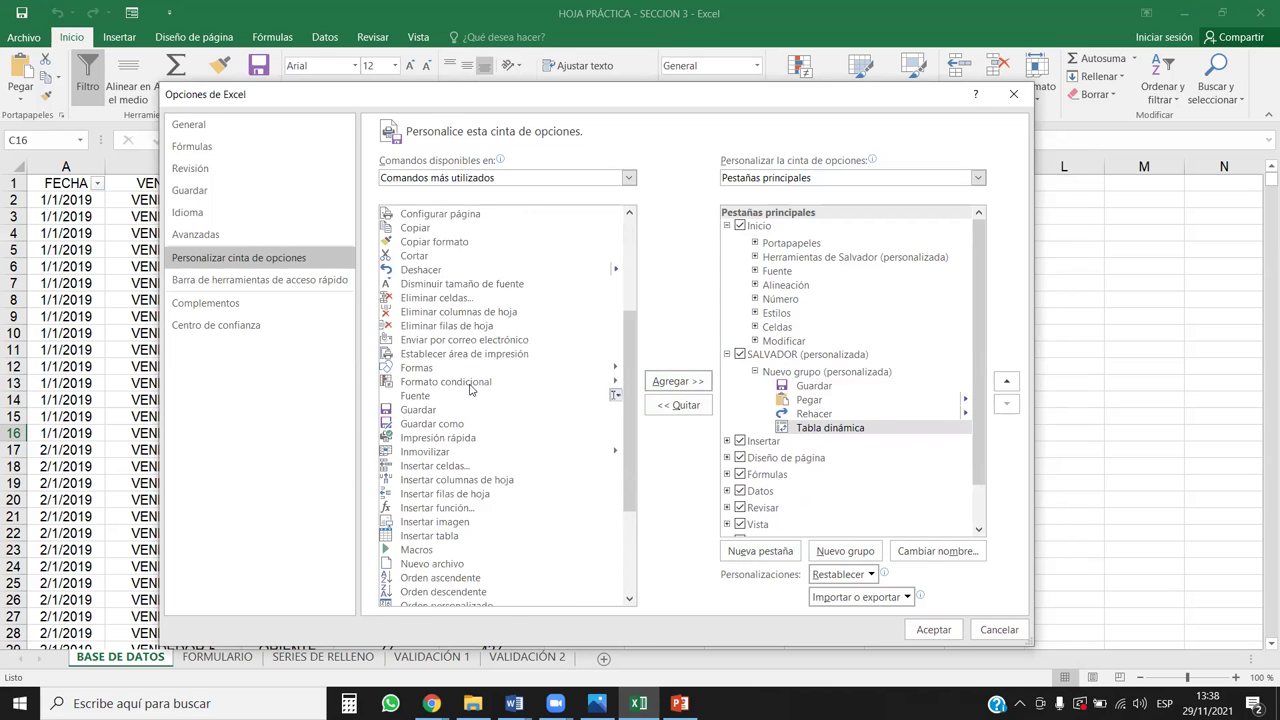
scroll(470, 390, "down", 3)
left_click(415, 376)
left_click(676, 384)
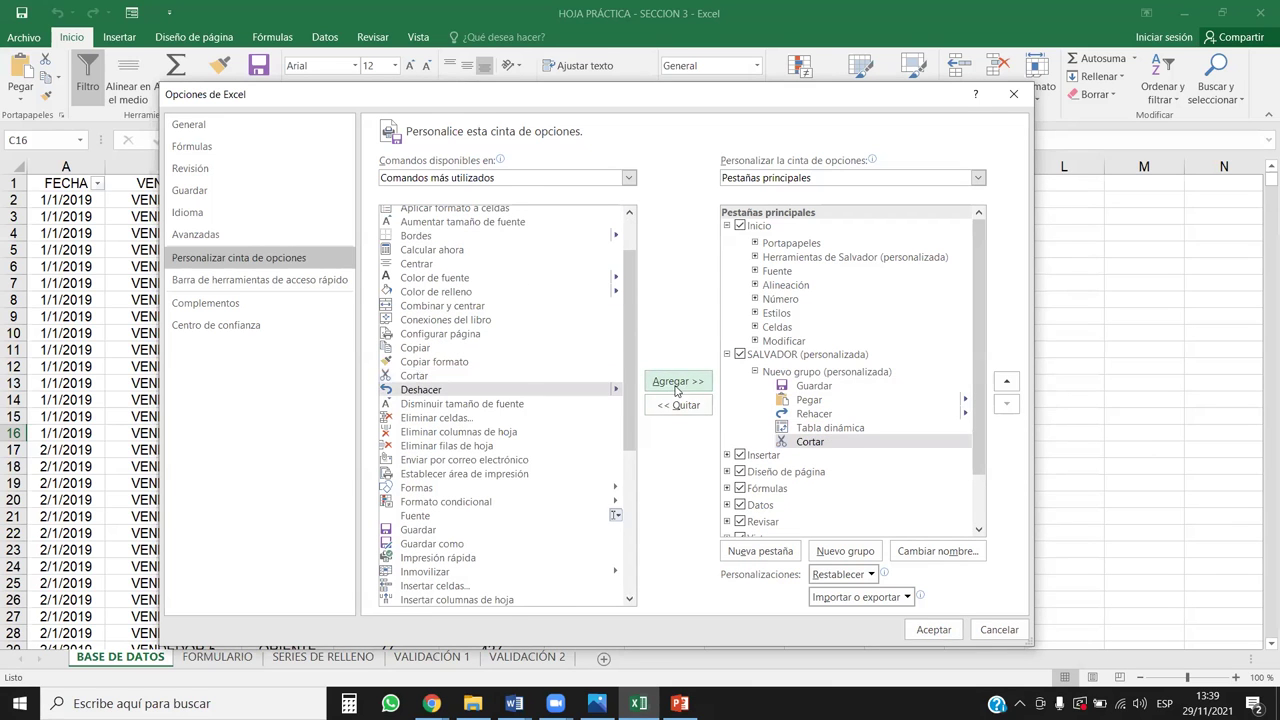
scroll(449, 430, "up", 2)
left_click(445, 382)
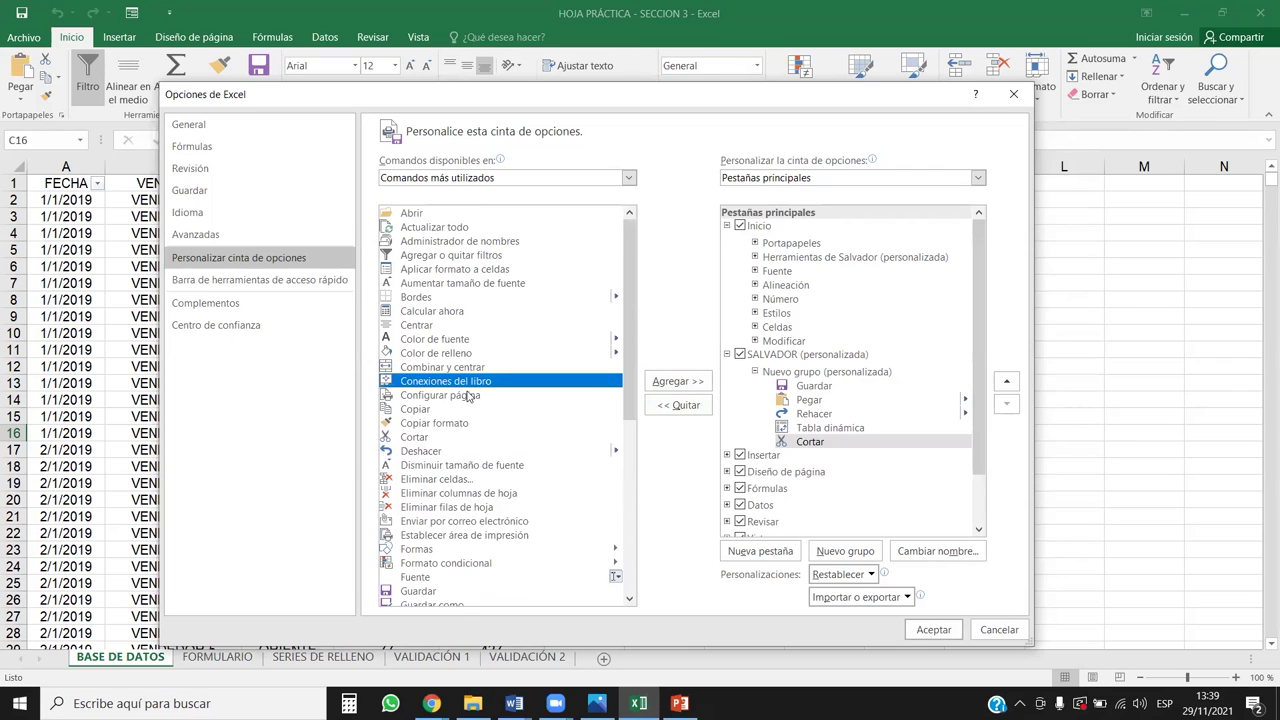
left_click(422, 367)
left_click(666, 383)
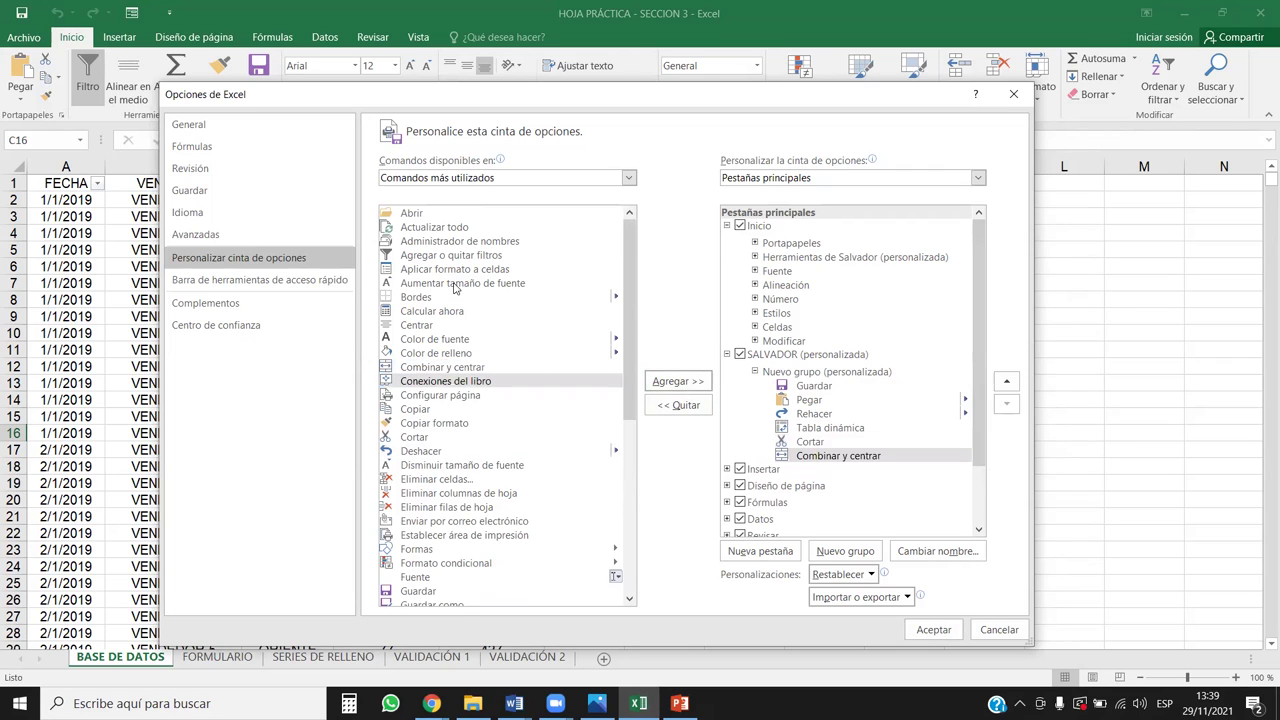
left_click(458, 229)
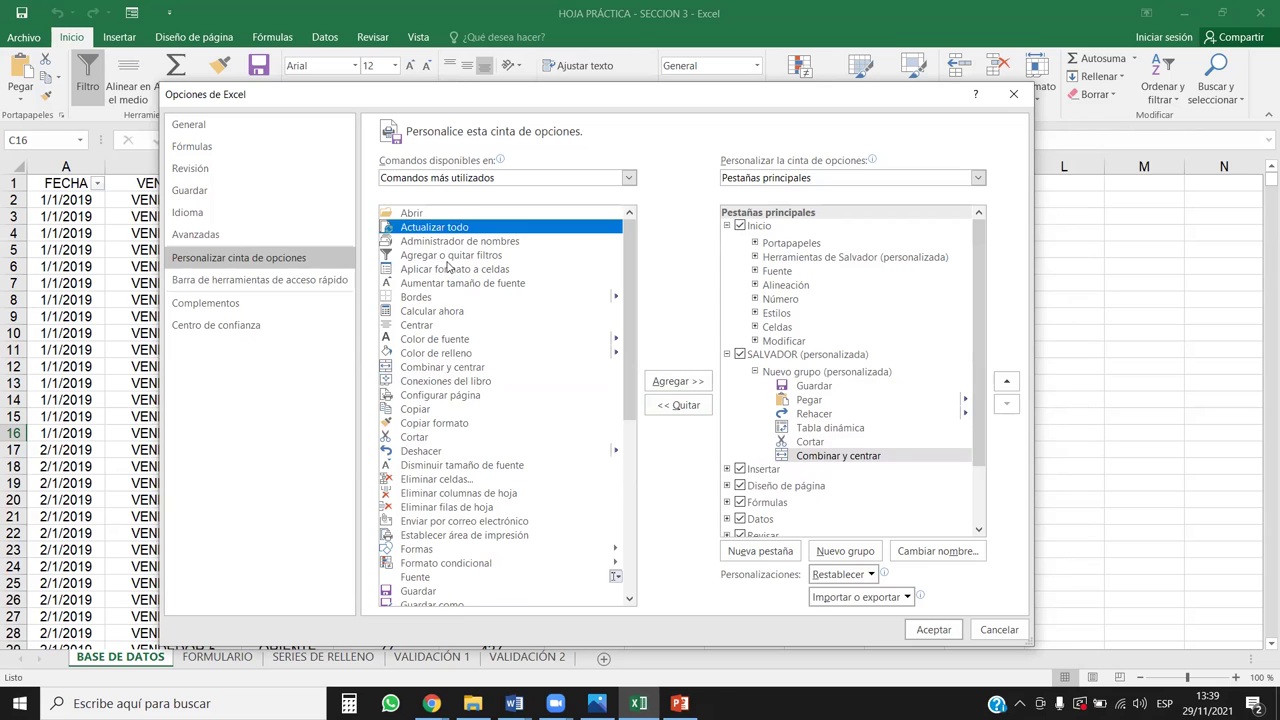
left_click(447, 256)
left_click(676, 381)
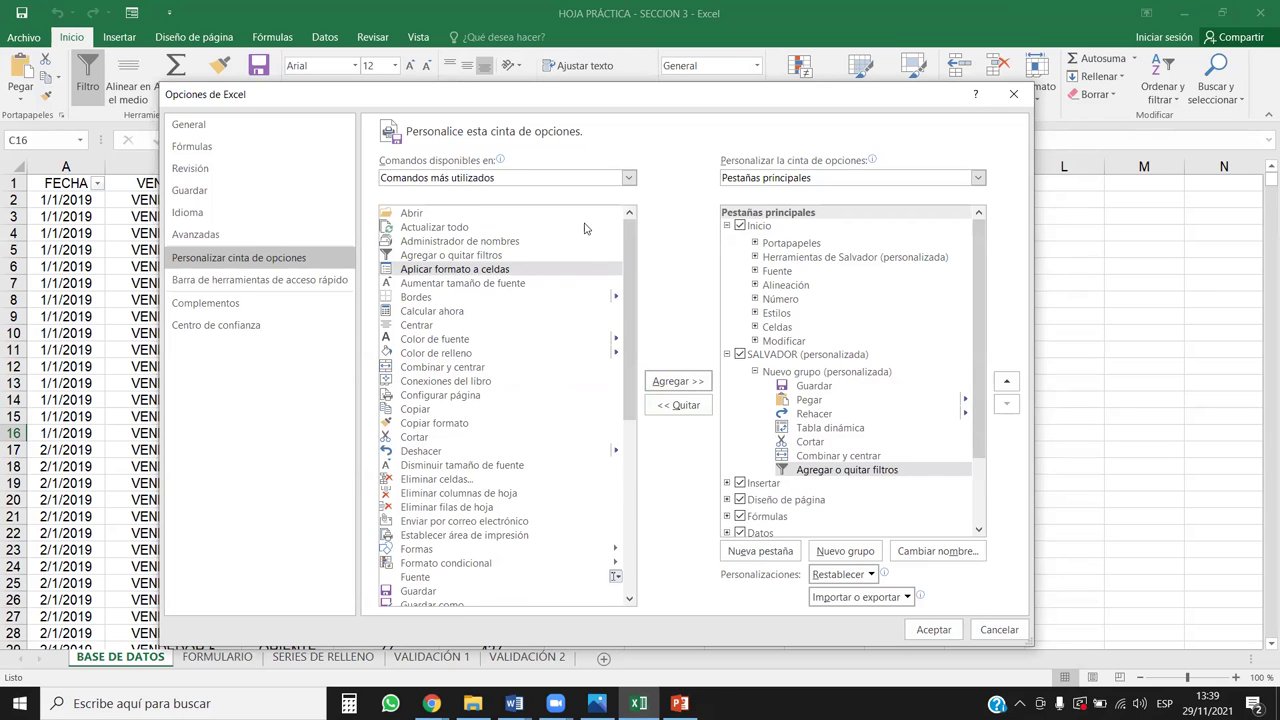
scroll(587, 229, "down", 3)
scroll(587, 229, "down", 5)
scroll(630, 374, "down", 1)
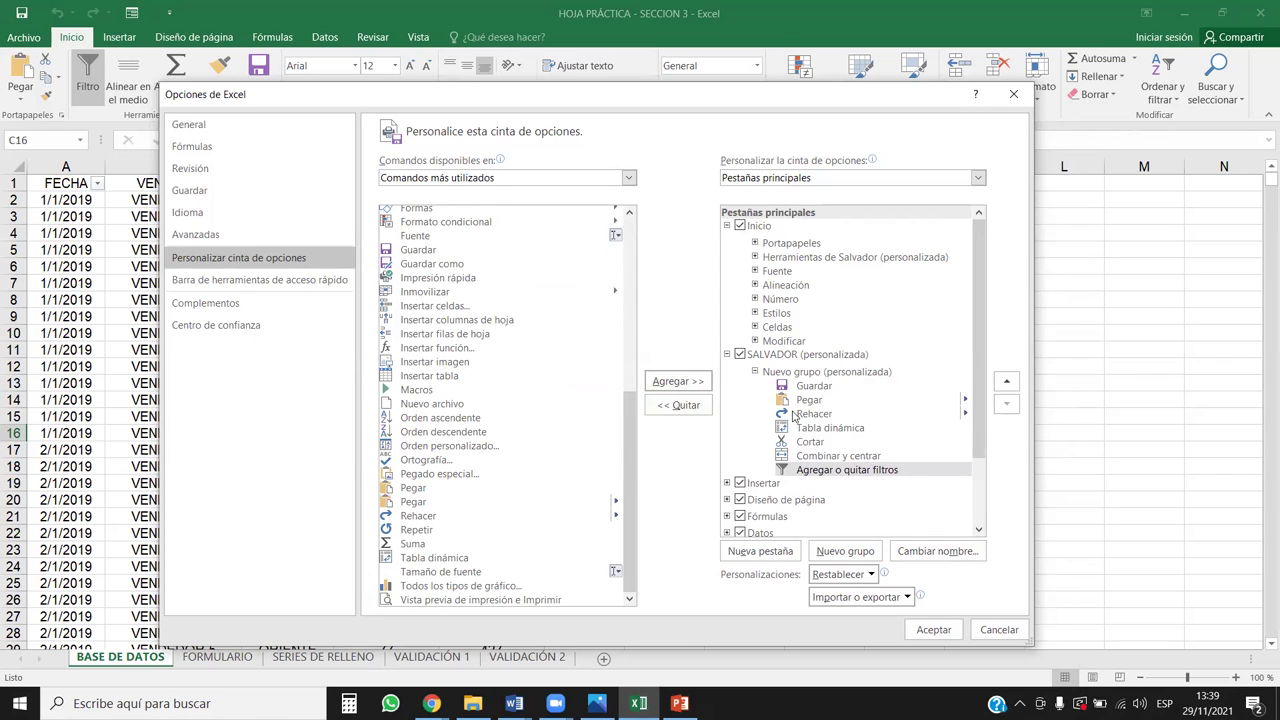
left_click(926, 628)
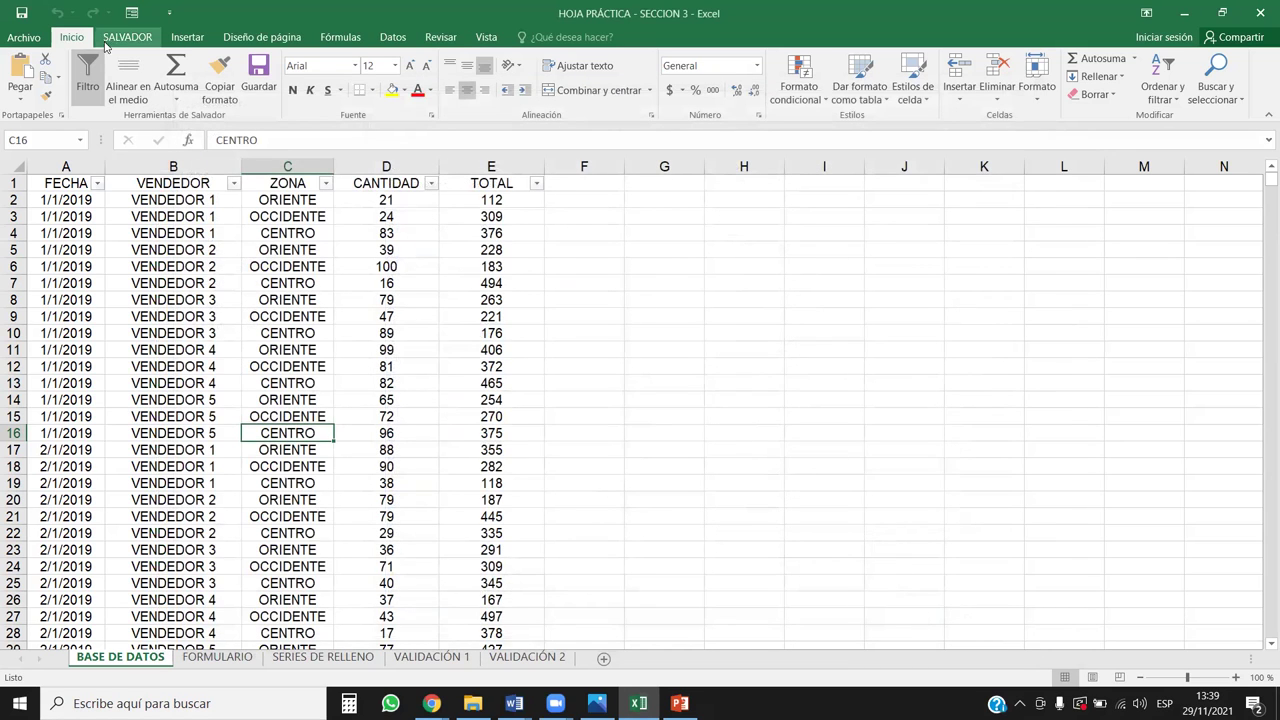
Show the SALVADOR tab's commands, then open Excel Options from Archivo.
left_click(120, 44)
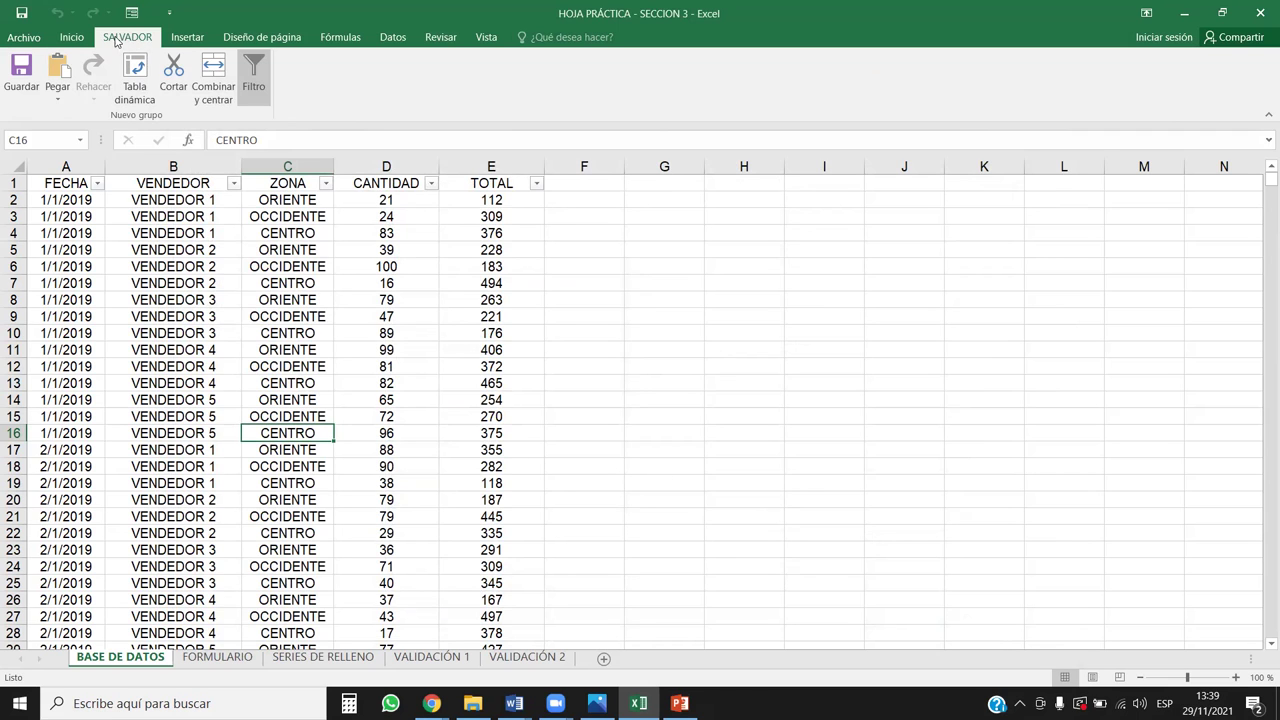
left_click(24, 37)
left_click(96, 392)
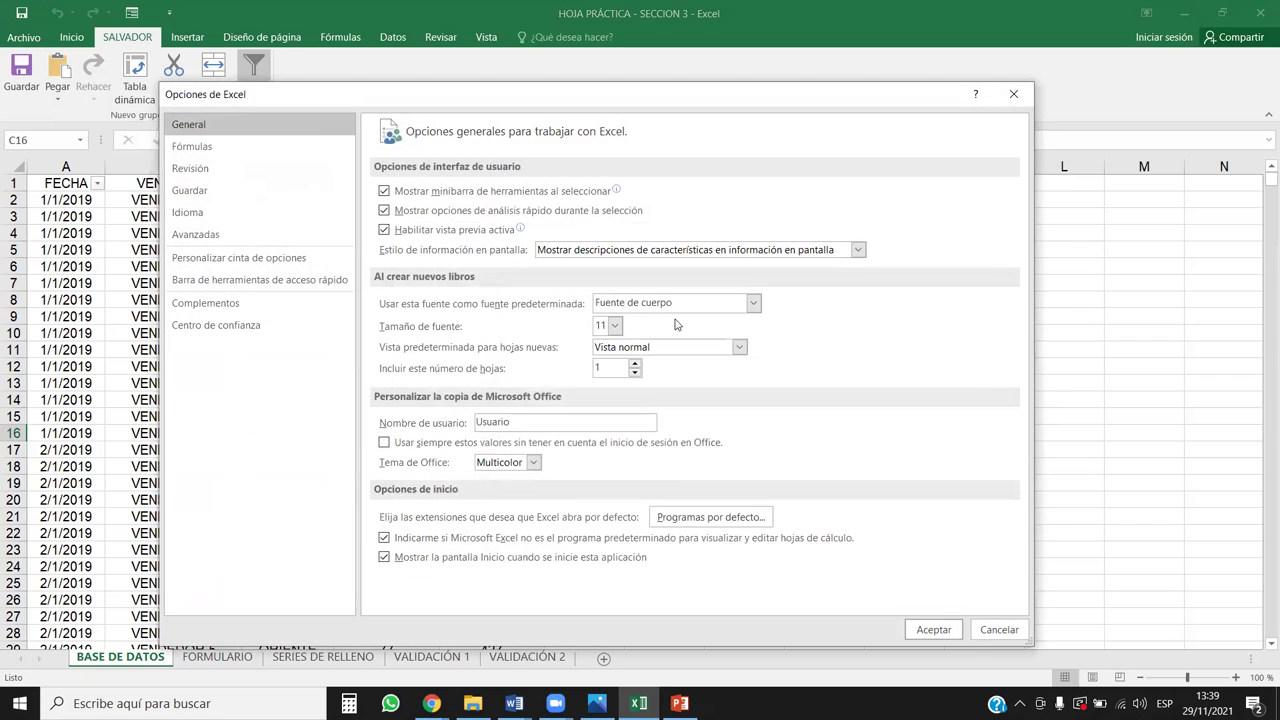
Move the SALVADOR tab below Complementos in the ribbon tab order and apply.
left_click(262, 258)
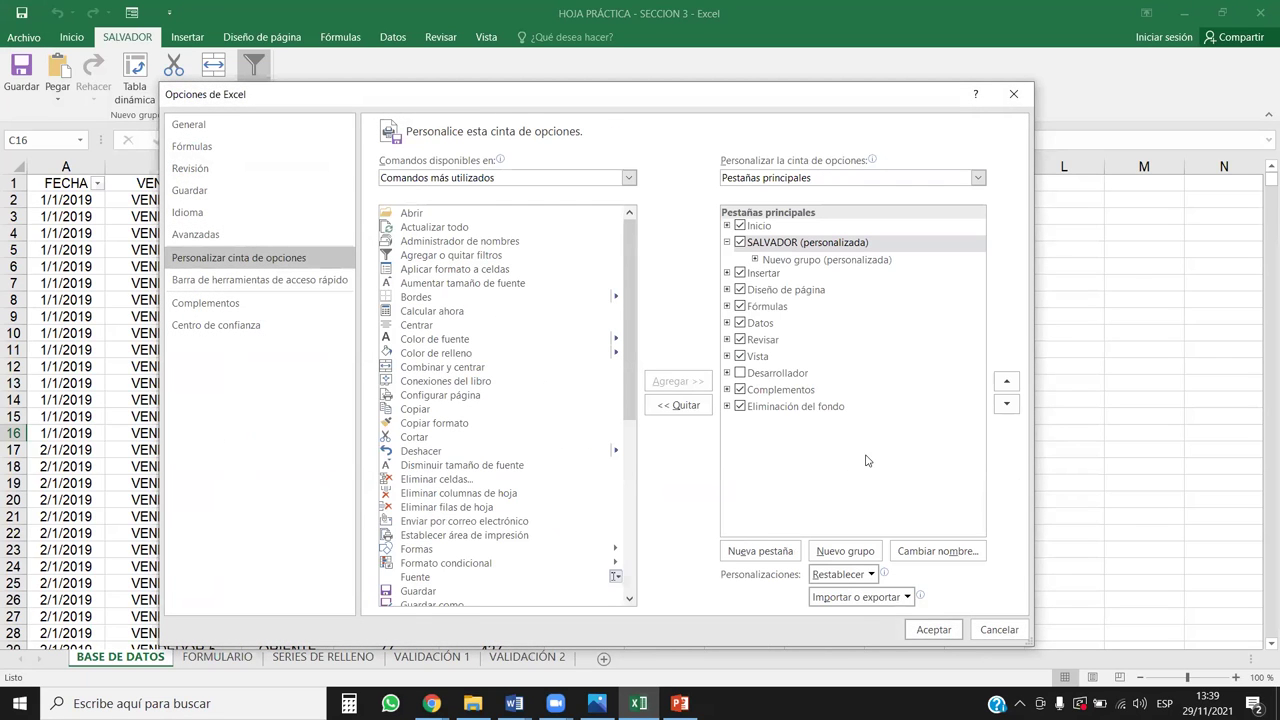
left_click(756, 248)
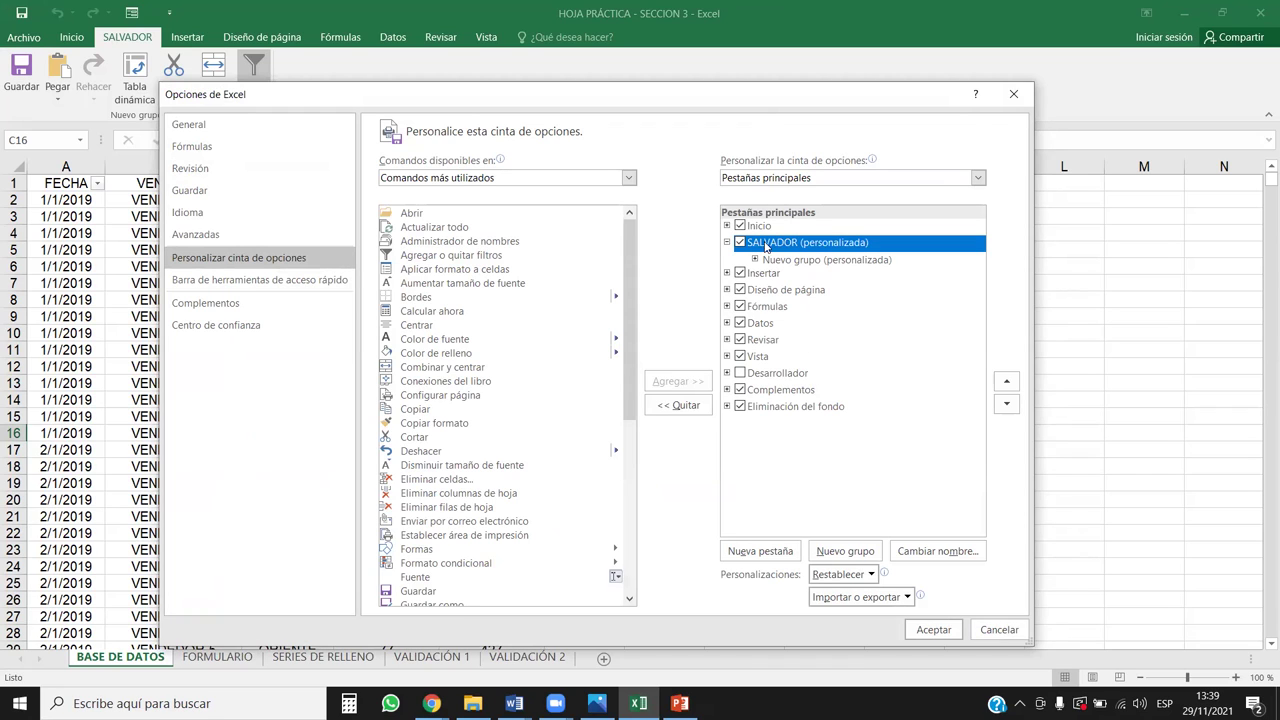
left_click(1007, 380)
left_click(1009, 404)
left_click(1009, 404)
left_click(1009, 404)
left_click(1009, 404)
left_click(1009, 404)
left_click(1009, 404)
left_click(1009, 404)
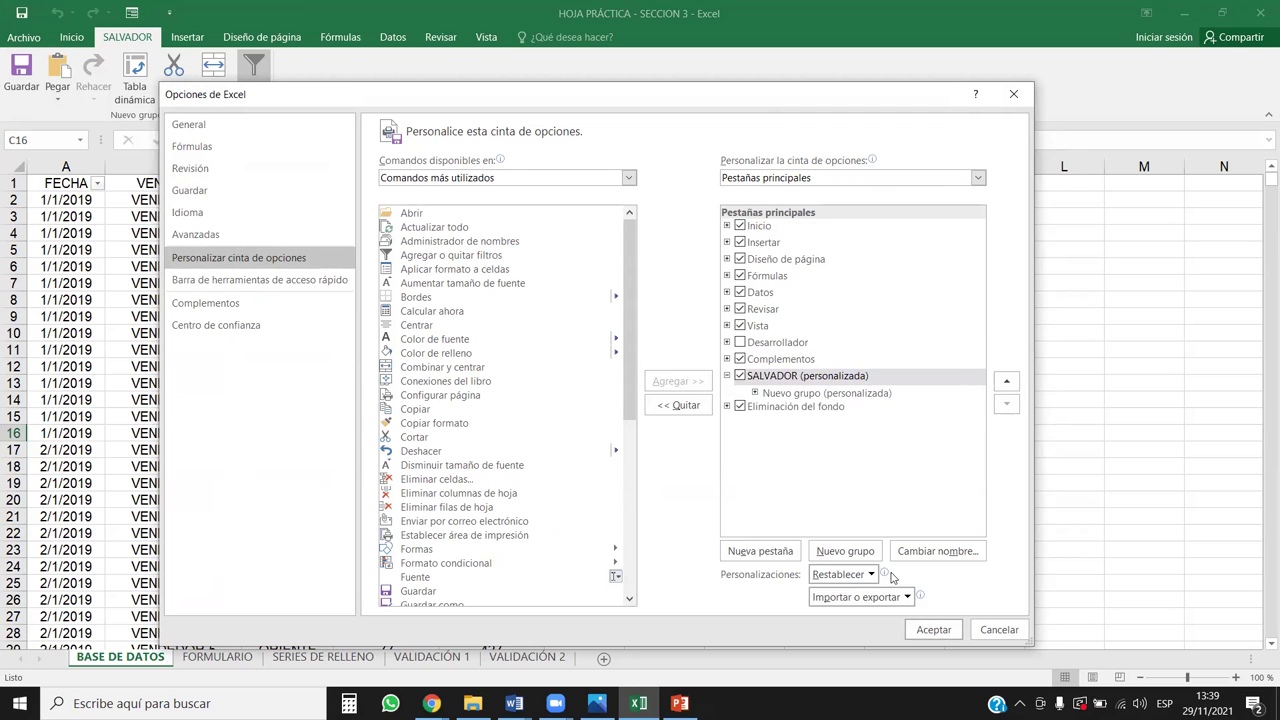
left_click(935, 629)
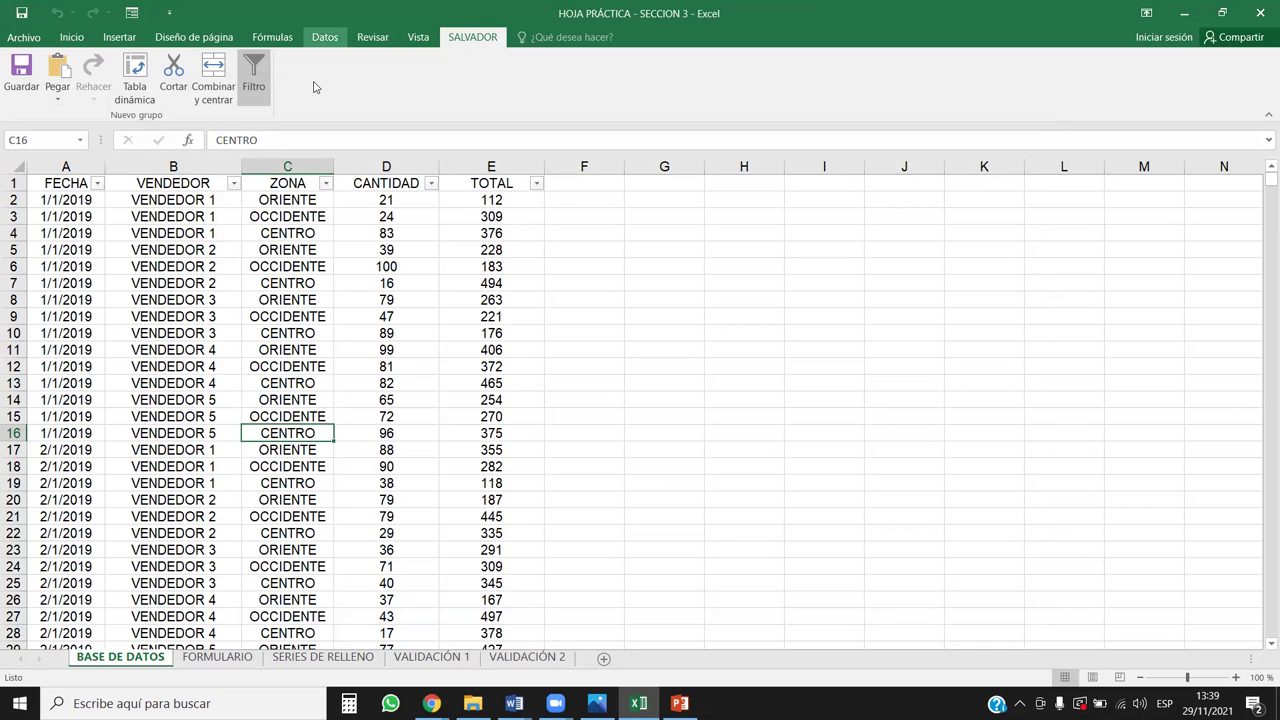
Reopen Excel Options, review the toolbar and ribbon settings, then close without changes.
left_click(24, 37)
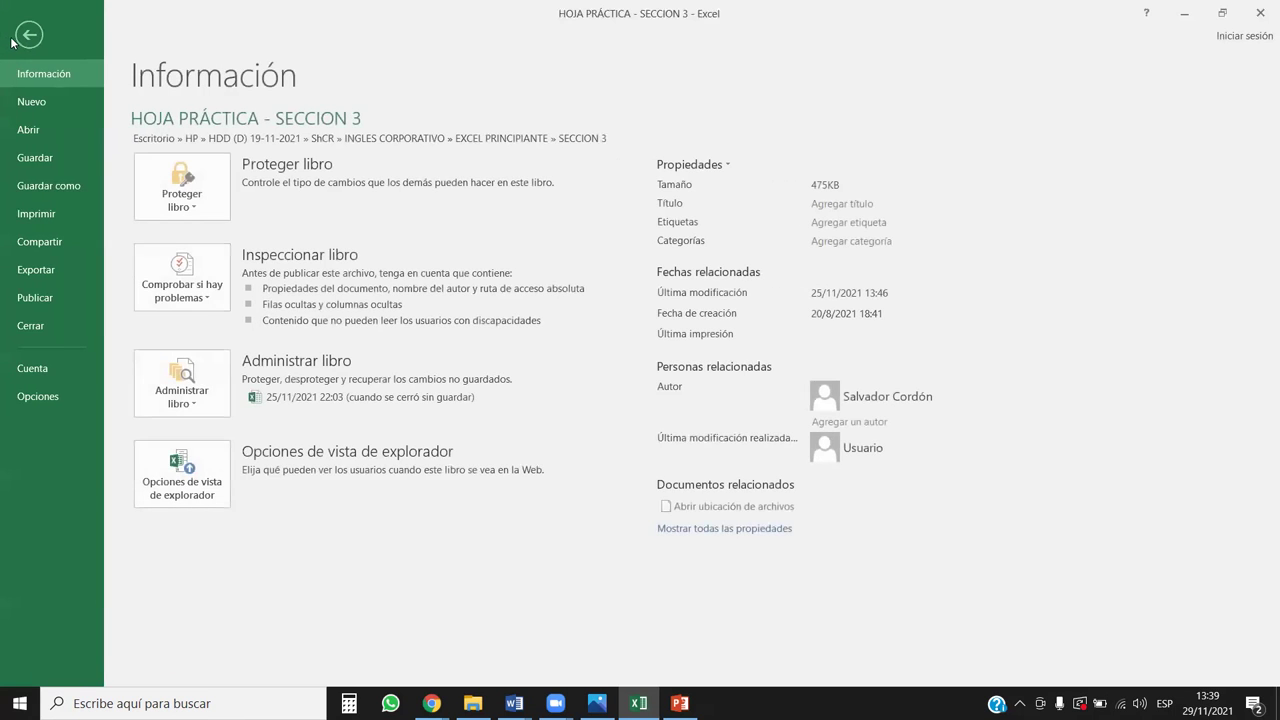
left_click(38, 397)
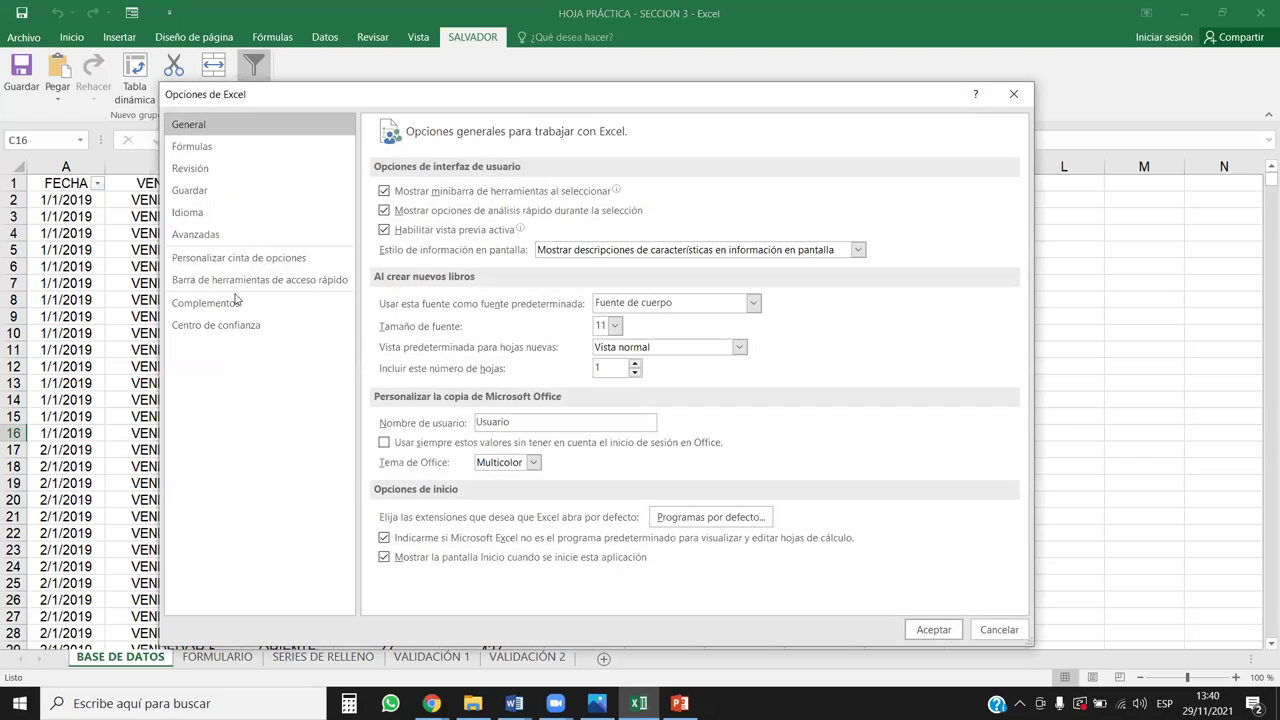
left_click(255, 285)
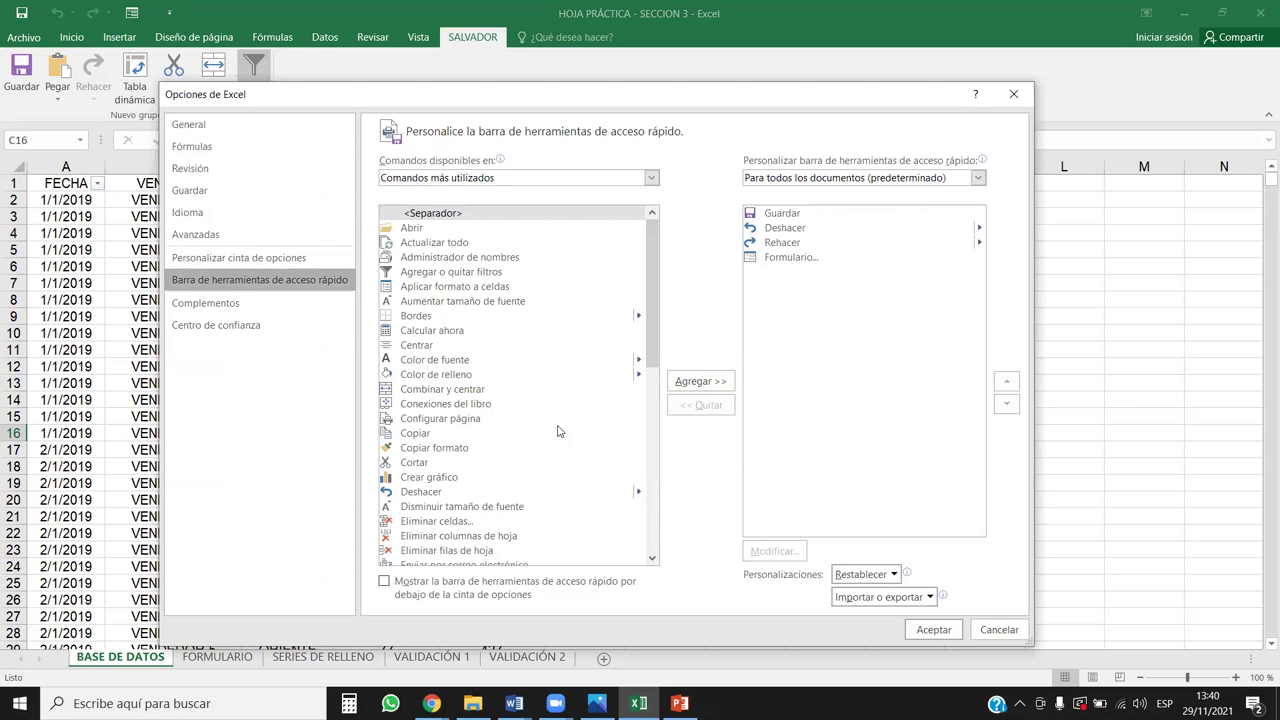
scroll(591, 403, "down", 3)
scroll(588, 424, "down", 2)
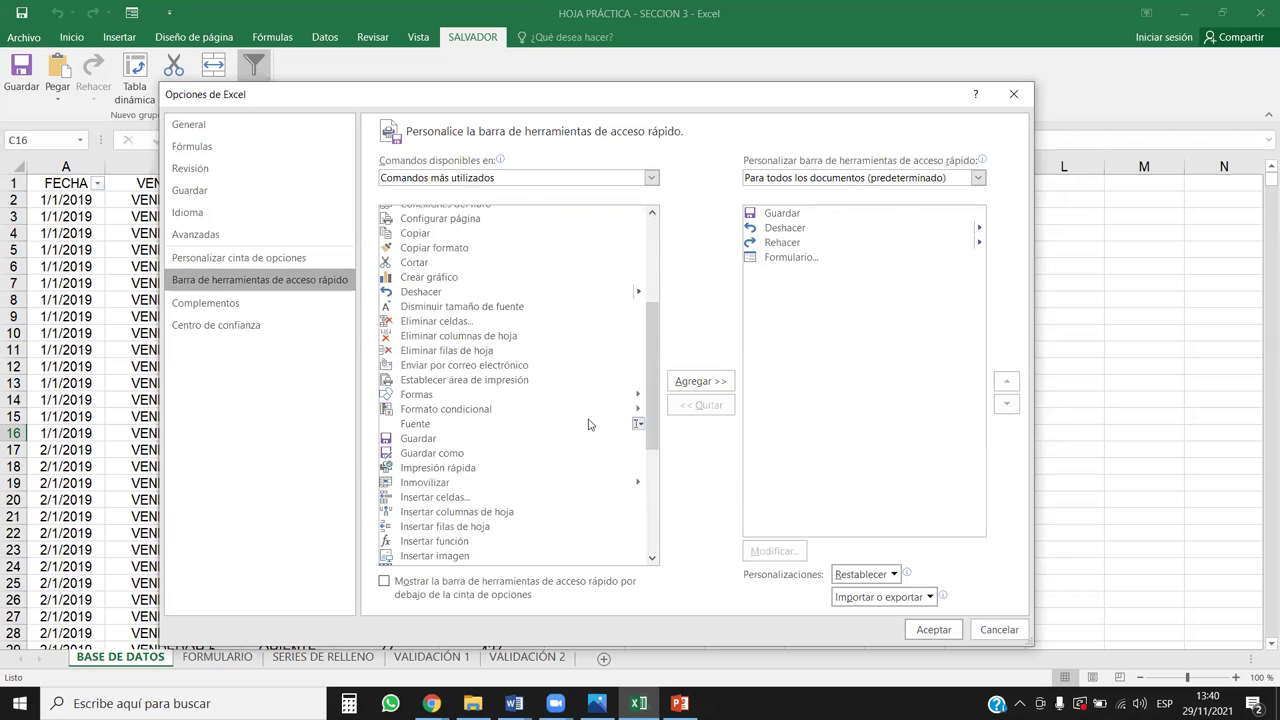
scroll(588, 424, "up", 5)
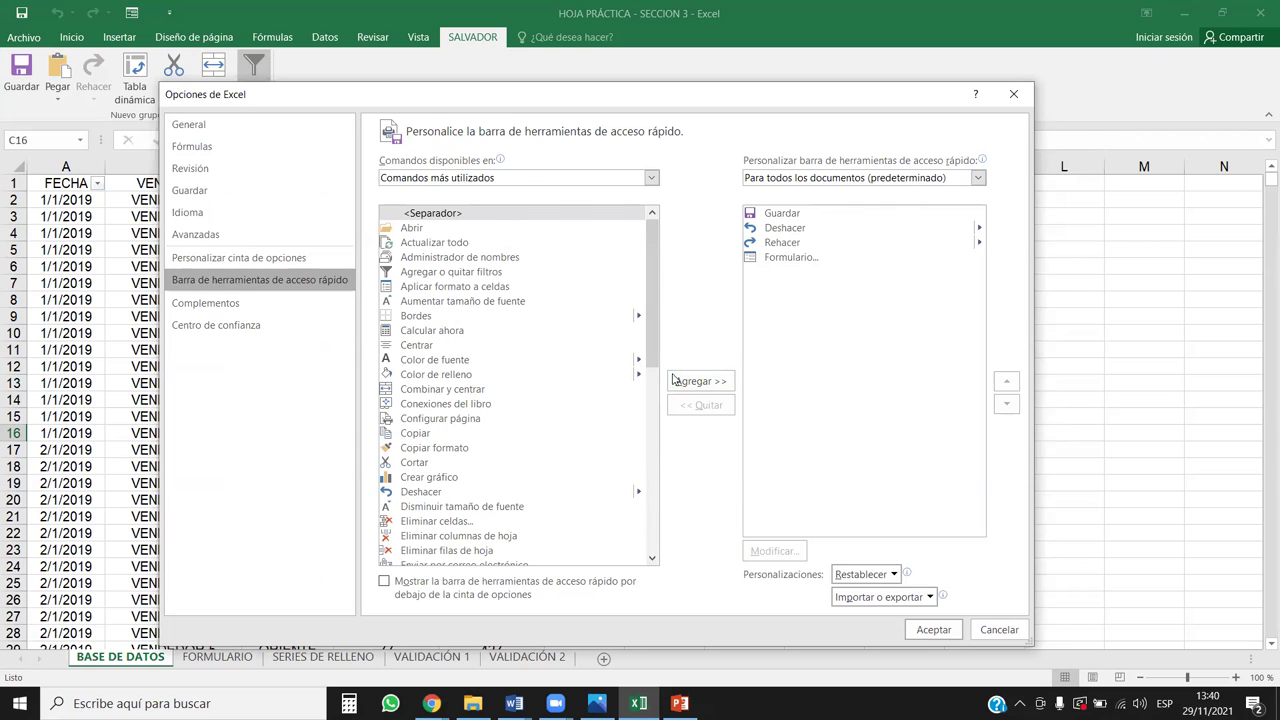
left_click(290, 259)
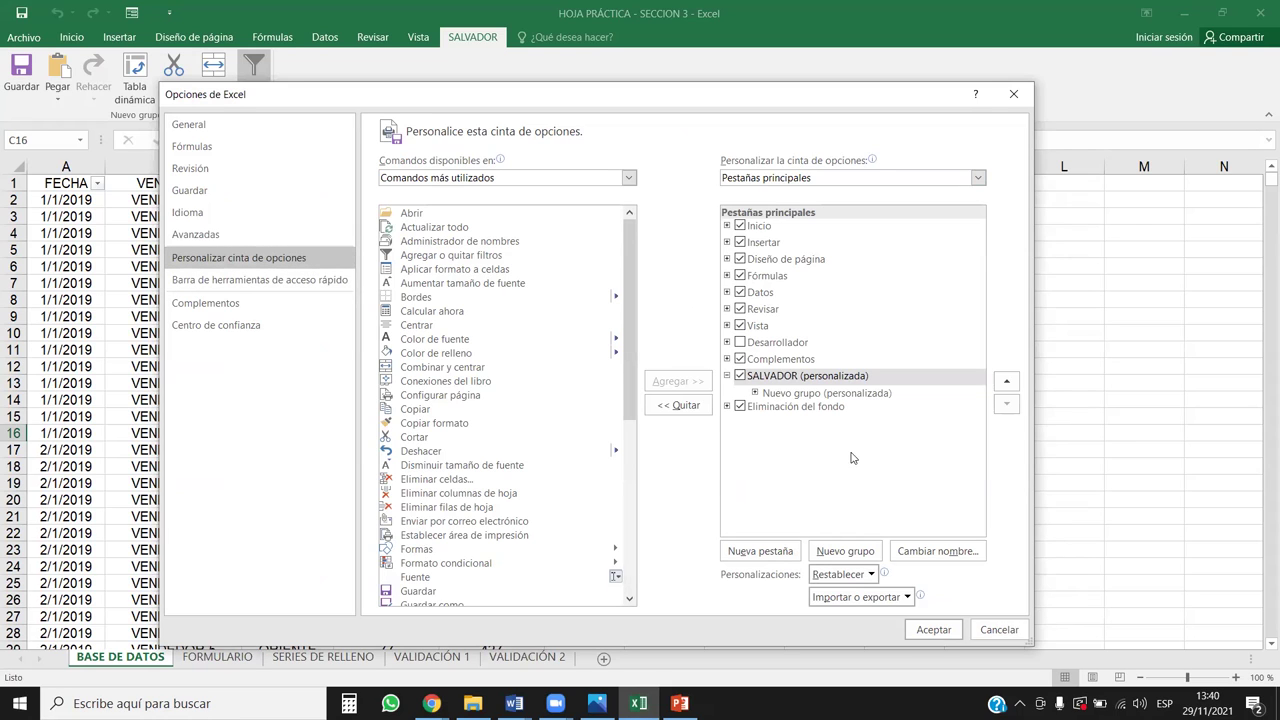
left_click(788, 377)
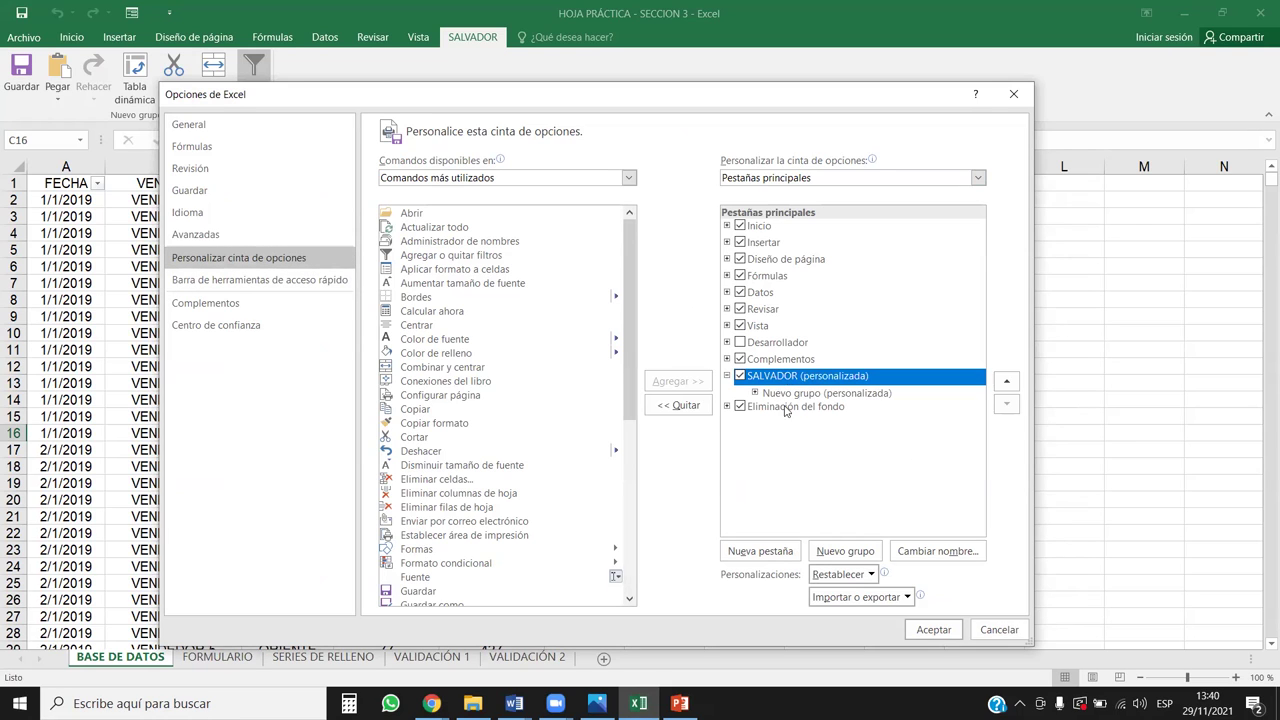
left_click(792, 393)
left_click(789, 377)
left_click(1016, 95)
left_click(72, 37)
left_click(118, 37)
scroll(114, 42, "up", 1)
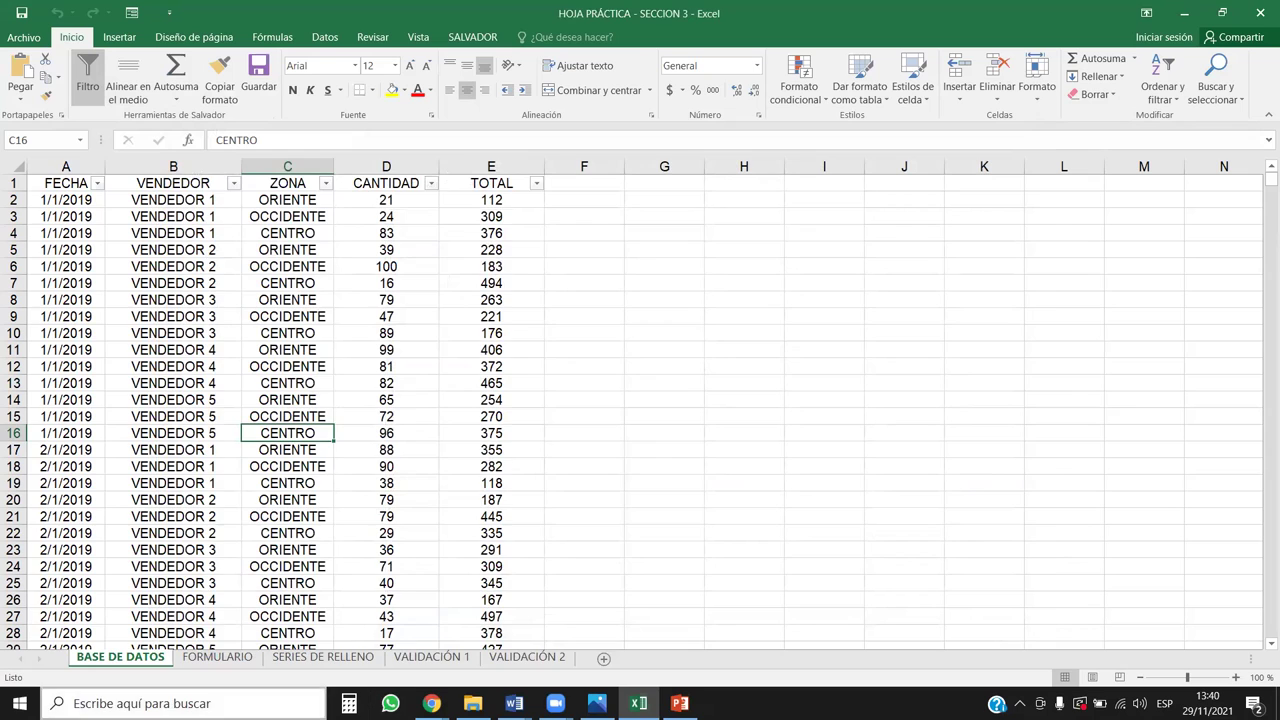
Start a blank workbook from Windows search, middle-align cell A1, and open Excel Options.
left_click(140, 703)
left_click(120, 290)
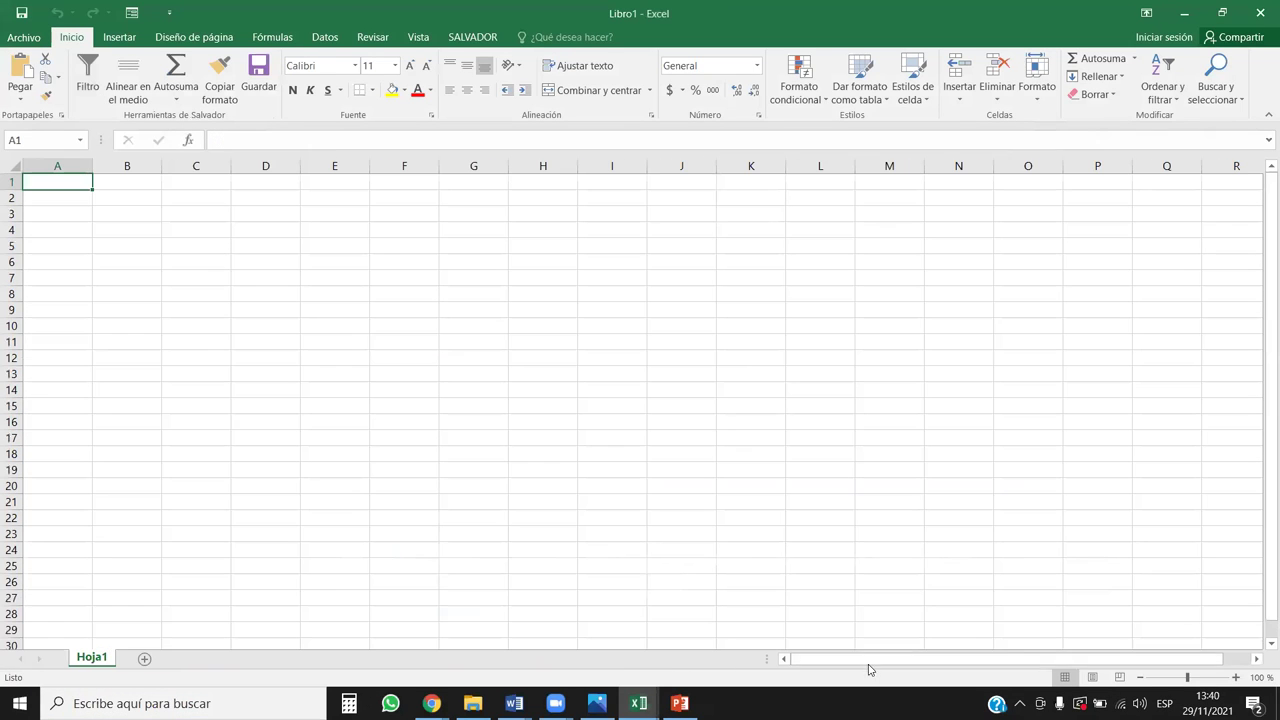
left_click(71, 37)
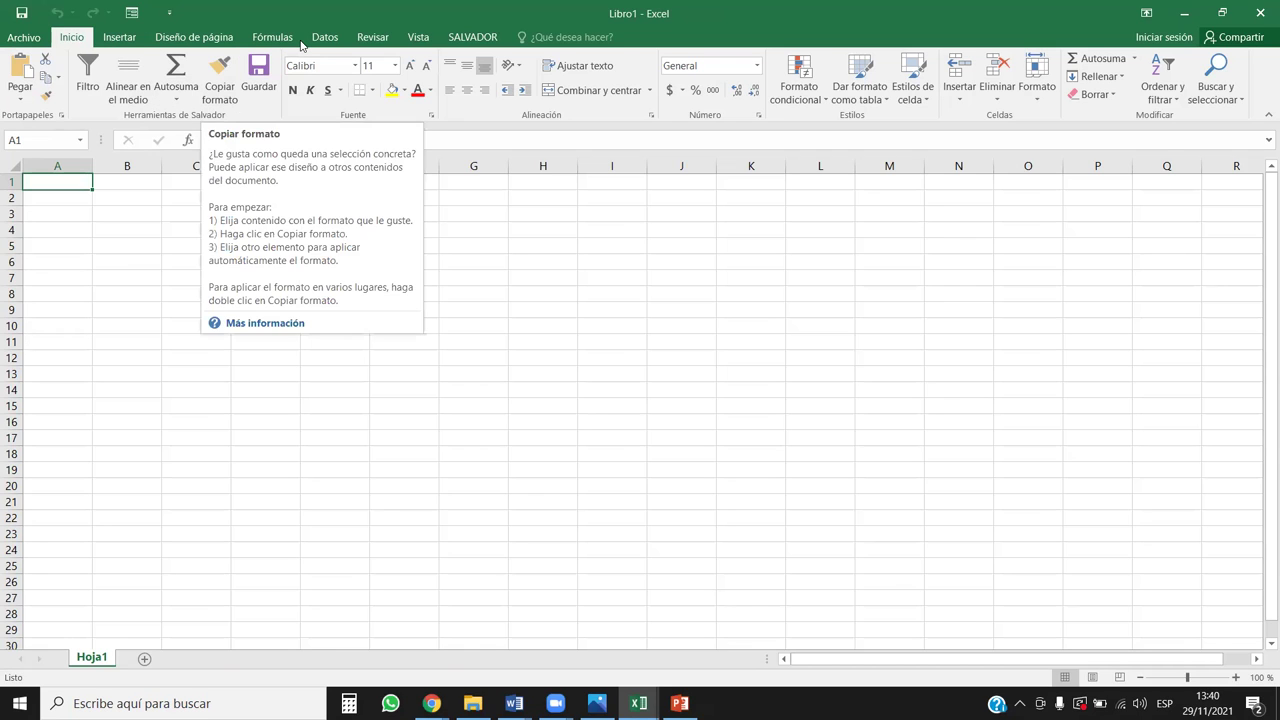
left_click(128, 80)
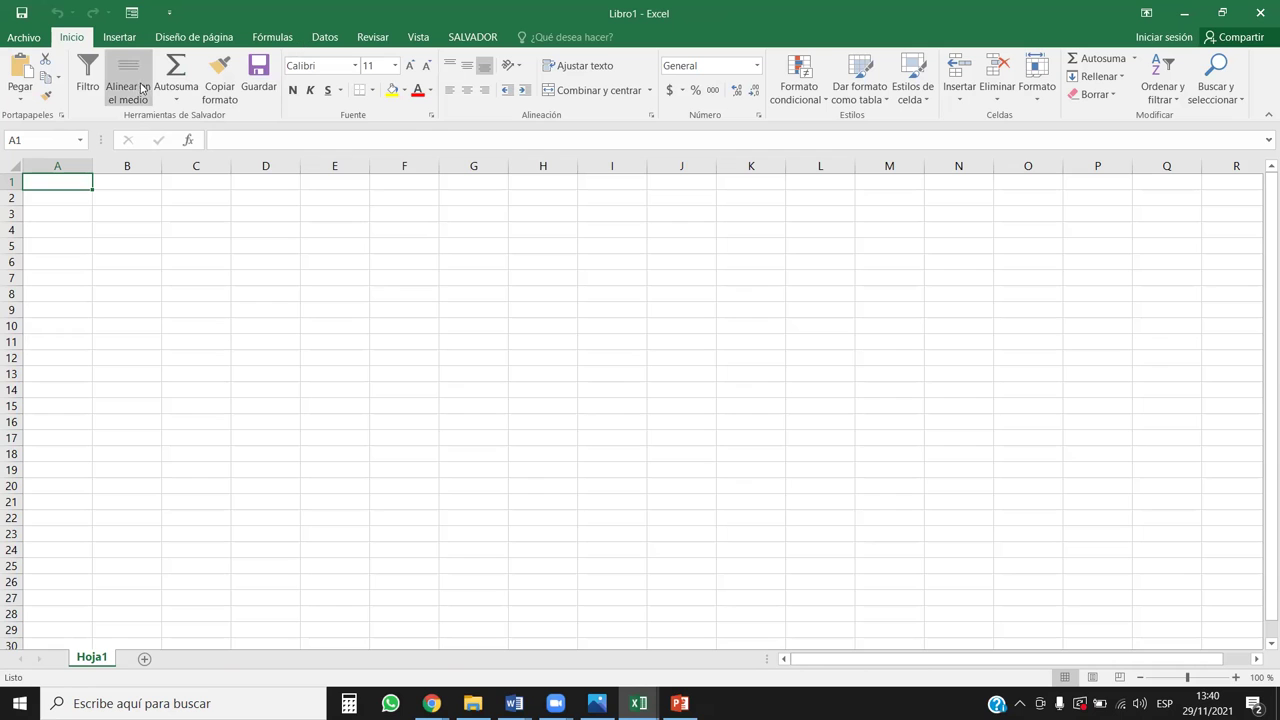
left_click(24, 37)
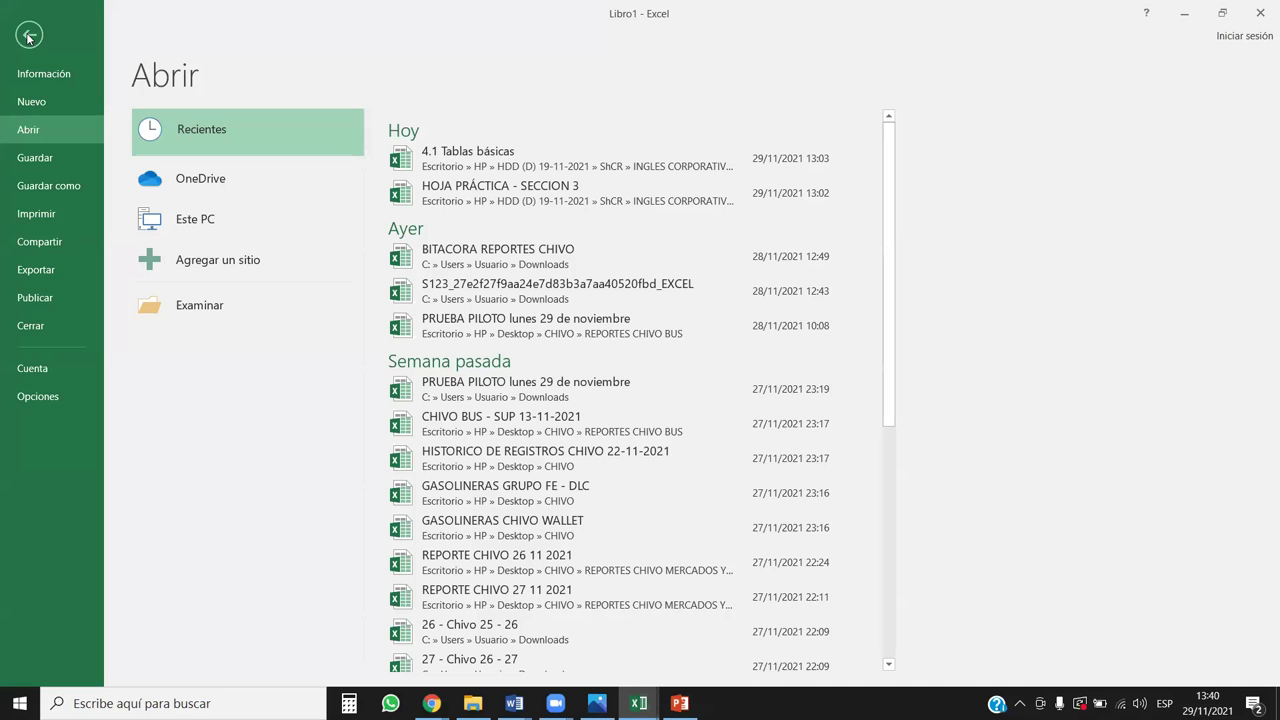
left_click(30, 398)
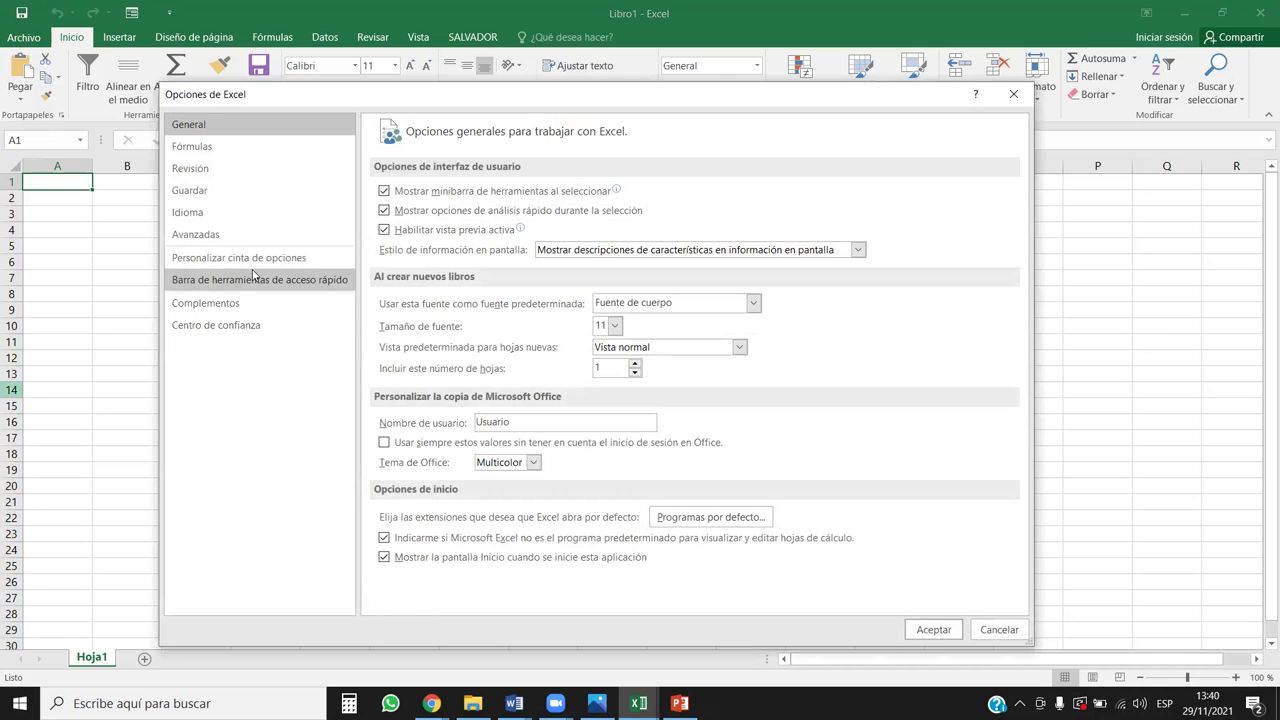
Remove the Herramientas de Salvador group from the Inicio tab, keeping Portapapeles.
left_click(286, 262)
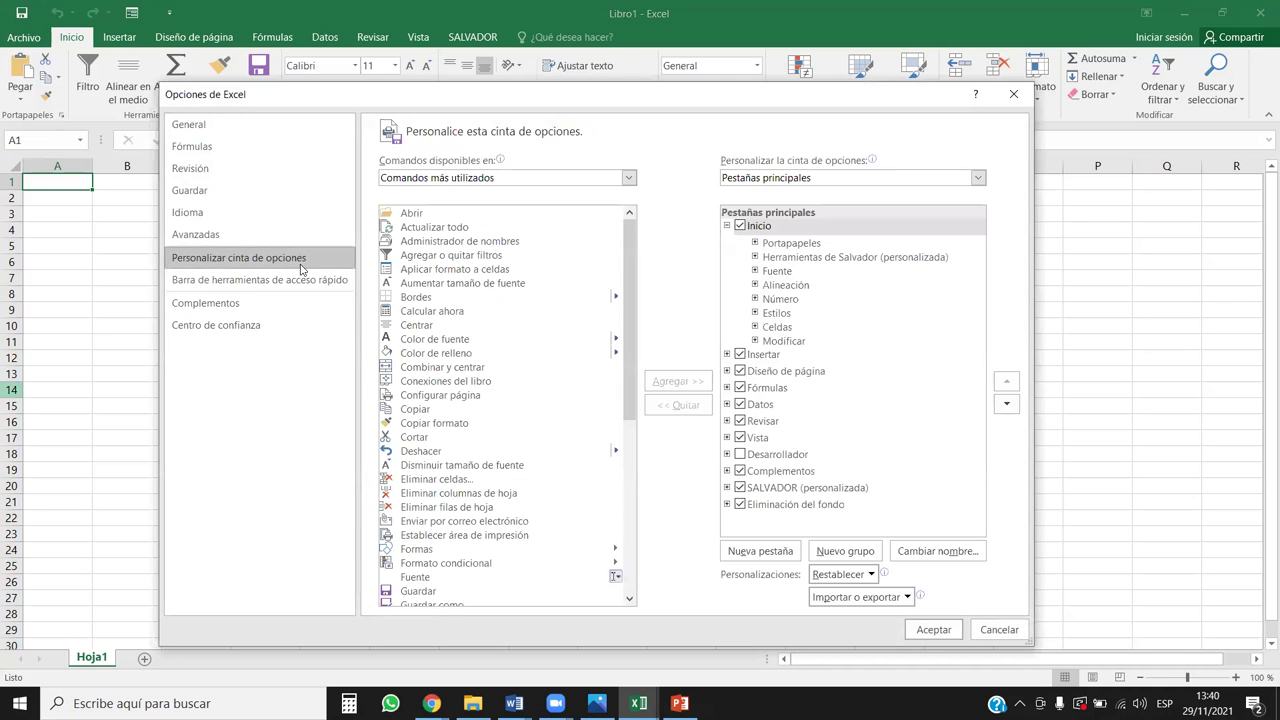
left_click(779, 261)
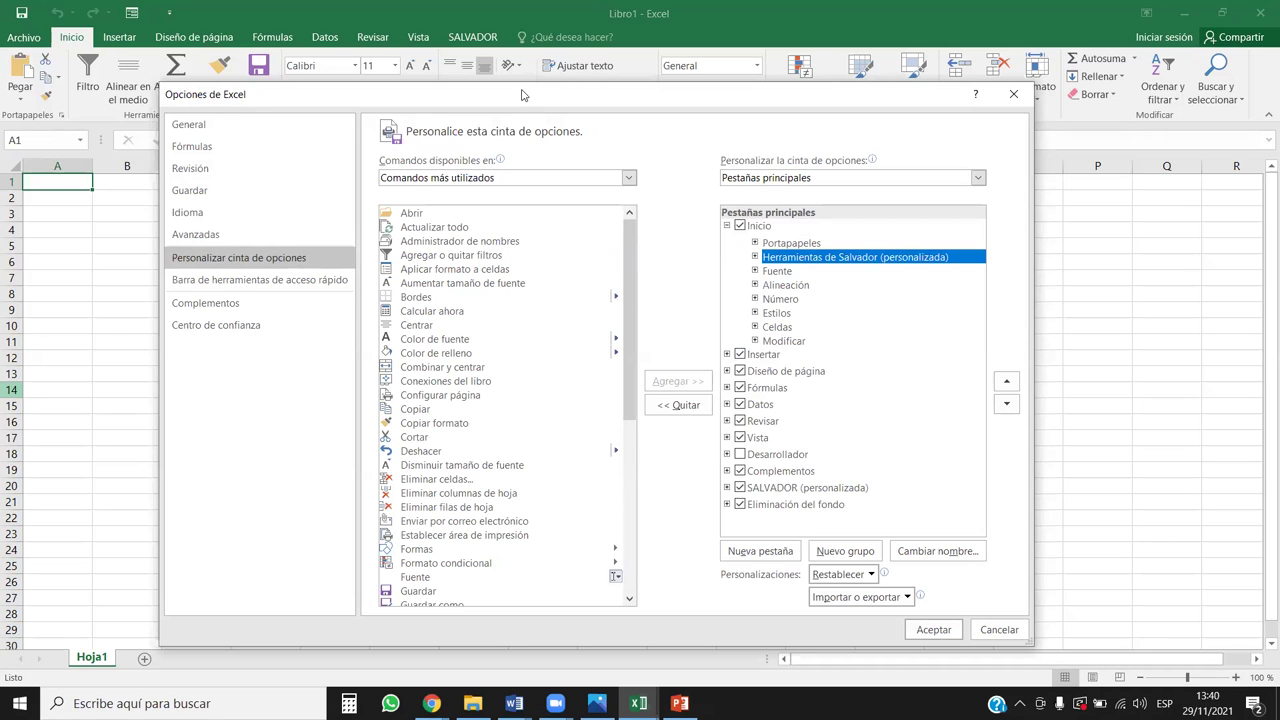
left_click_drag(508, 159, 495, 159)
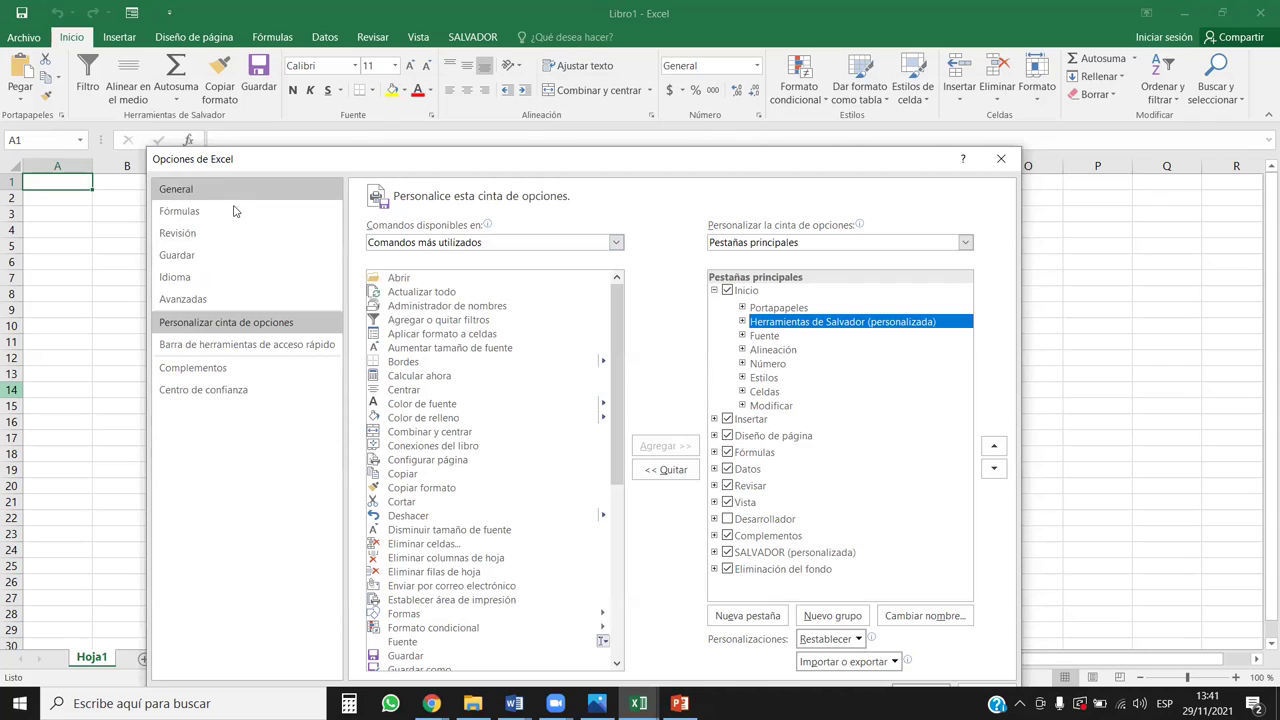
right_click(757, 326)
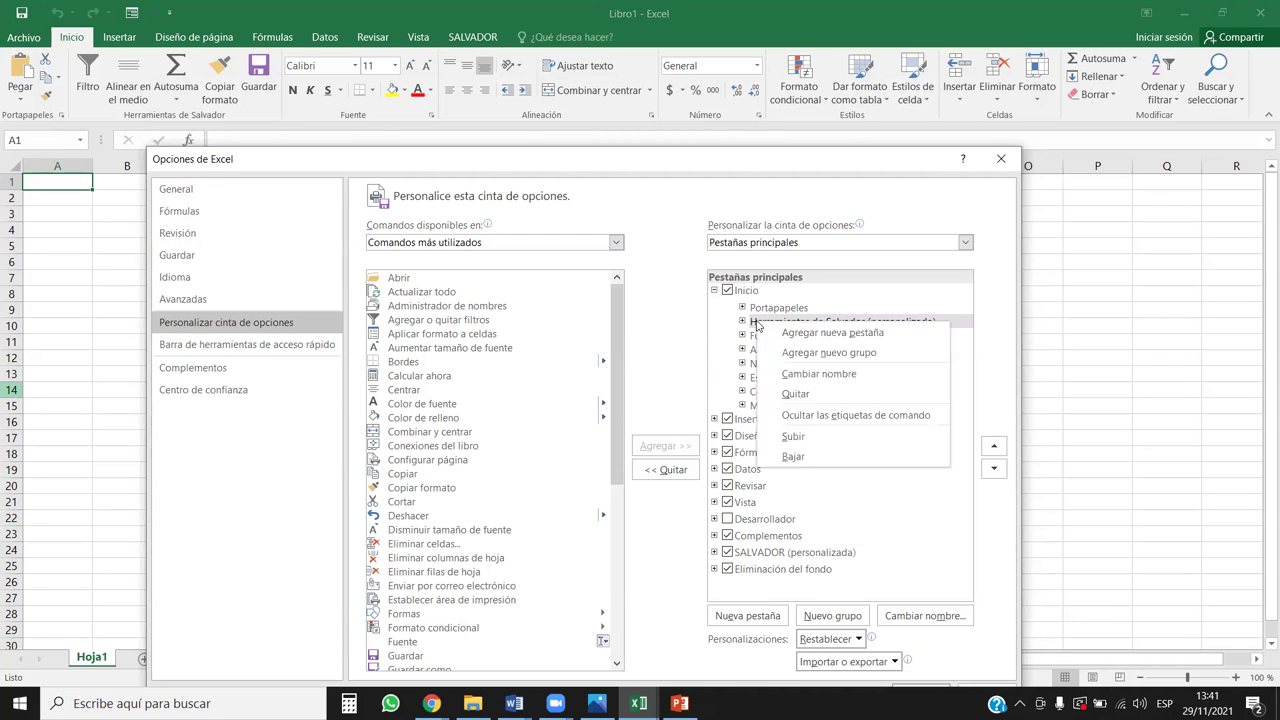
left_click(799, 400)
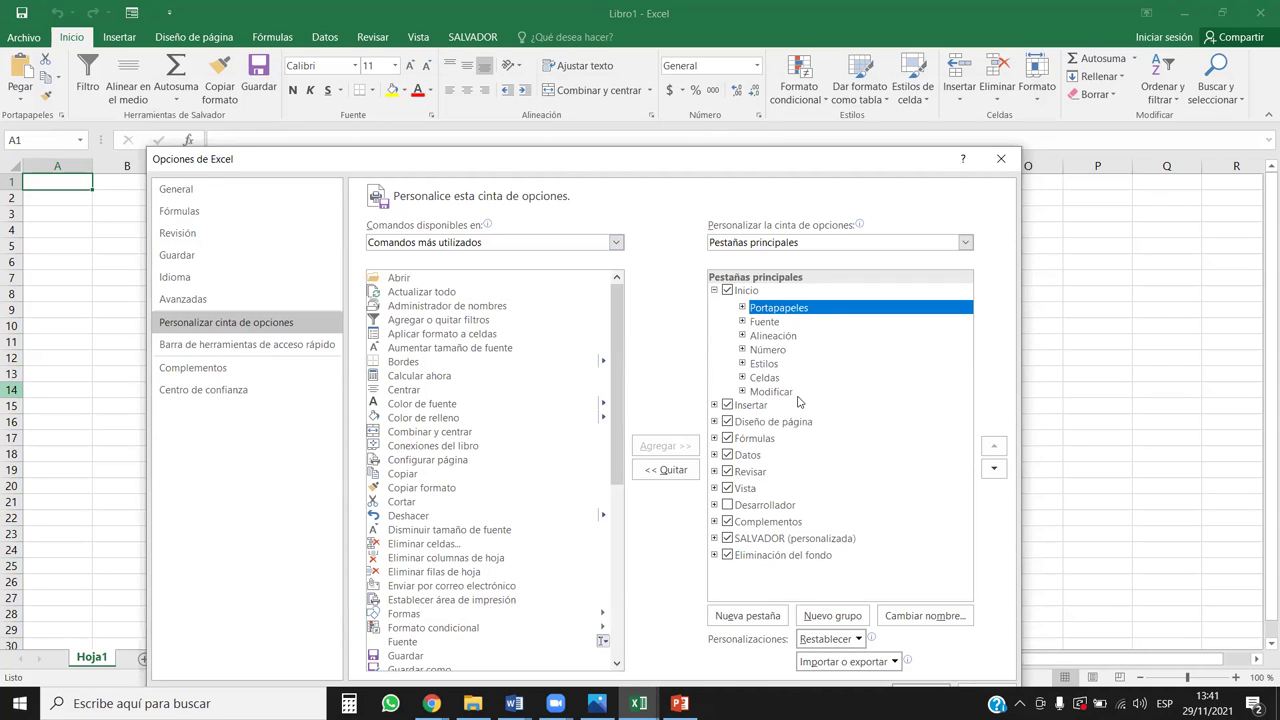
right_click(765, 313)
left_click(714, 324)
right_click(778, 308)
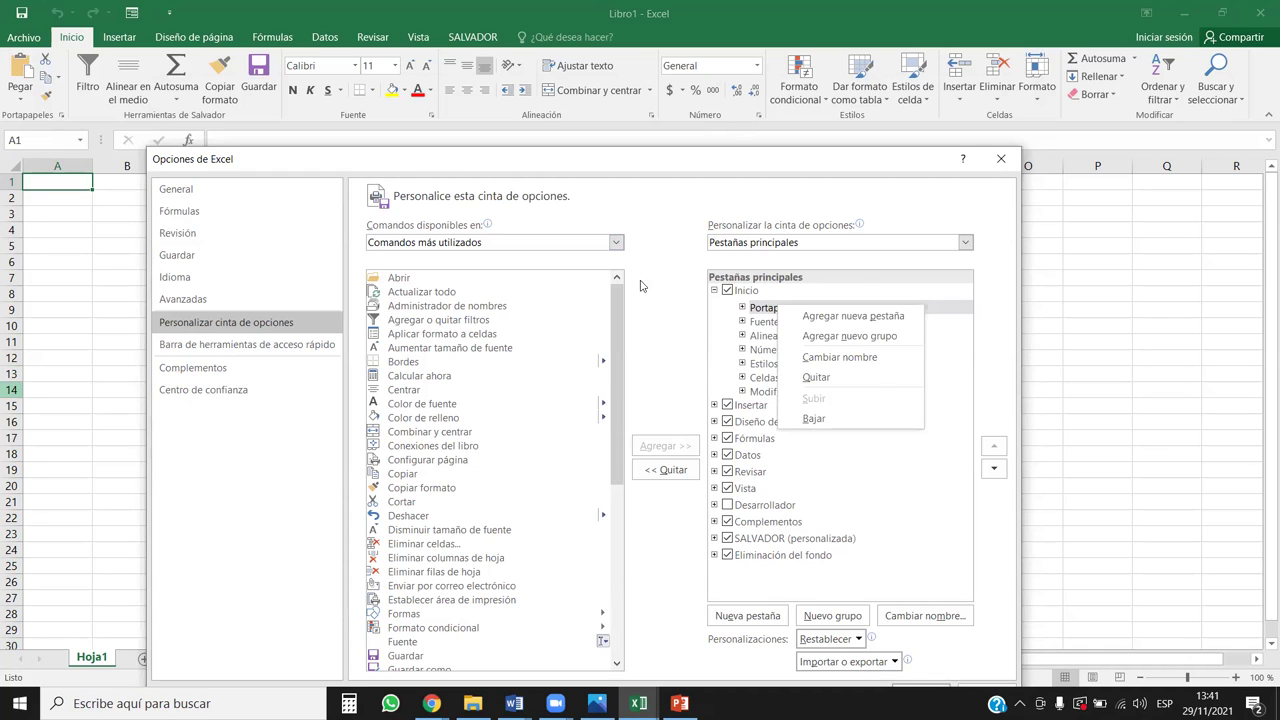
left_click(745, 307)
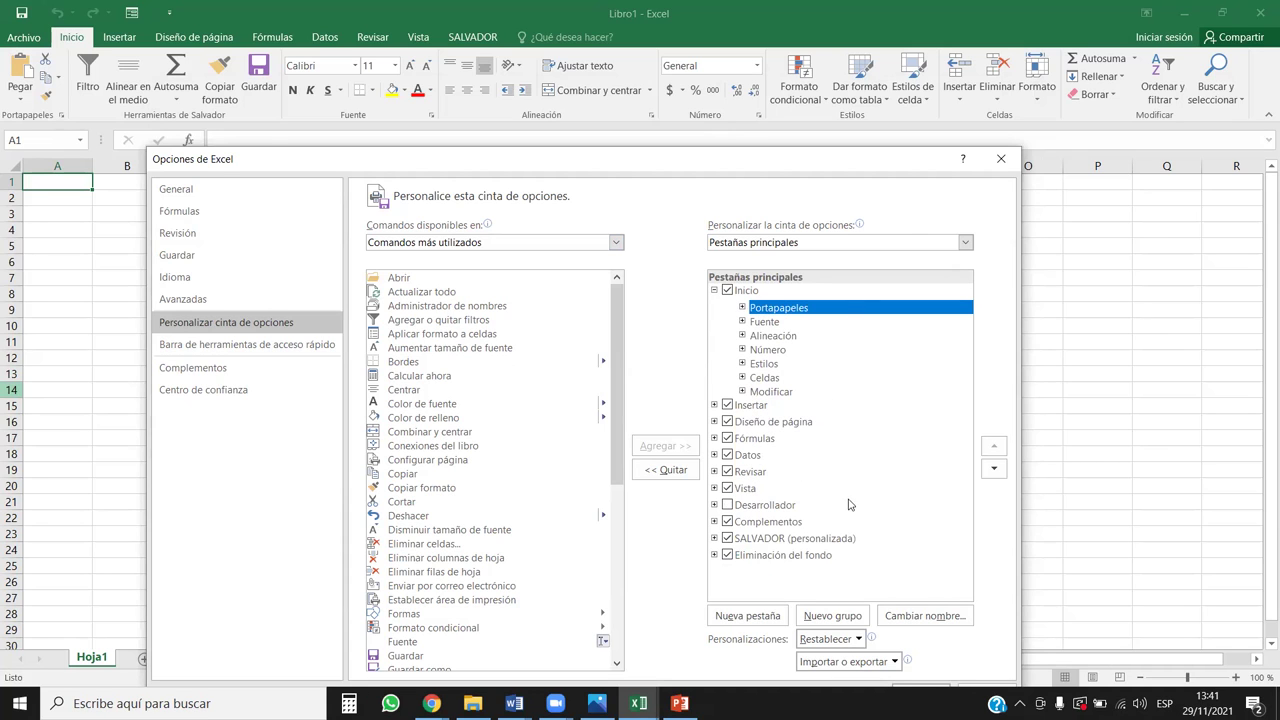
Untick the SALVADOR (personalizada) tab to hide it and apply the ribbon changes.
left_click(748, 543)
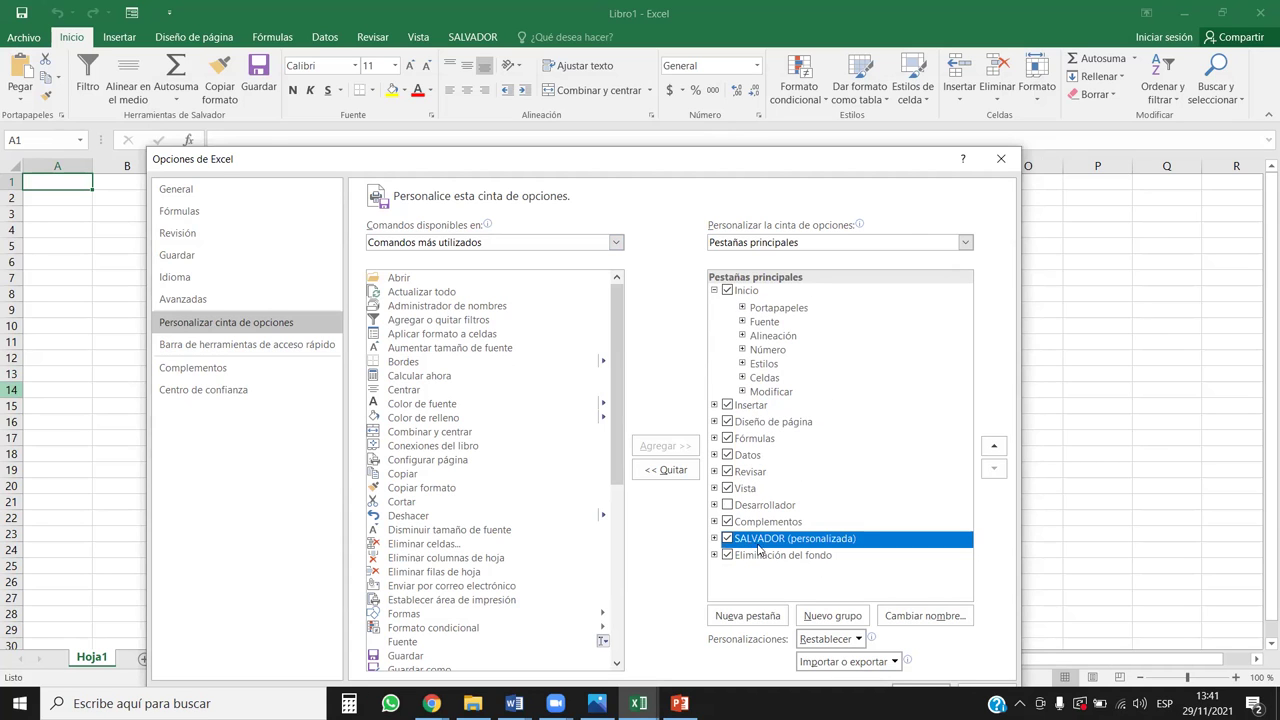
right_click(757, 545)
left_click(757, 567)
left_click(727, 539)
left_click(727, 539)
left_click(727, 539)
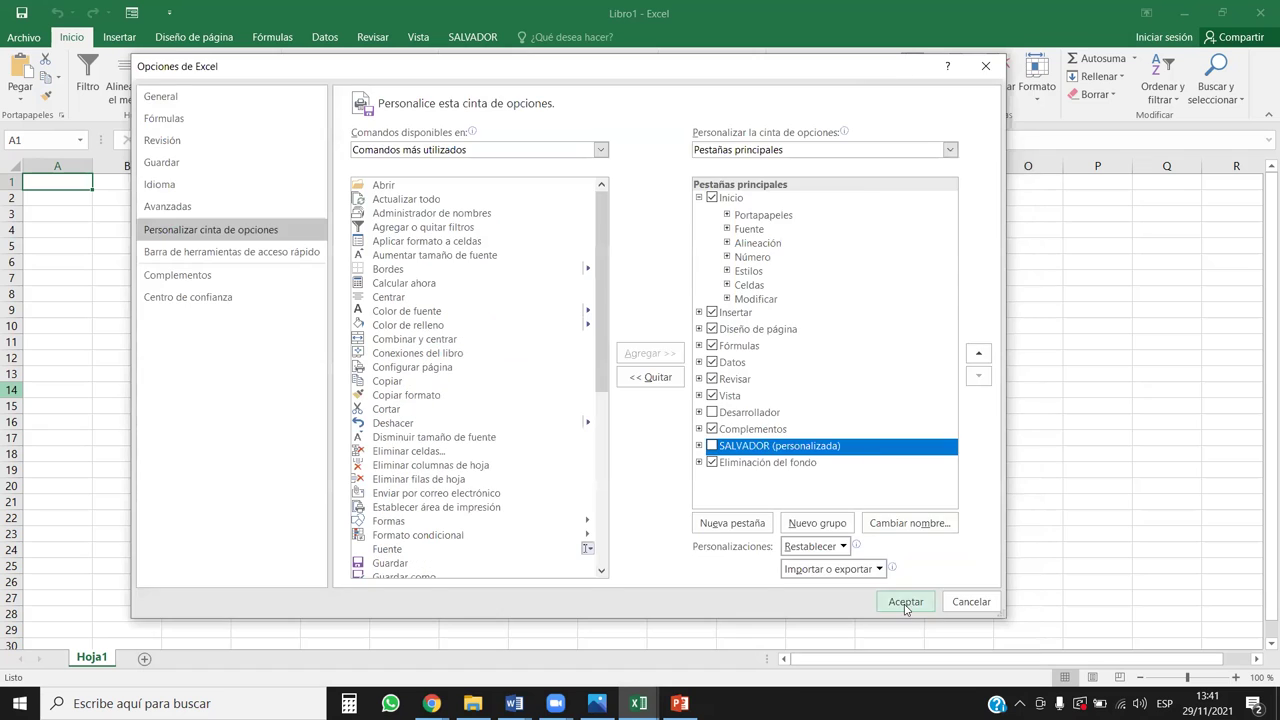
left_click(905, 601)
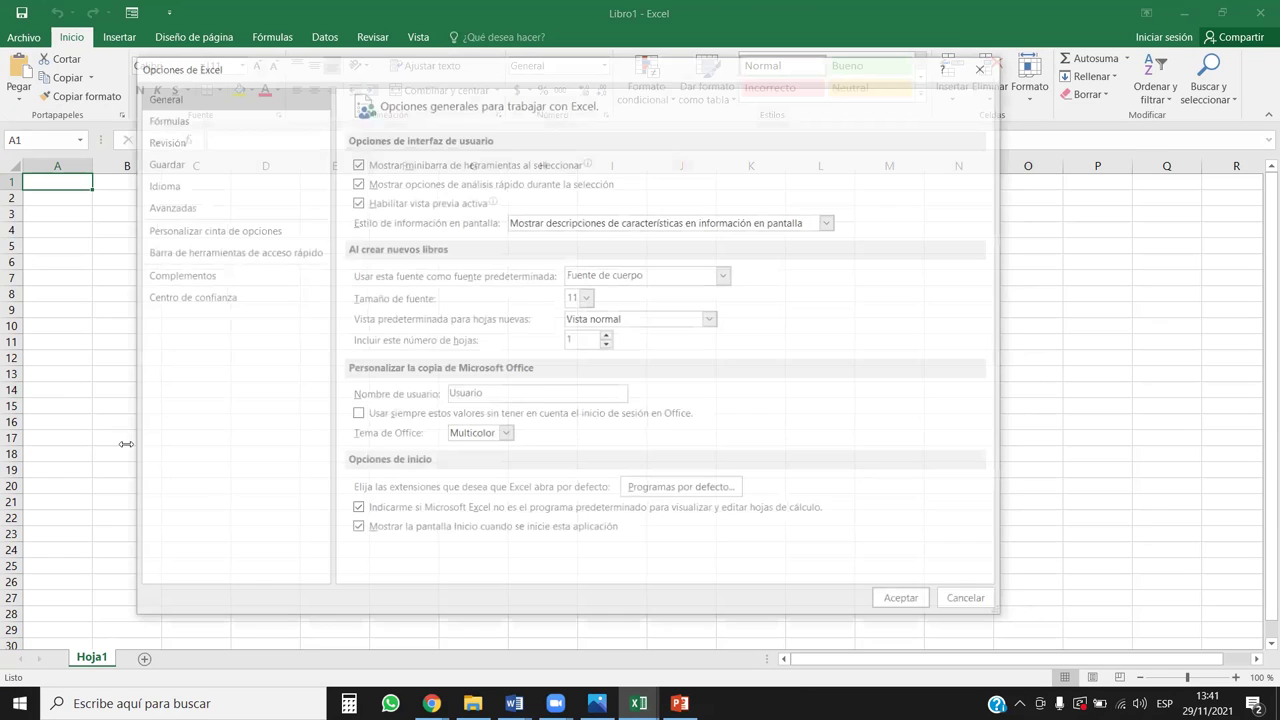
Re-enable the SALVADOR tab and view its commands on the ribbon.
left_click(210, 230)
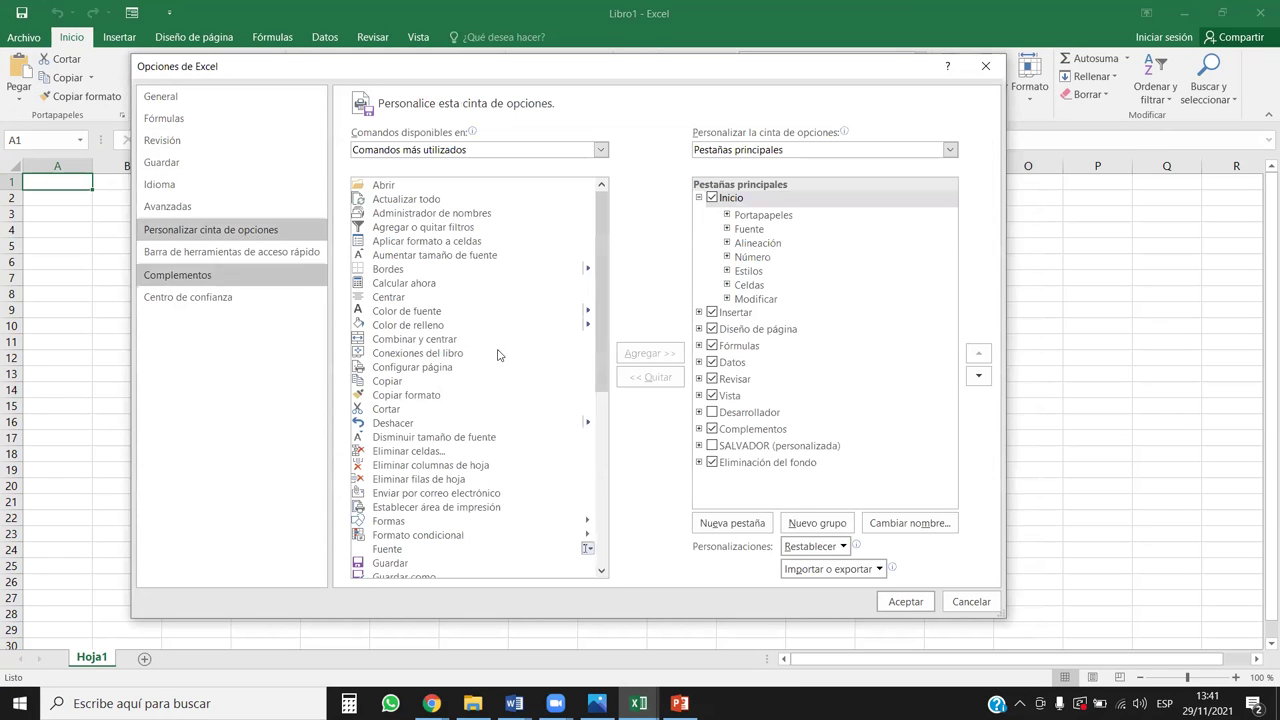
left_click(712, 446)
left_click(906, 602)
left_click(472, 37)
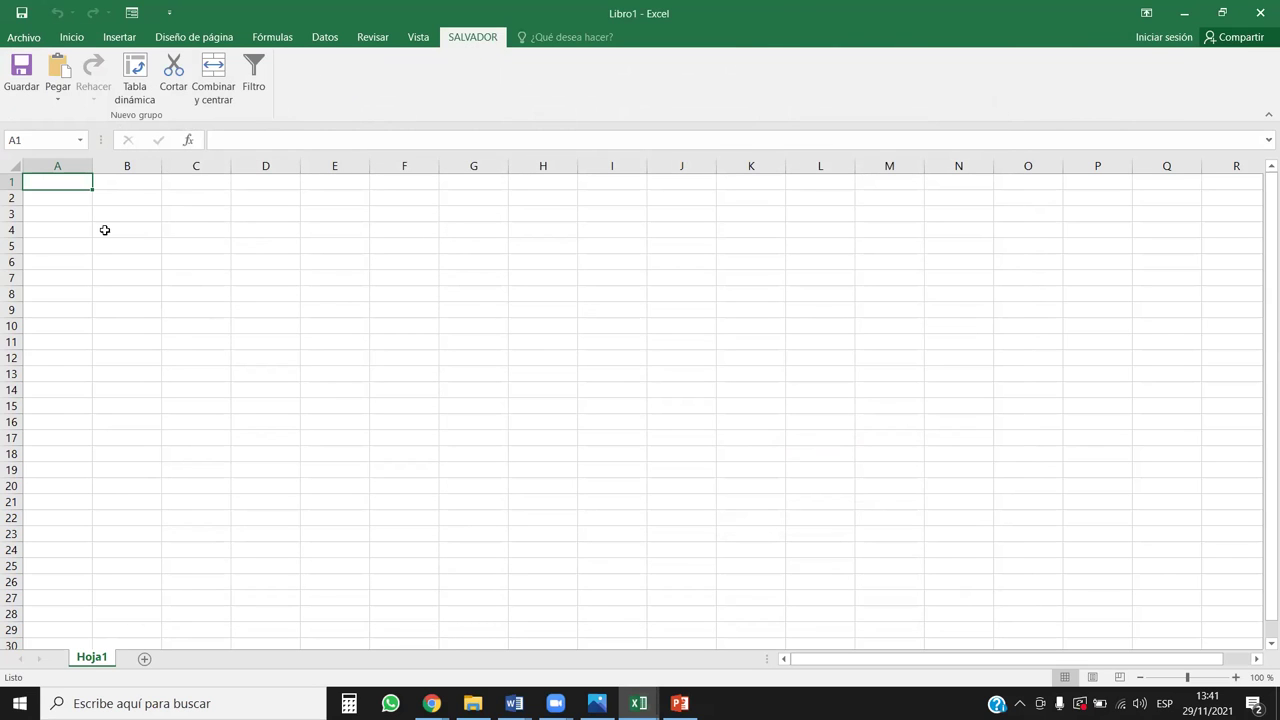
Delete the SALVADOR custom tab through Excel Options and apply the change.
left_click(20, 37)
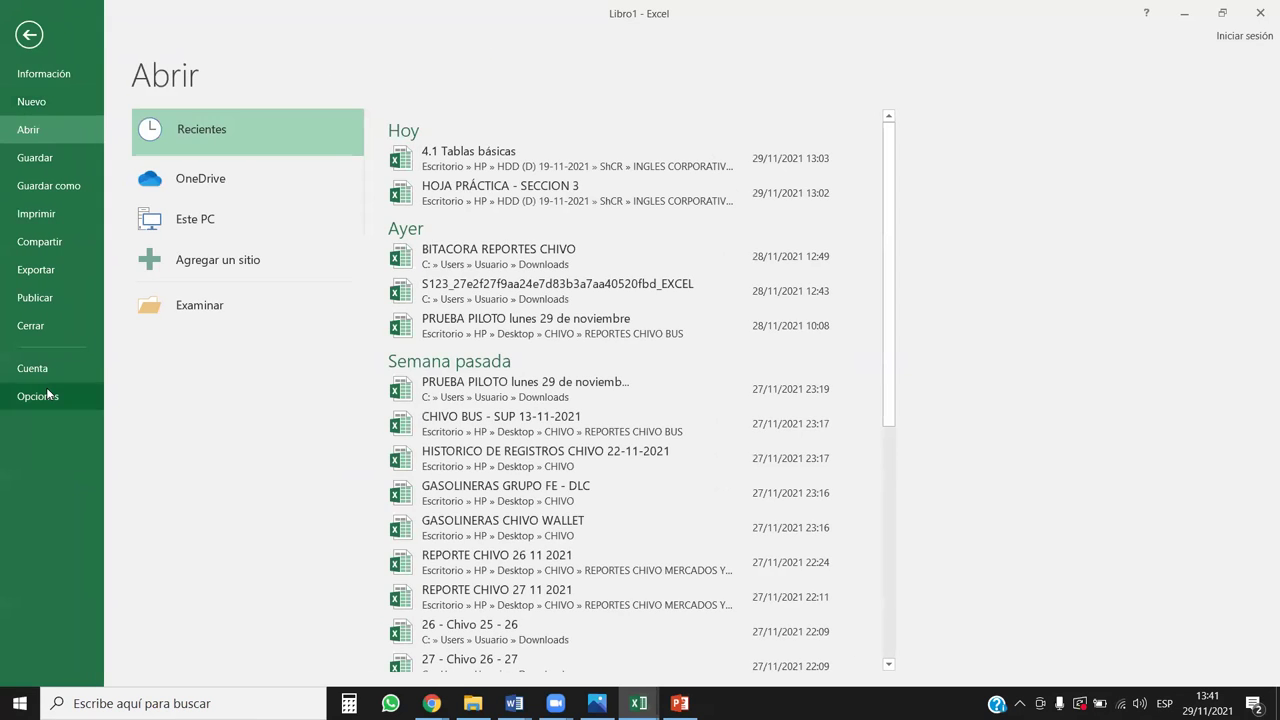
left_click(46, 390)
left_click(208, 251)
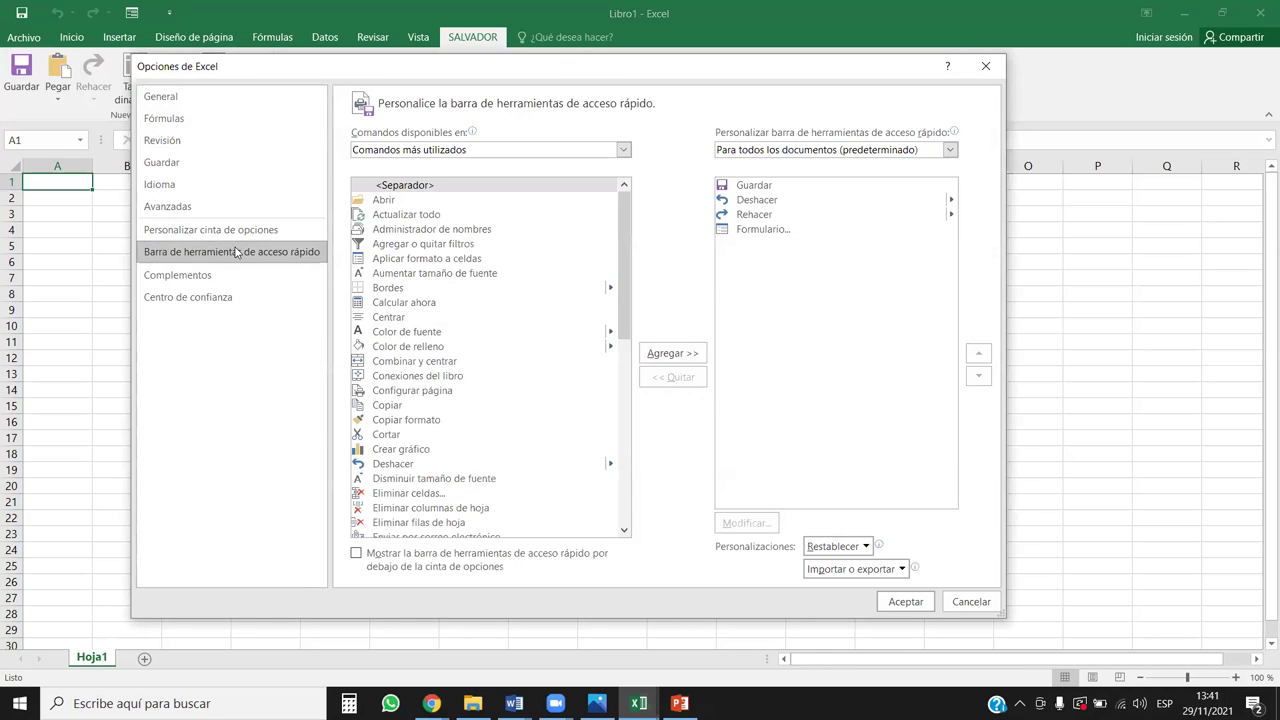
left_click(255, 207)
left_click(255, 229)
left_click(737, 350)
right_click(735, 350)
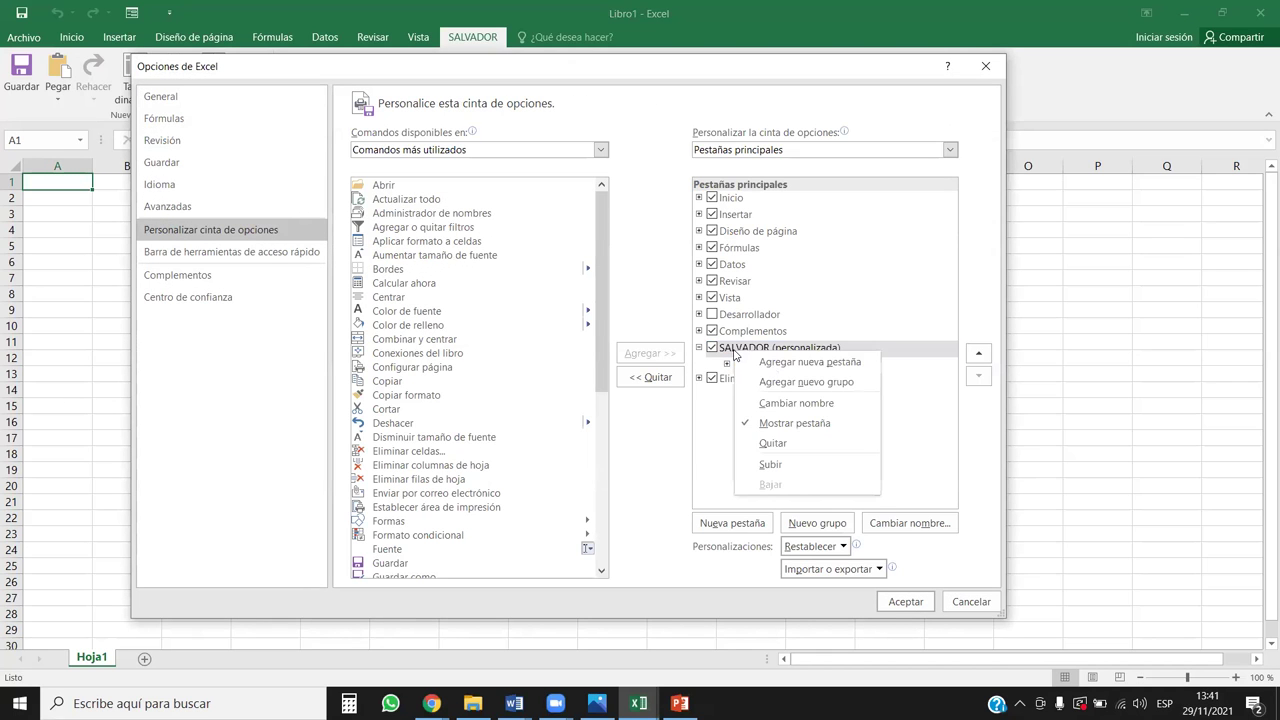
left_click(772, 443)
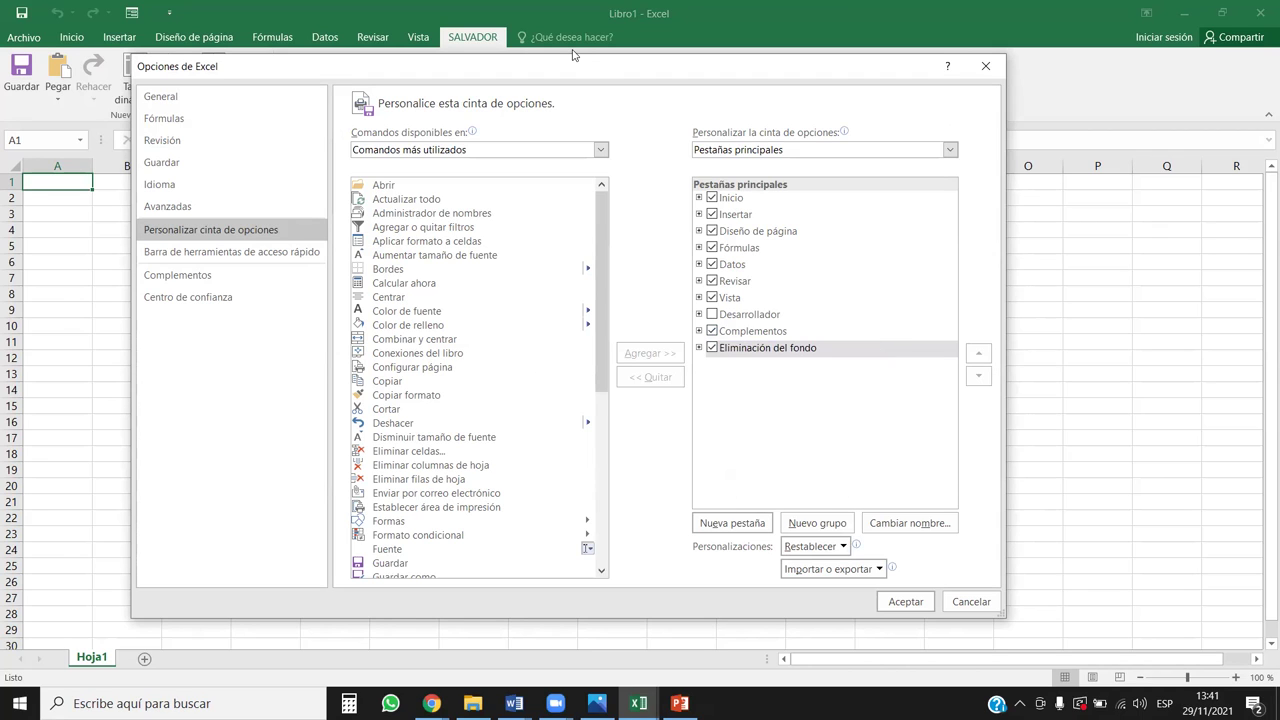
key("Return")
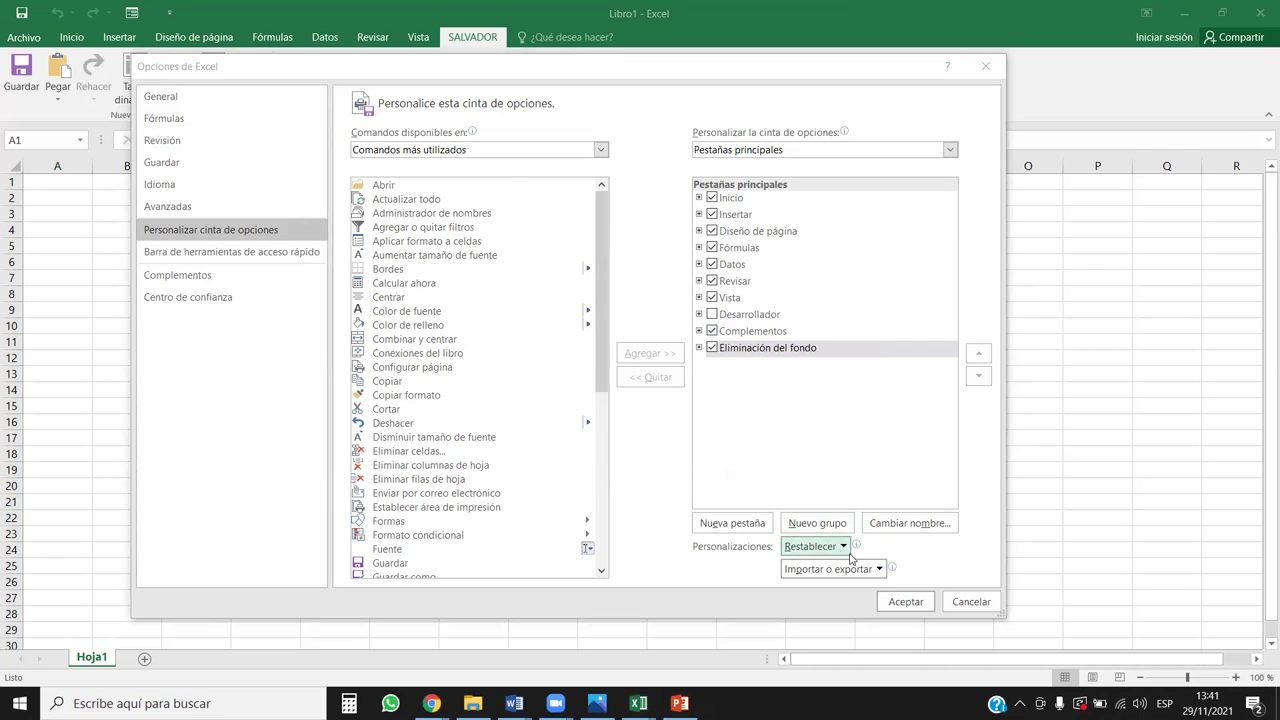
left_click(898, 600)
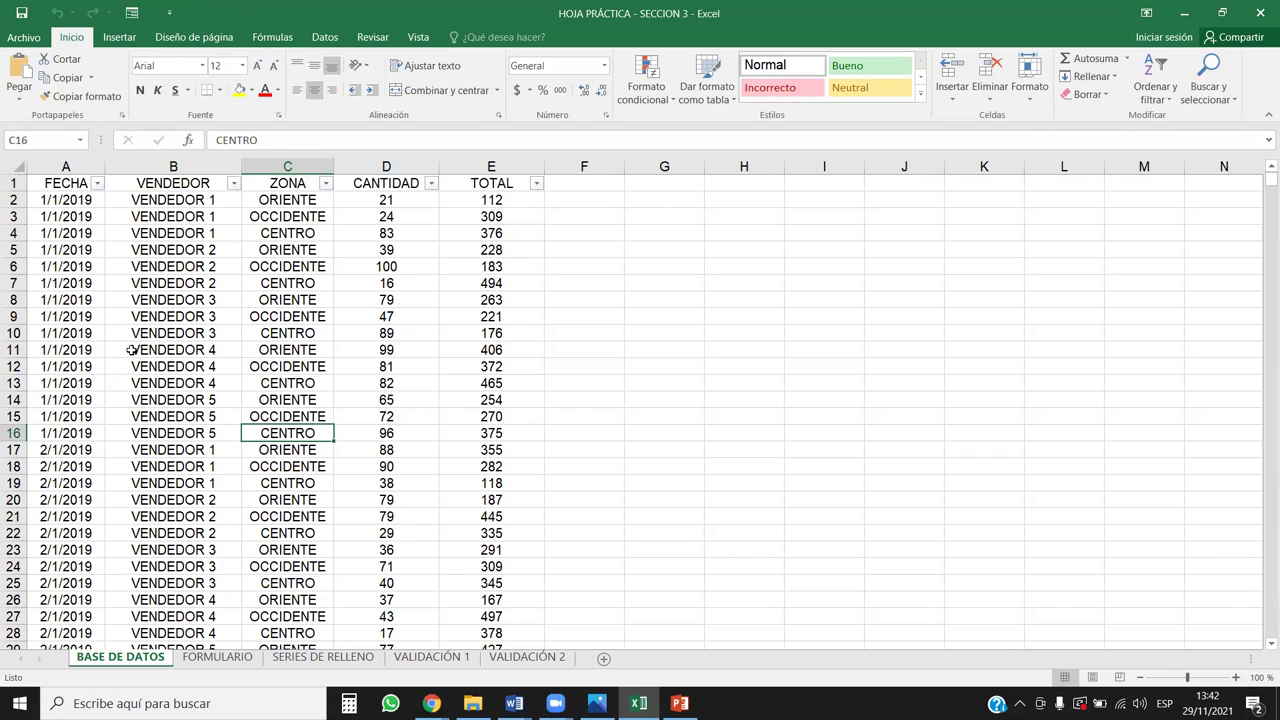
Show the Vista tab's view commands while selecting VENDEDOR cells B11 and B6.
left_click(165, 350)
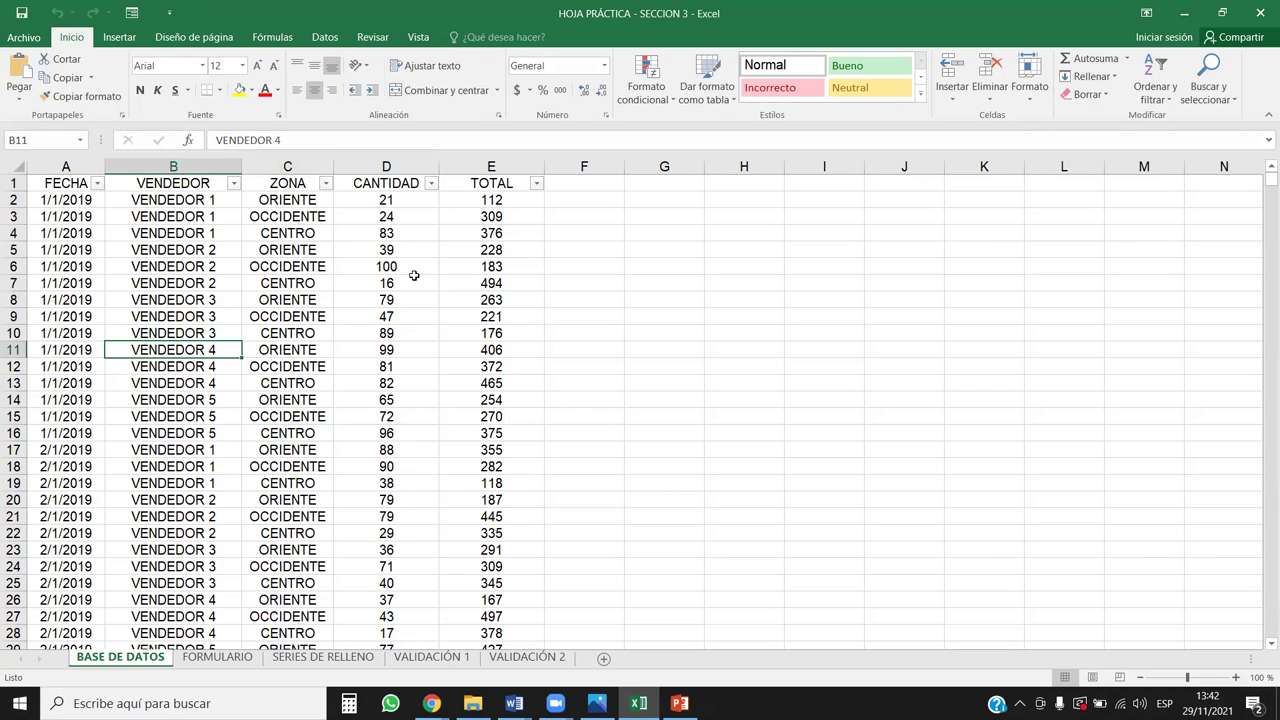
left_click(415, 40)
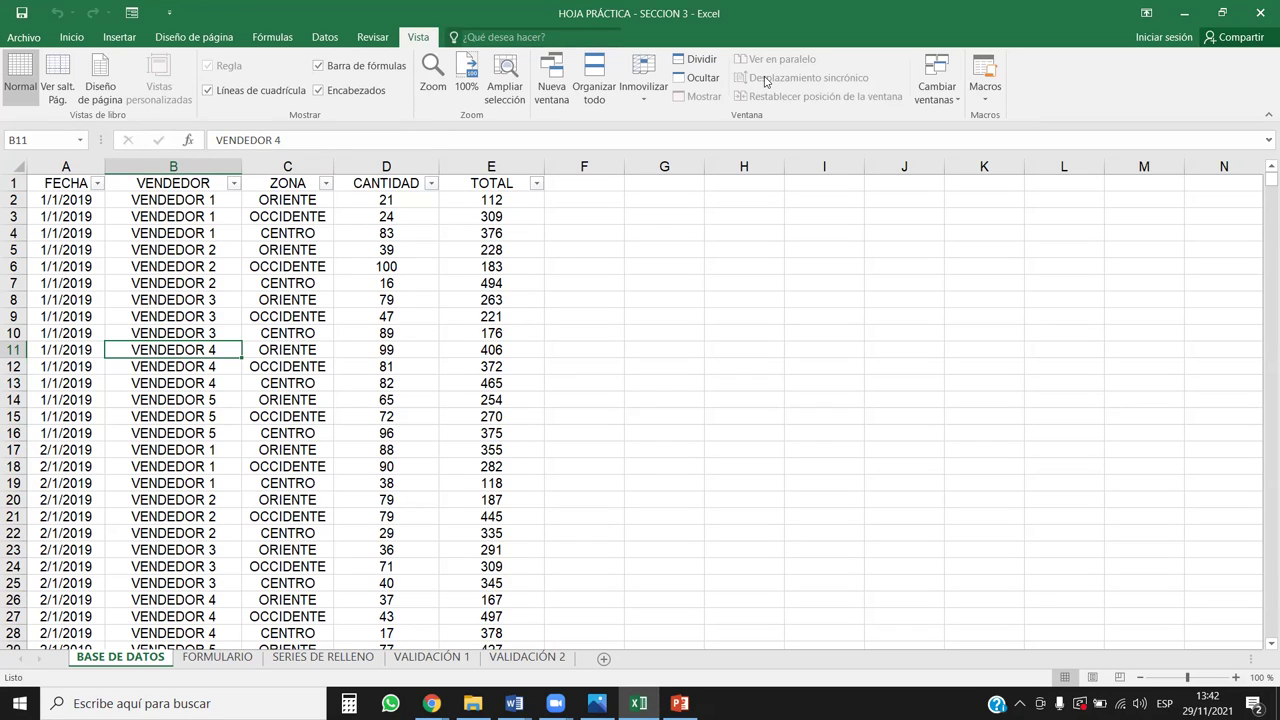
left_click_drag(125, 49, 203, 127)
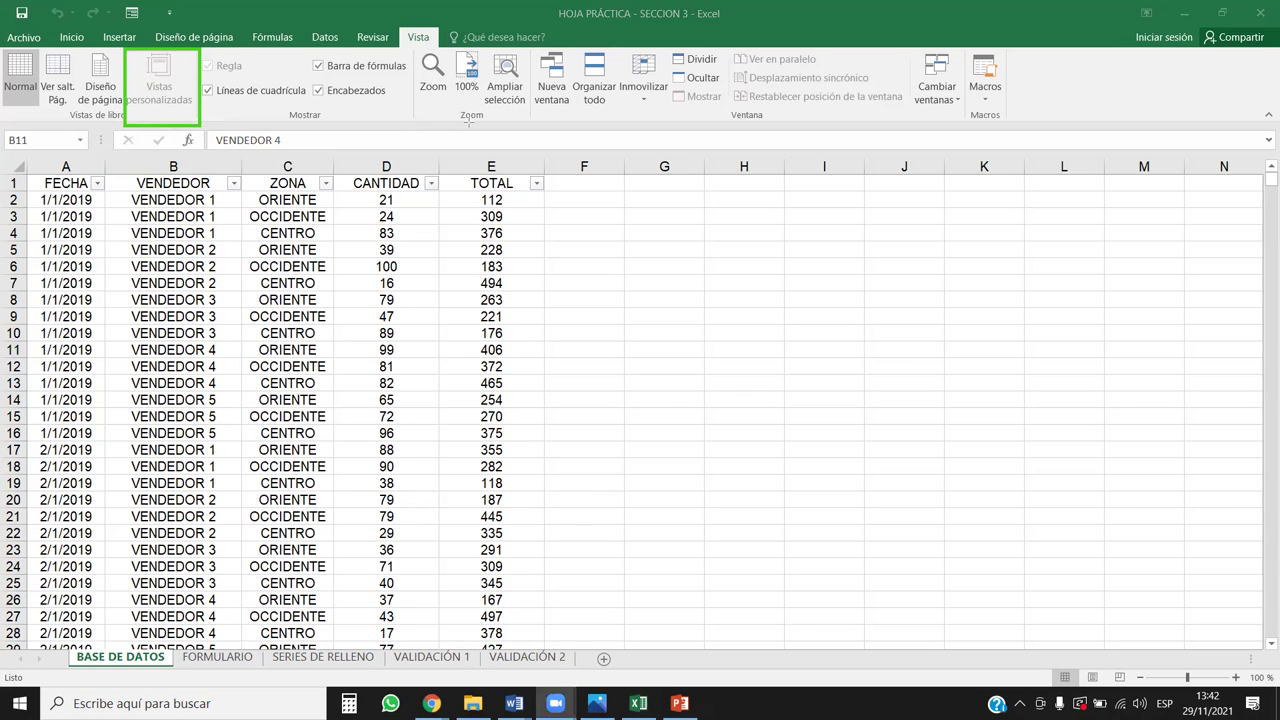
left_click(185, 71)
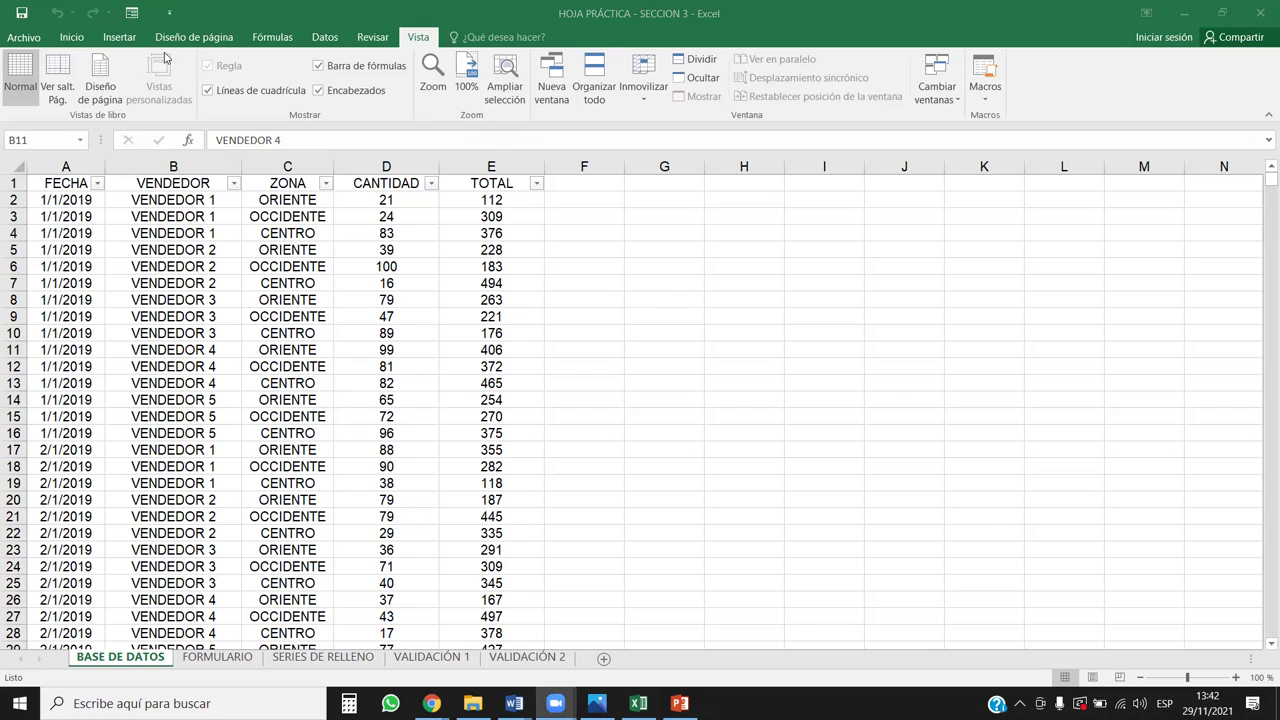
left_click(173, 266)
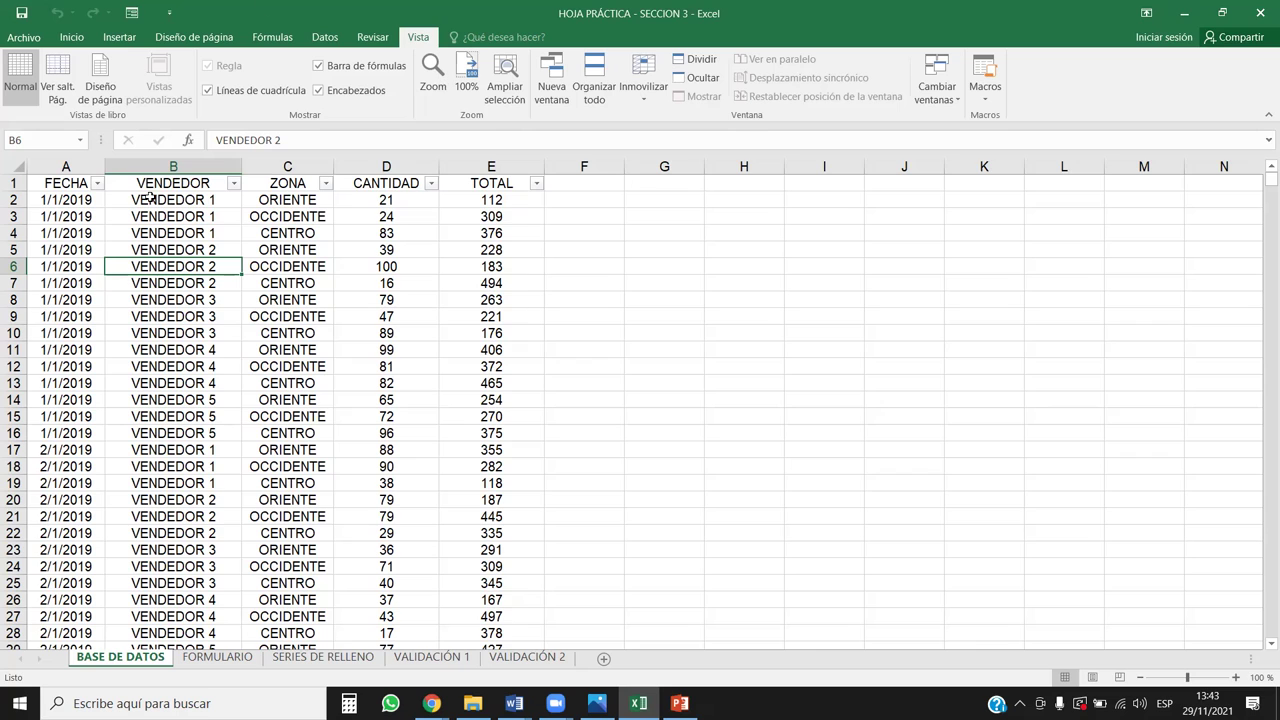
key("alt+Down")
left_click(95, 345)
left_click(98, 385)
left_click(126, 472)
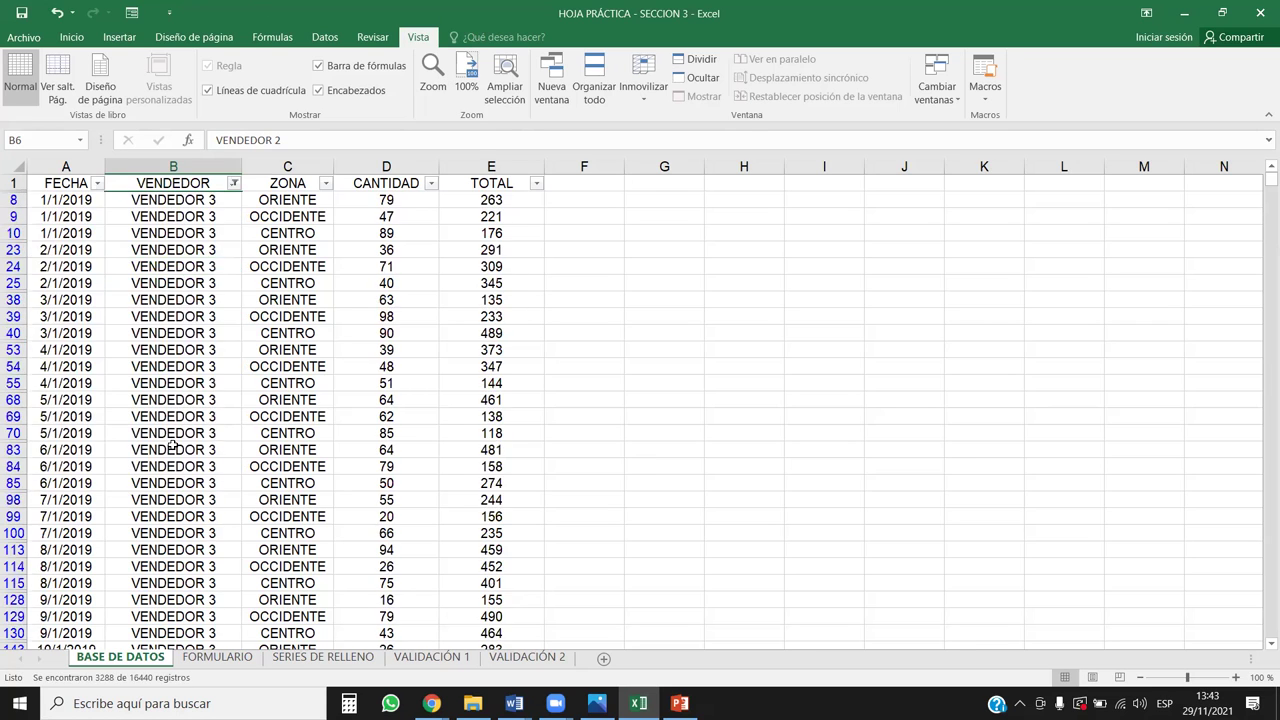
left_click(325, 183)
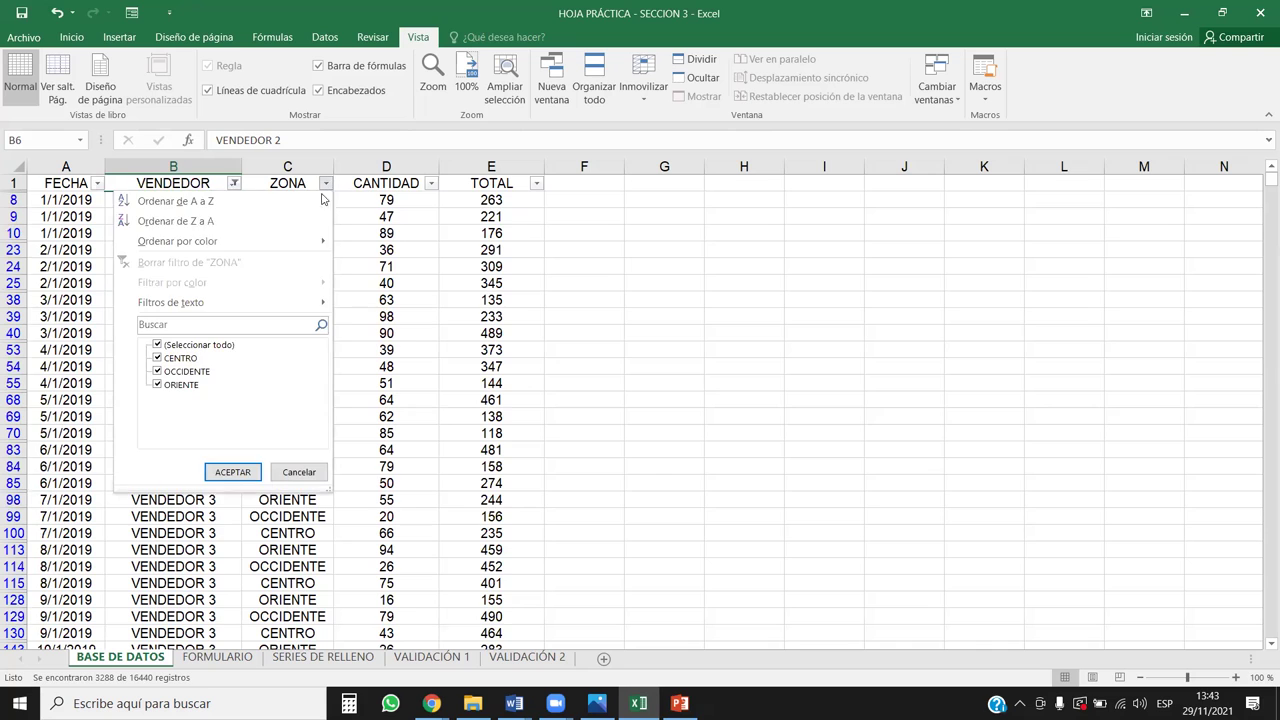
left_click(157, 344)
left_click(158, 385)
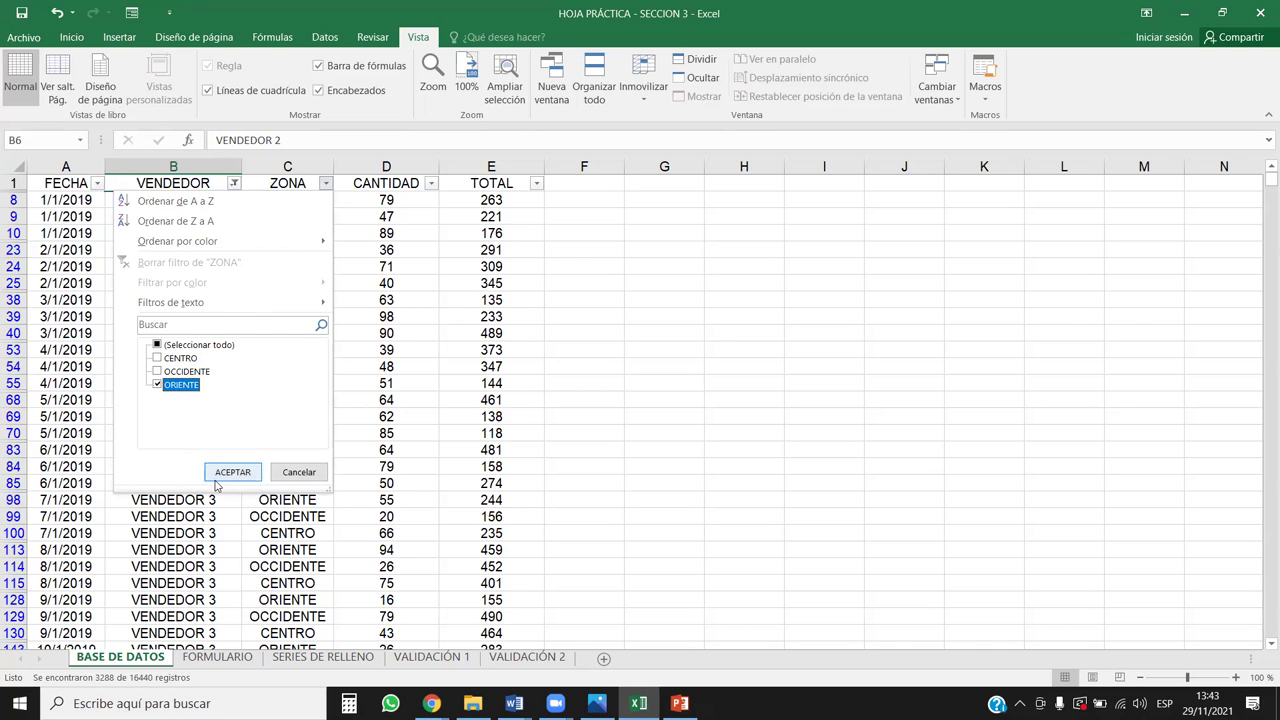
left_click(232, 472)
left_click(97, 184)
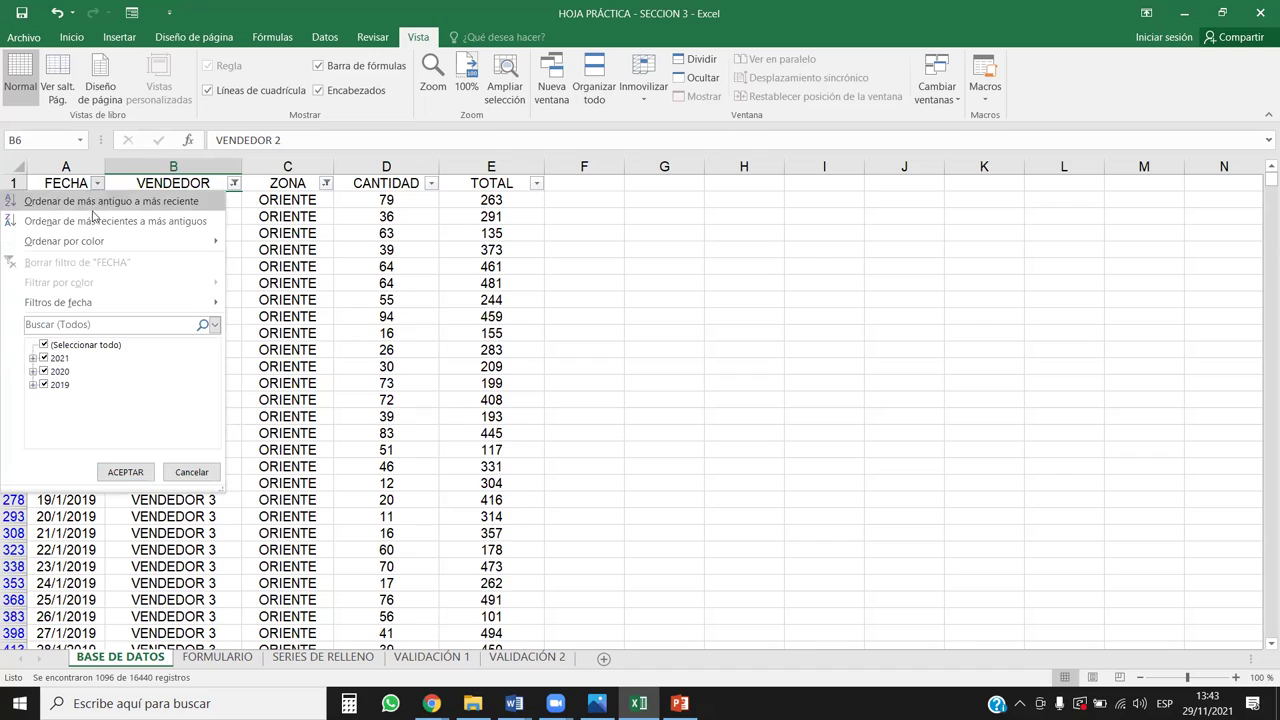
left_click(34, 358)
left_click(36, 346)
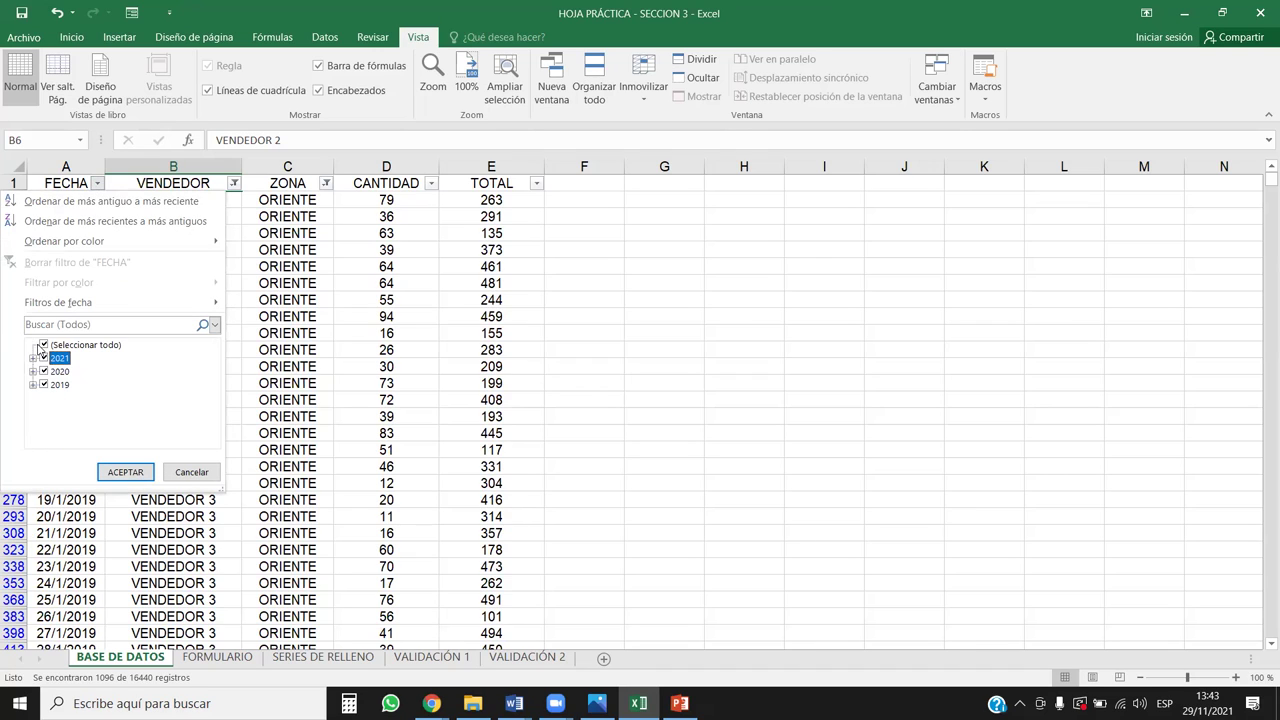
left_click(44, 345)
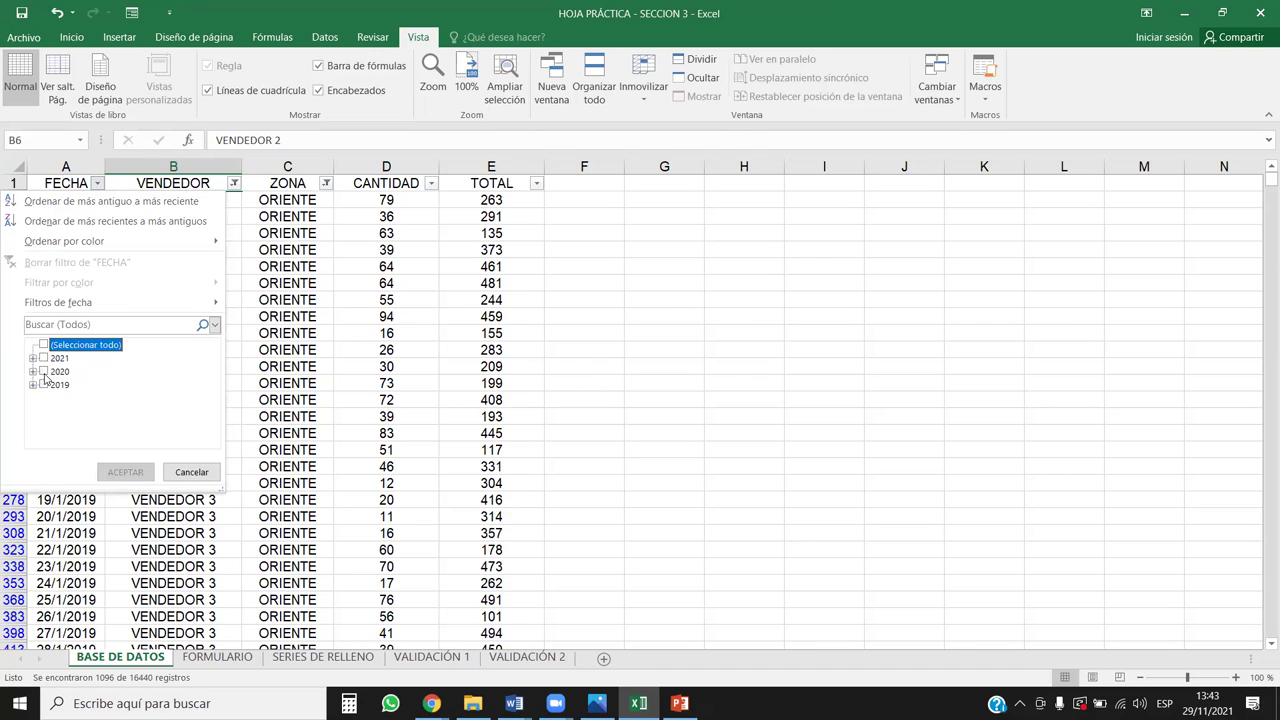
left_click(33, 385)
scroll(58, 404, "down", 1)
left_click(57, 428)
left_click(127, 472)
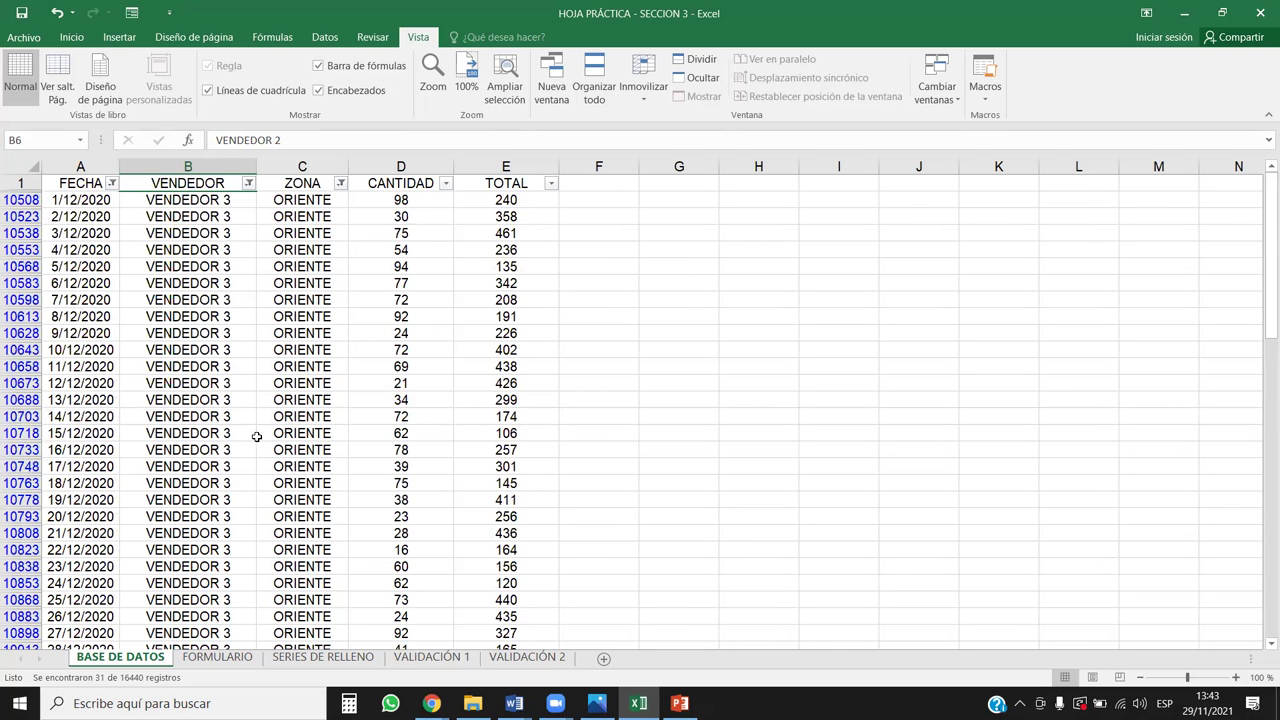
scroll(300, 390, "down", 1)
scroll(327, 372, "up", 1)
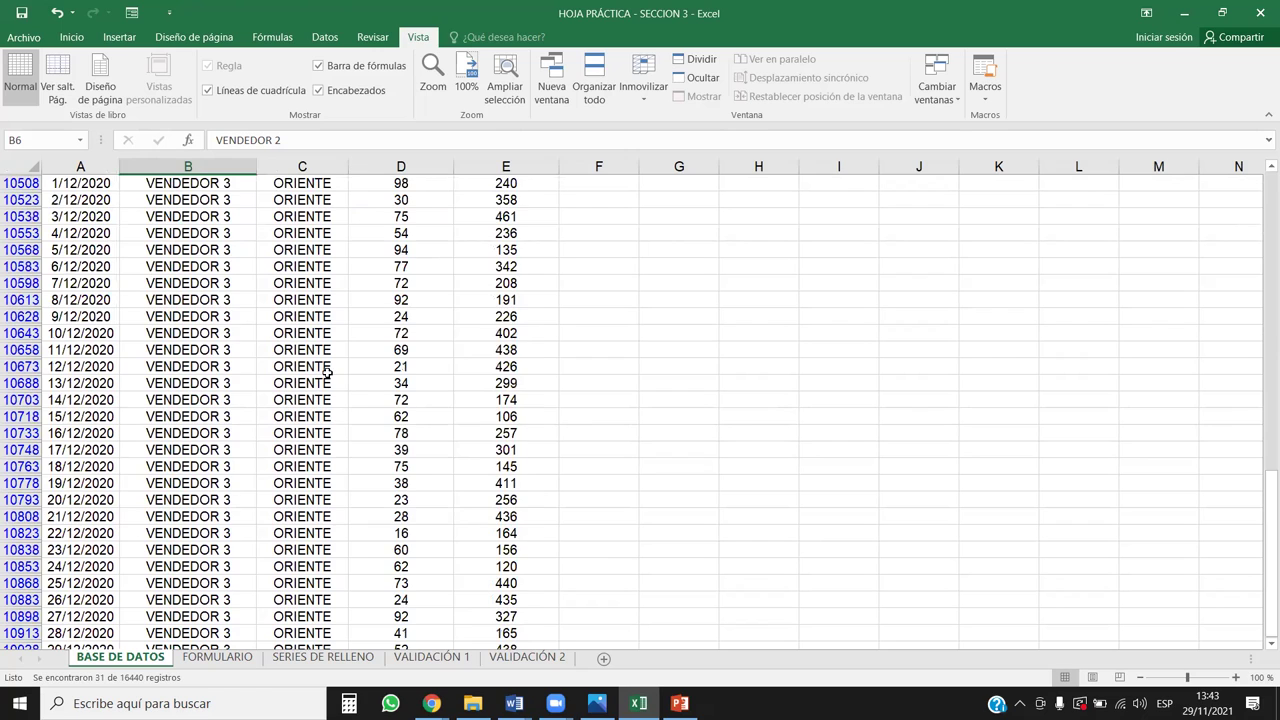
scroll(327, 372, "up", 1)
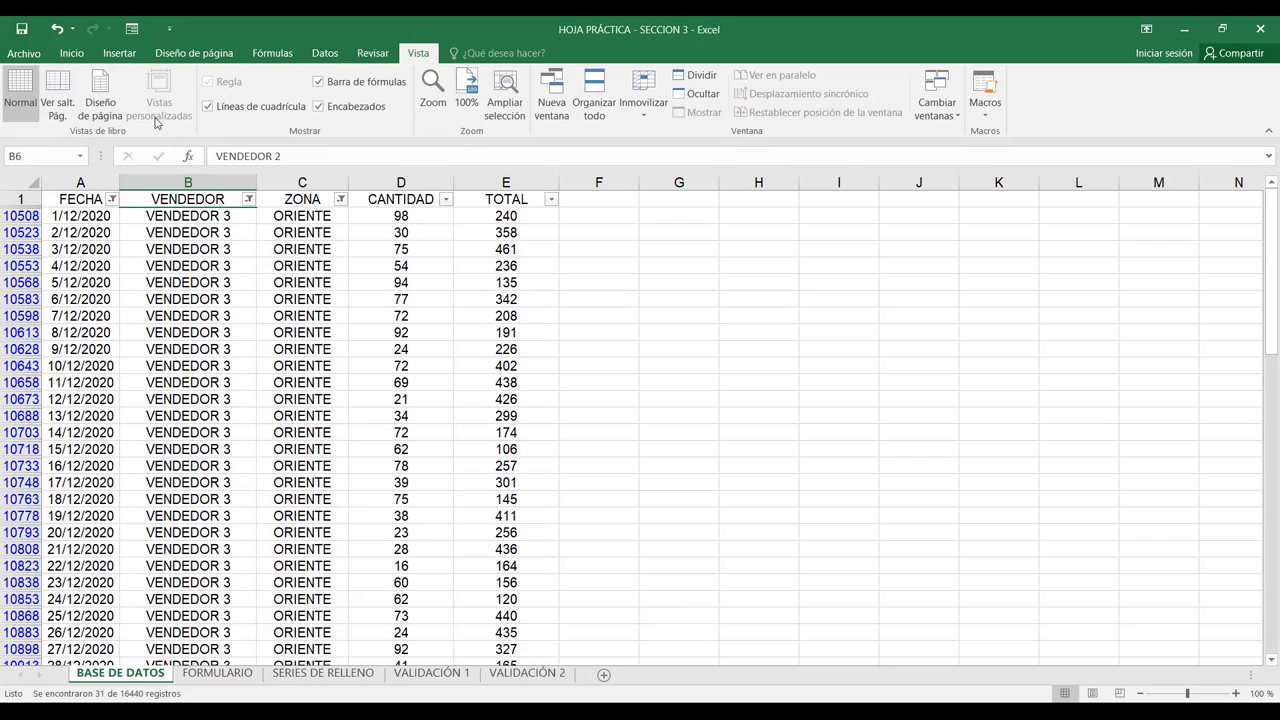
left_click(270, 336)
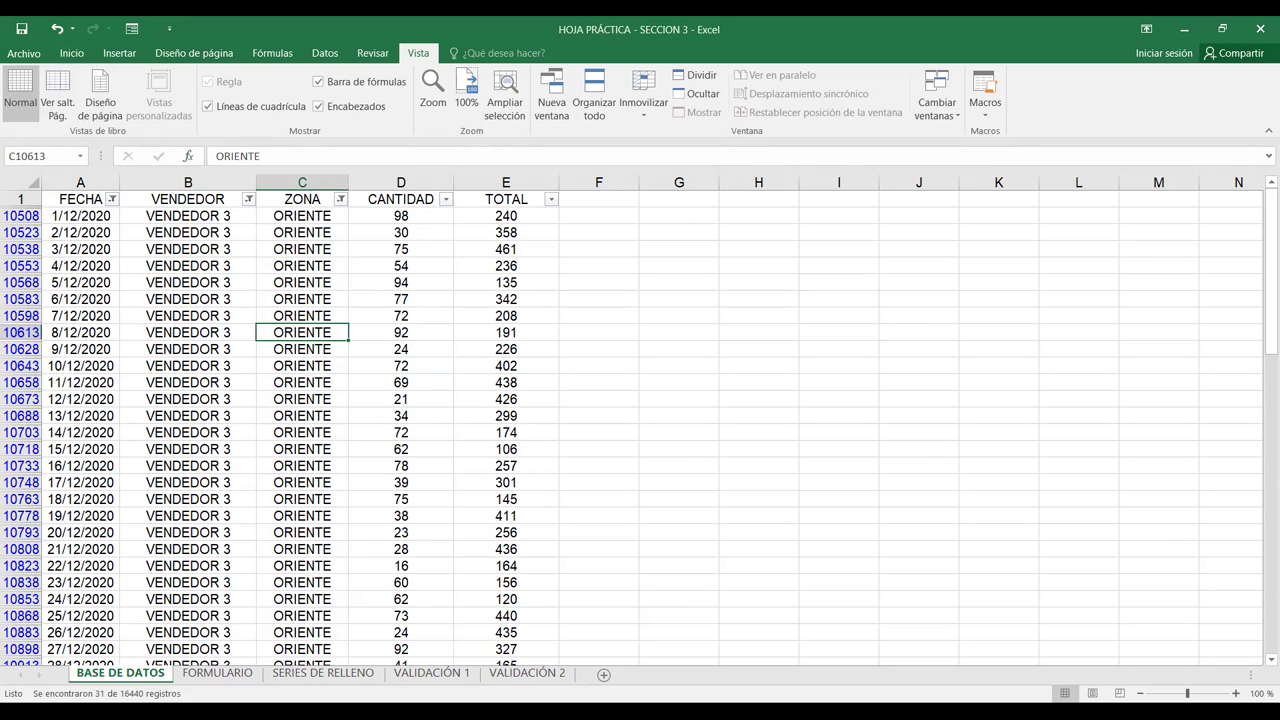
key("ctrl+n")
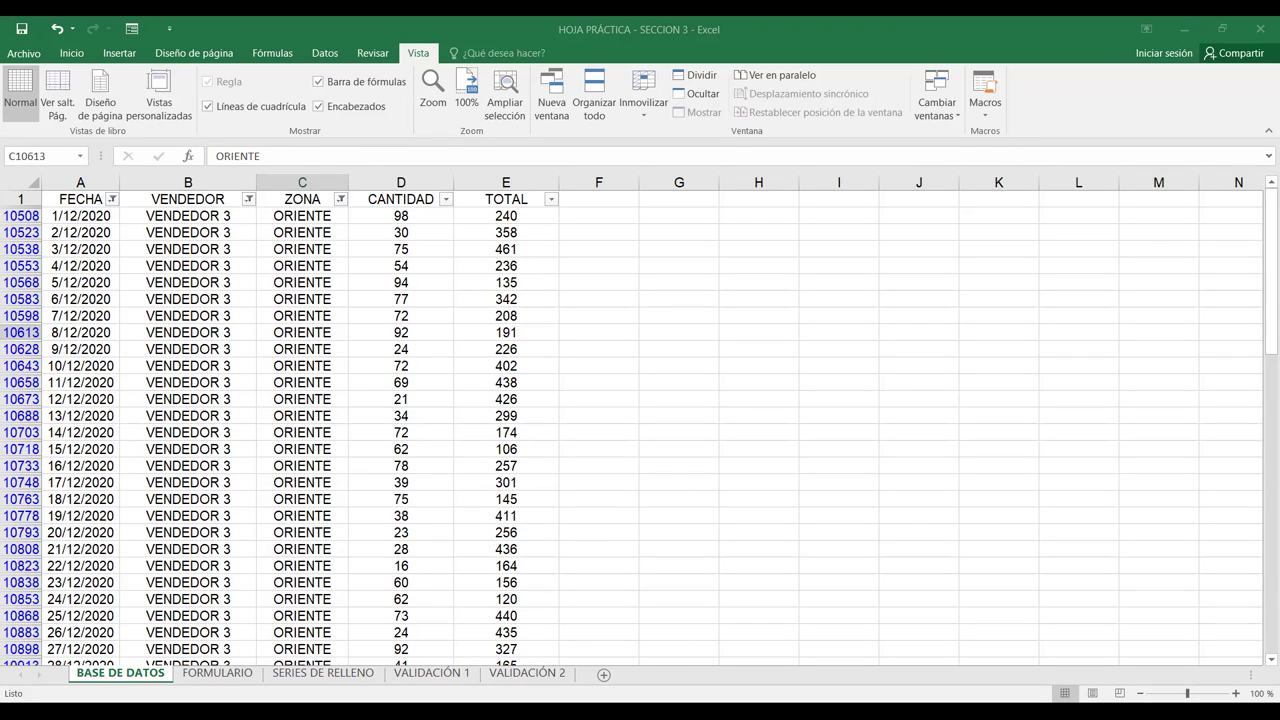
Copy the BASE DE DATOS sheet into Libro2 using Mover o copiar with Crear una copia ticked.
right_click(123, 673)
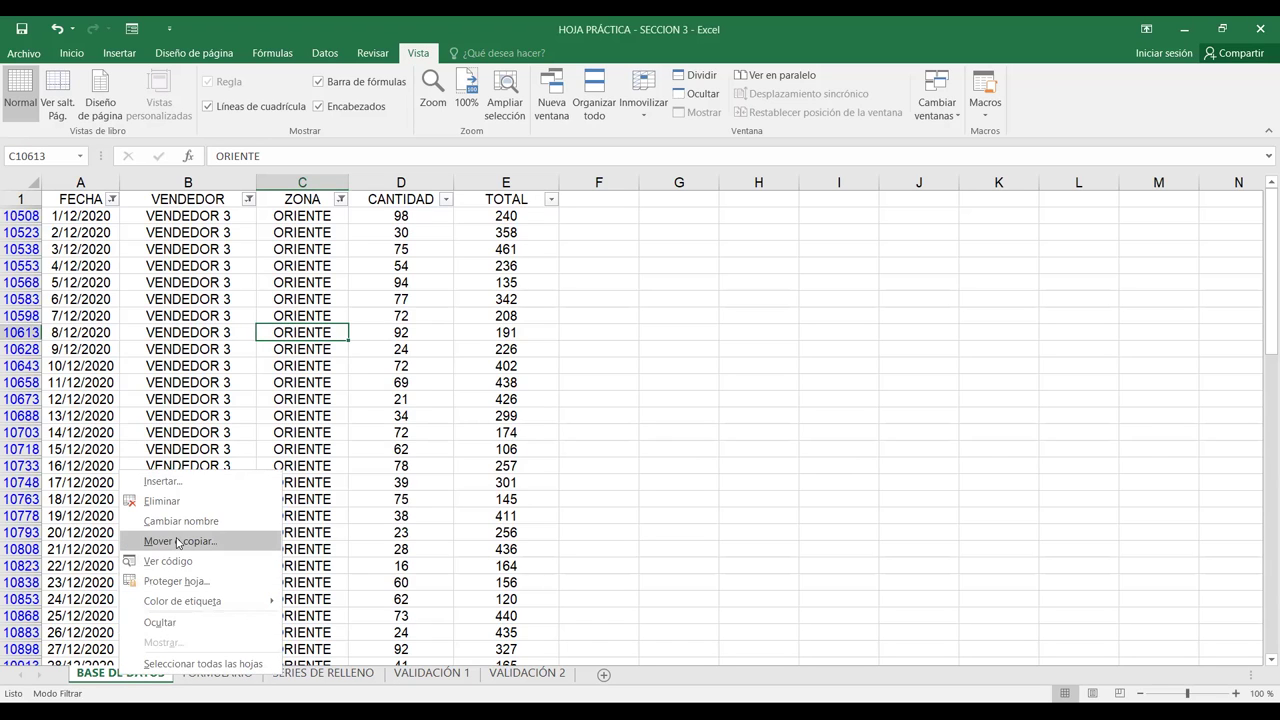
left_click(186, 545)
left_click(99, 612)
left_click(133, 481)
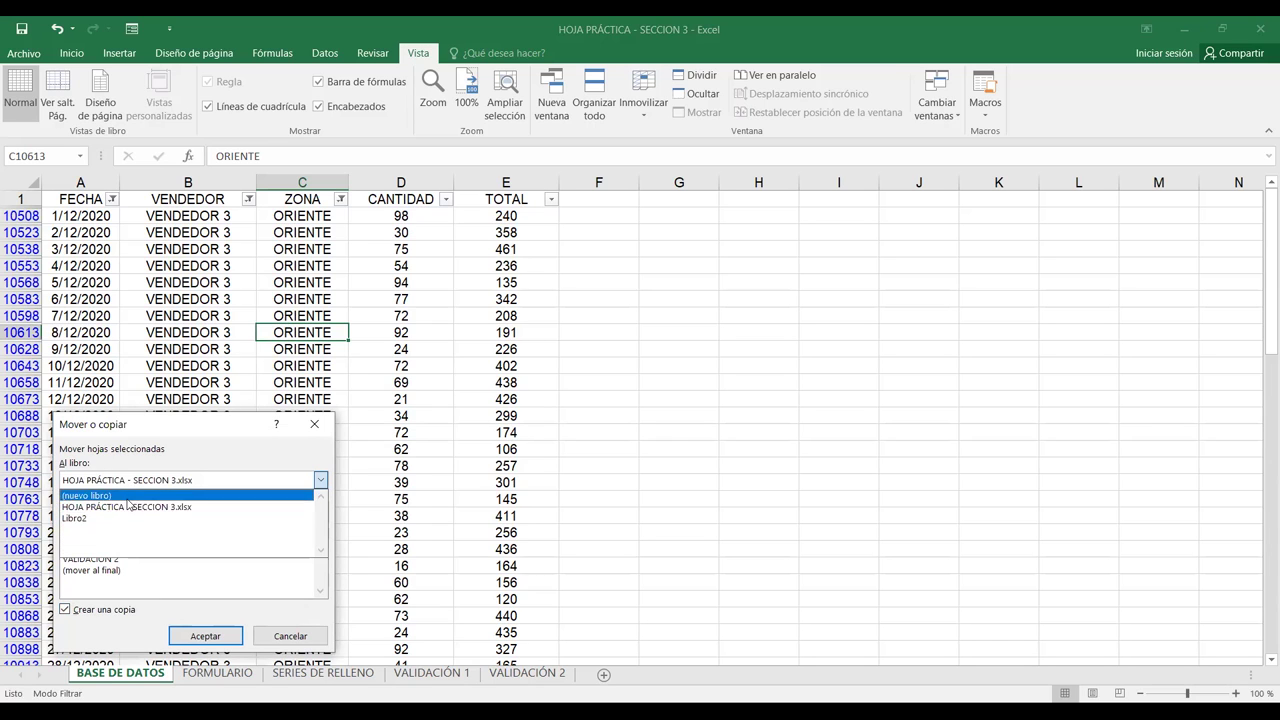
left_click(99, 519)
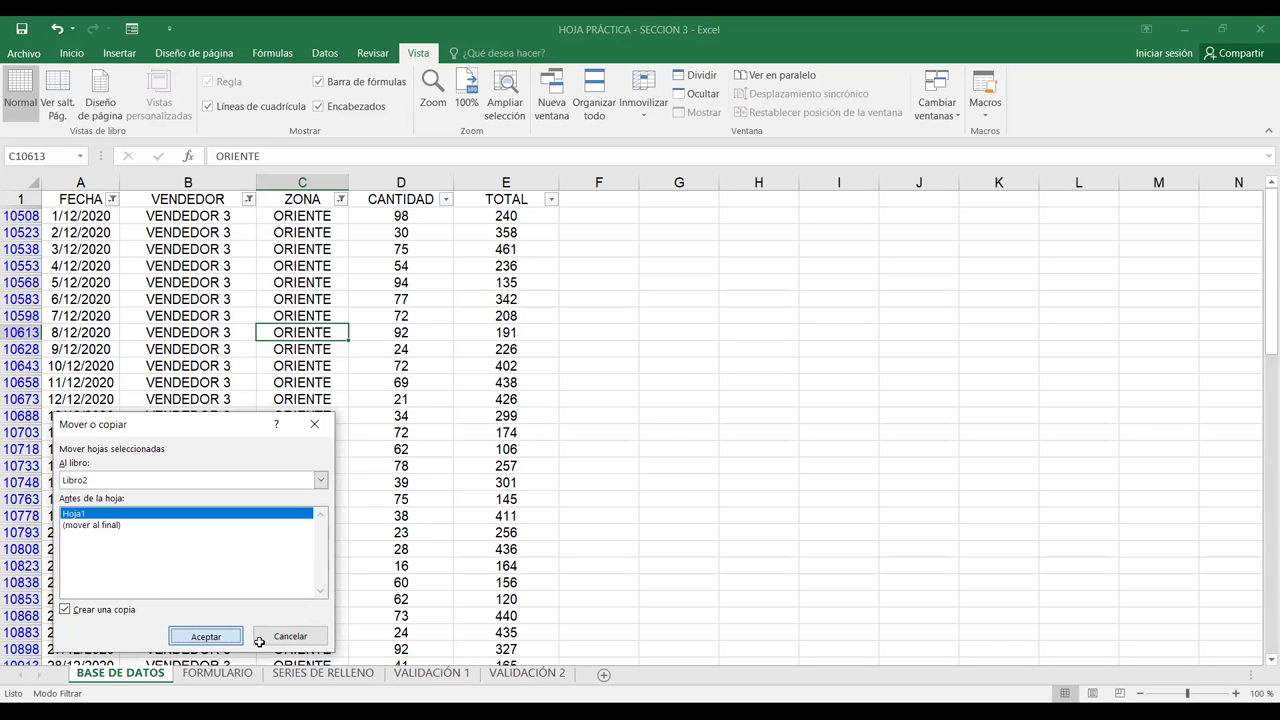
left_click(259, 641)
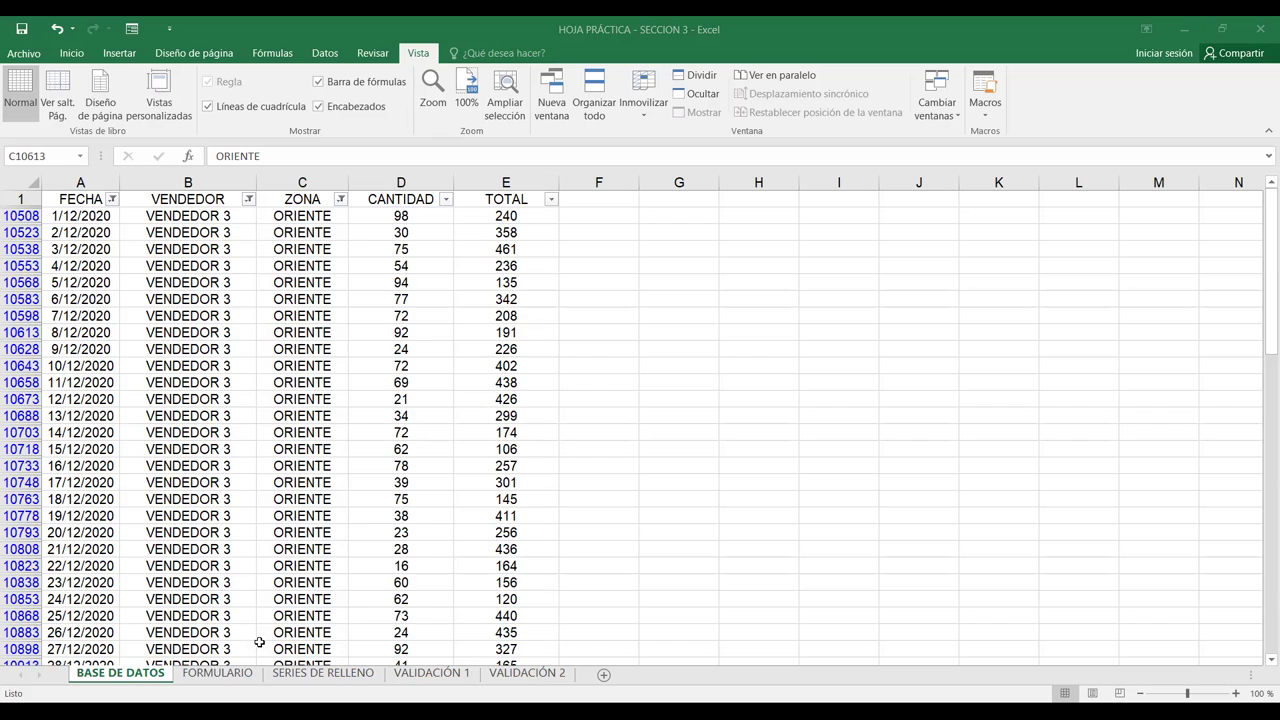
Add a custom view in Vistas personalizadas named V3_ORIENTE_DIC2020 for the filtered layout.
key("alt+w")
key("c")
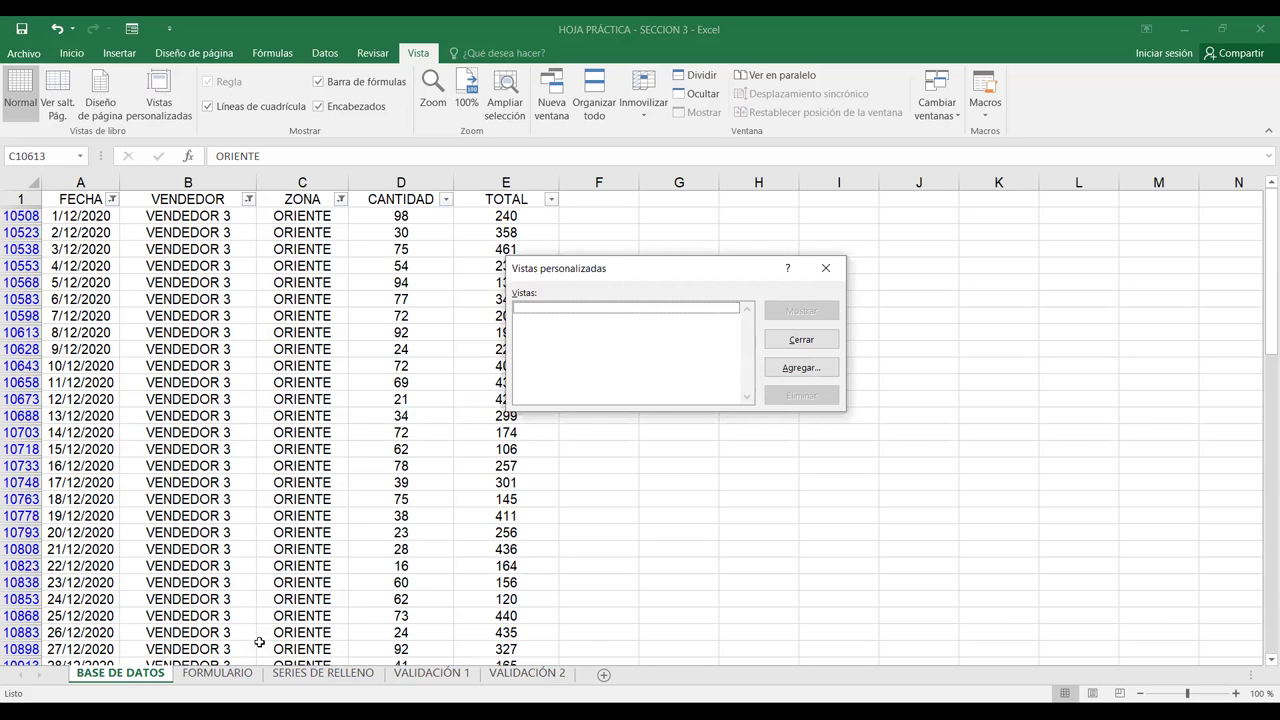
left_click(826, 268)
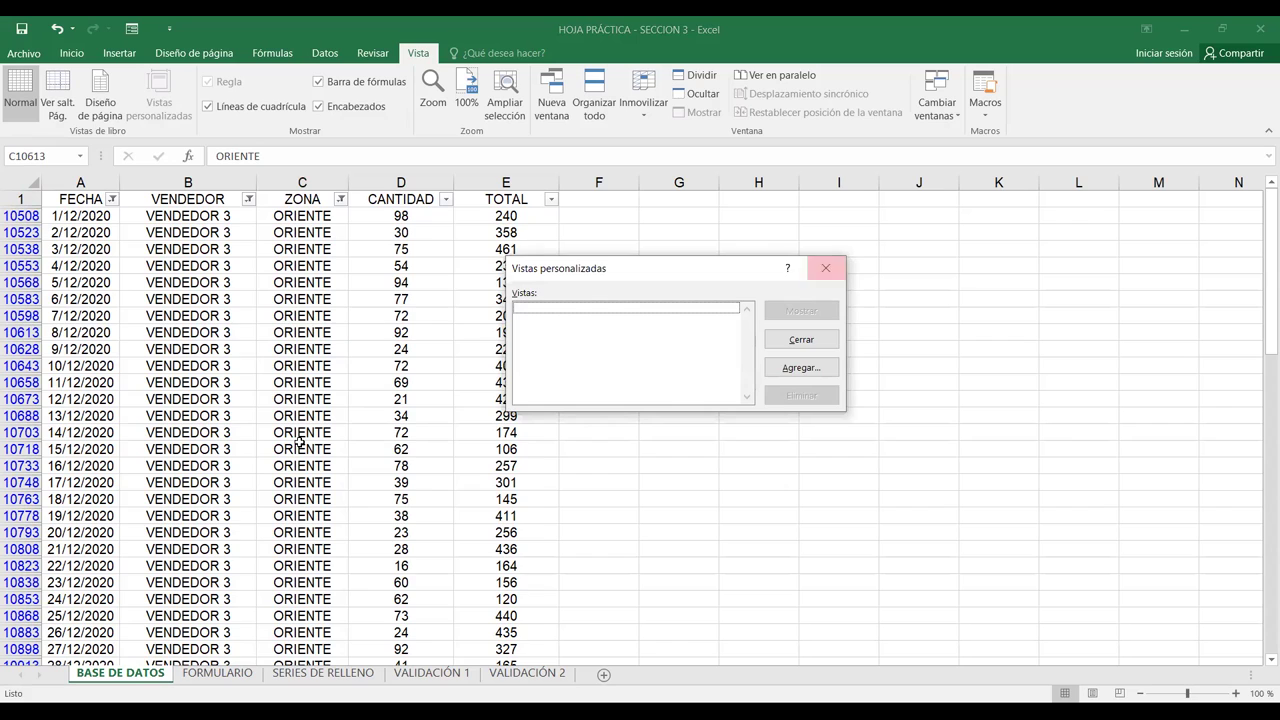
left_click(825, 268)
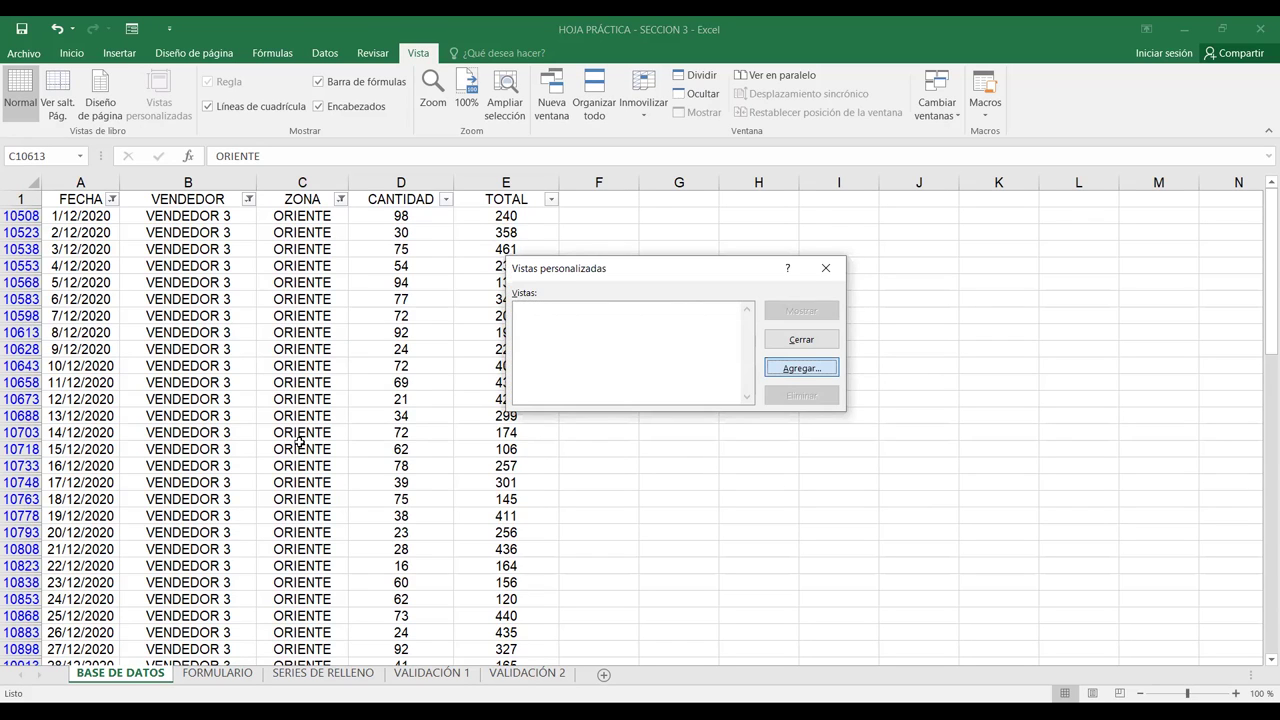
key("Return")
type("V3")
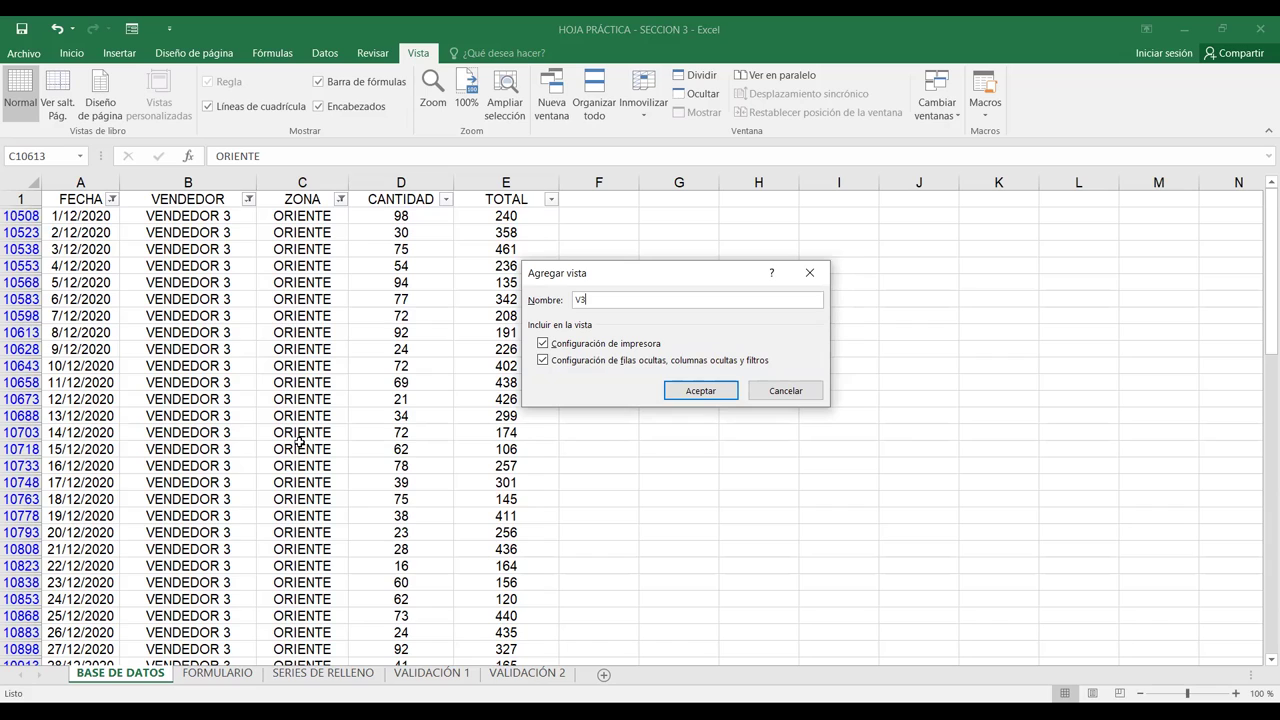
type("ORIENTE")
type("D")
key("BackSpace")
type("_DIC2020")
type("_")
key("Return")
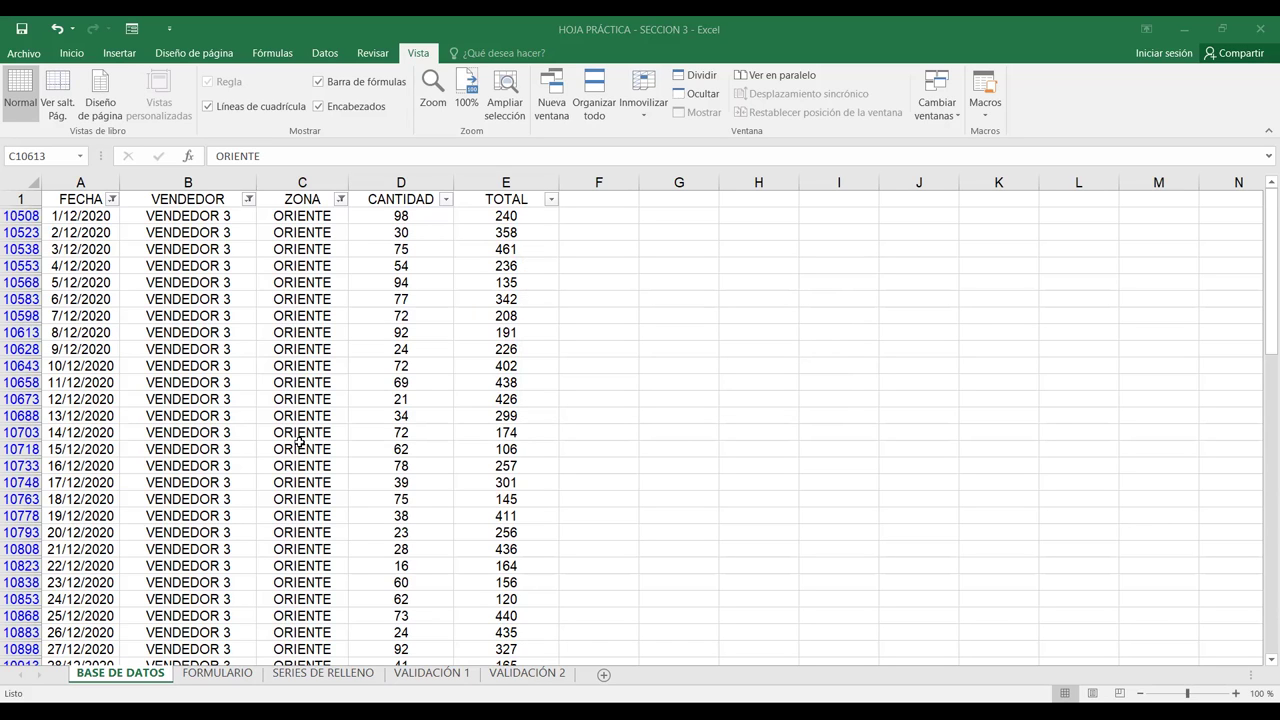
Reopen Vistas personalizadas to confirm the new view is listed, then close it.
key("alt+w")
key("c")
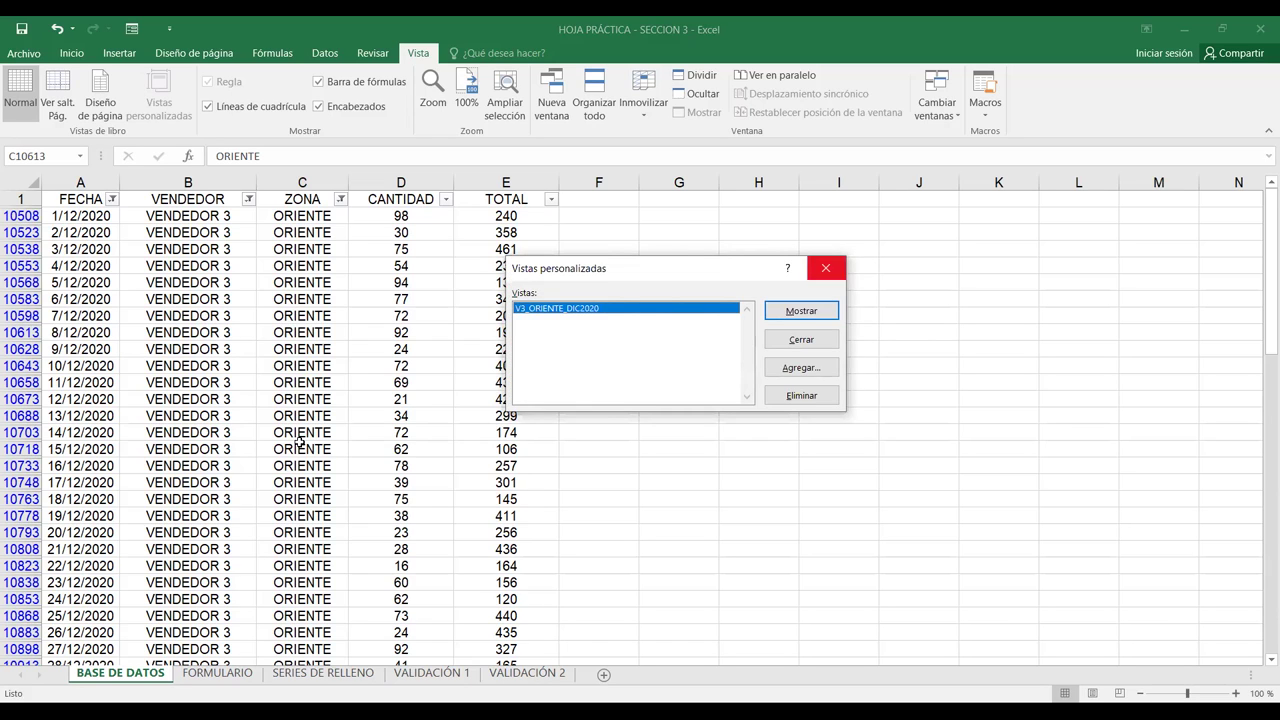
key("Escape")
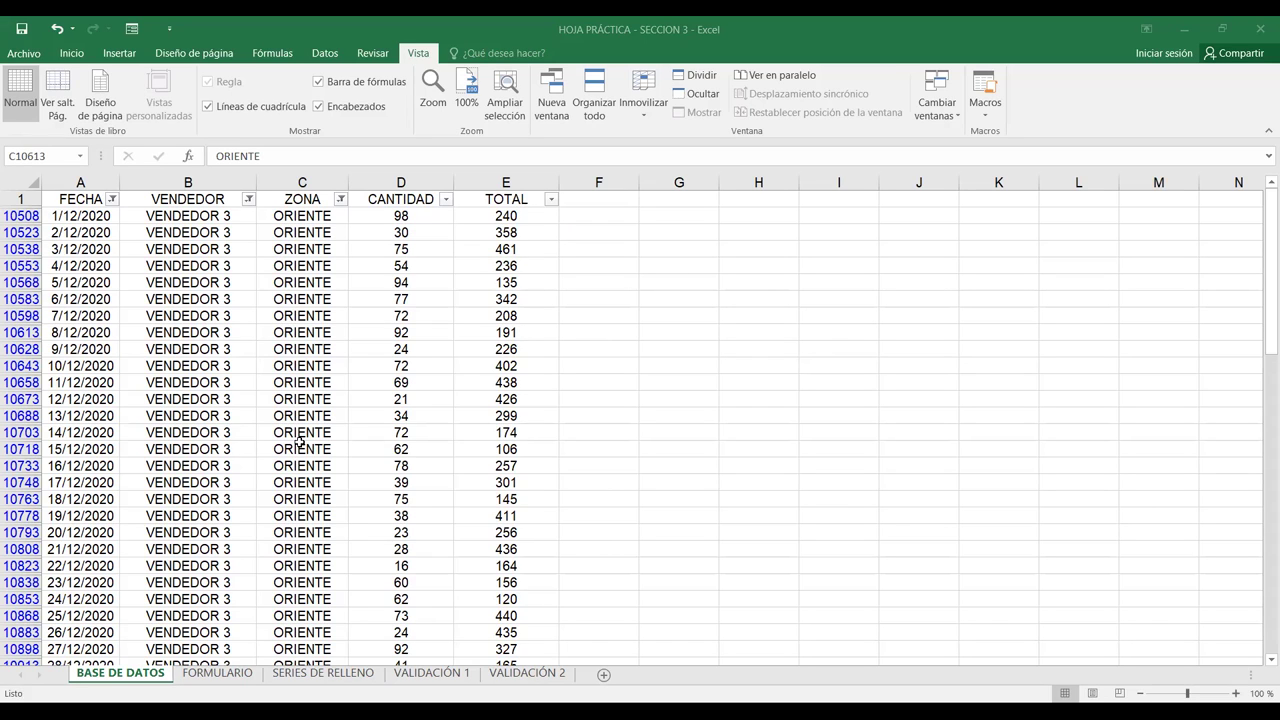
Filter the VENDEDOR column to show only VENDEDOR 3.
key("alt+Down")
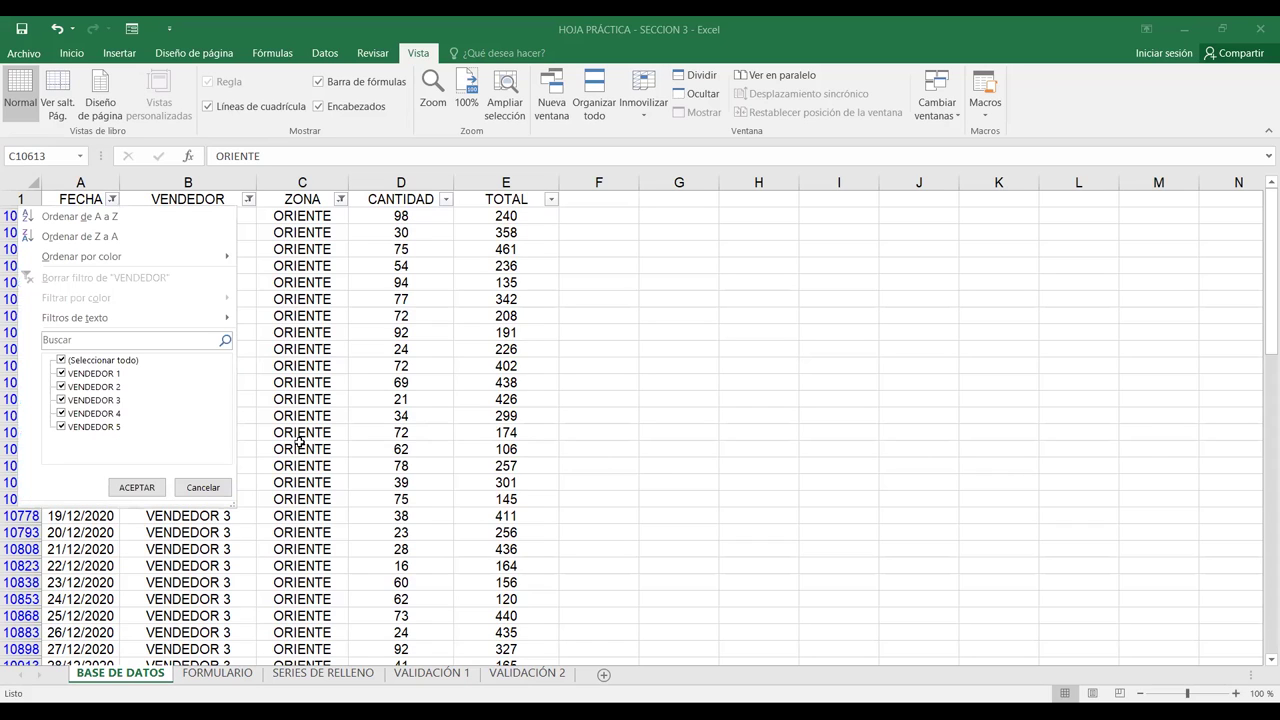
key("space")
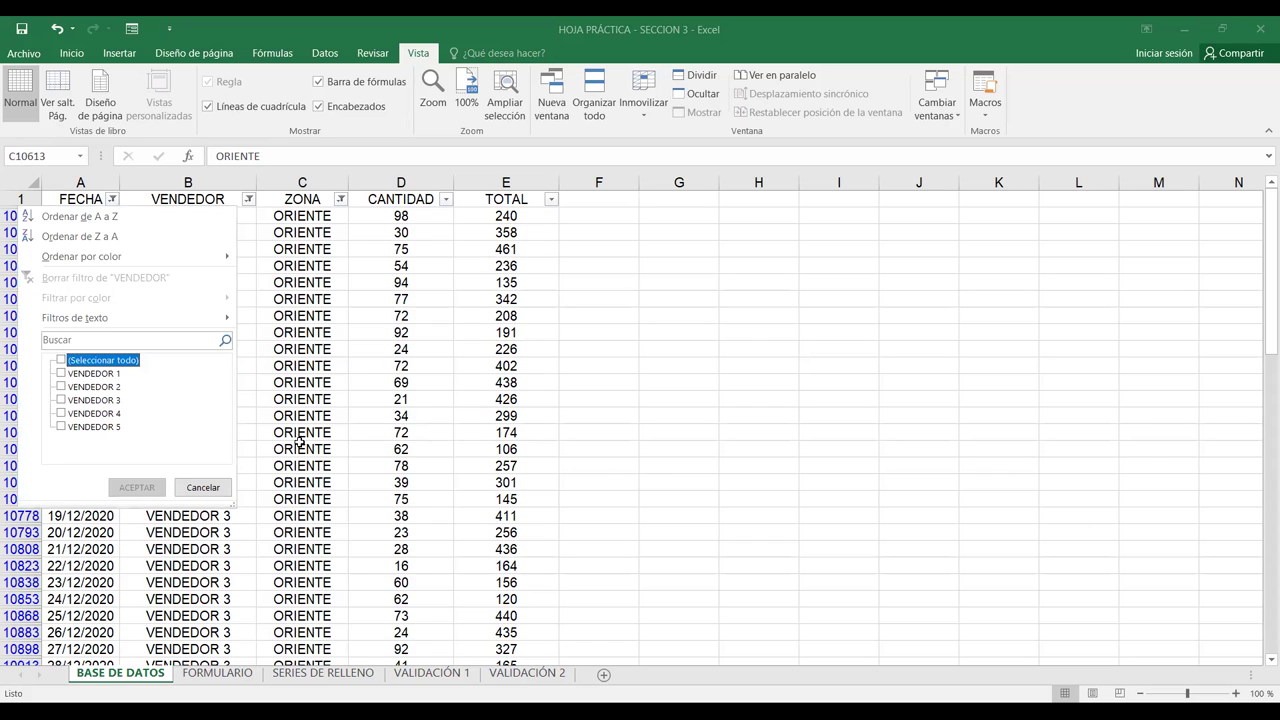
key("Down")
key("Down")
key("Down")
key("space")
key("Return")
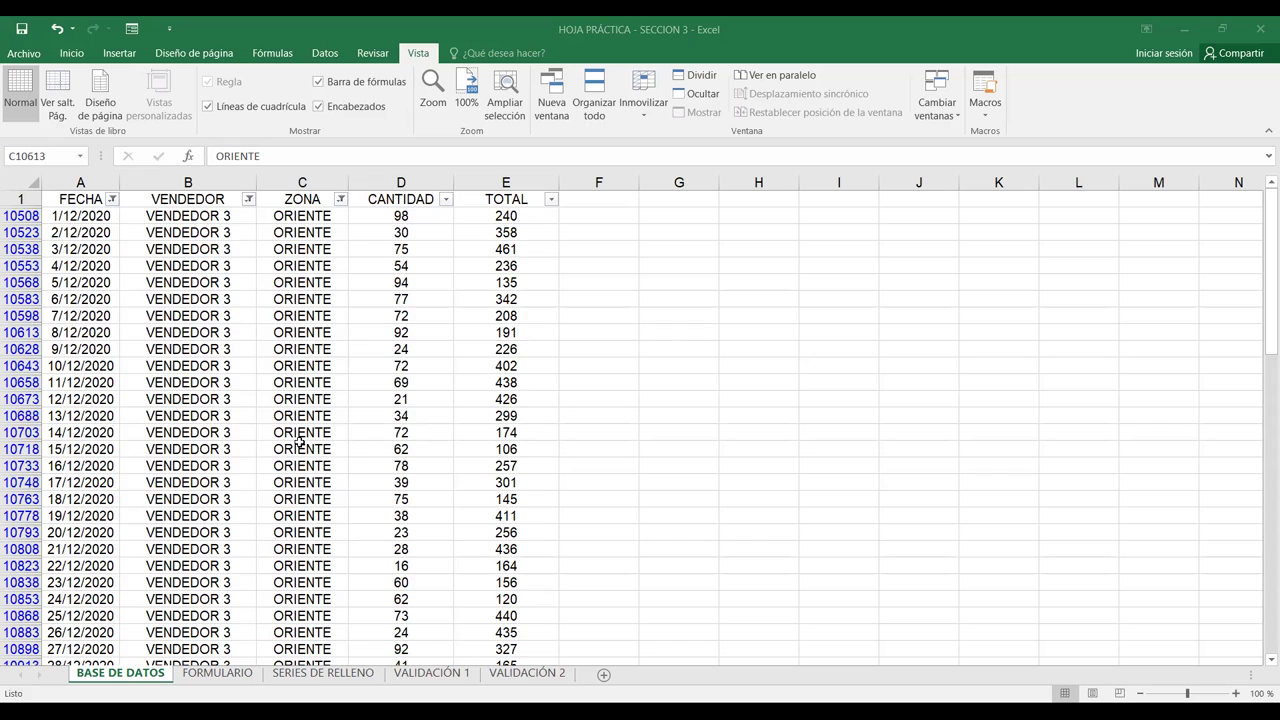
Filter the ZONA column to show only ORIENTE.
key("alt+Down")
key("space")
key("Down")
key("Down")
key("Down")
key("space")
key("Tab")
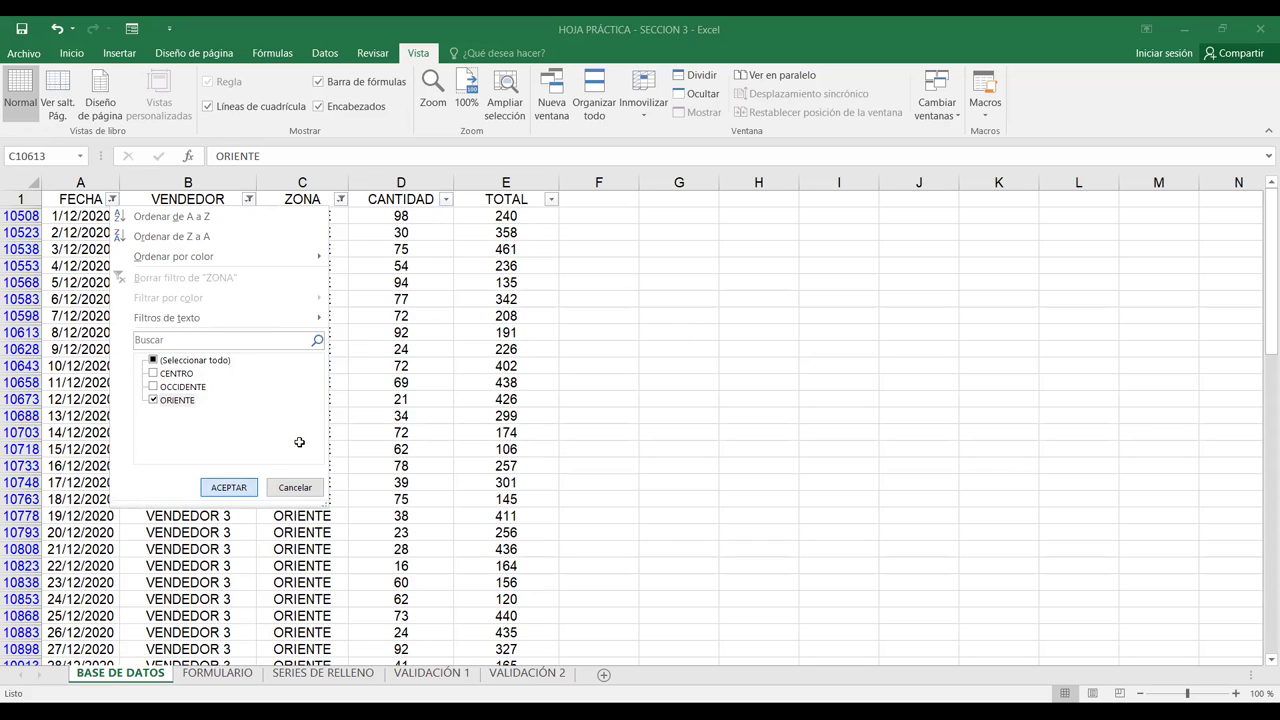
key("Return")
Filter the FECHA column to December 2020 only.
key("Left")
key("Left")
key("alt+Down")
key("space")
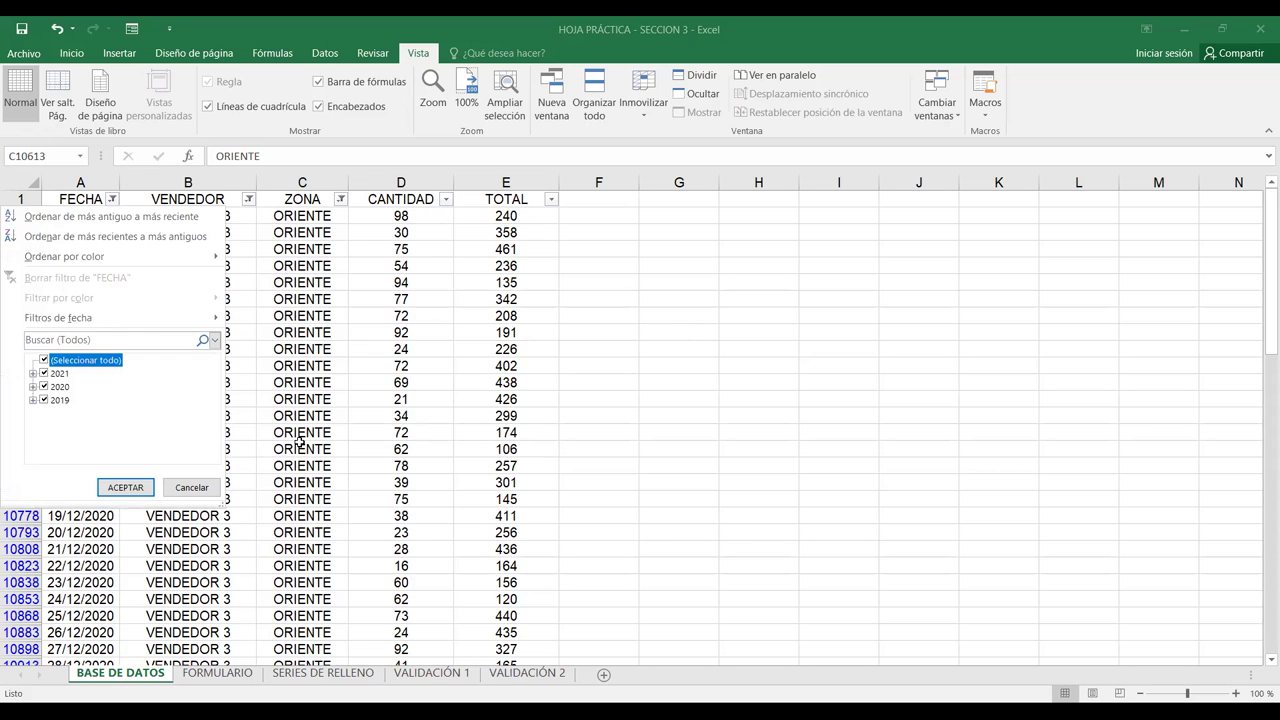
key("Down")
key("Down")
key("Right")
key("Down")
key("Down")
key("Down")
key("space")
key("Tab")
key("Return")
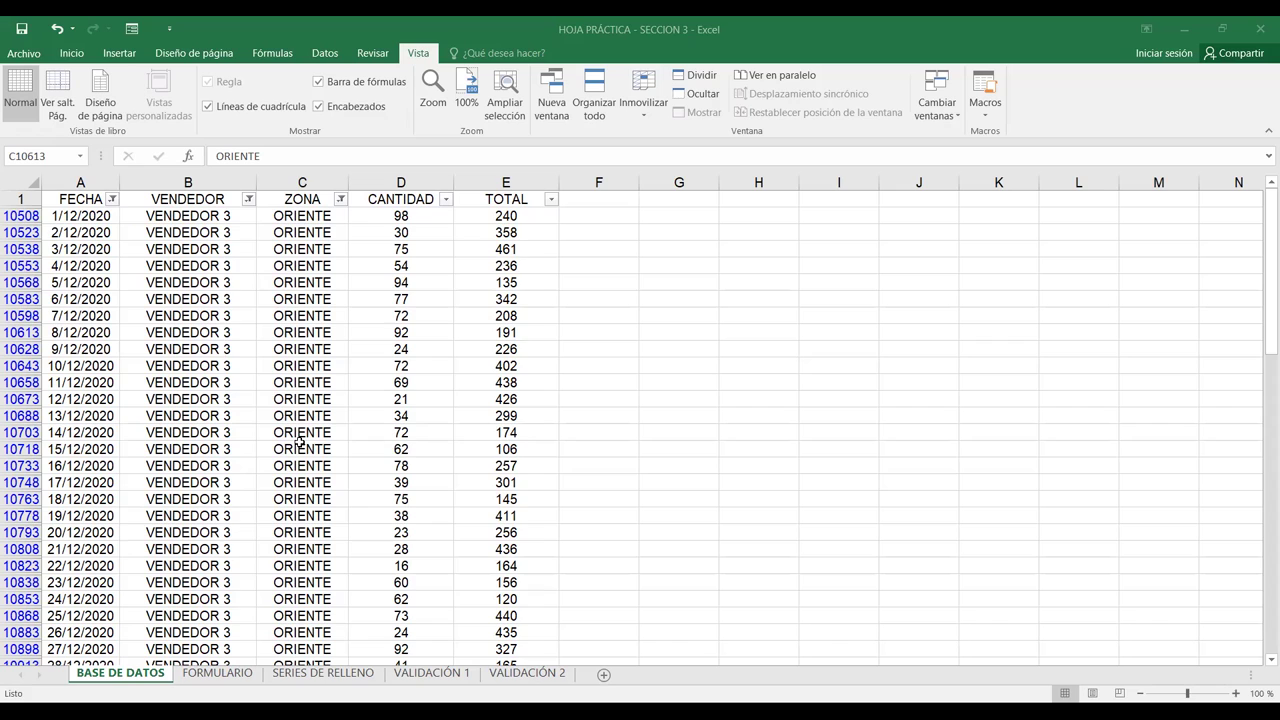
Add a custom view named V2_ORIENTE_DIC2020.
key("alt+w")
key("c")
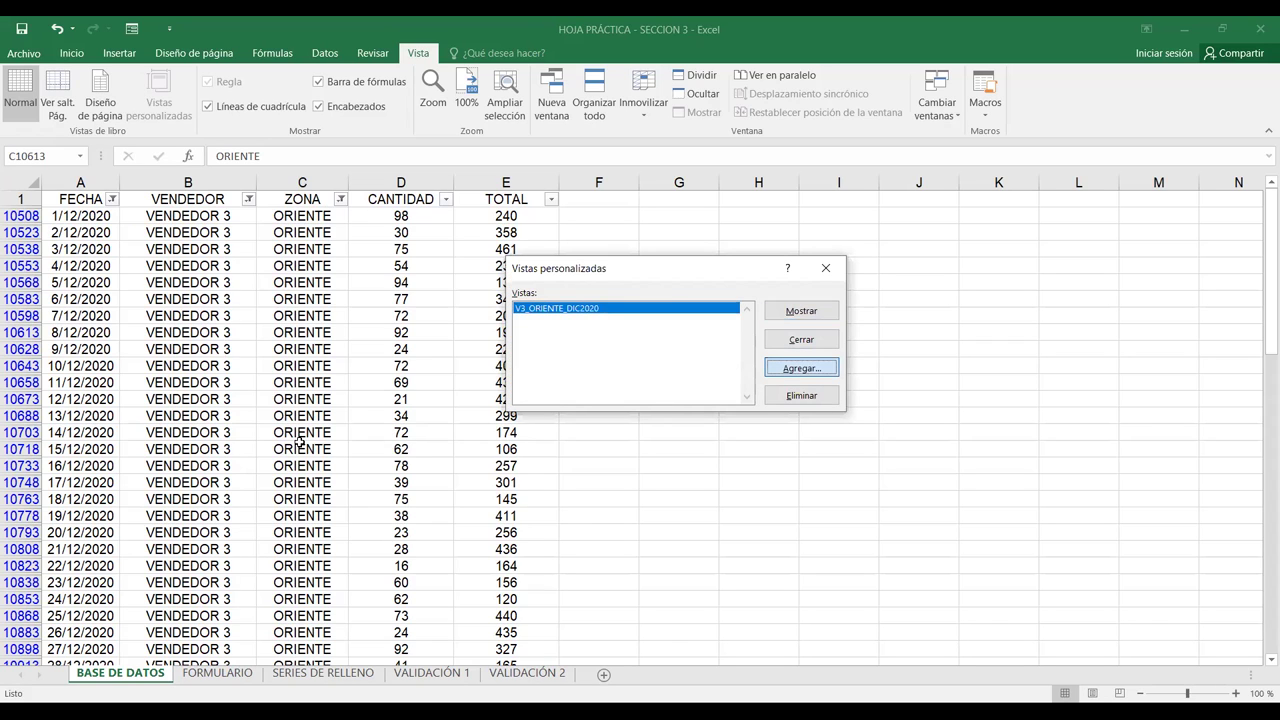
key("Return")
type("V")
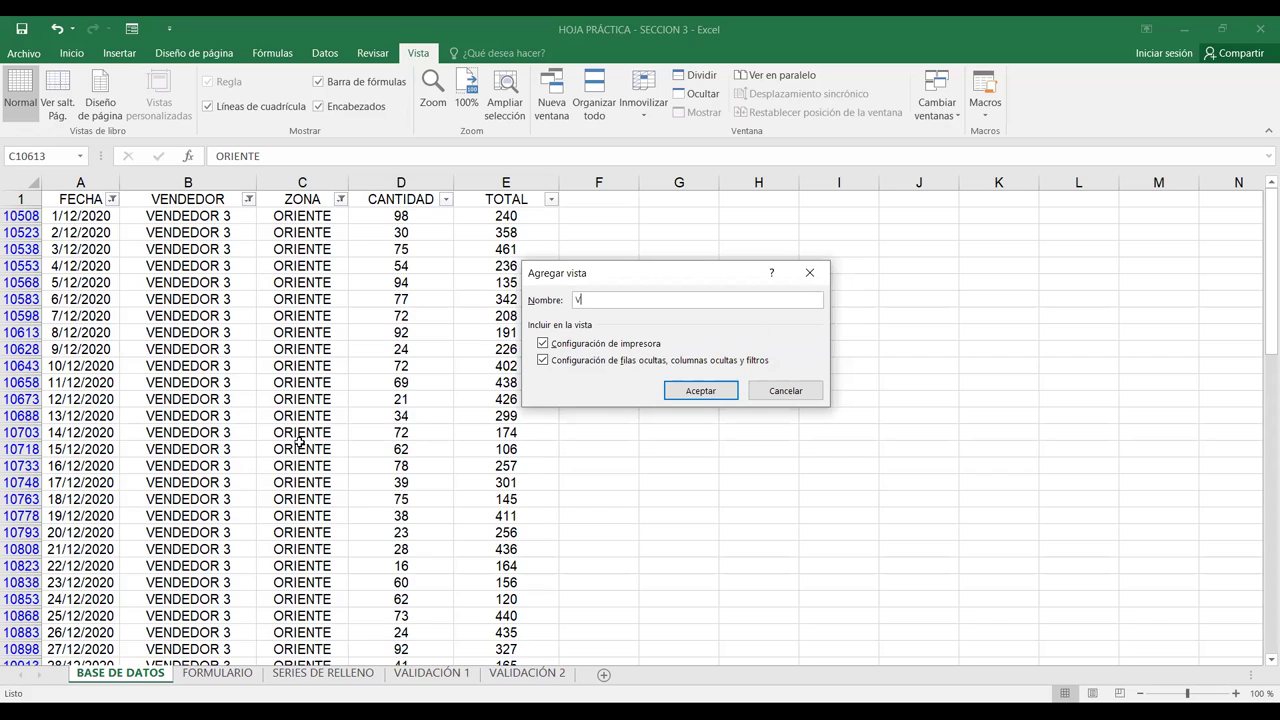
type("2_")
type("ORIENTE_")
type("DIC2020")
key("Tab")
key("Tab")
key("Tab")
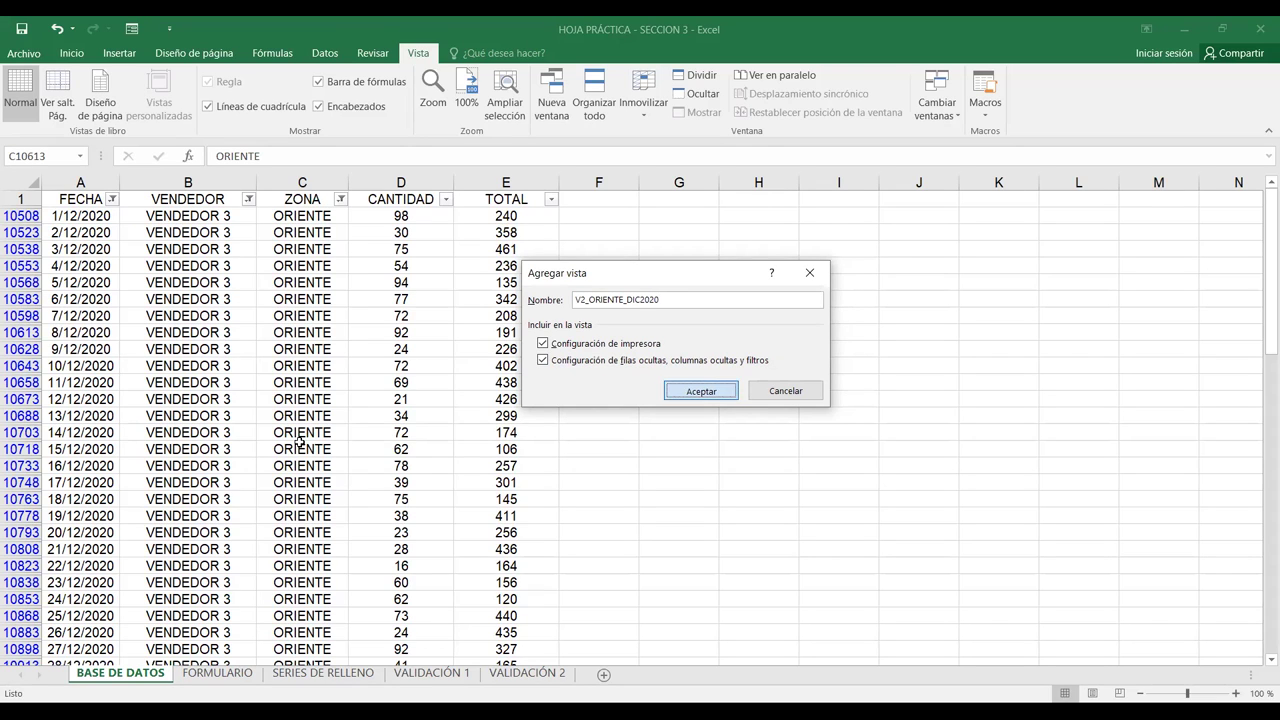
key("Return")
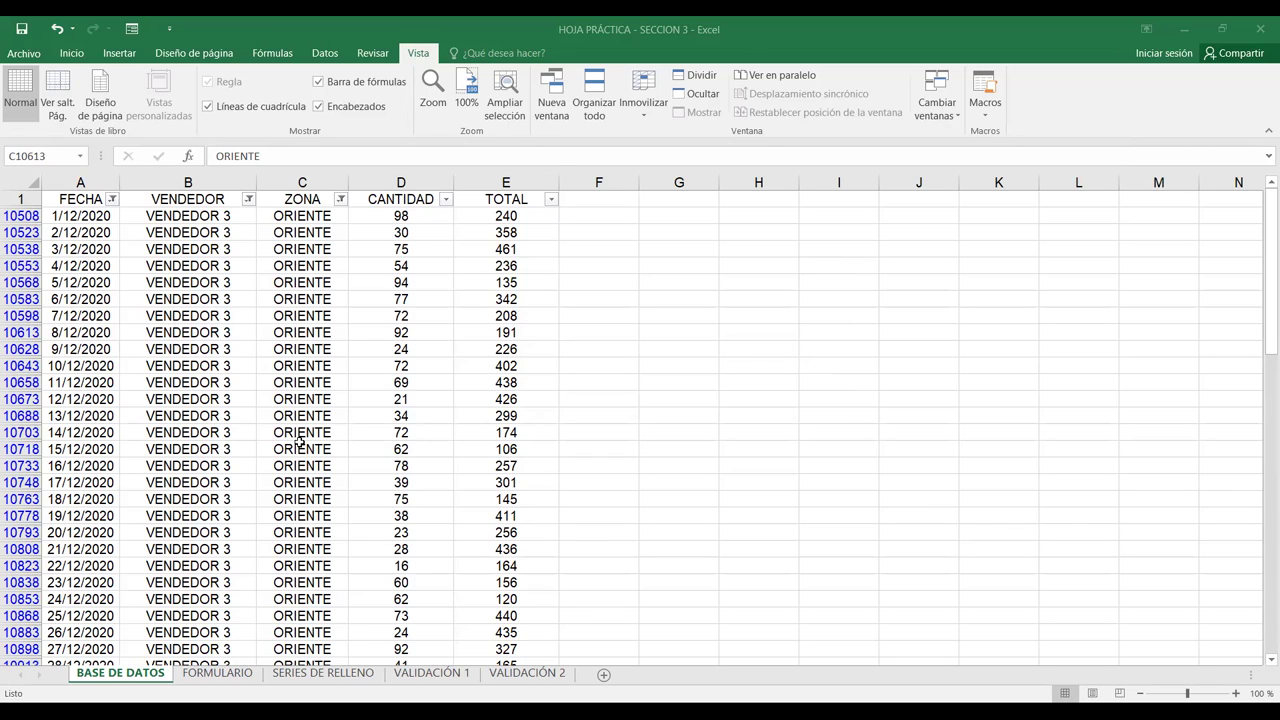
Display the V2_ORIENTE_DIC2020 view from the saved views list.
key("alt+v")
key("c")
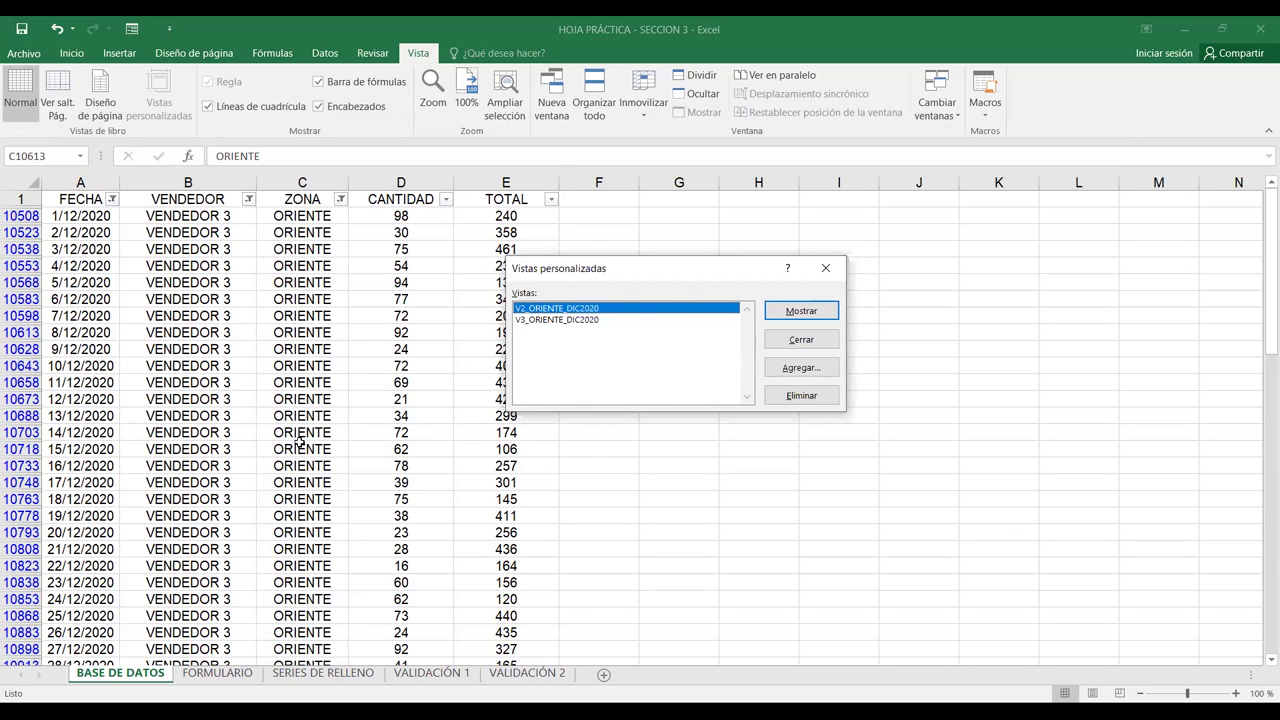
key("Return")
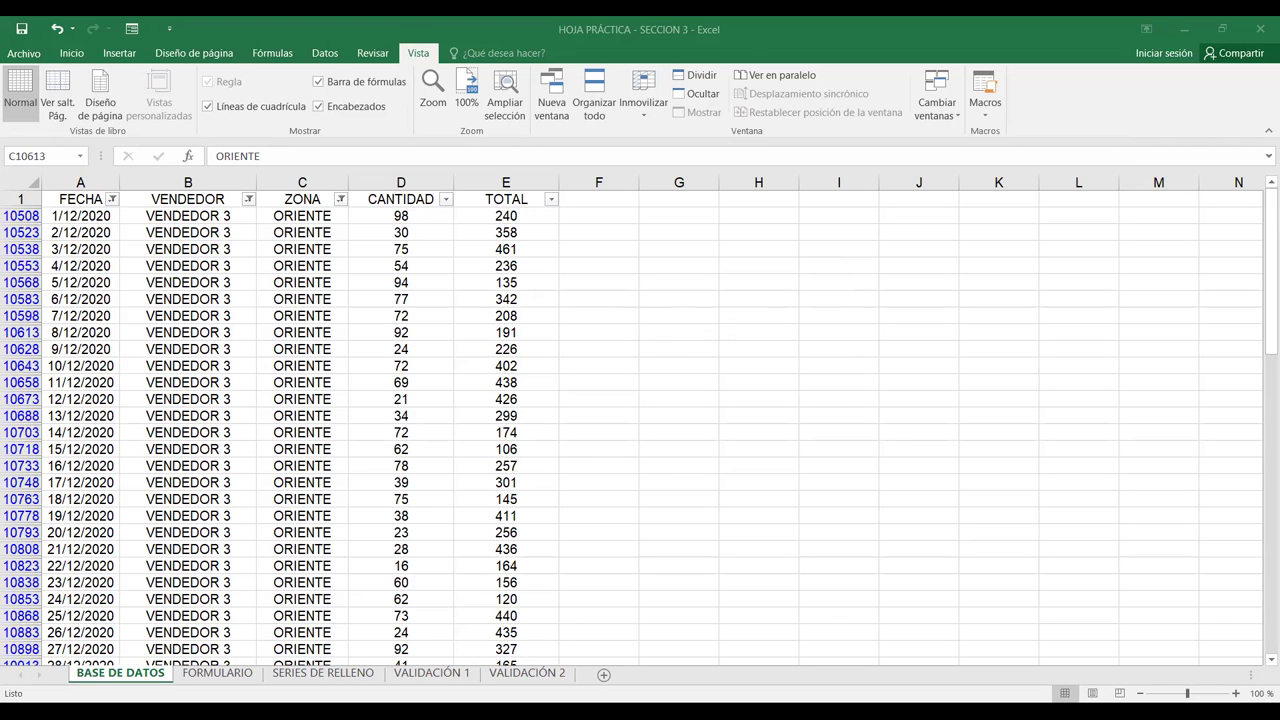
Show the V3_ORIENTE_DIC2020 custom view.
key("alt+w")
key("c")
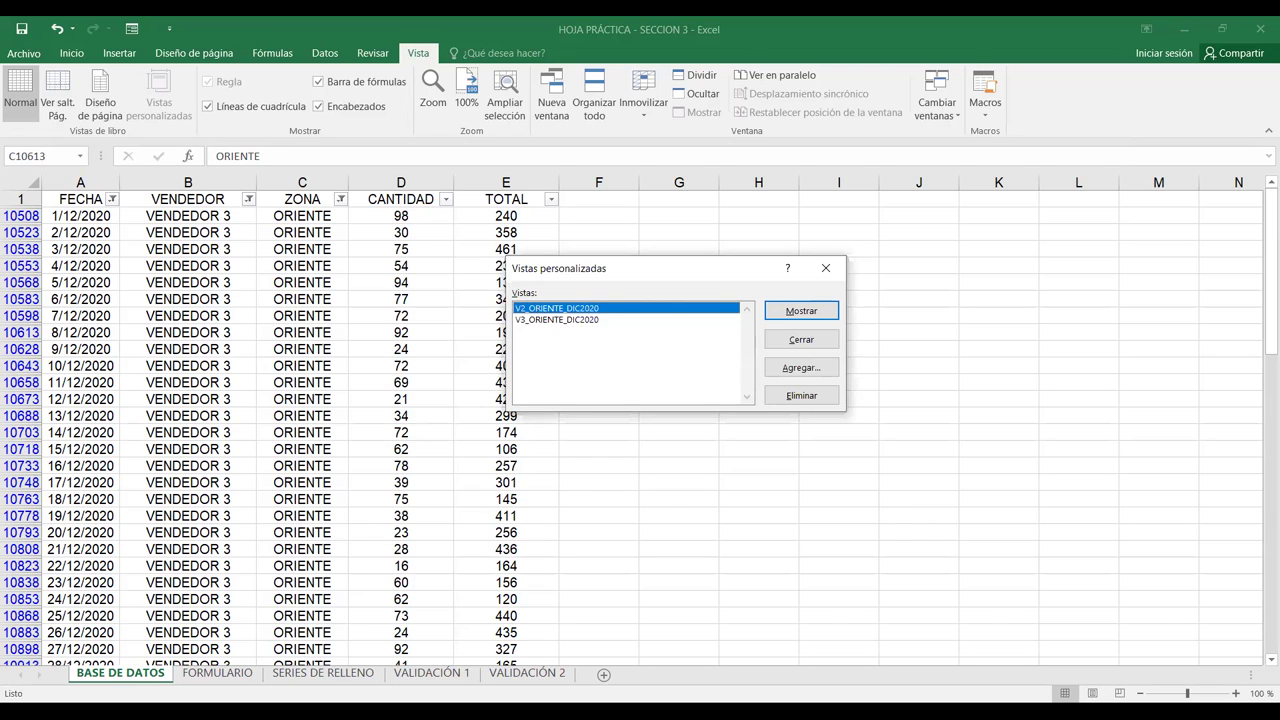
left_click(625, 319)
left_click(801, 310)
left_click(625, 319)
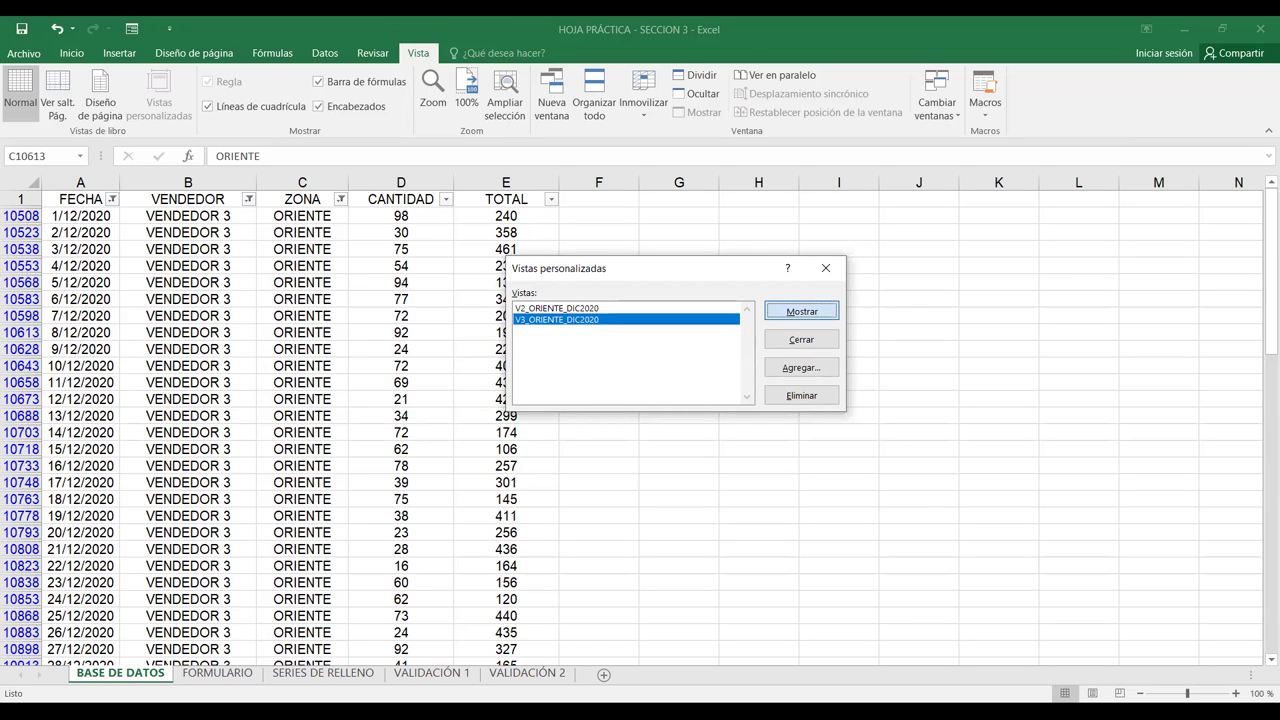
key("Return")
Switch to the V2_ORIENTE_DIC2020 custom view instead.
key("alt+n")
key("v")
key("Down")
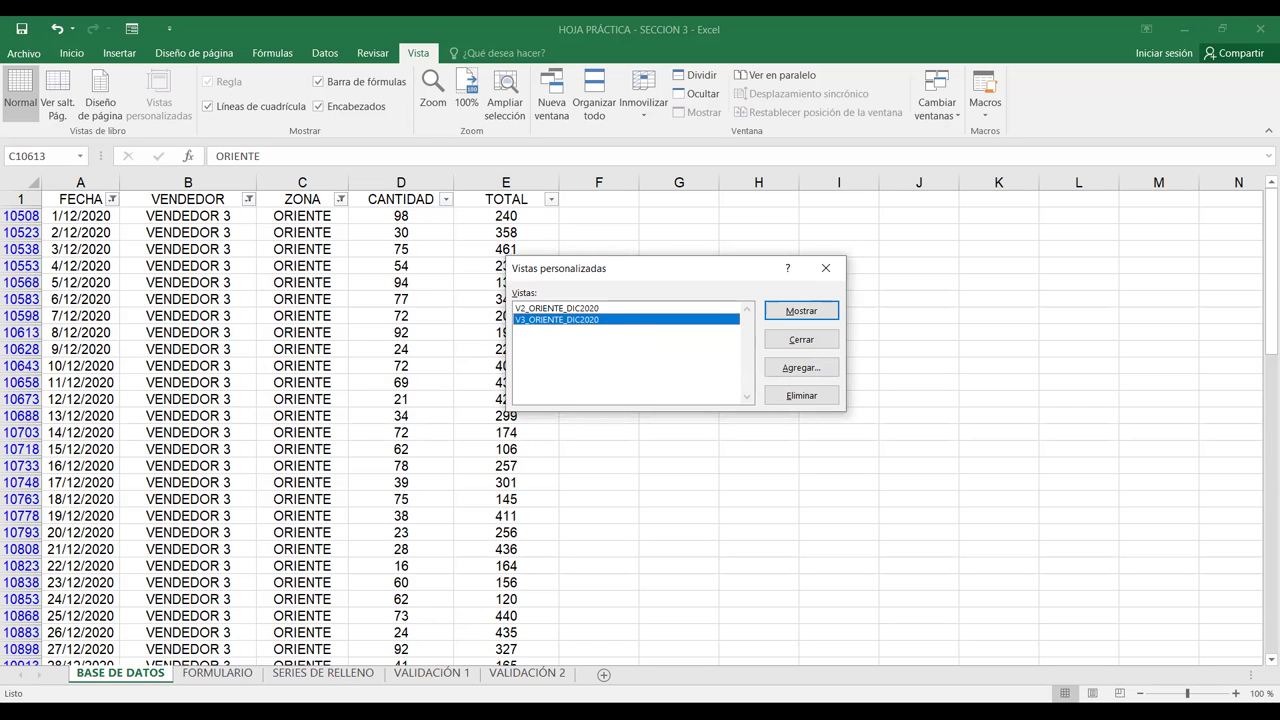
left_click(625, 308)
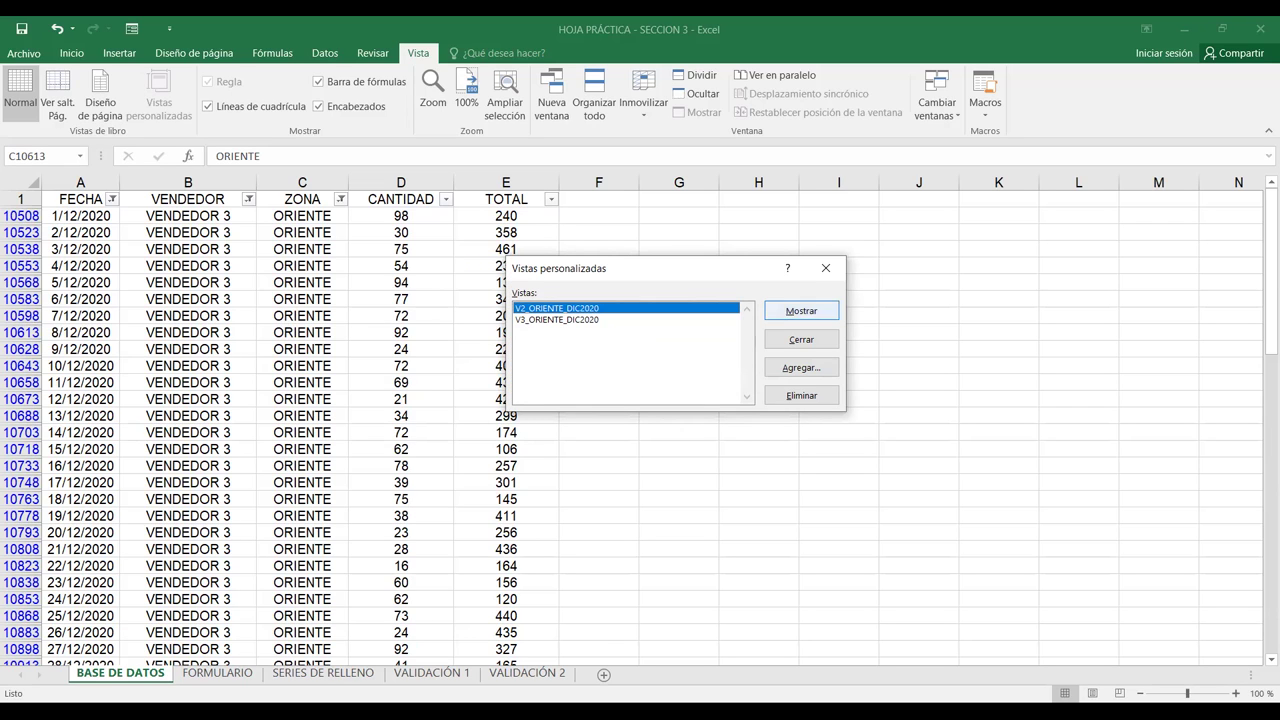
key("Return")
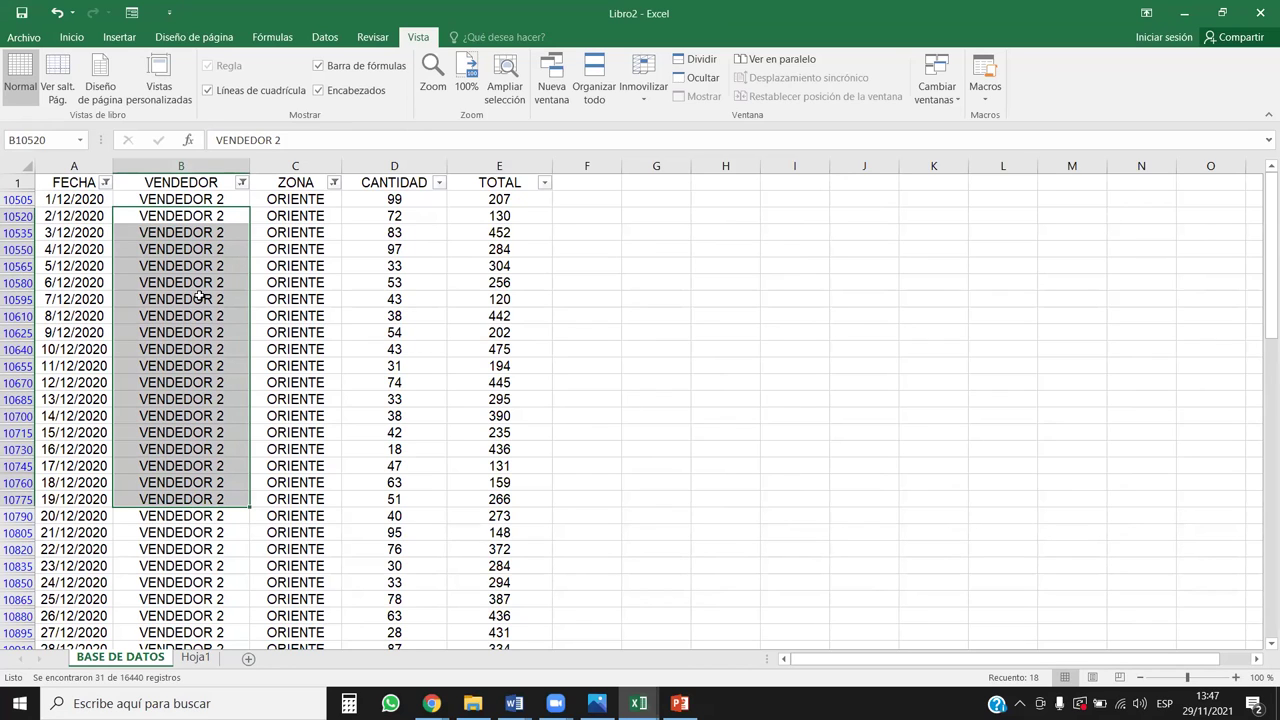
Select header row A1:E1 and clear all filters via Inicio > Ordenar y filtrar.
left_click(200, 295)
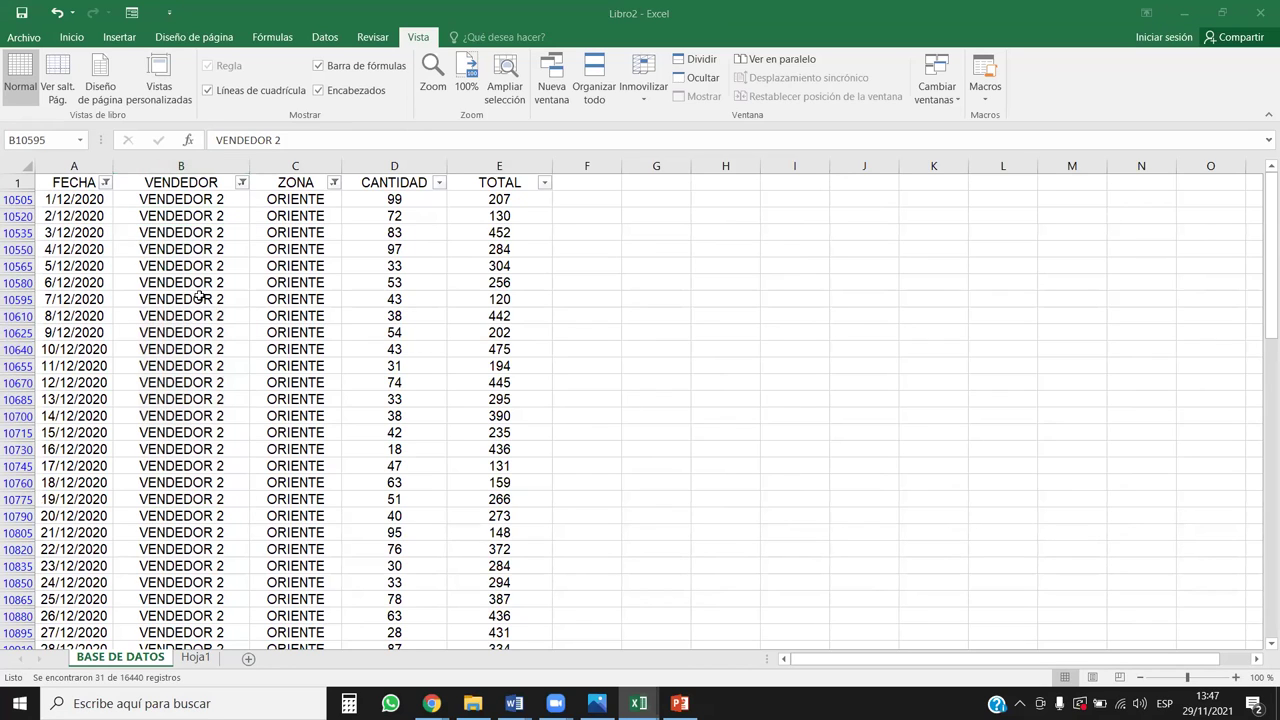
left_click_drag(94, 182, 534, 187)
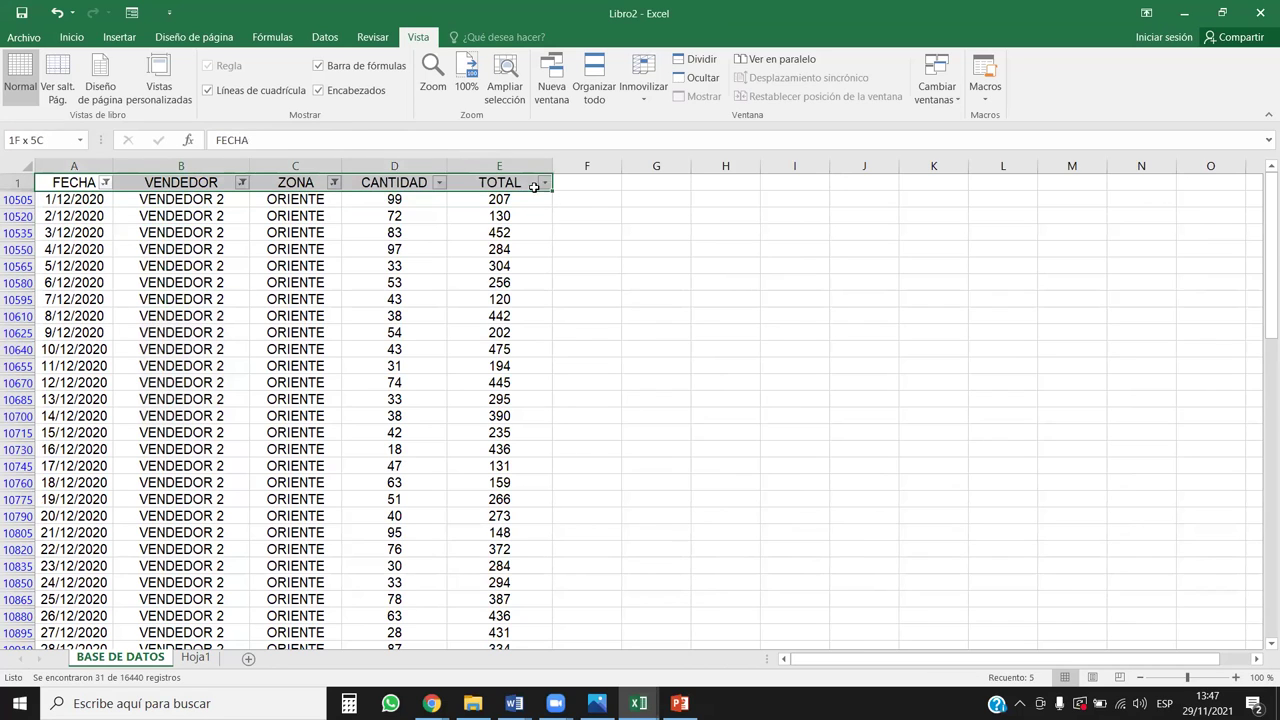
left_click(86, 40)
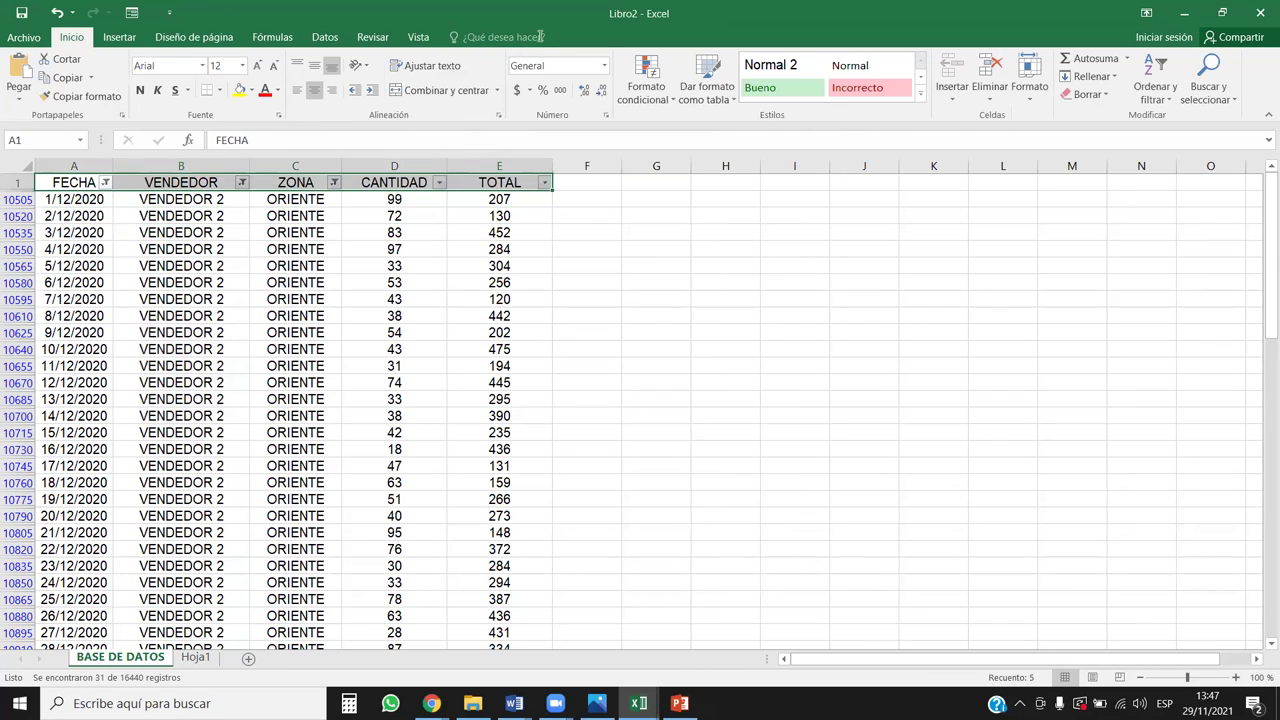
left_click(1157, 90)
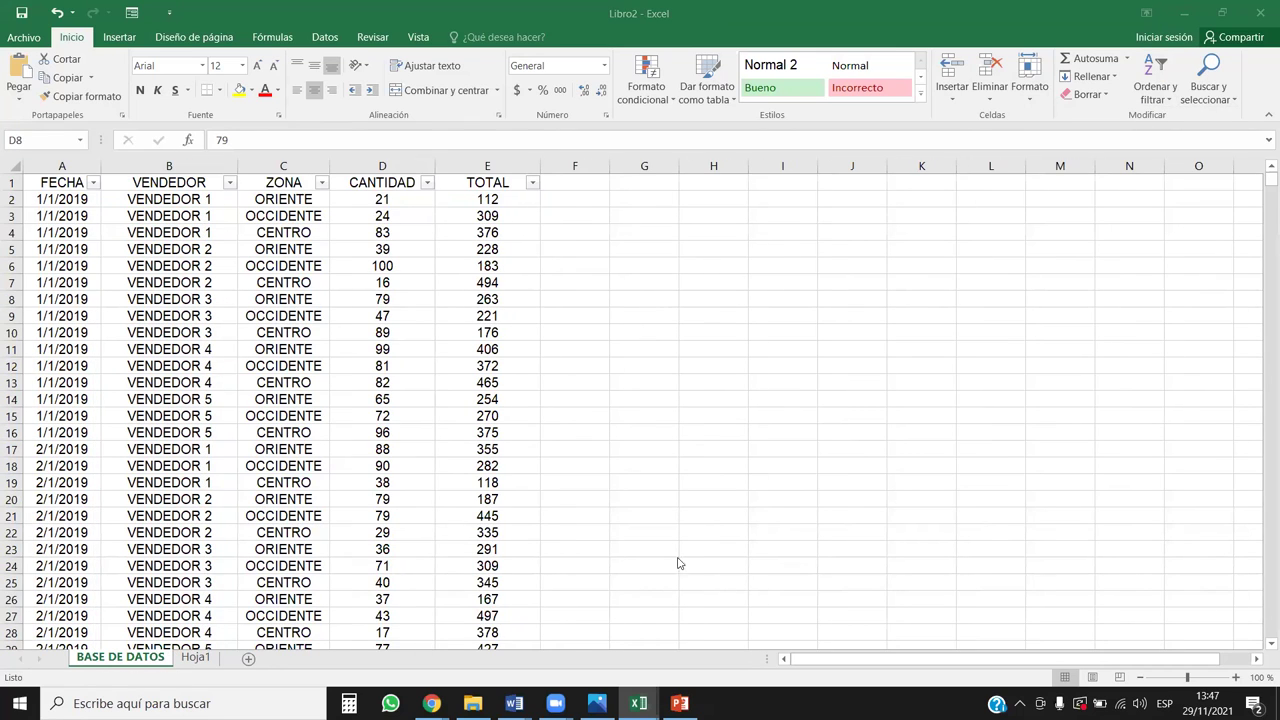
Filter the VENDEDOR column to show only VENDEDOR 3.
left_click(150, 318)
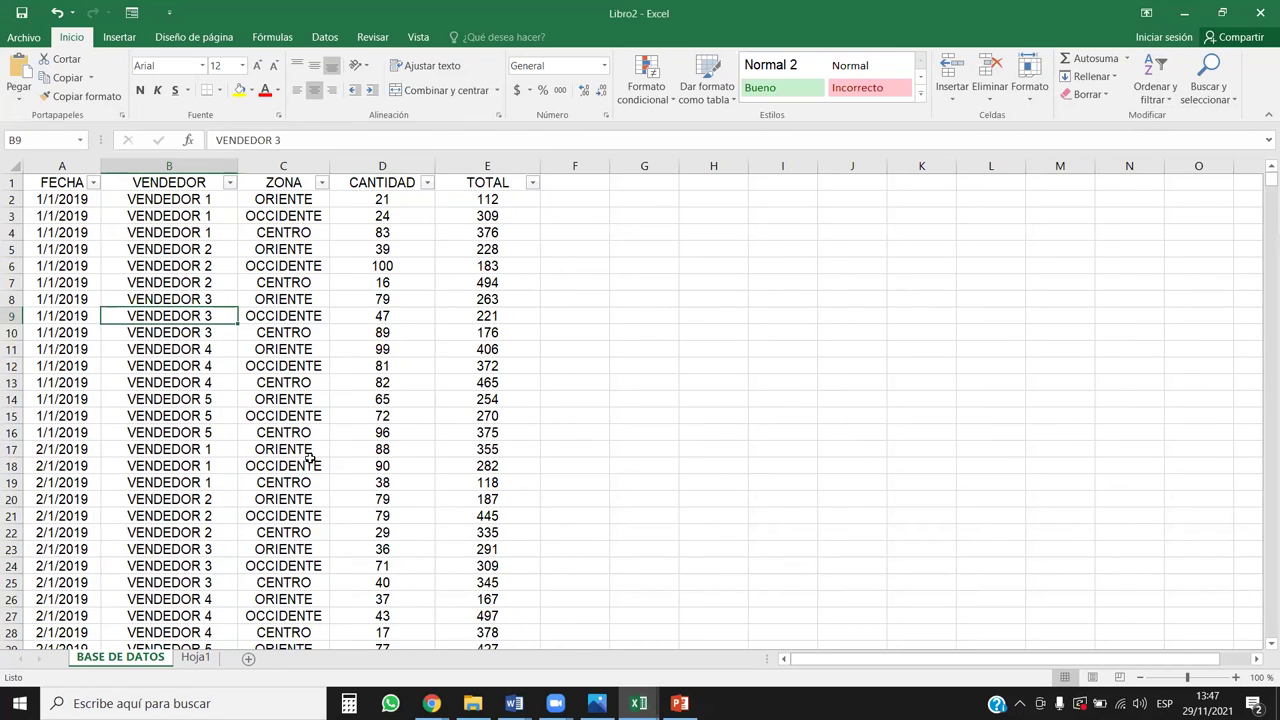
left_click_drag(90, 232, 434, 509)
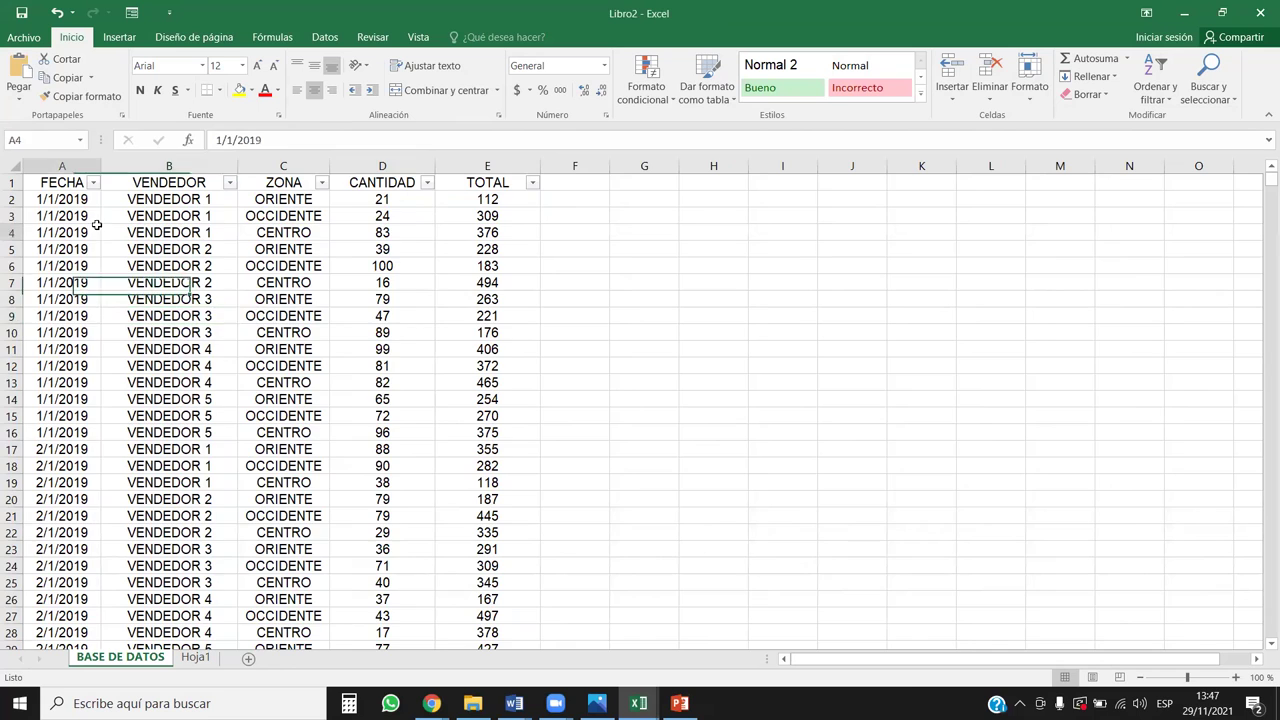
scroll(297, 448, "up", 3)
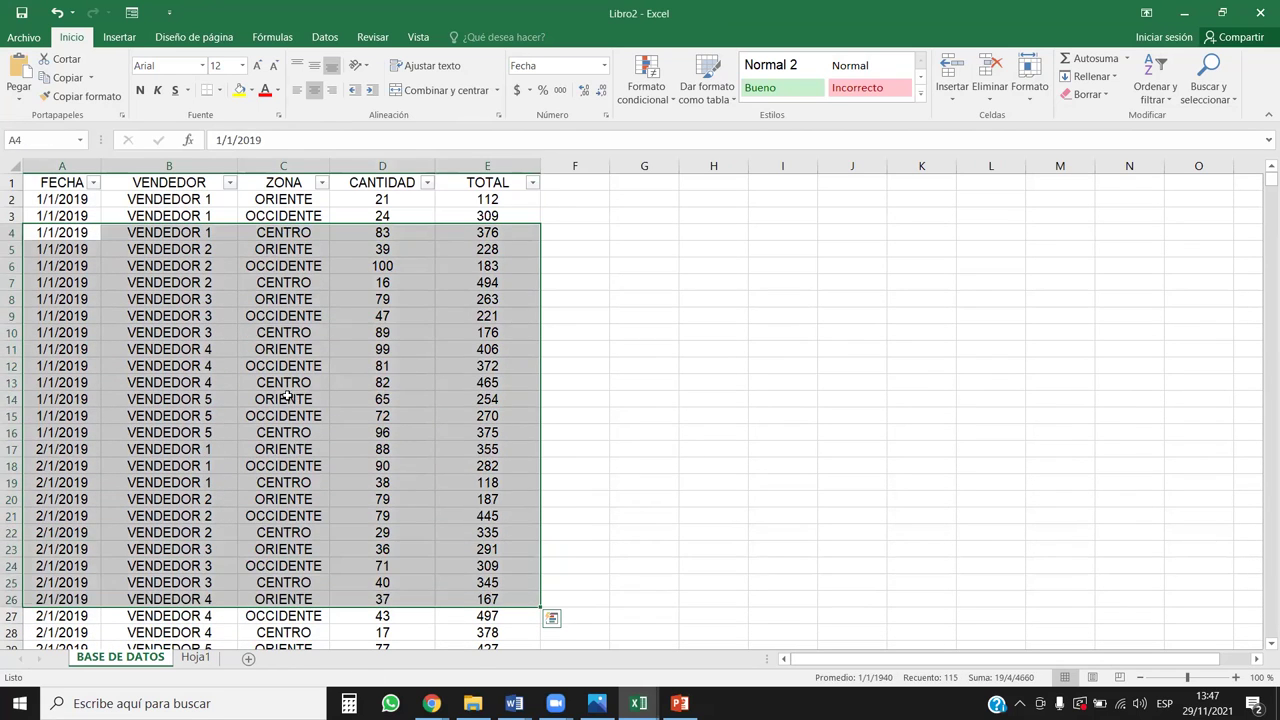
left_click(283, 349)
left_click(168, 262)
left_click(229, 182)
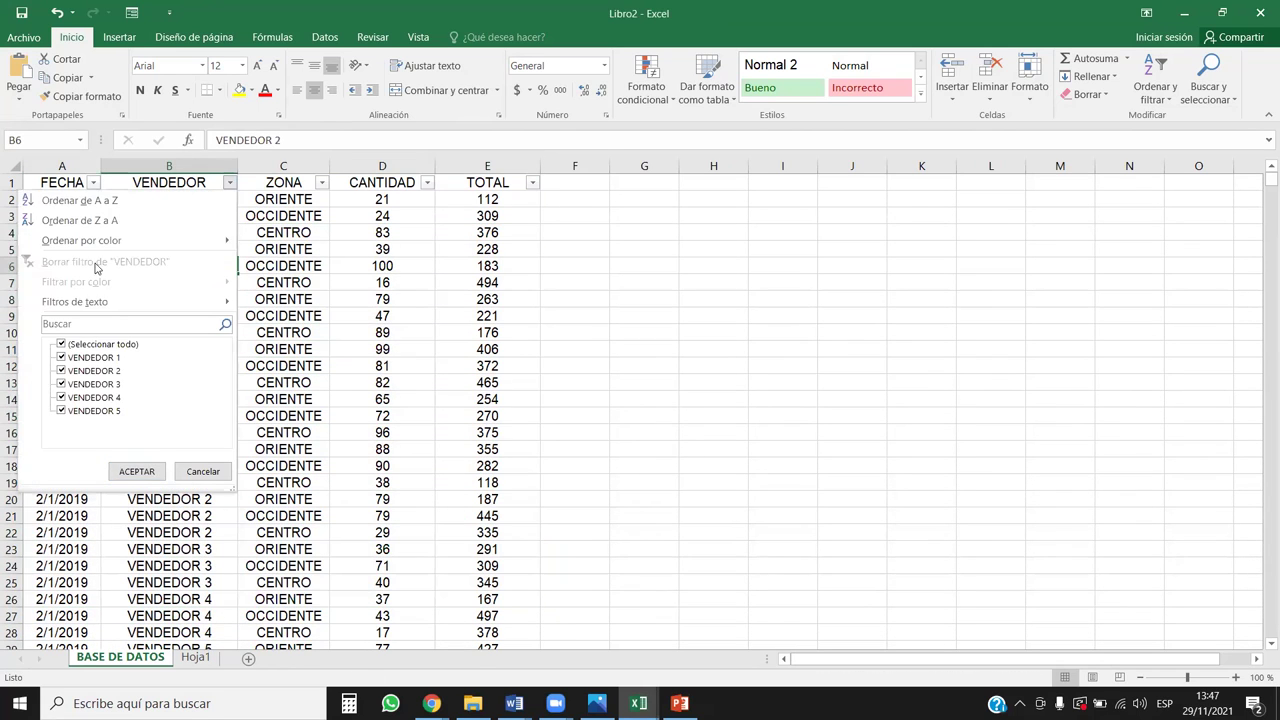
left_click(62, 357)
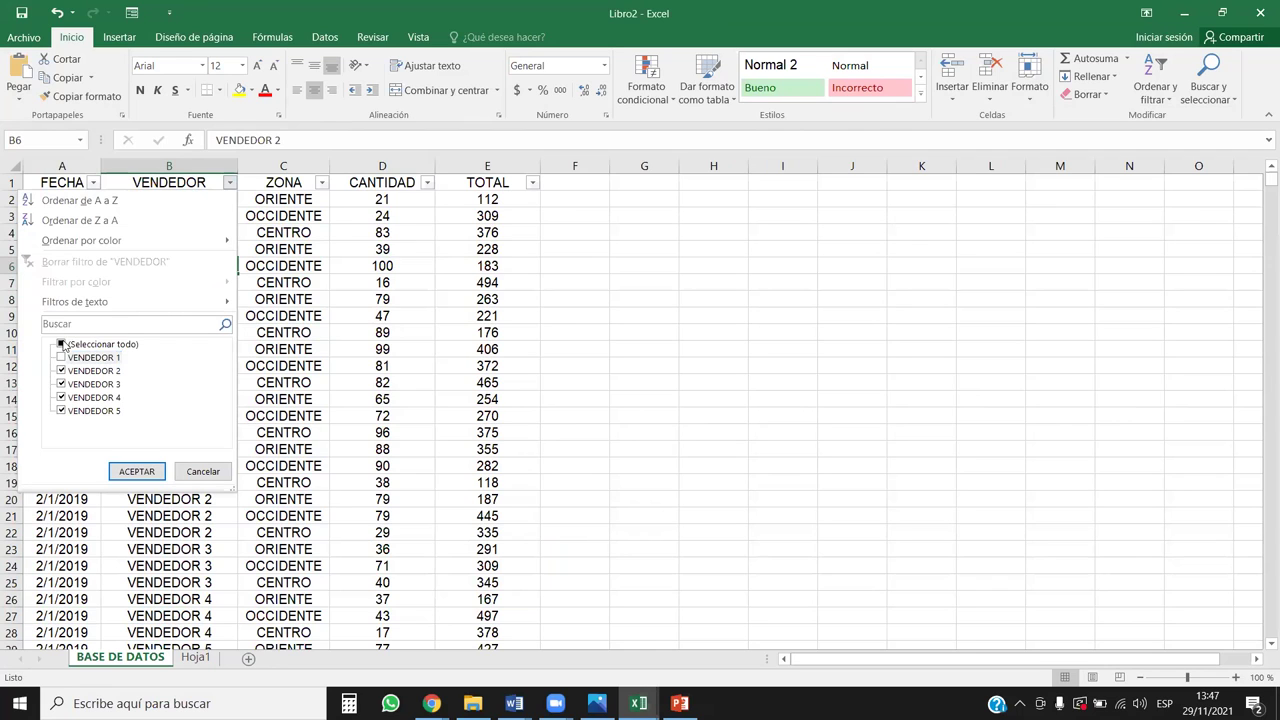
left_click(61, 344)
left_click(61, 344)
left_click(61, 384)
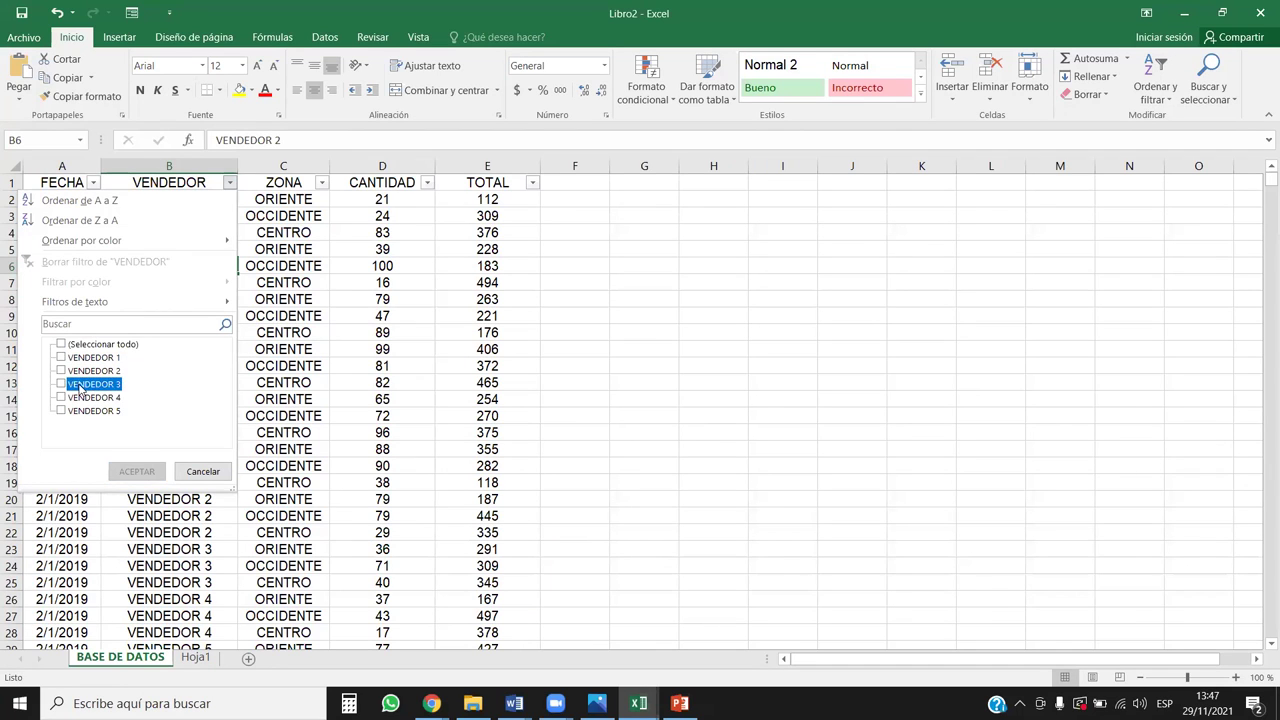
left_click(137, 471)
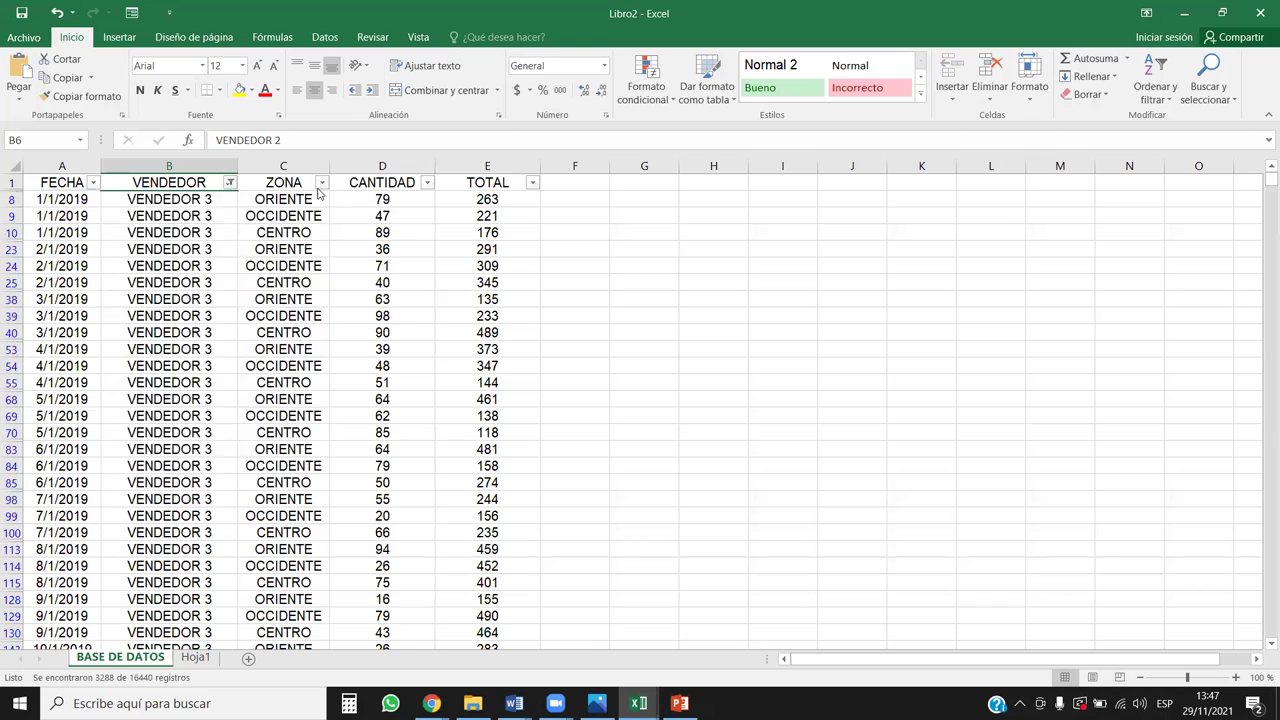
Filter the ZONA column to show only ORIENTE.
left_click(321, 182)
left_click(176, 346)
left_click(177, 384)
left_click(228, 471)
Filter the FECHA column to diciembre 2020 only.
left_click(93, 182)
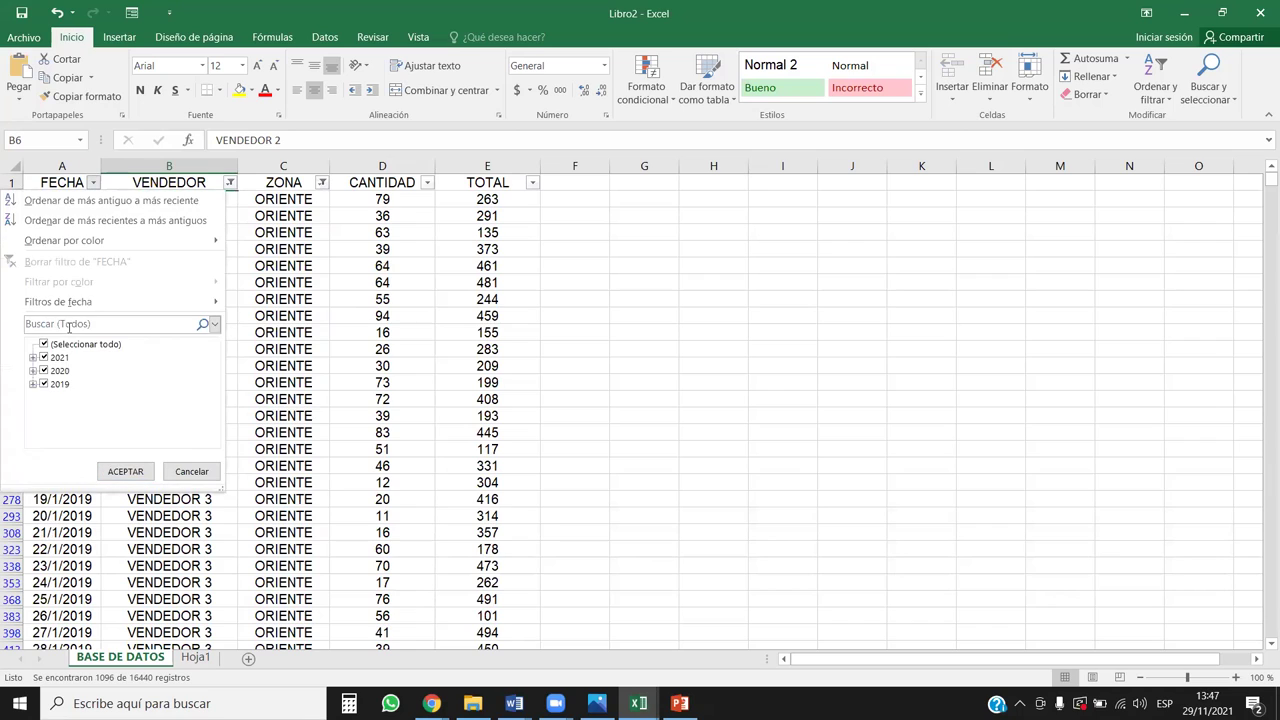
left_click(44, 344)
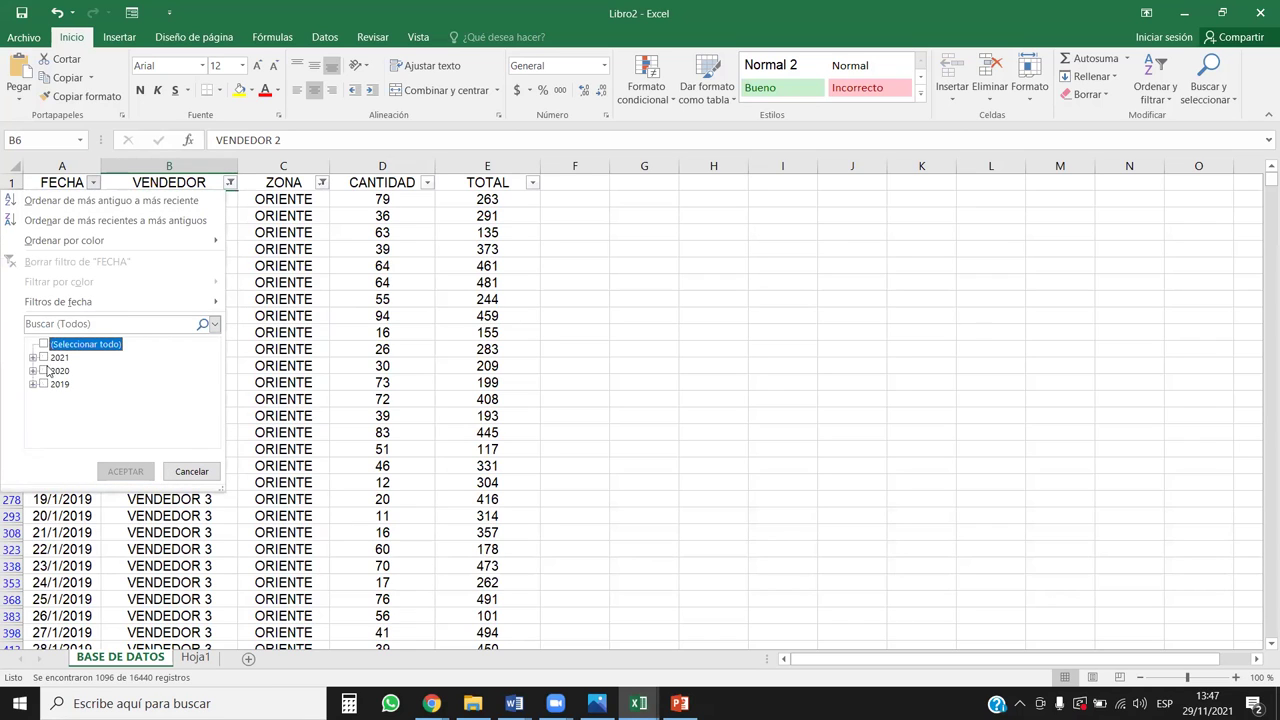
left_click(43, 370)
left_click(43, 357)
left_click(33, 357)
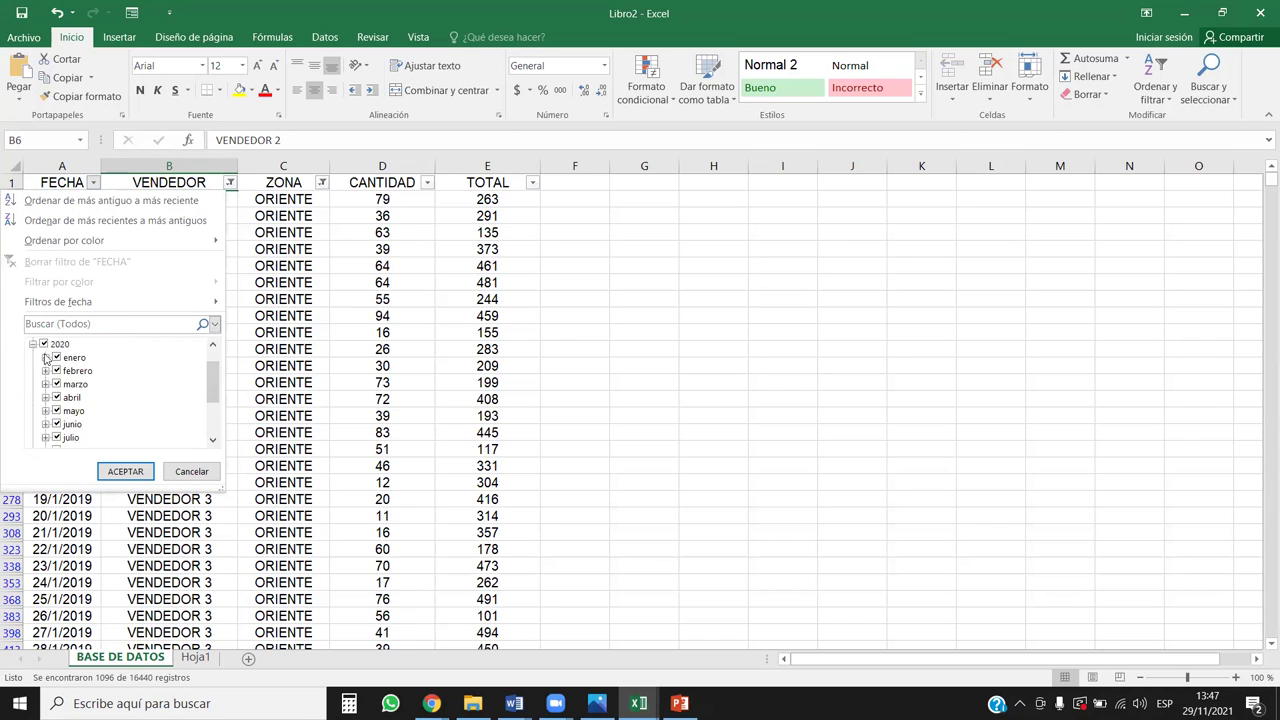
left_click(33, 357)
left_click(43, 357)
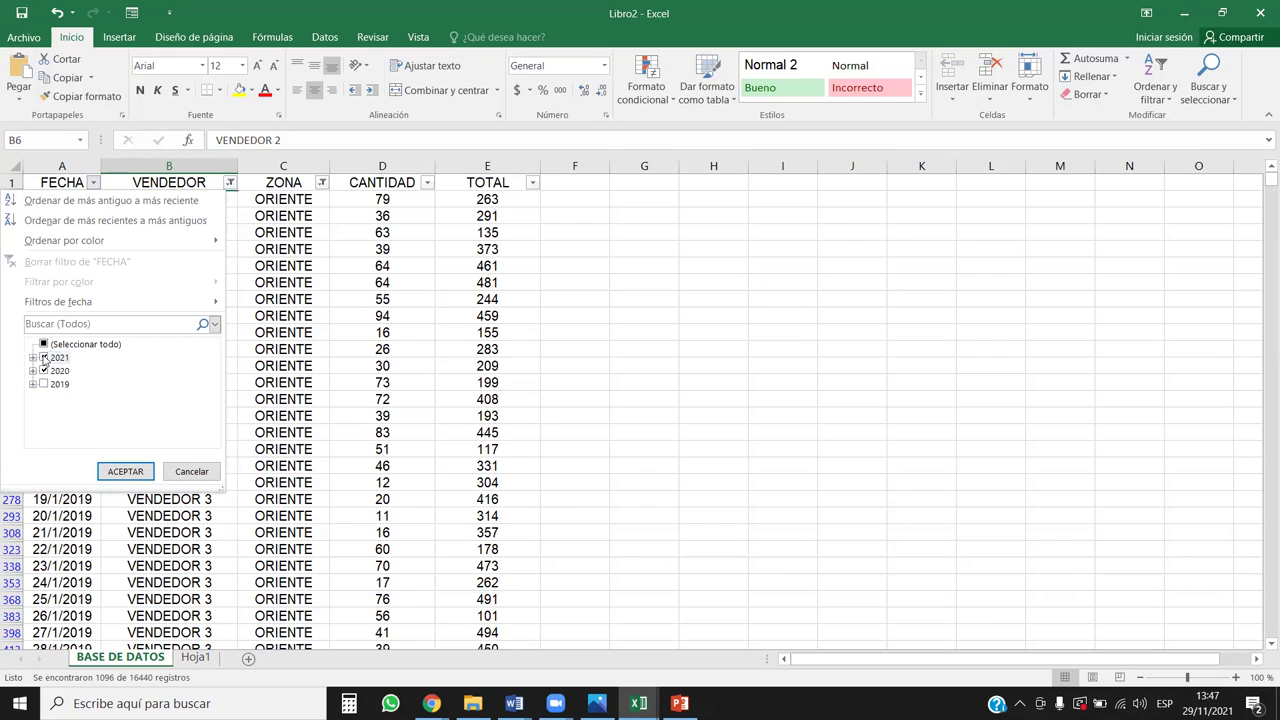
left_click(43, 370)
left_click(33, 371)
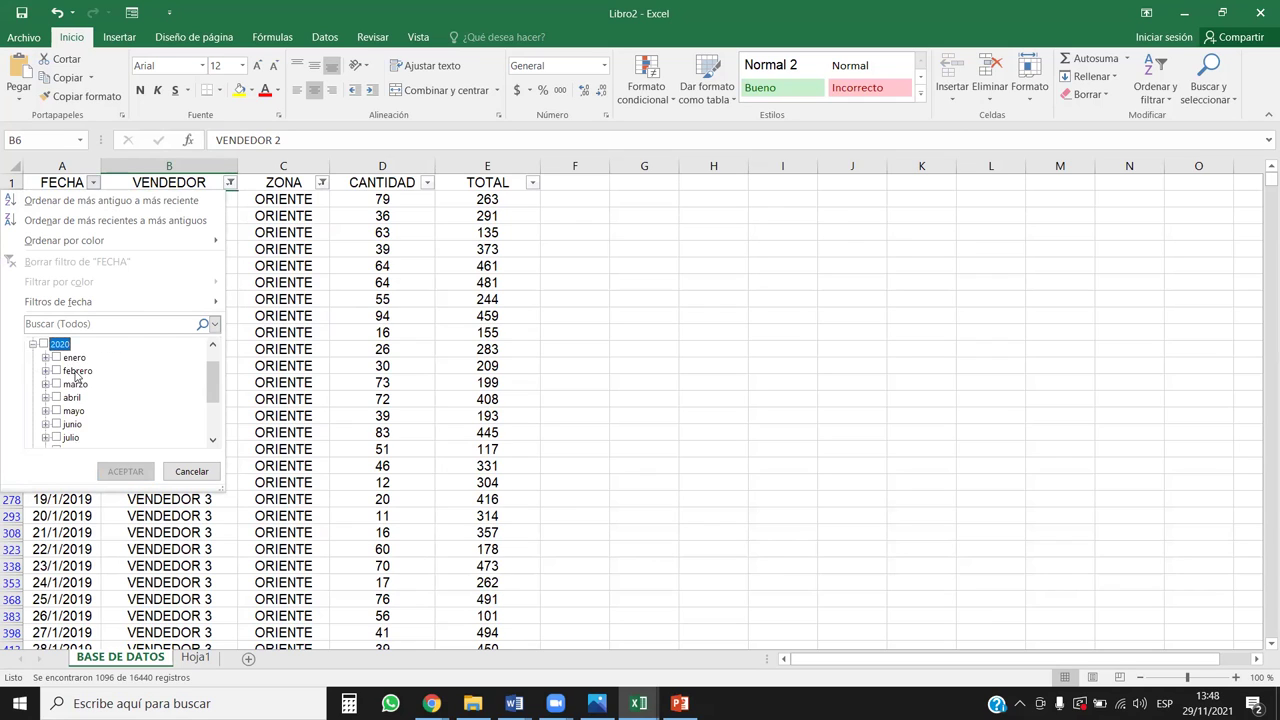
scroll(70, 430, "down", 3)
left_click(57, 424)
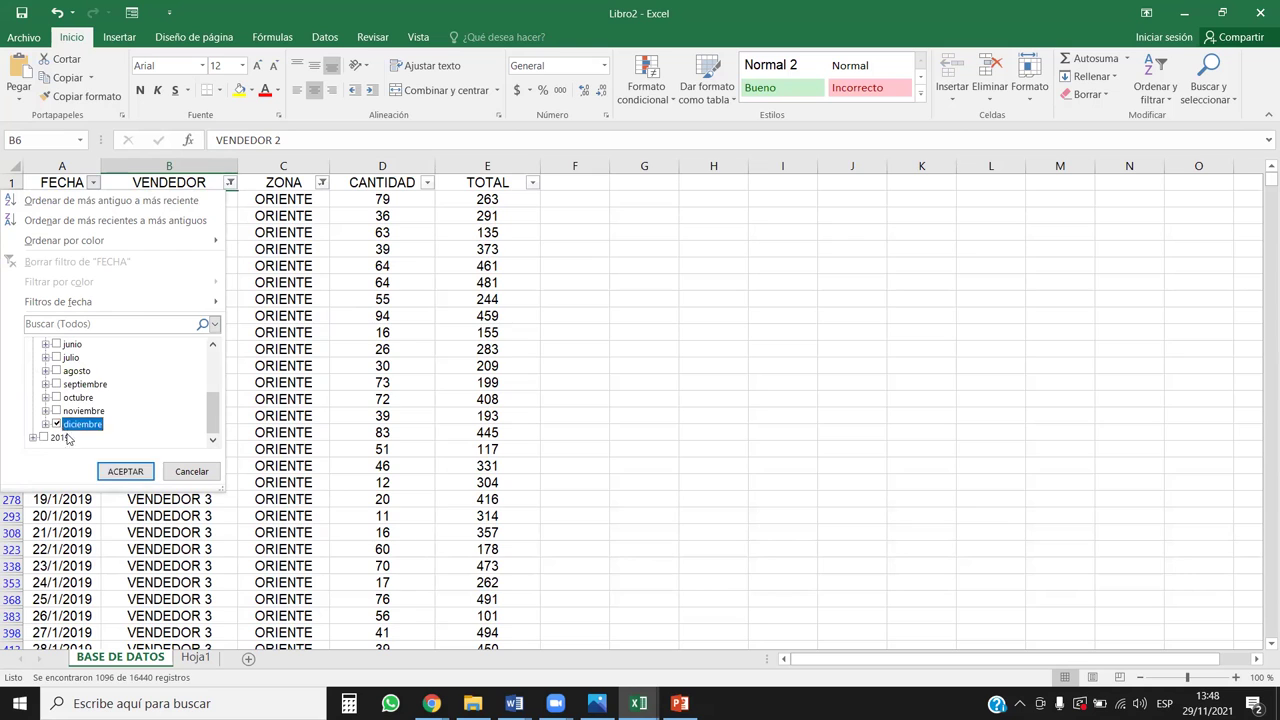
left_click(126, 471)
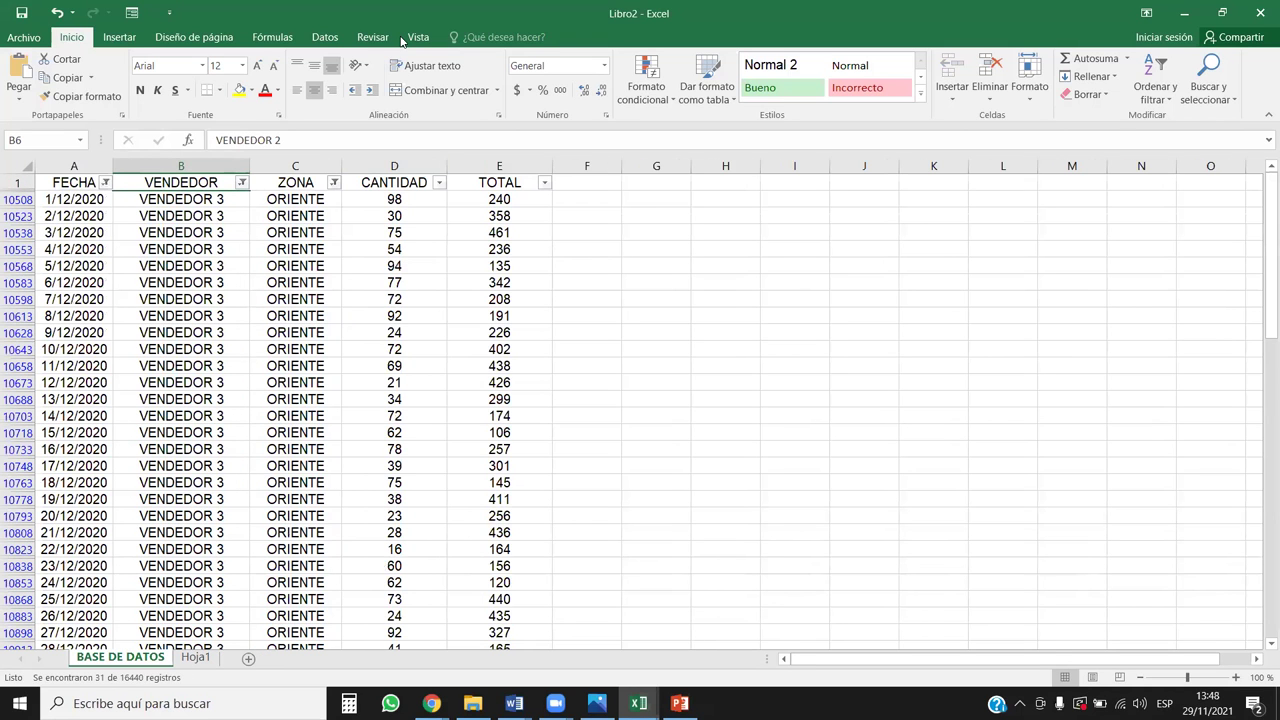
Open Vistas personalizadas from the Vista tab, starting then cancelling a new view.
left_click(216, 330)
left_click(418, 37)
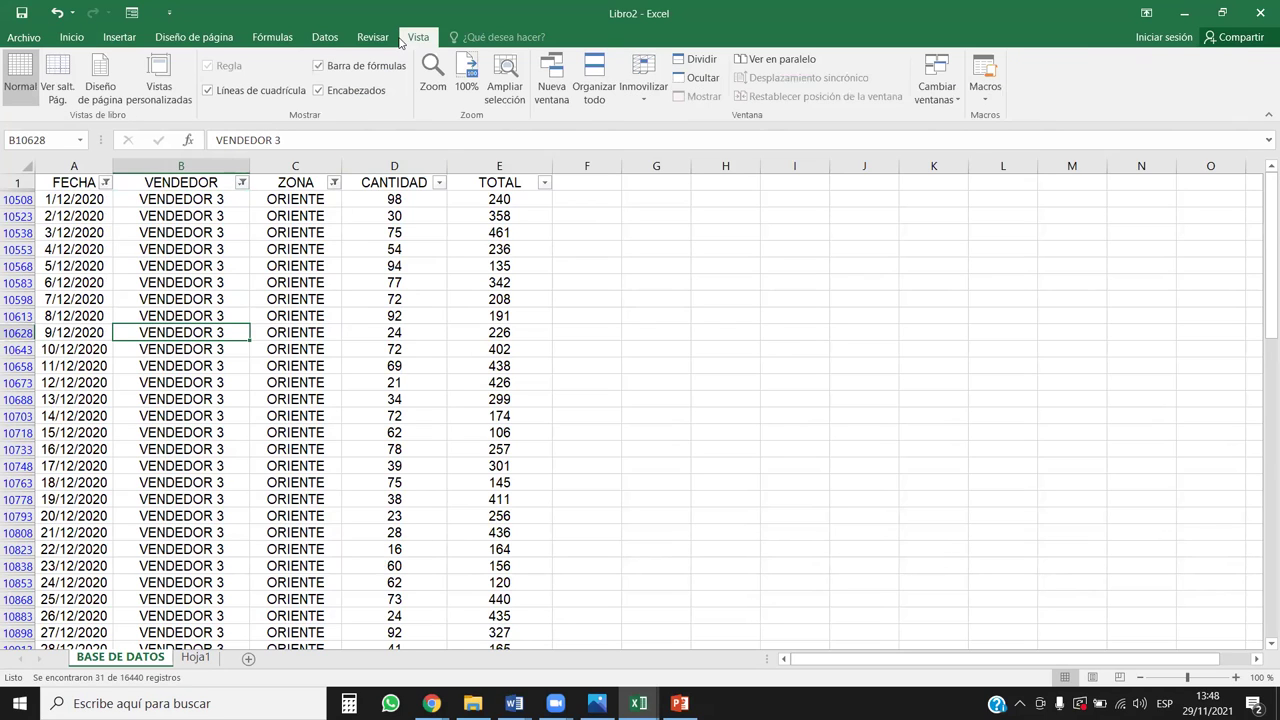
left_click(162, 80)
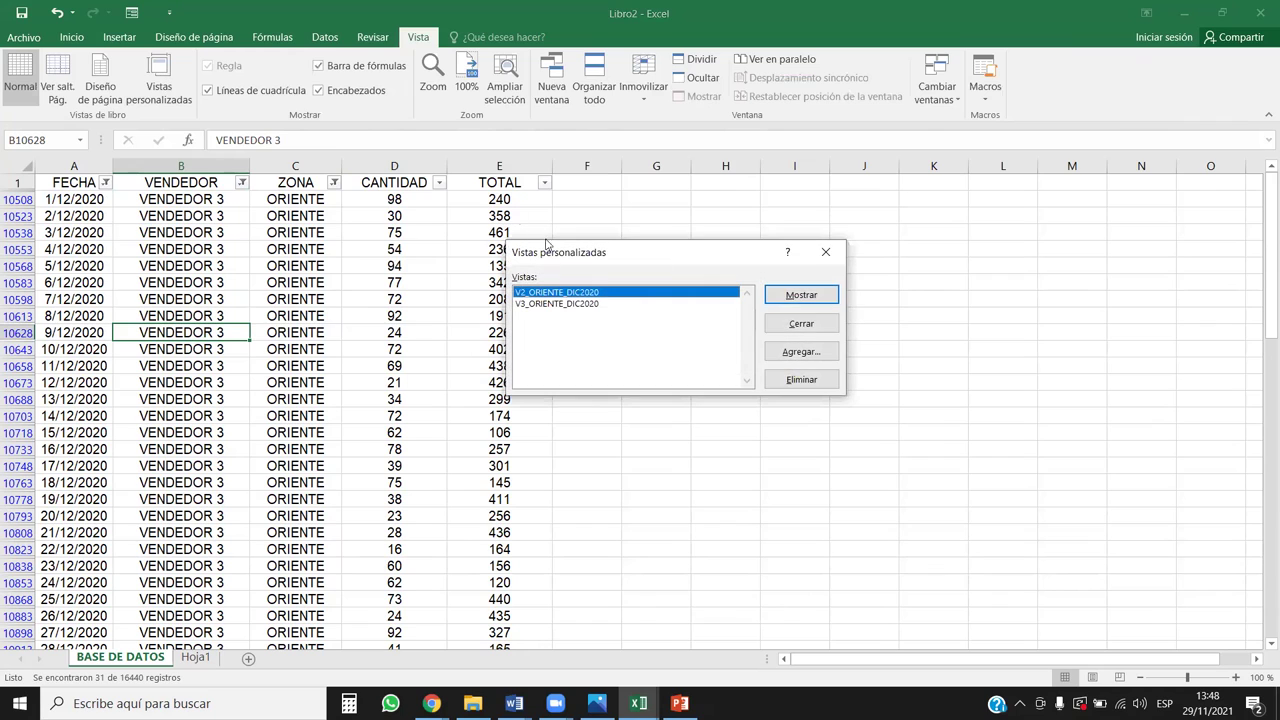
left_click(812, 356)
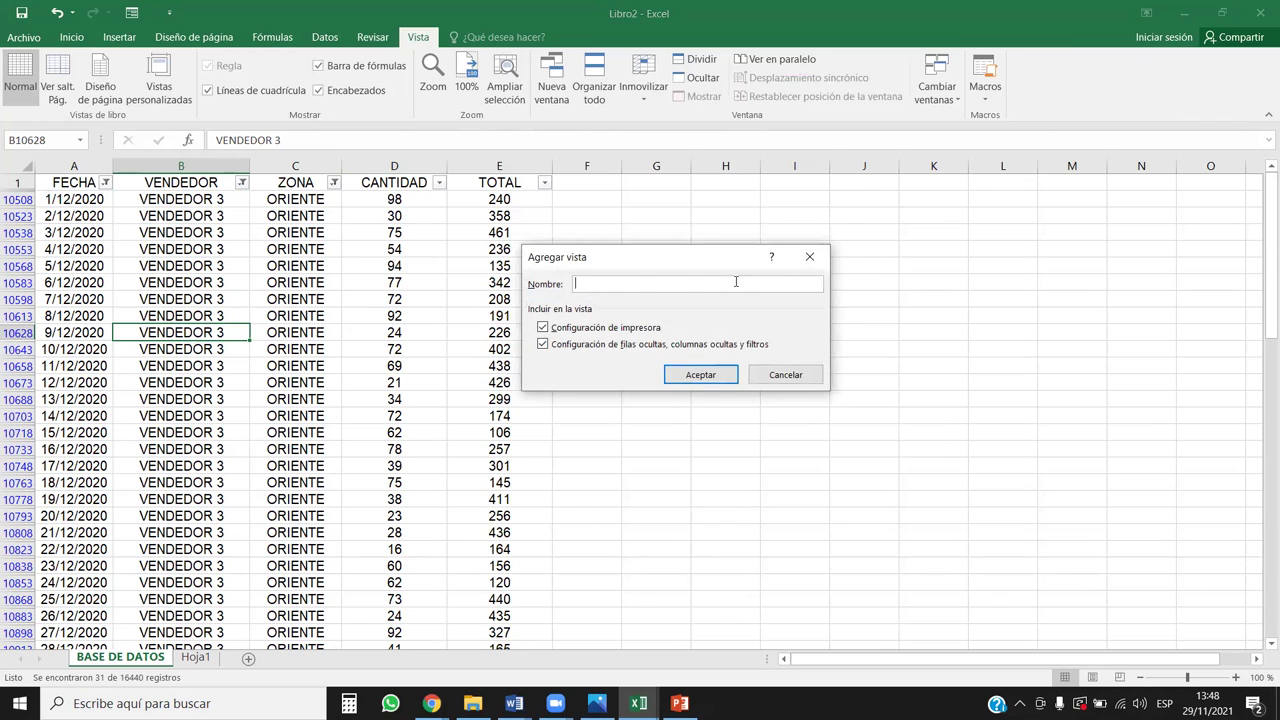
left_click(778, 375)
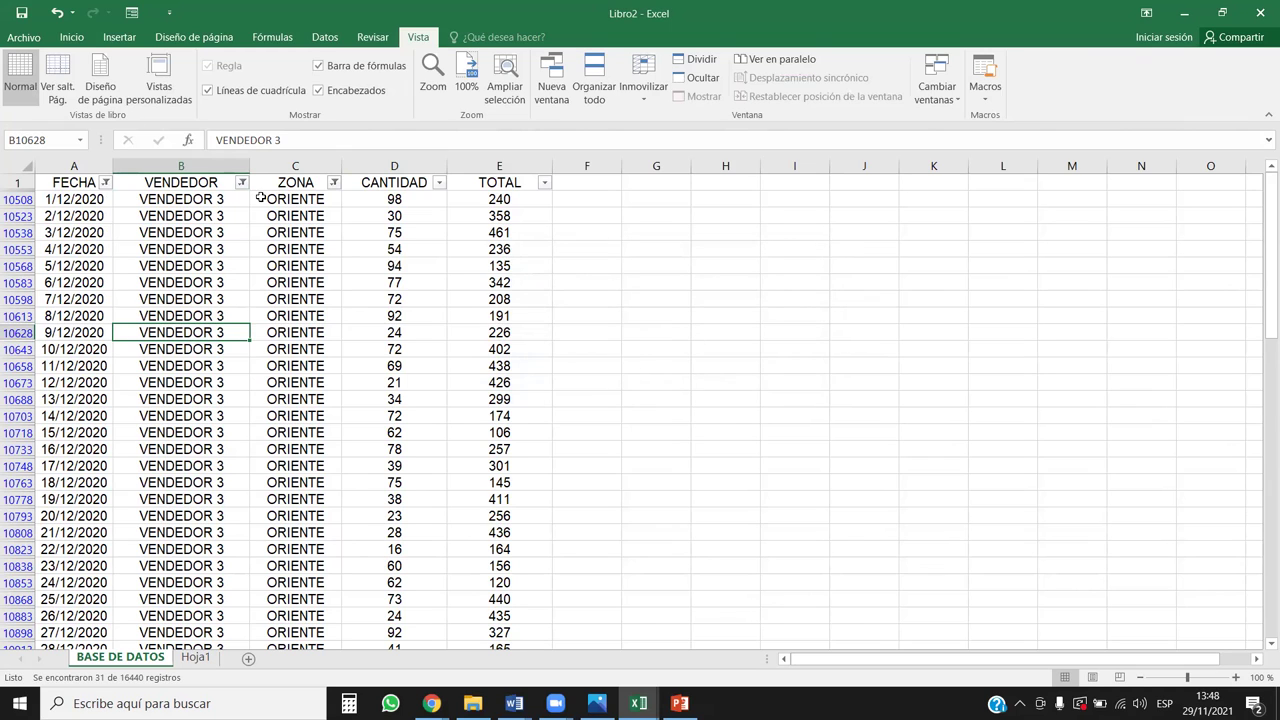
Delete views V3_ORIENTE_DIC2020 and V2_ORIENTE_DIC2020, then add a new V3_ORIENTE_DIC2020 view.
left_click(158, 80)
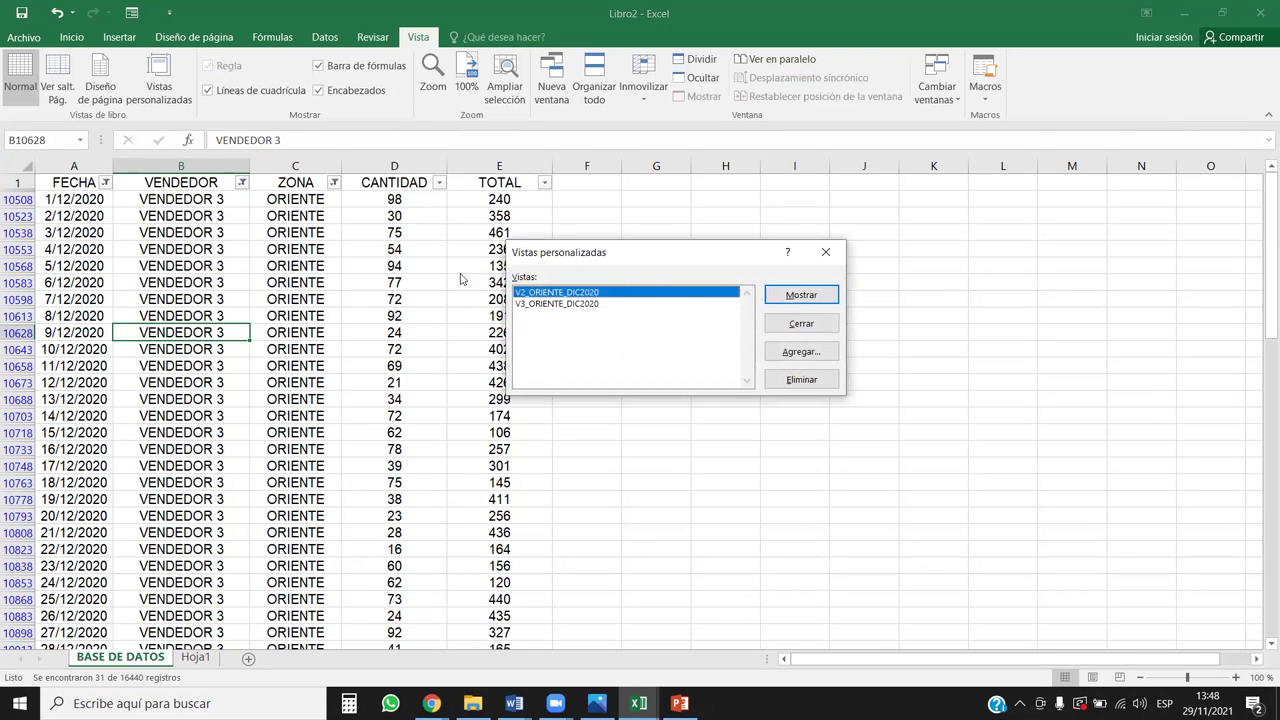
left_click(550, 303)
left_click(562, 292)
left_click(565, 303)
left_click(805, 381)
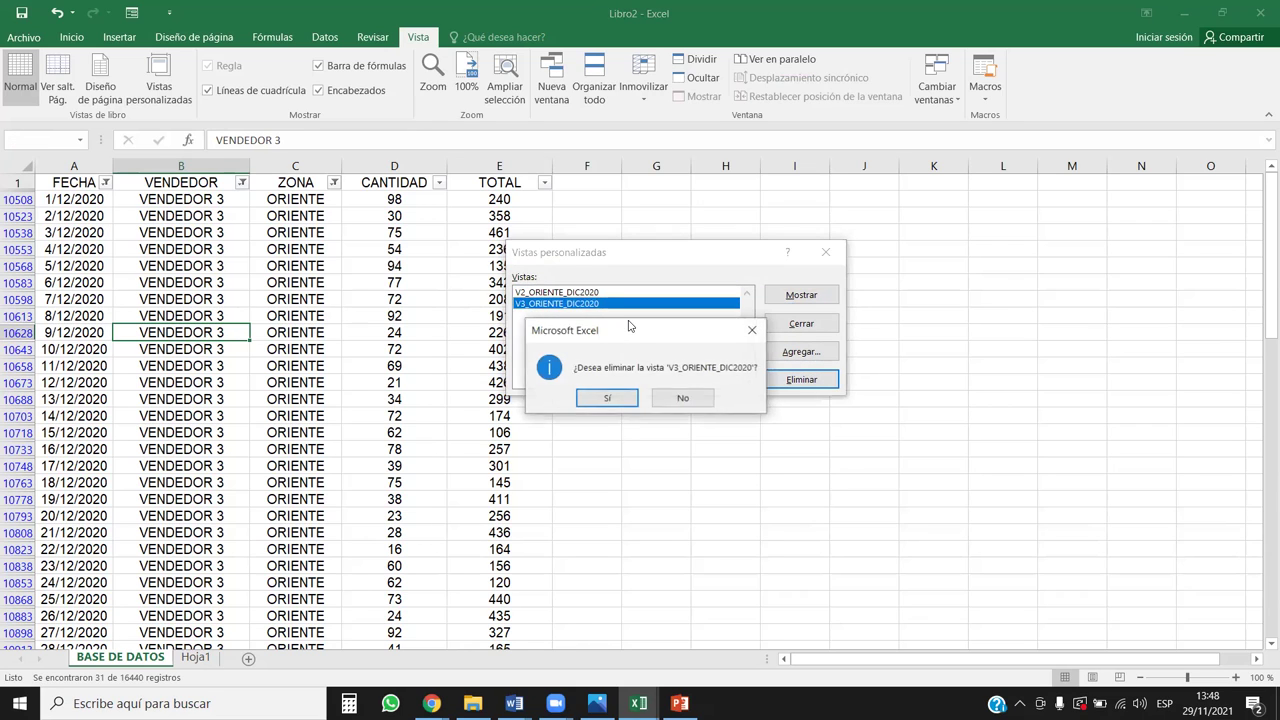
left_click(607, 398)
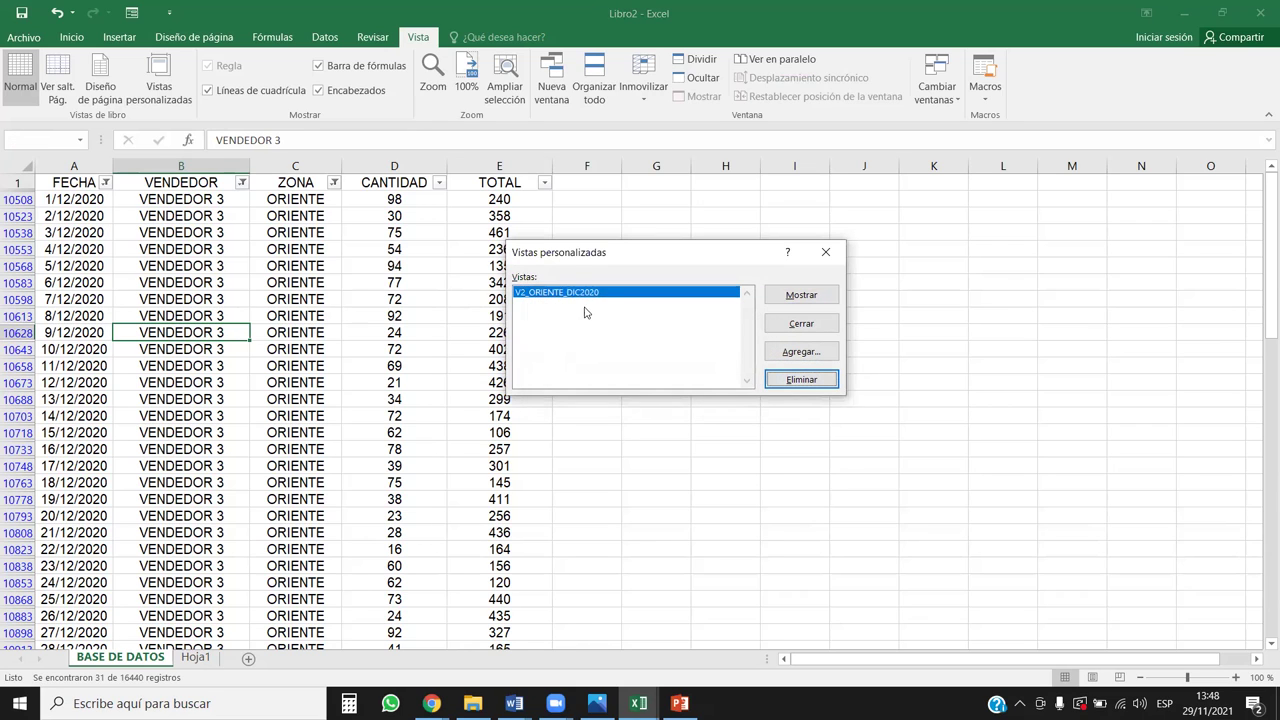
left_click(789, 378)
left_click(616, 398)
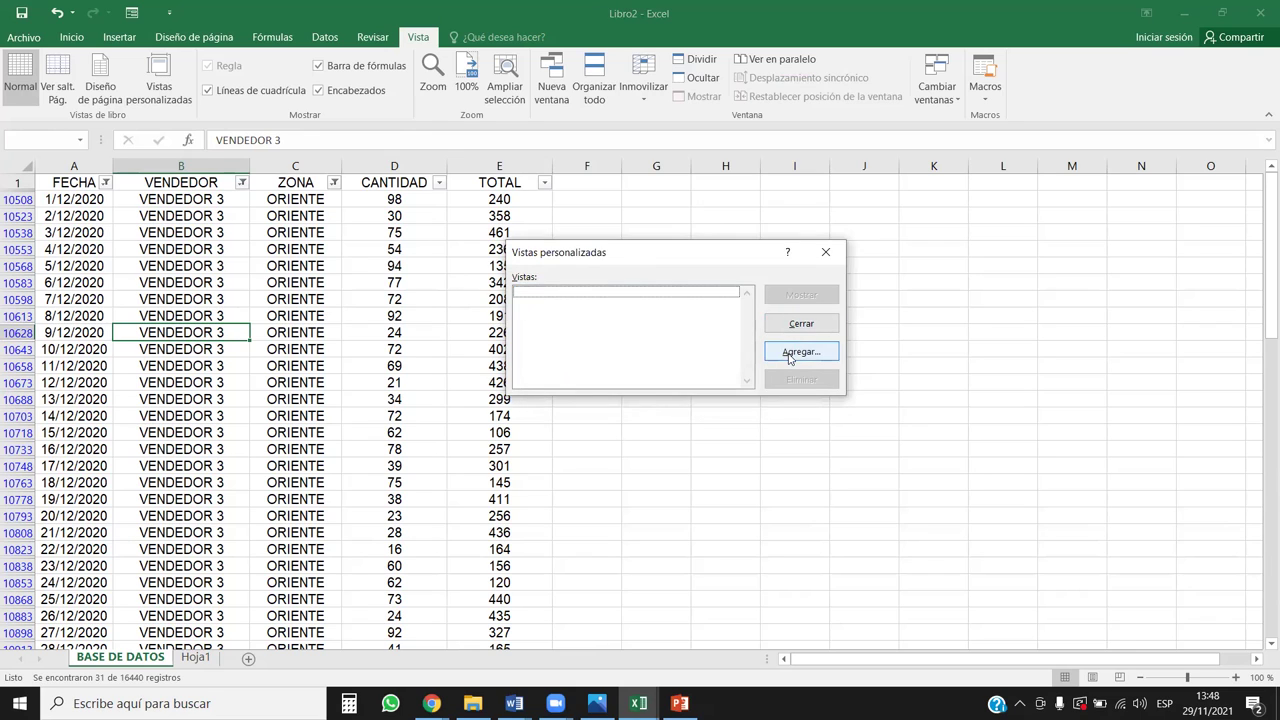
left_click(789, 354)
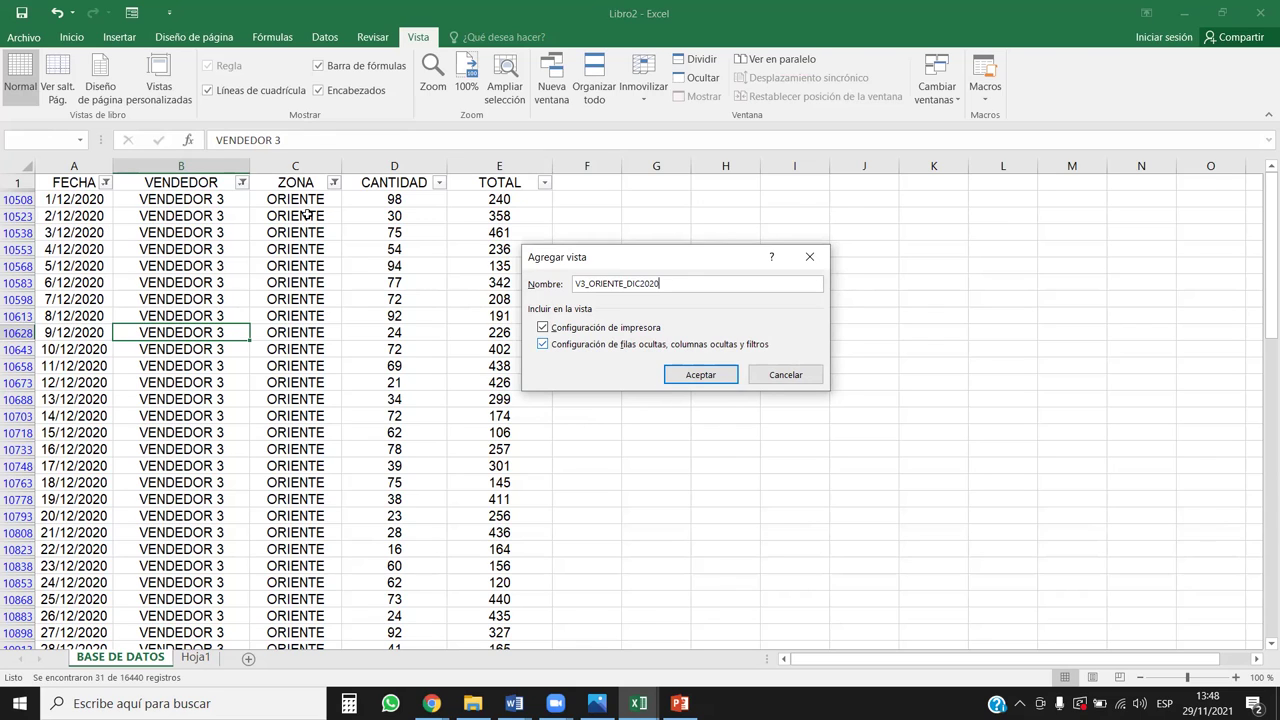
left_click(677, 378)
Change the VENDEDOR filter from VENDEDOR 3 to VENDEDOR 2.
left_click(242, 184)
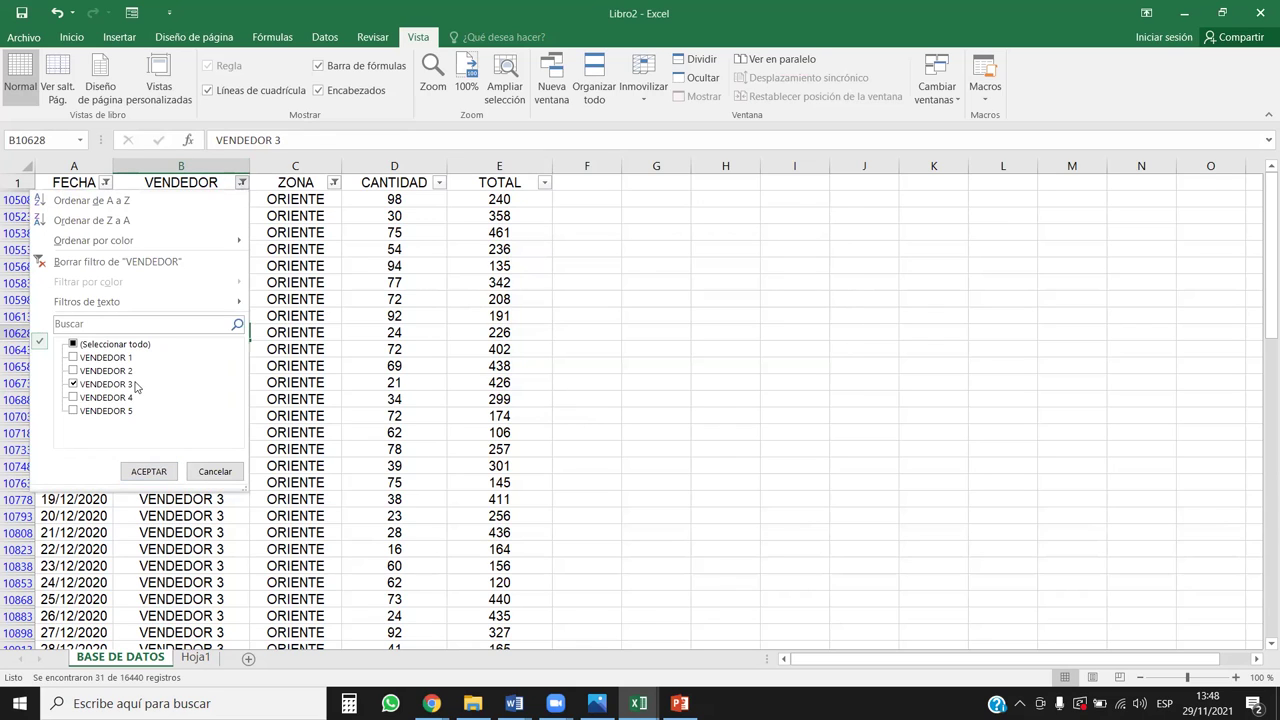
left_click(73, 383)
left_click(72, 370)
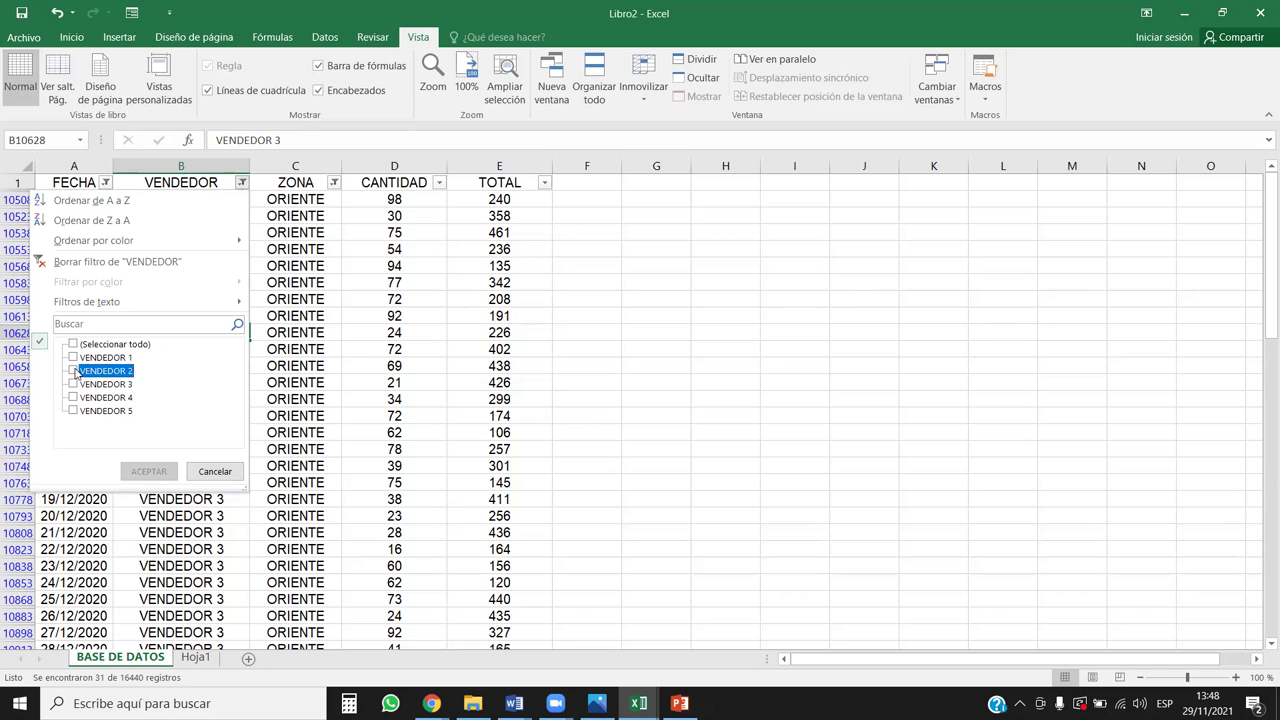
left_click(148, 471)
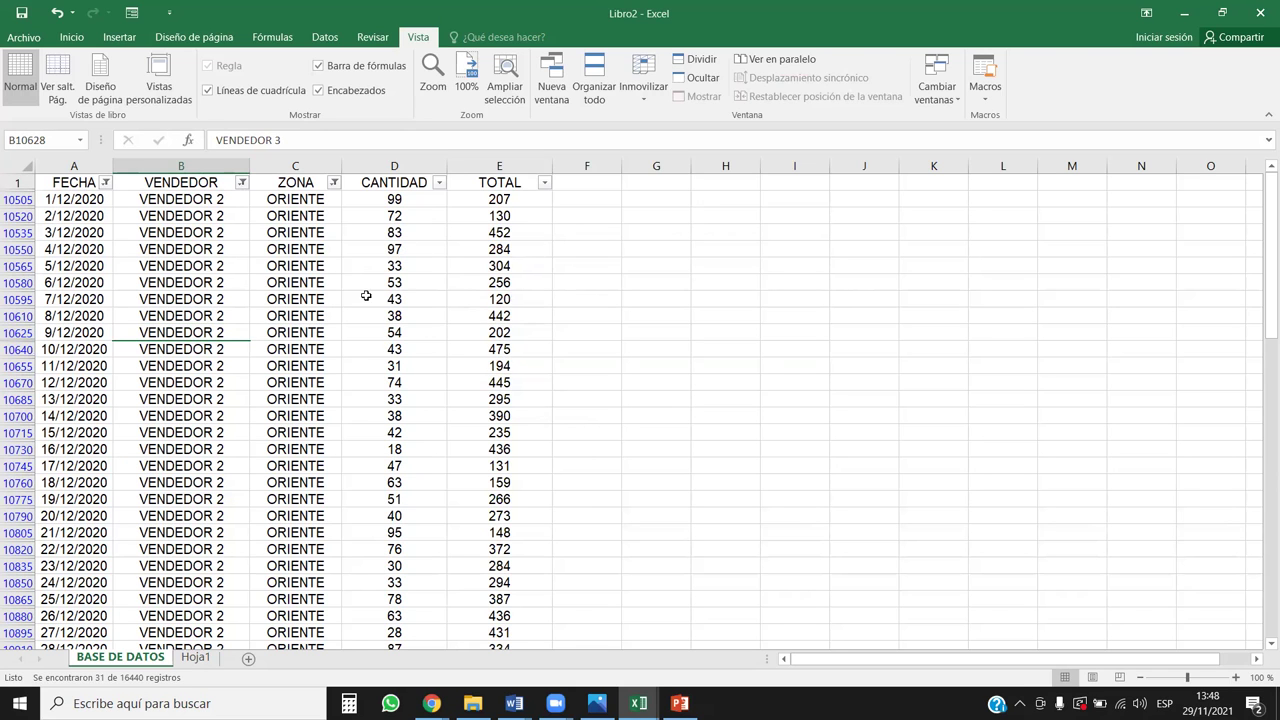
Select ORIENTE cells in column C and dates in column A, then return to Vista.
left_click_drag(295, 216, 300, 482)
left_click_drag(90, 220, 90, 410)
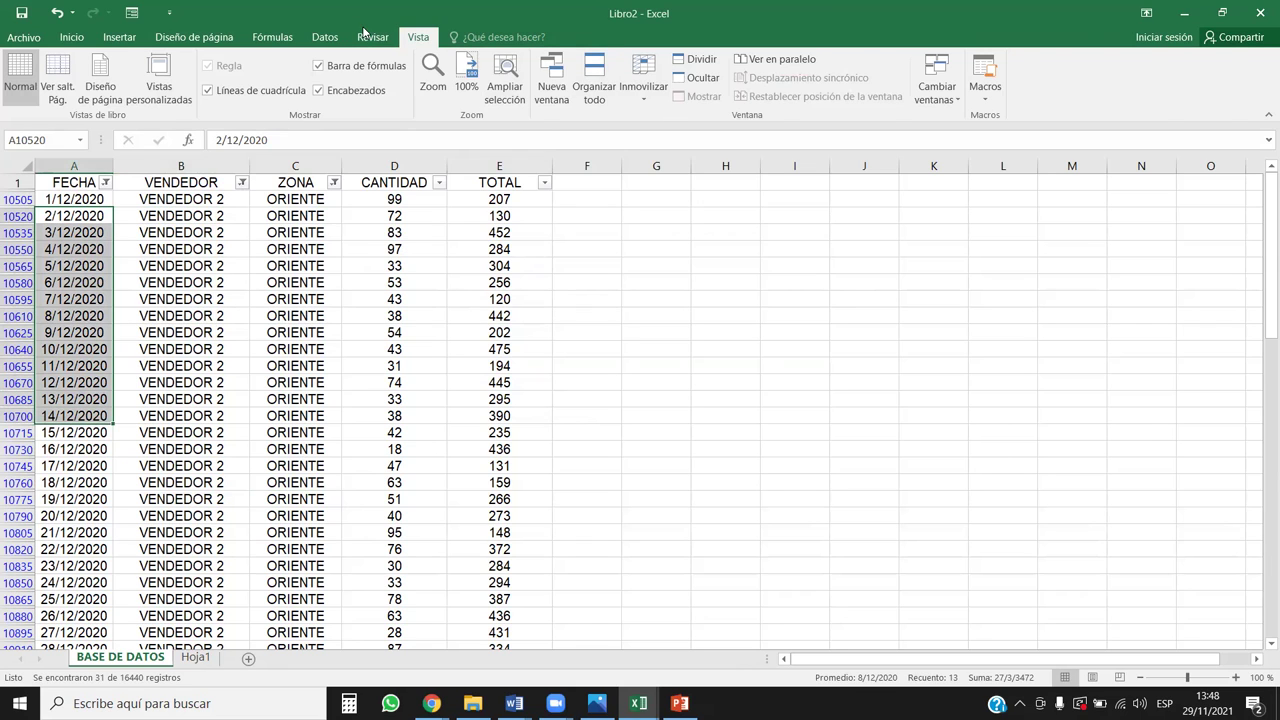
left_click(325, 37)
left_click(418, 40)
Save the filtered layout as custom view V2_ORIENTE_DIC2020.
left_click(159, 80)
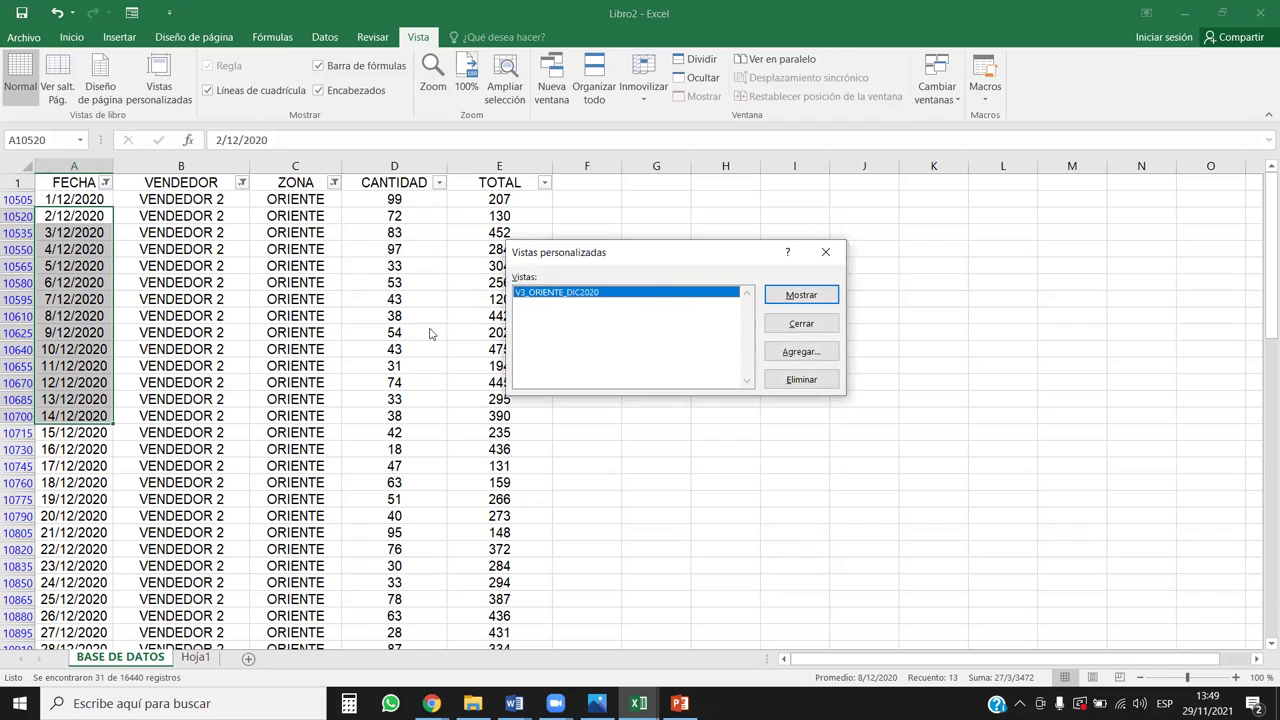
left_click(803, 352)
type("V2_ORIENTE_DIC2020")
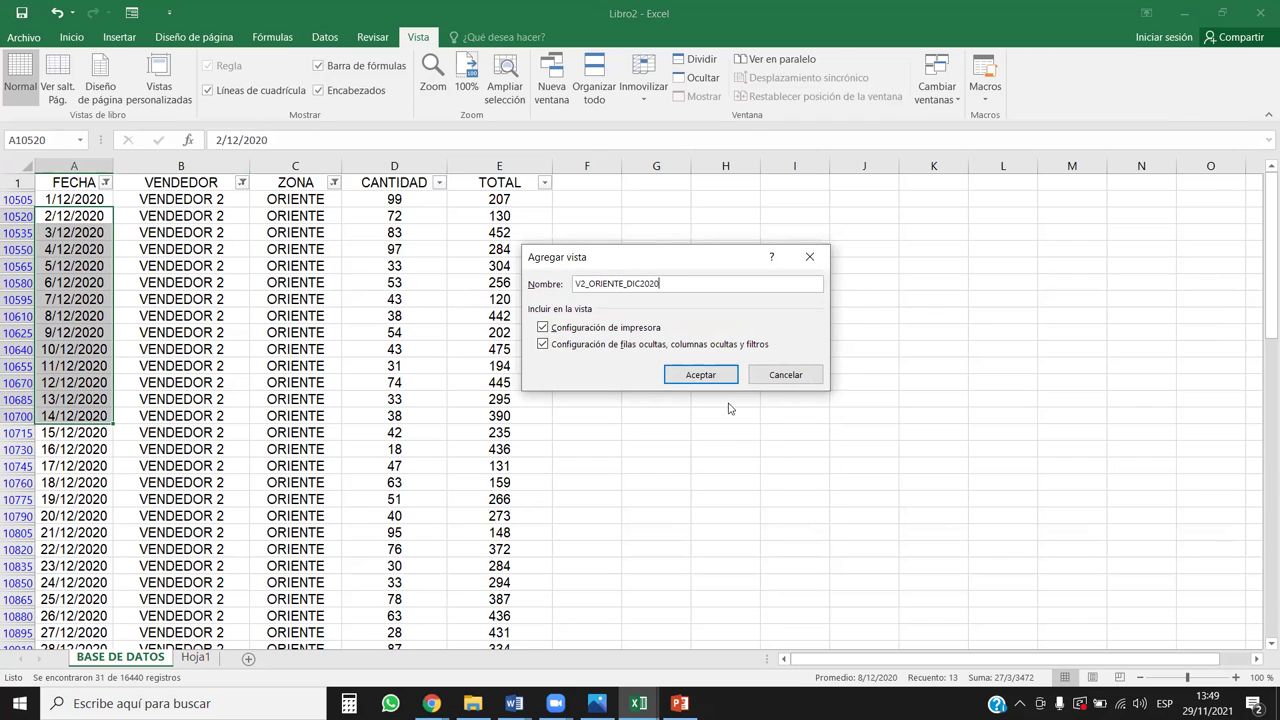
left_click(700, 375)
left_click(305, 367)
Check the custom views list, close it, and switch to the empty Hoja1 sheet.
left_click(181, 199)
left_click(181, 299)
left_click(159, 80)
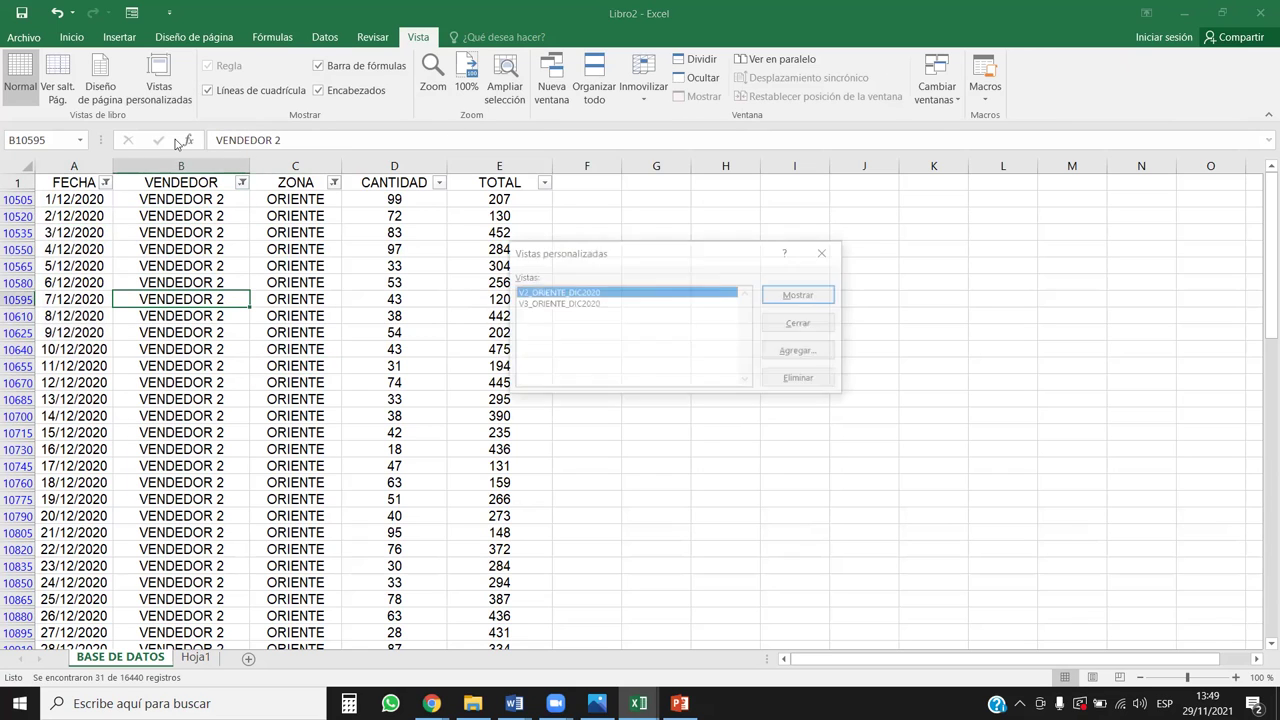
left_click(826, 253)
left_click(307, 298)
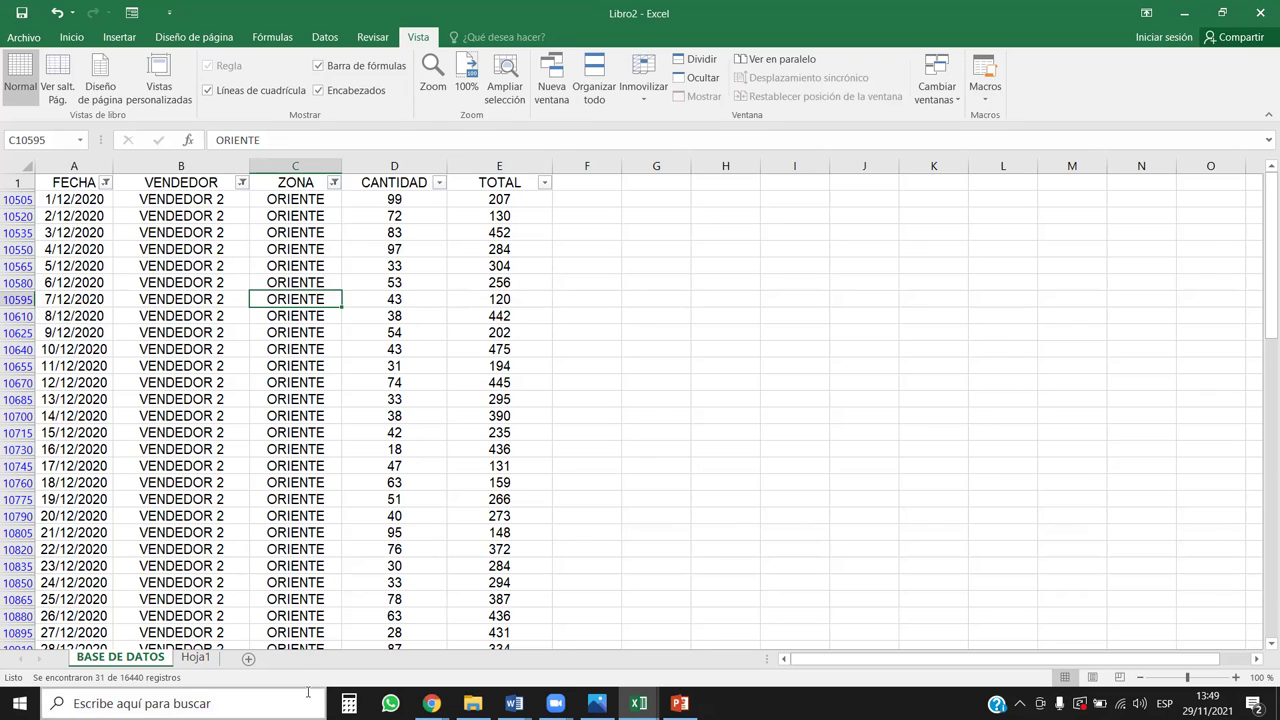
left_click(196, 658)
left_click(202, 245)
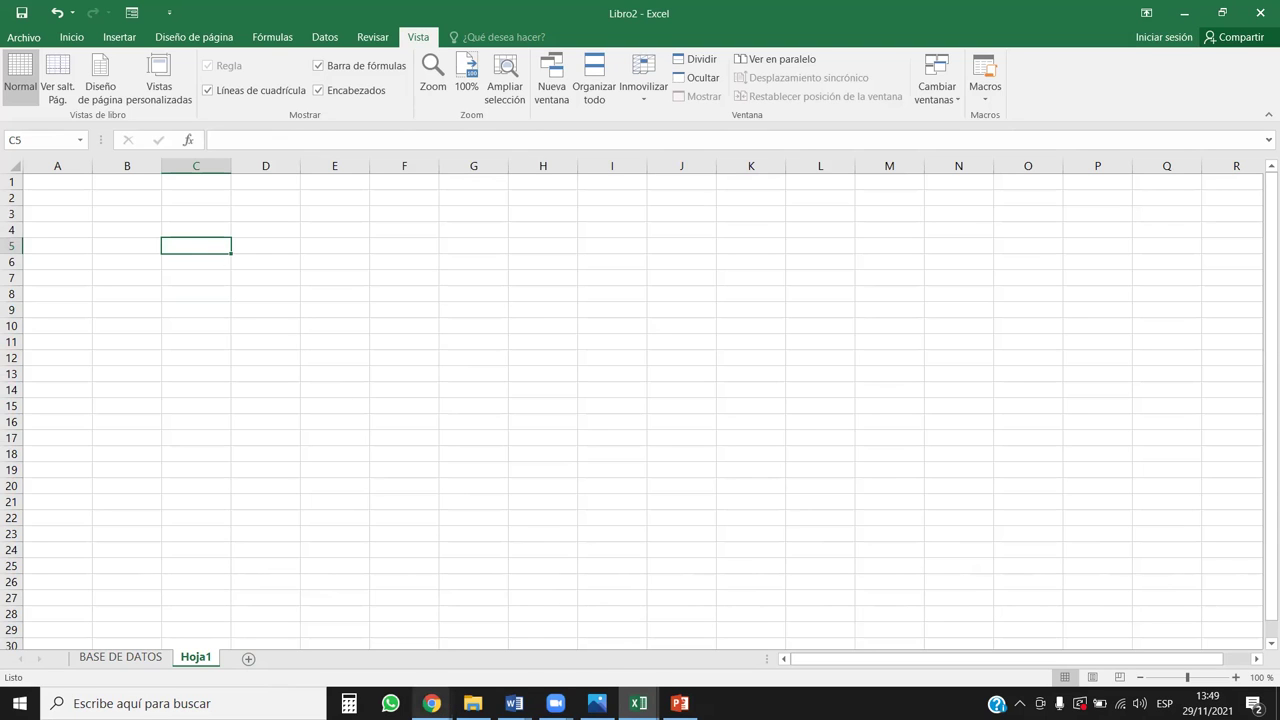
mouse_move(638, 703)
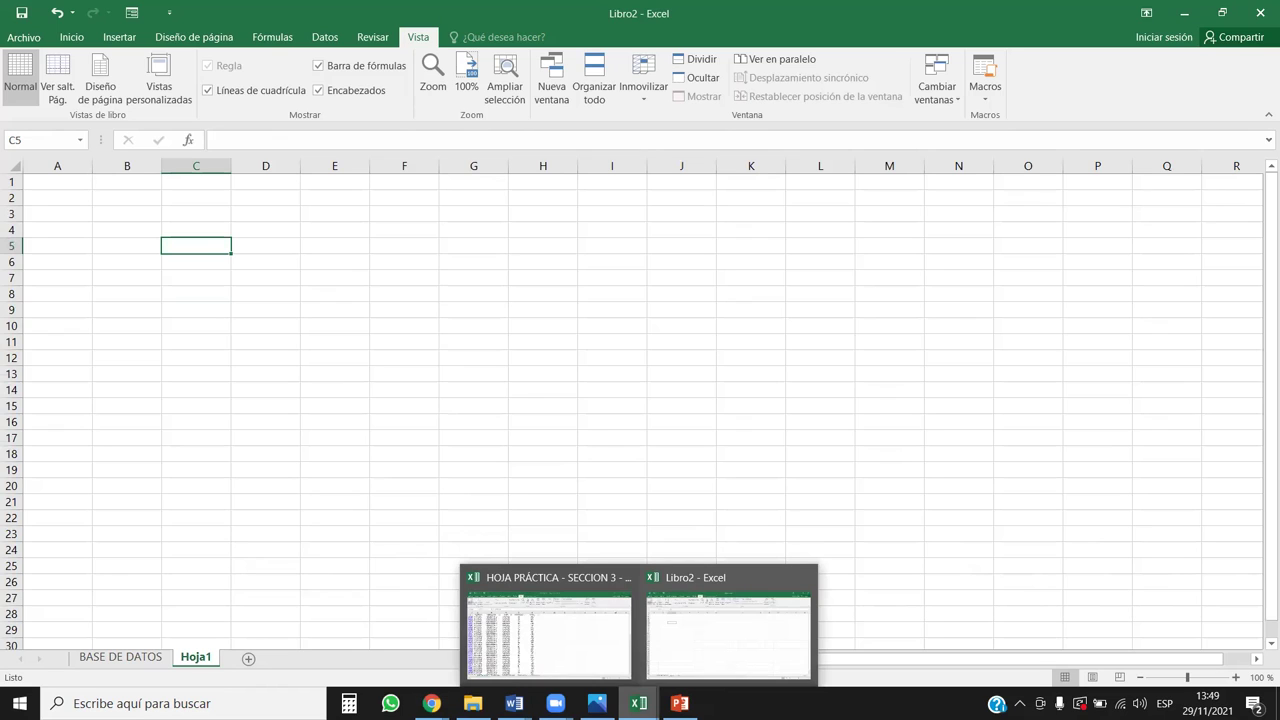
Enter the heading FECHA DE NAC in E2 and widen column E to fit it.
left_click(474, 403)
left_click(330, 266)
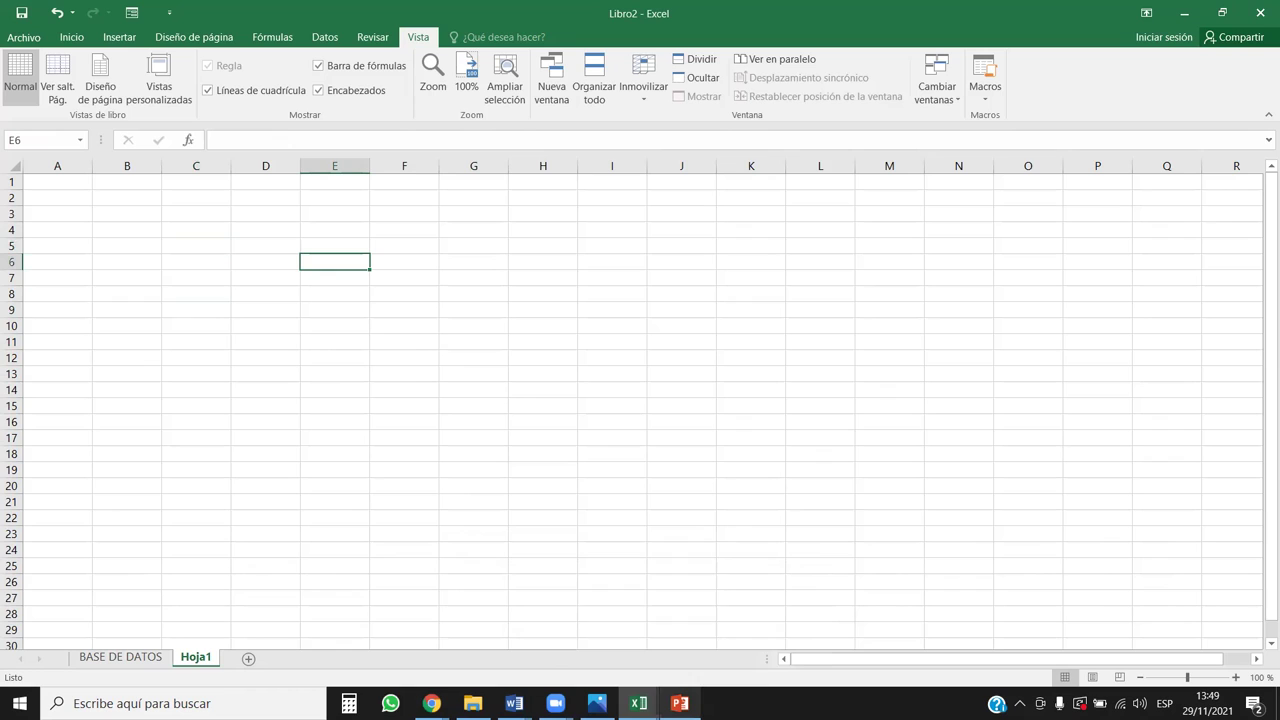
left_click(191, 265)
left_click(107, 203)
left_click(74, 195)
left_click(349, 197)
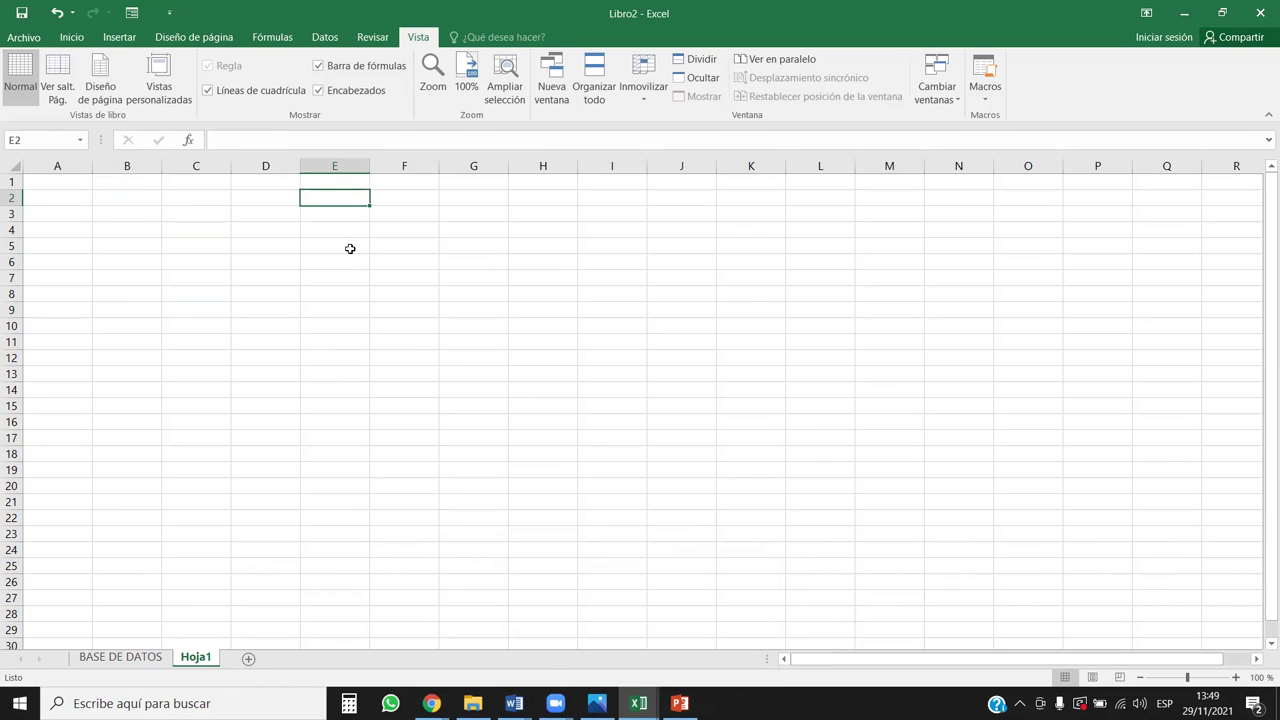
type("fe")
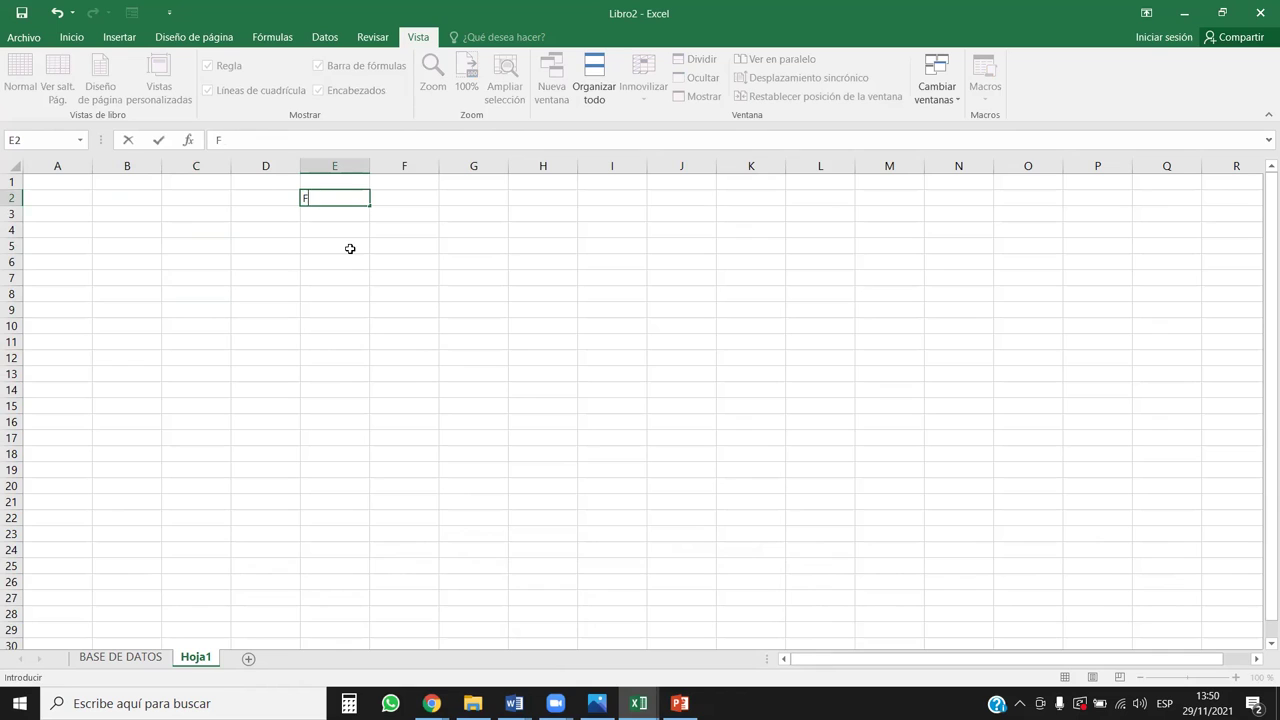
type("CHA DE NAC")
key("Return")
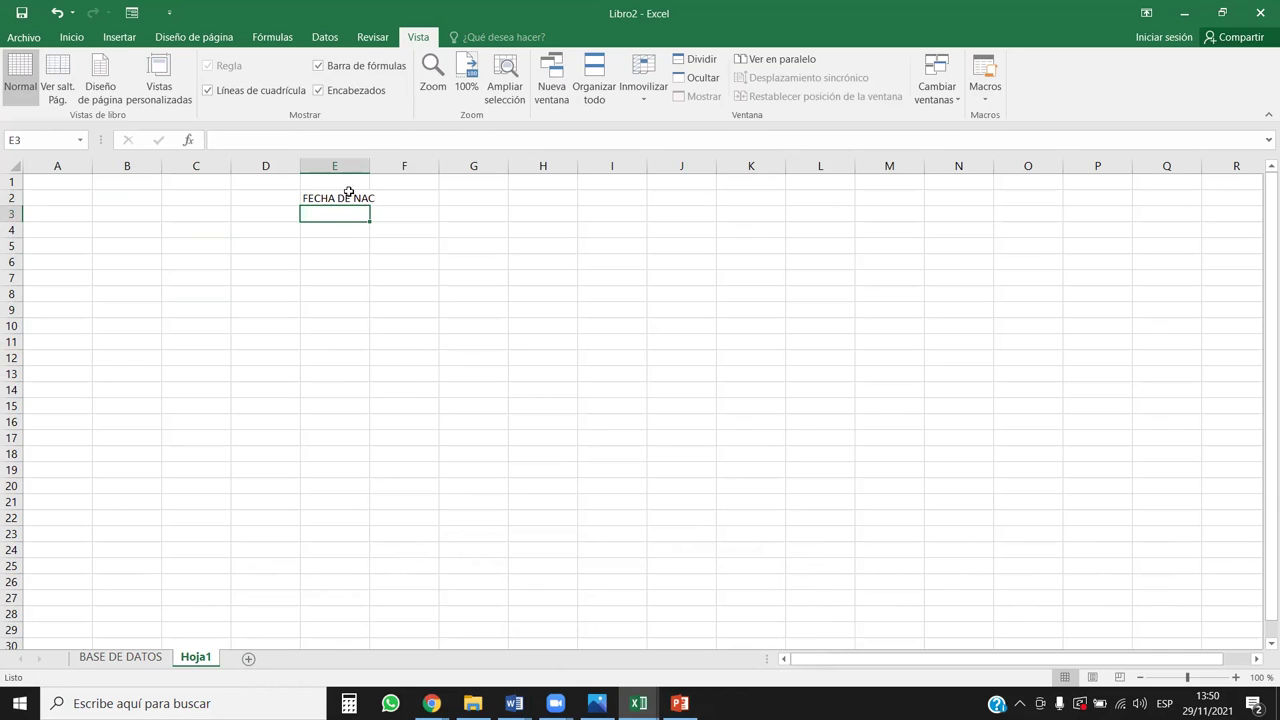
left_click_drag(372, 163, 425, 163)
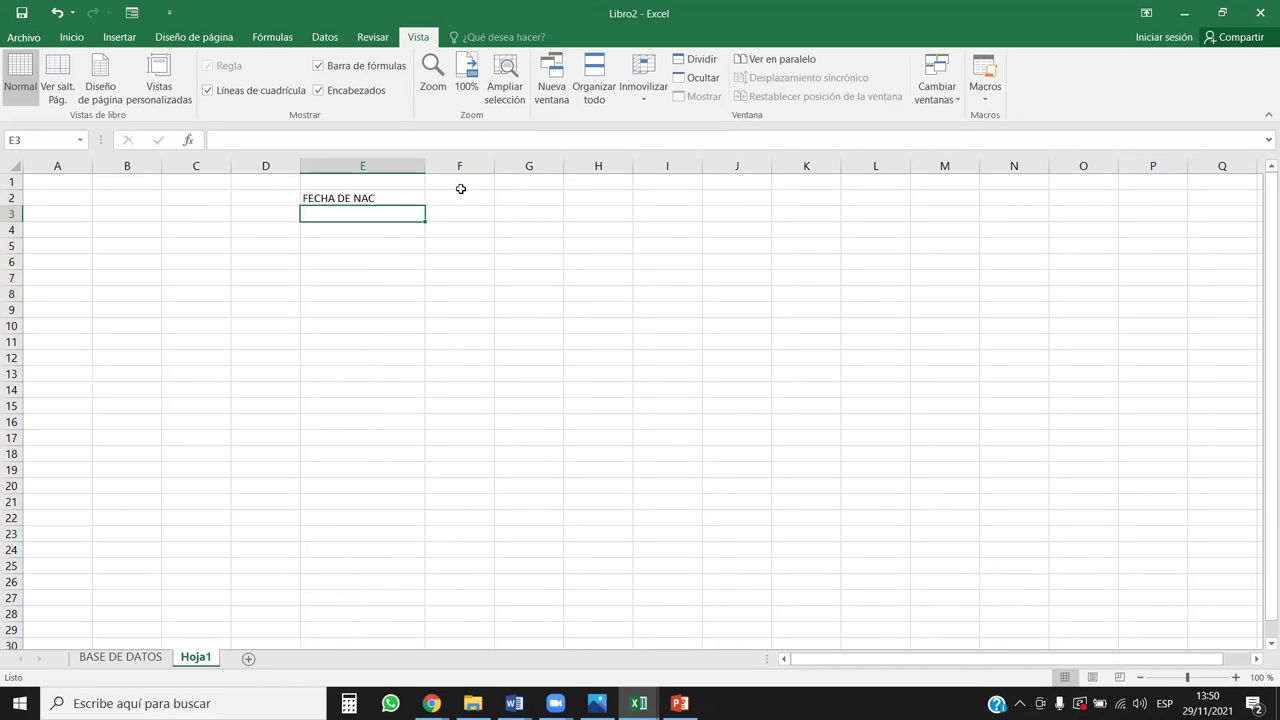
Label D4, E4 and F4 as DIA, MES and AÑO, then select the heading row D2:F2.
left_click(379, 238)
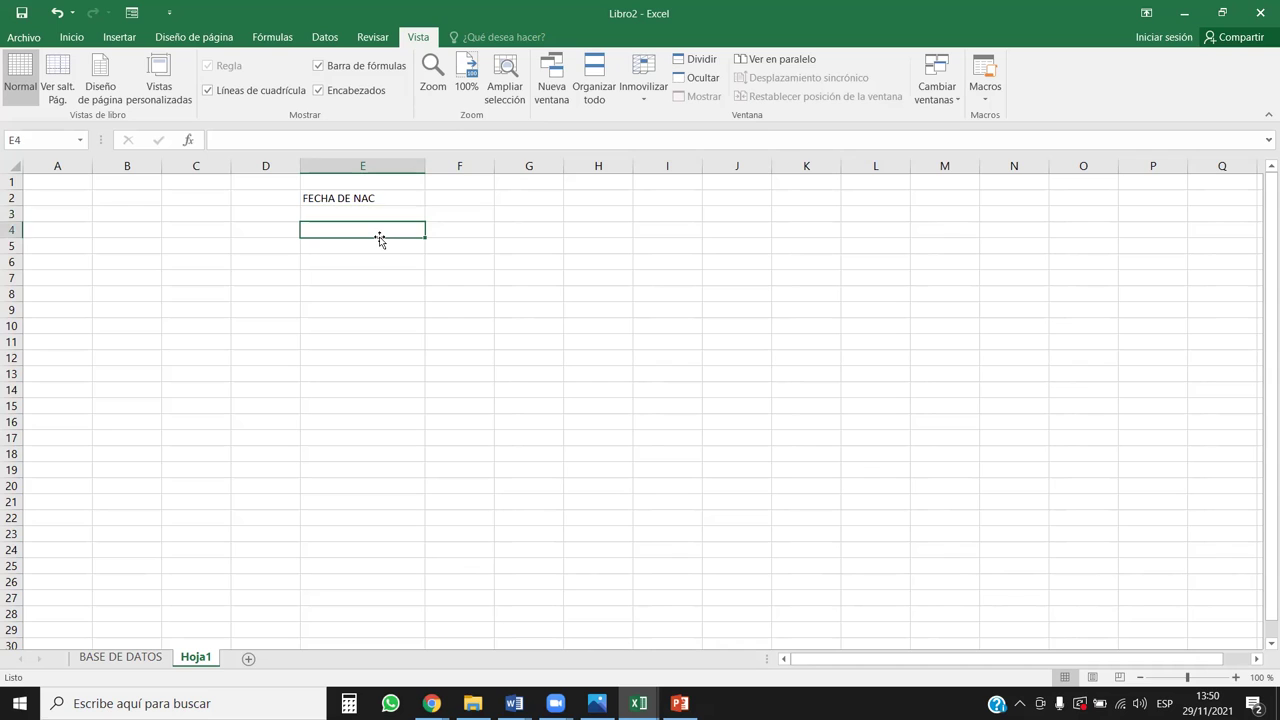
type("m")
key("BackSpace")
key("BackSpace")
key("BackSpace")
type("MES")
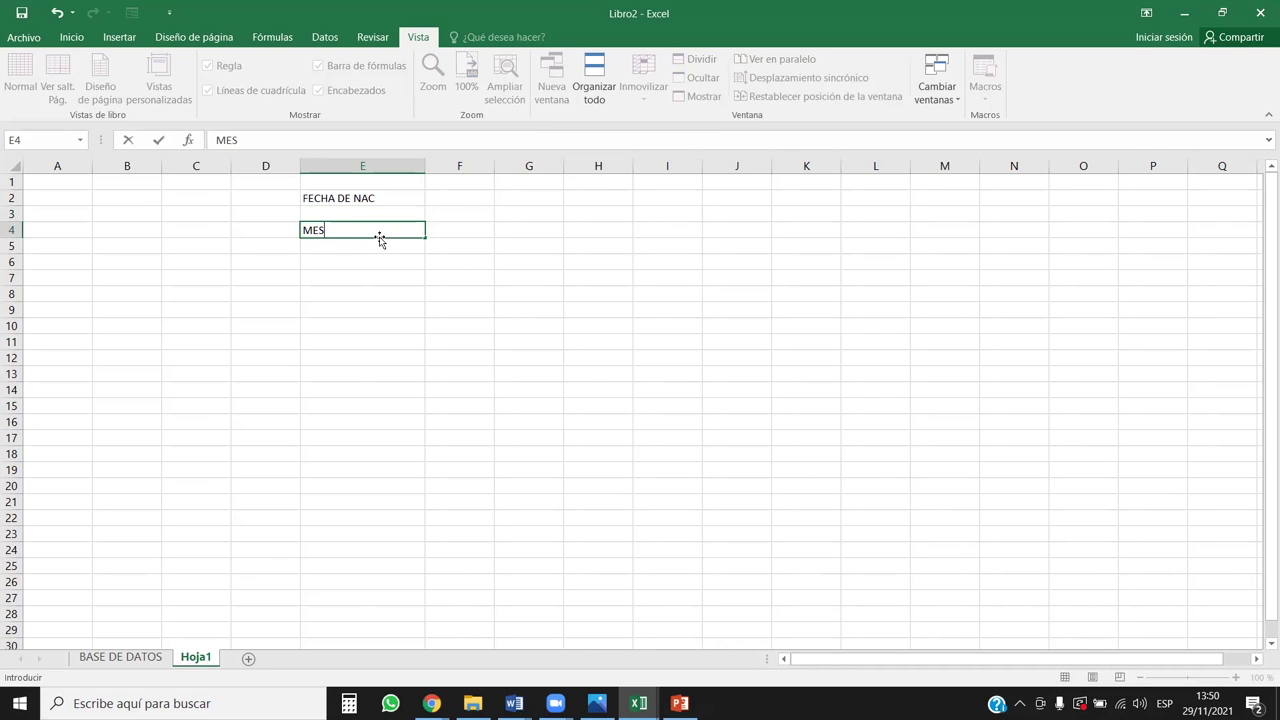
key("Tab")
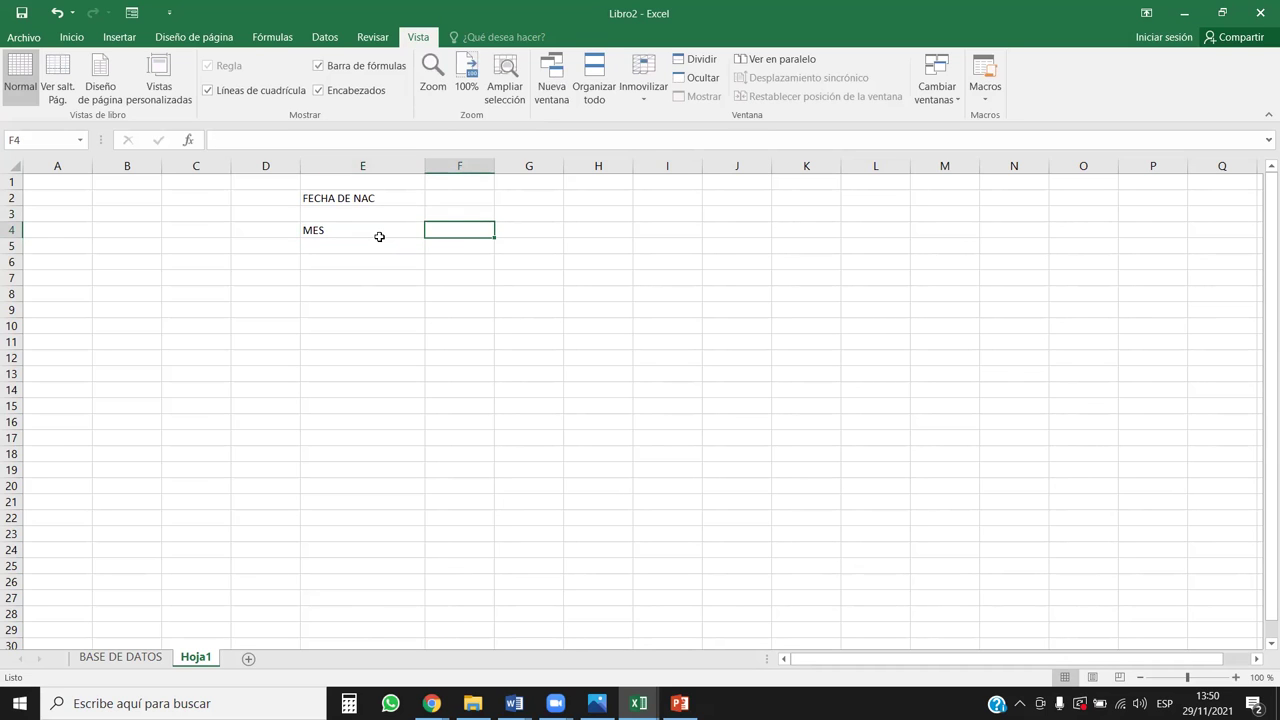
key("Left")
key("Left")
type("DIA")
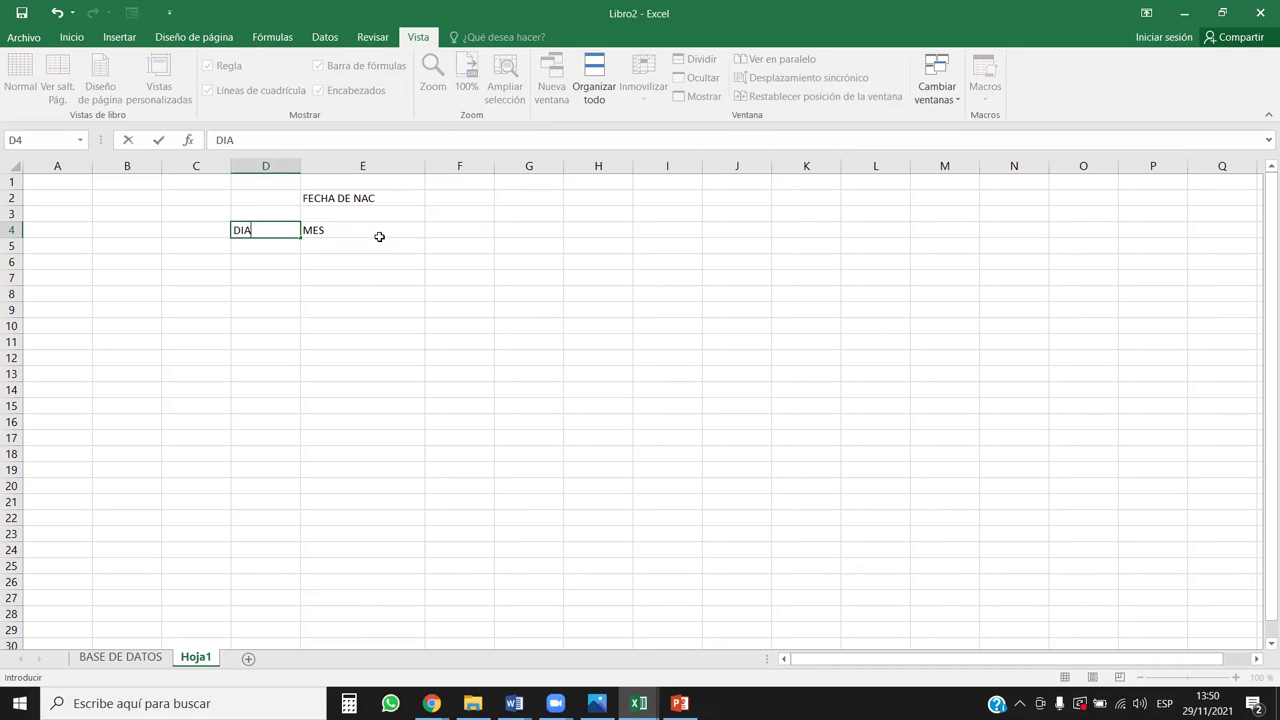
key("Tab")
key("Tab")
type("AÑO")
key("Return")
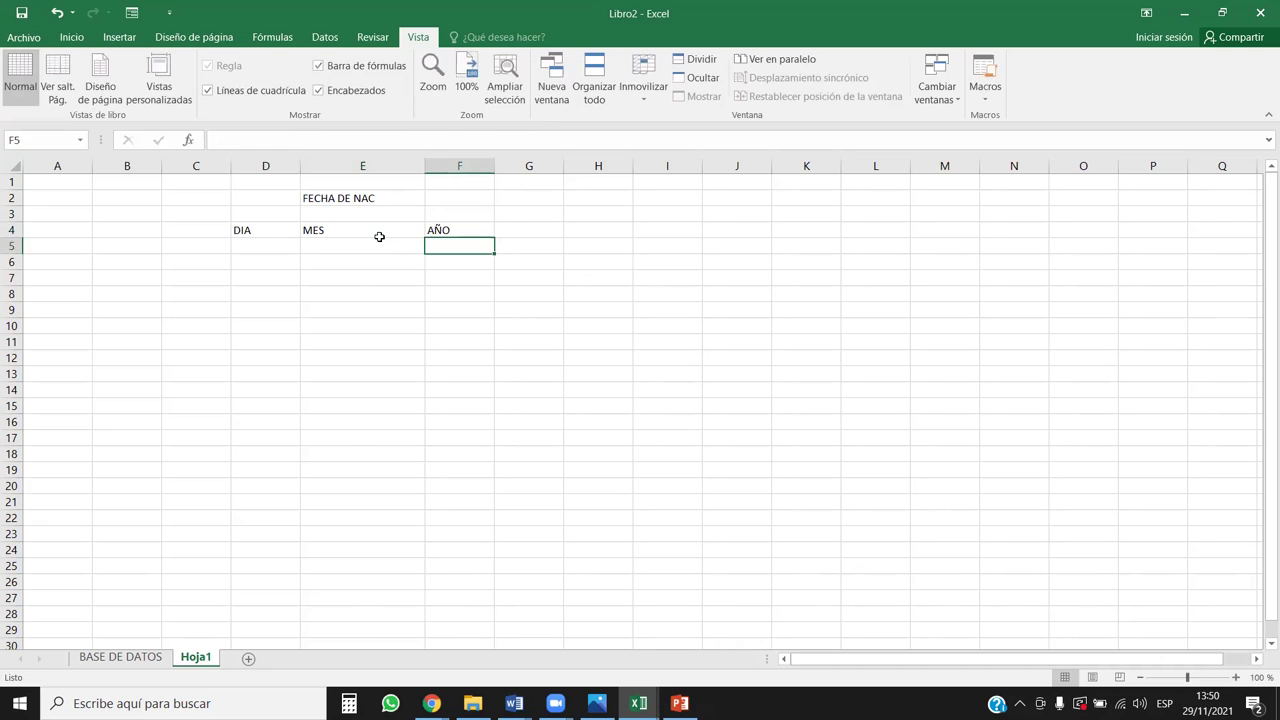
mouse_move(272, 228)
left_mouse_down()
mouse_move(454, 208)
mouse_move(451, 194)
left_mouse_up()
left_click(414, 280)
left_click_drag(290, 200, 490, 194)
Merge and centre FECHA DE NAC across D2:F2, centre the DIA/MES/AÑO labels, and move the heading to row 3.
left_click(71, 37)
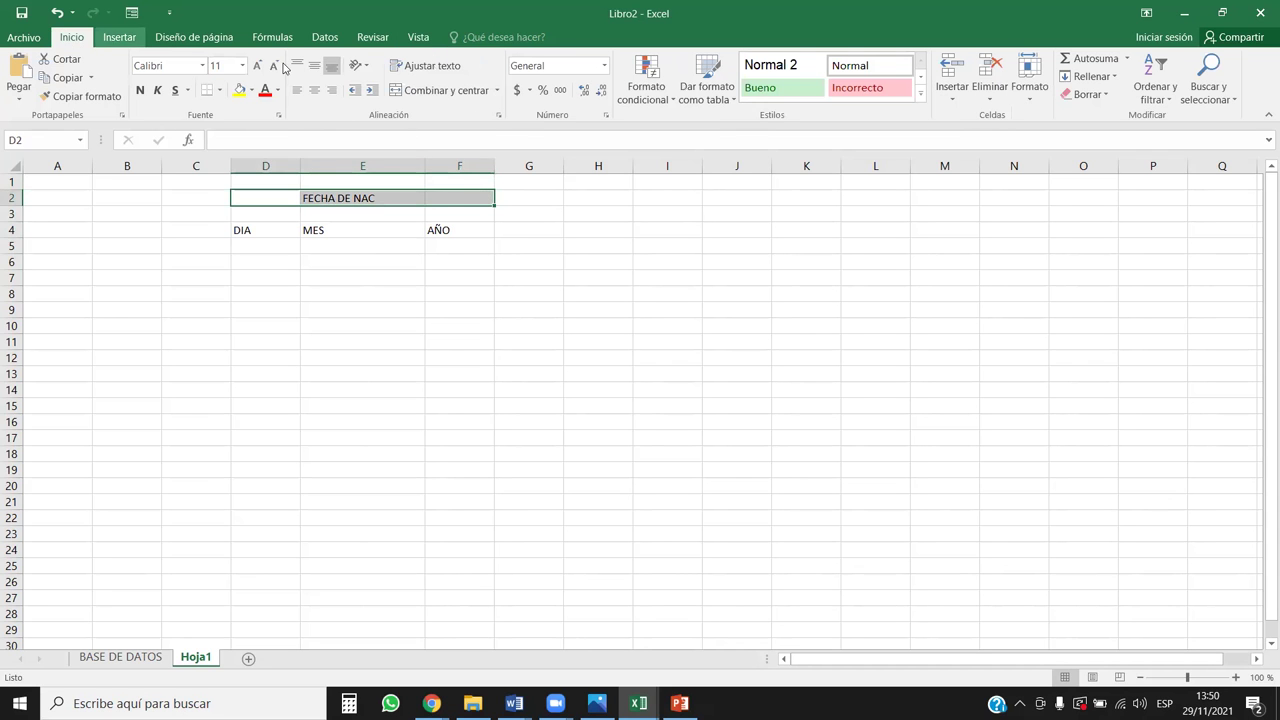
left_click(423, 90)
scroll(457, 280, "up", 4, "ctrl")
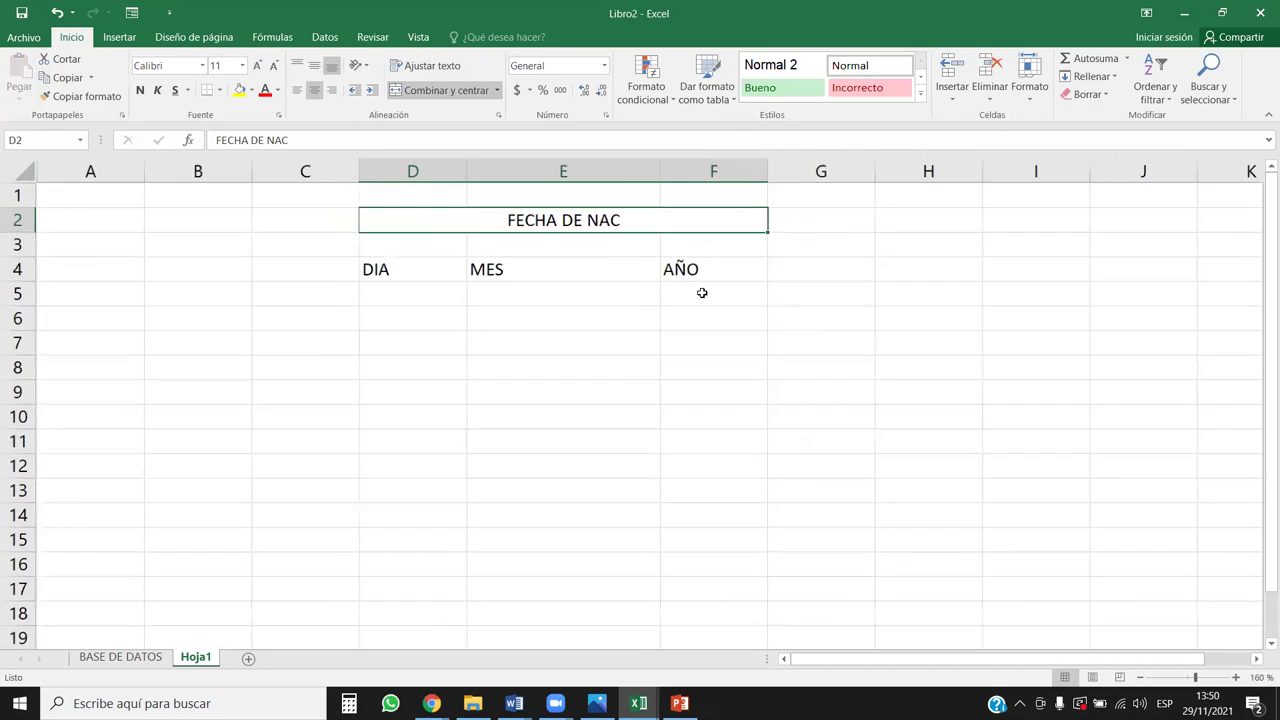
scroll(702, 293, "up", 1, "ctrl")
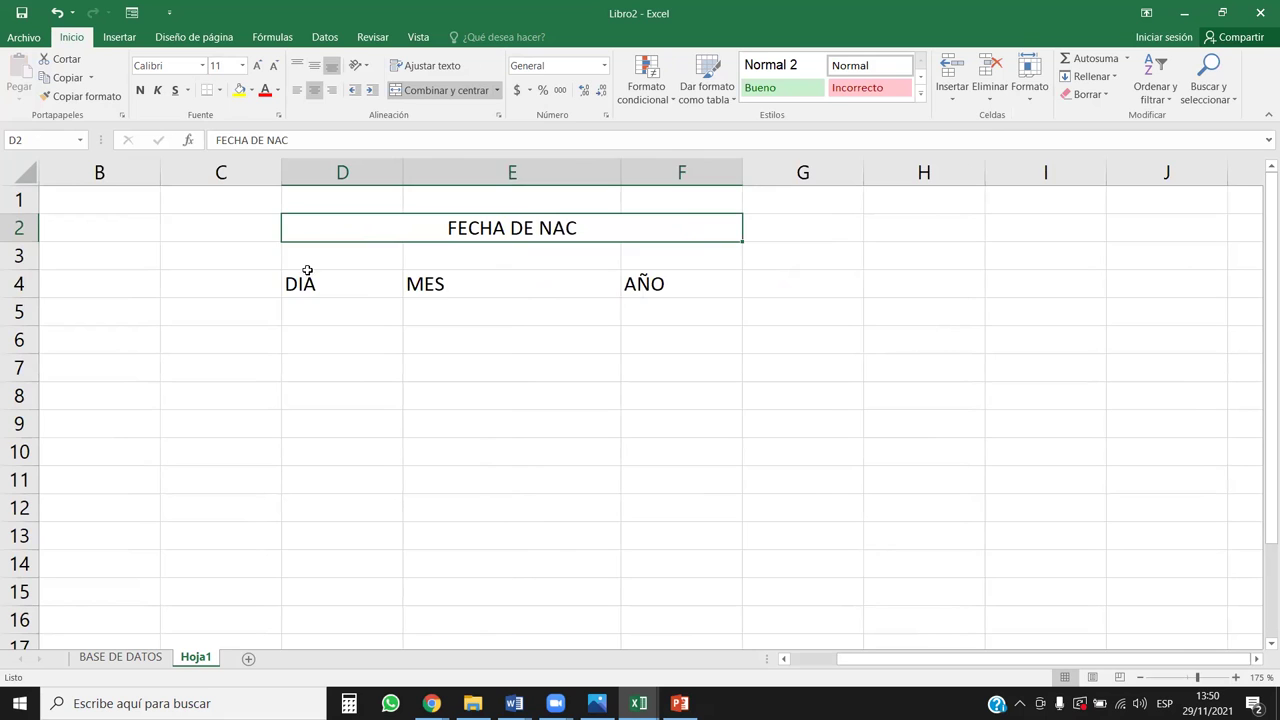
left_click_drag(308, 276, 689, 276)
left_click(436, 90)
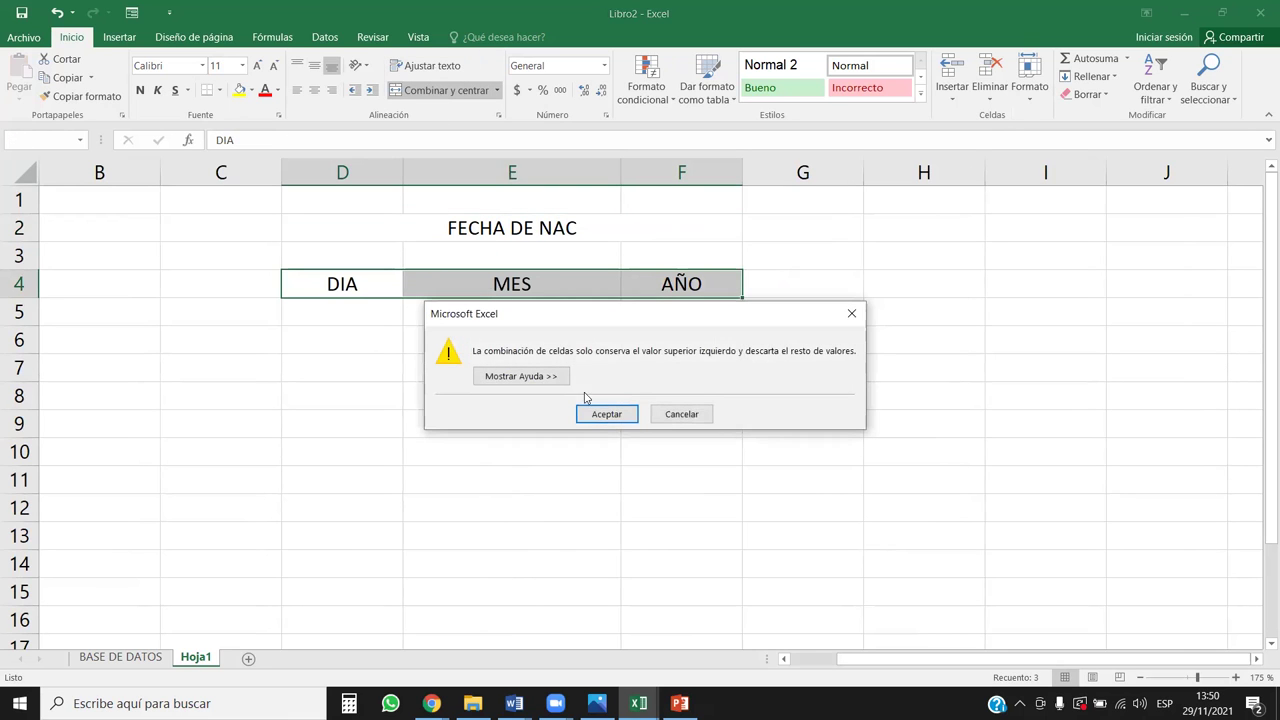
left_click(851, 313)
left_click_drag(364, 292, 680, 283)
left_click(314, 90)
left_click(543, 391)
left_click(568, 231)
left_click_drag(521, 243, 527, 272)
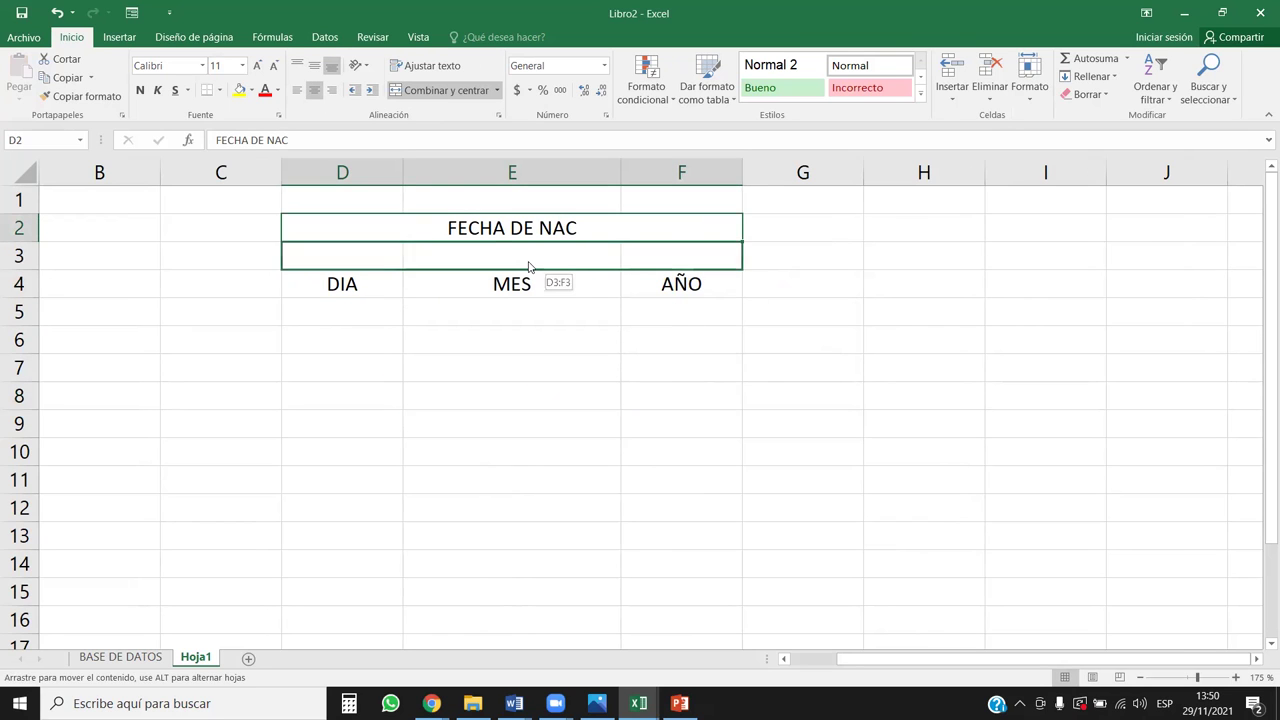
left_click(420, 338)
Apply Todos los bordes to every cell of D3:F5.
left_click_drag(377, 257, 614, 309)
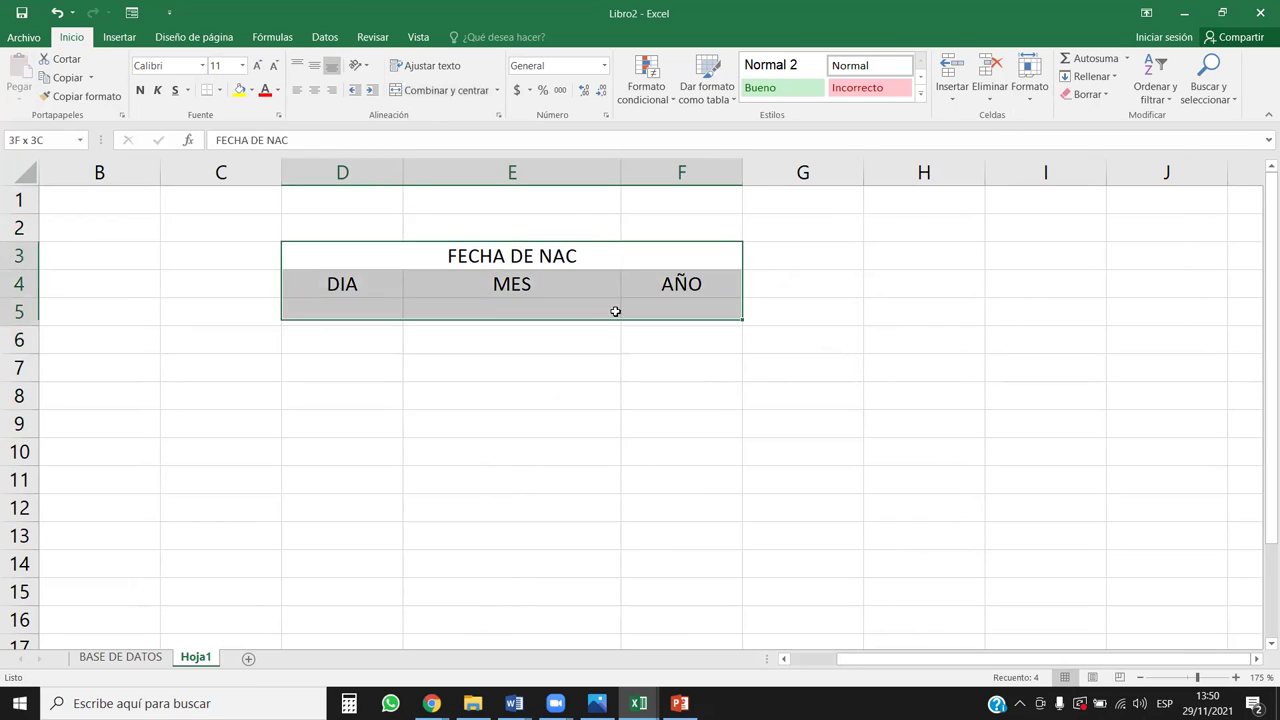
left_click(219, 90)
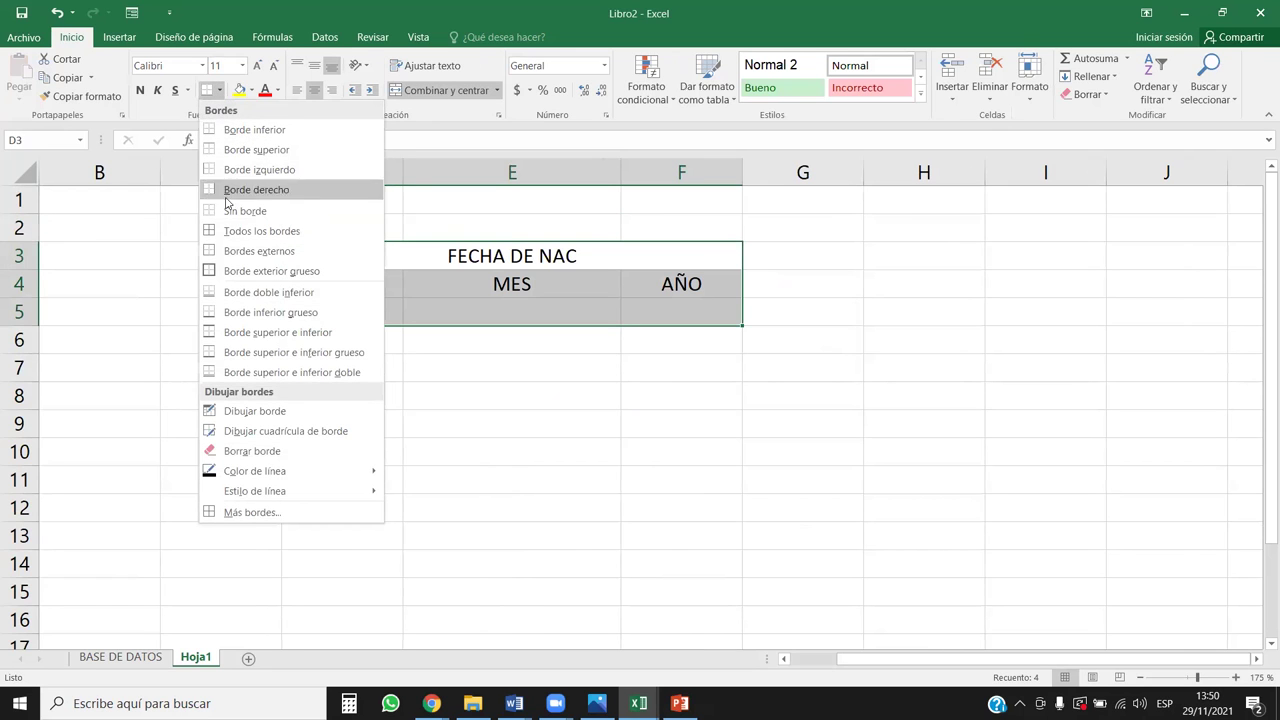
left_click(235, 229)
left_click(622, 397)
left_click(337, 283)
left_click(677, 283)
left_click(480, 367)
Check the empty day, month and year entry cells in row 5 of the bordered table.
scroll(669, 320, "up", 2, "ctrl")
scroll(669, 320, "up", 1, "ctrl")
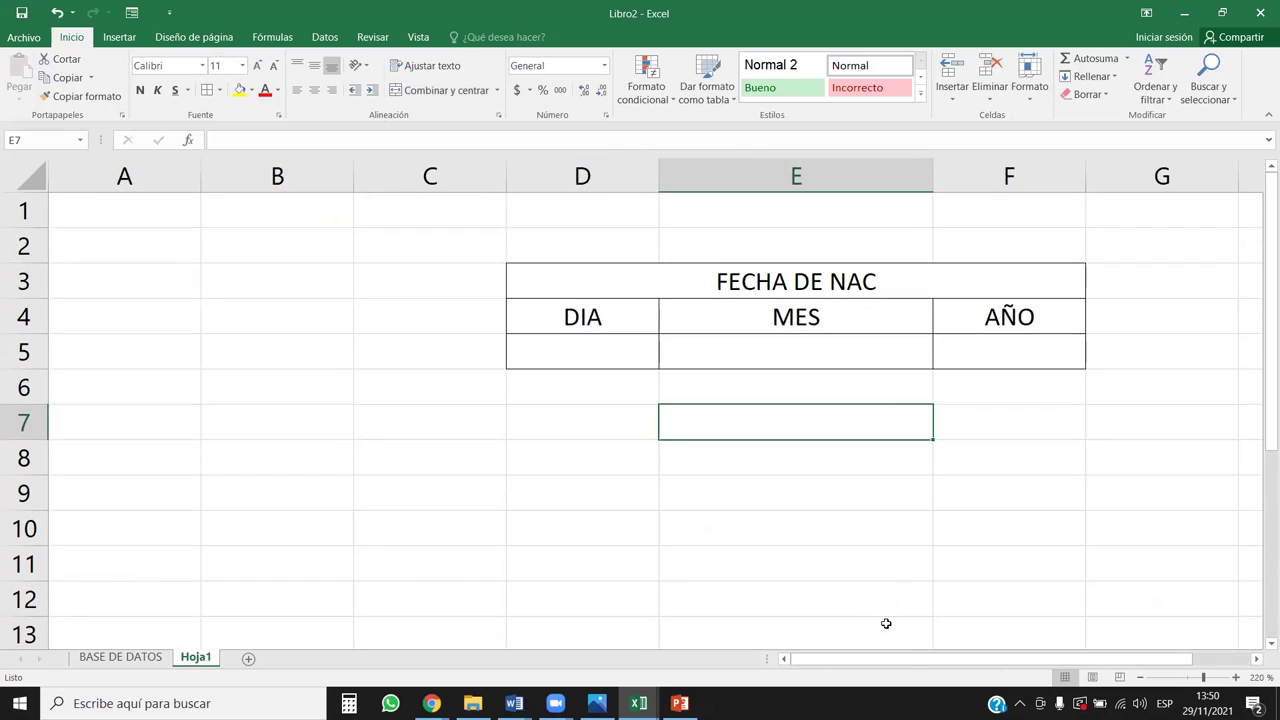
scroll(672, 306, "up", 1, "ctrl")
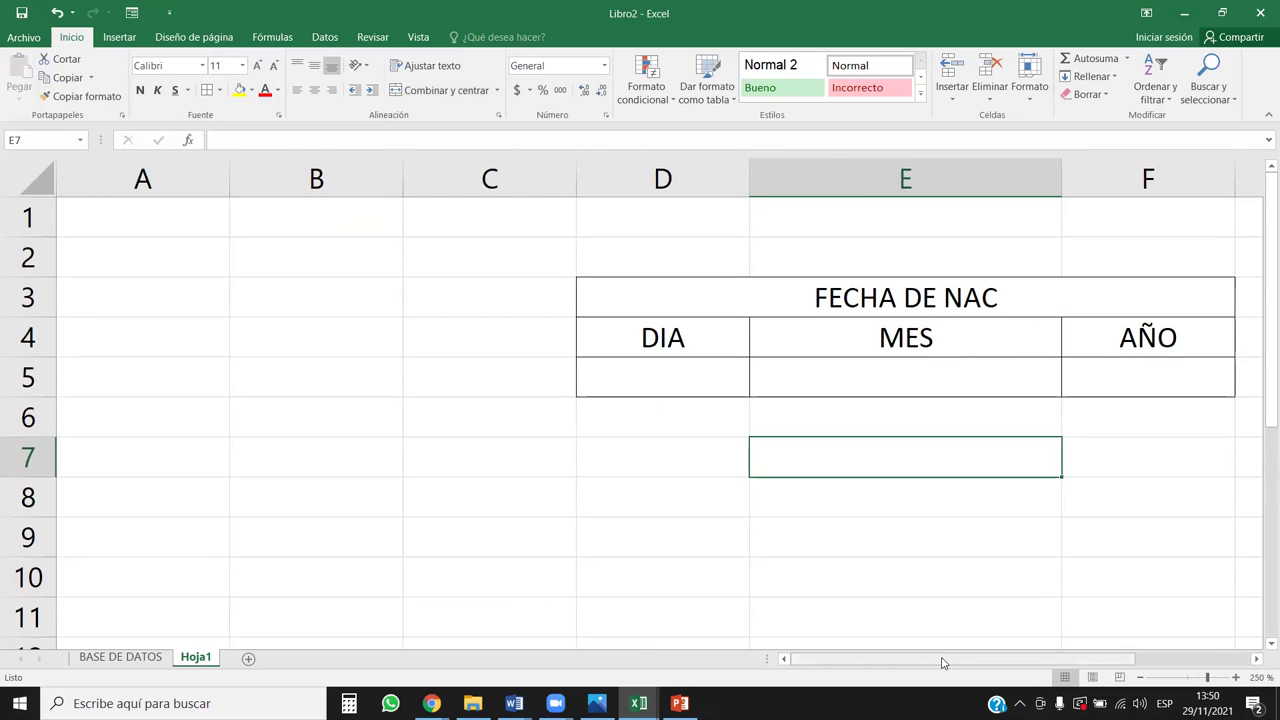
left_click_drag(943, 659, 1000, 659)
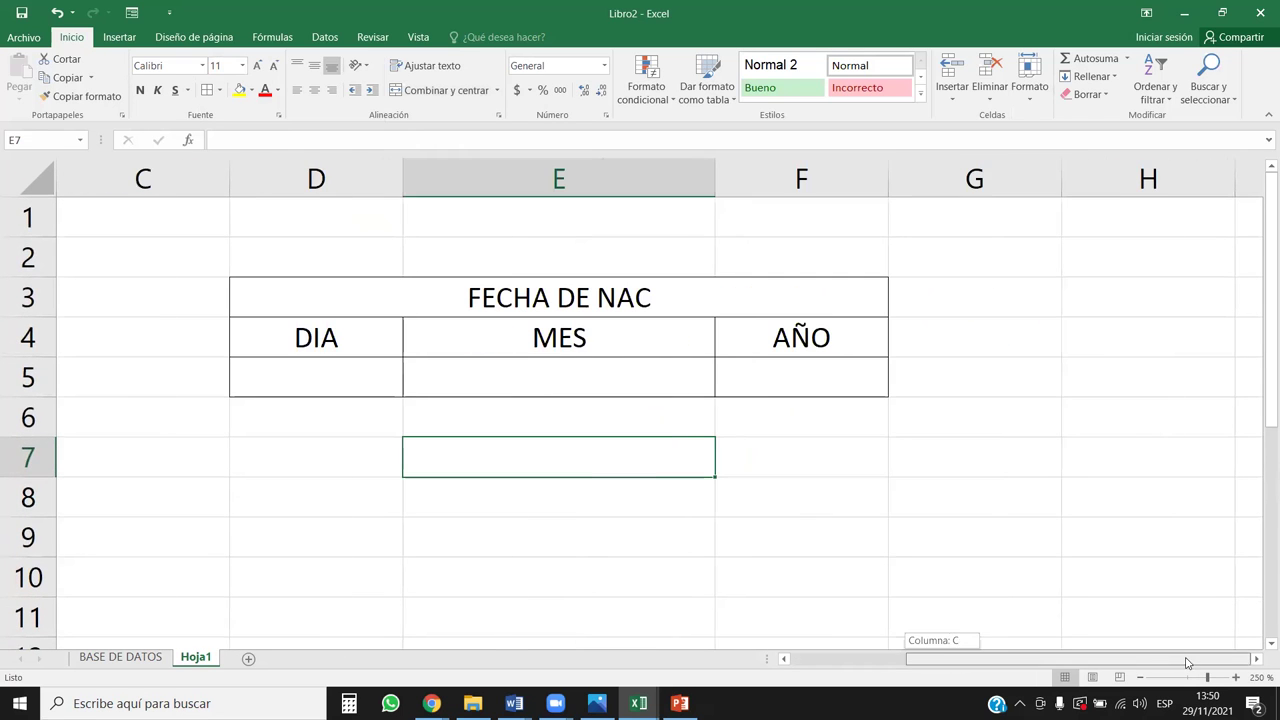
left_click(579, 382)
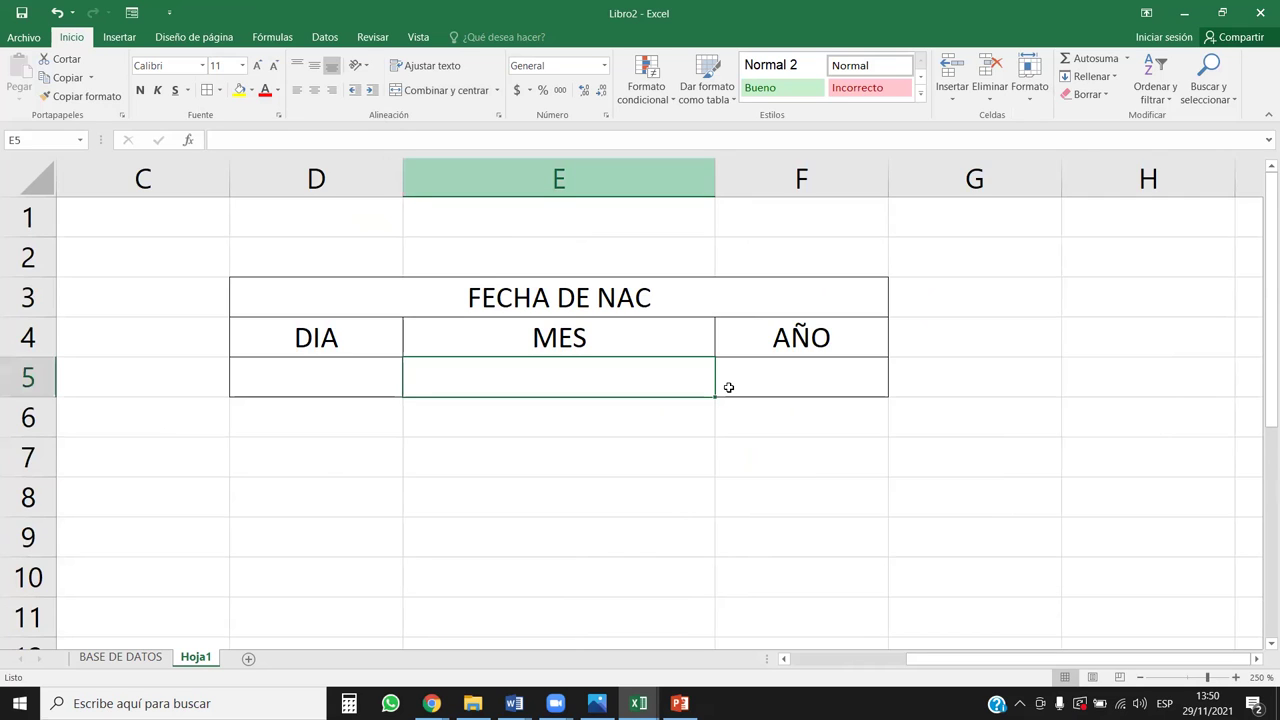
left_click(351, 382)
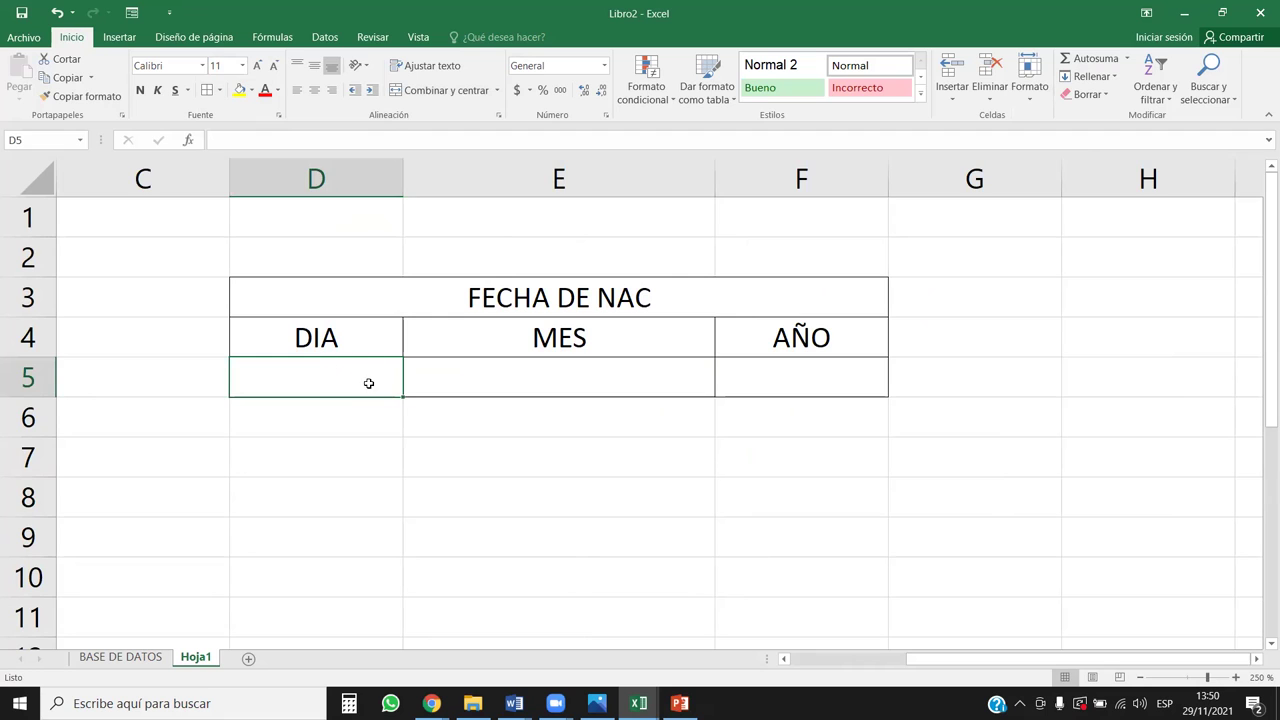
left_click(535, 366)
left_click(800, 366)
left_click(226, 508)
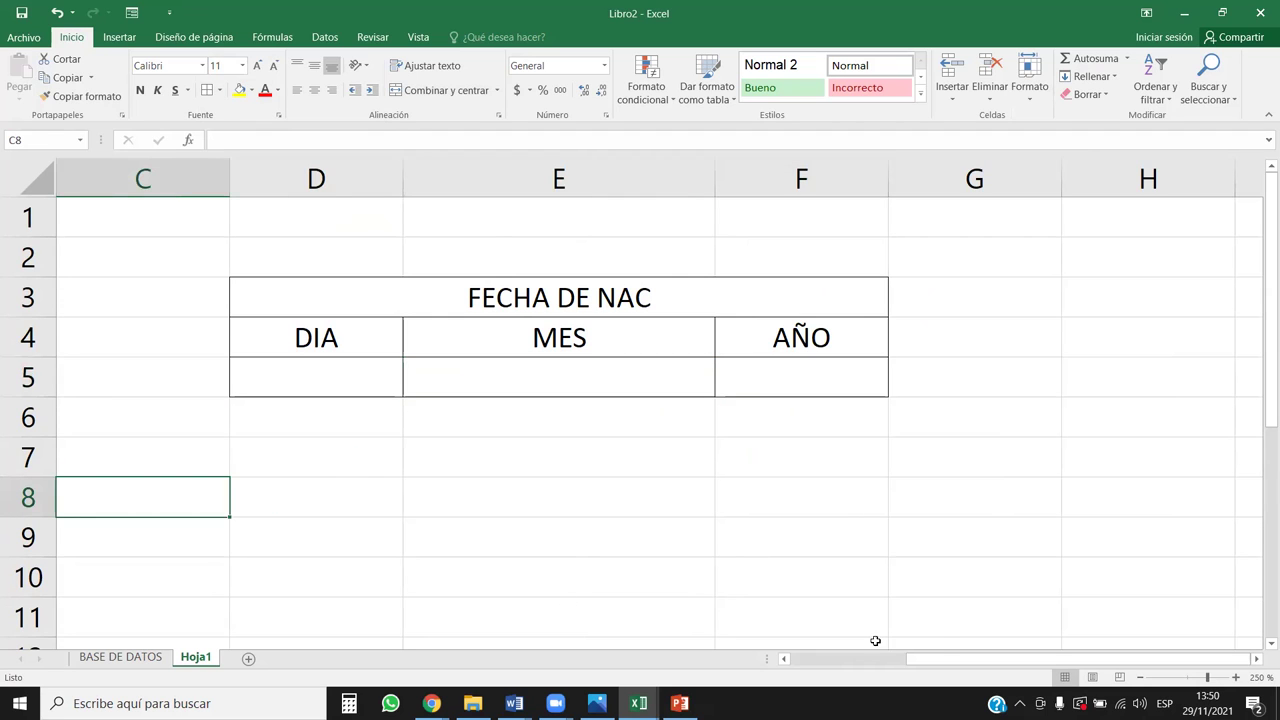
left_click_drag(935, 661, 680, 662)
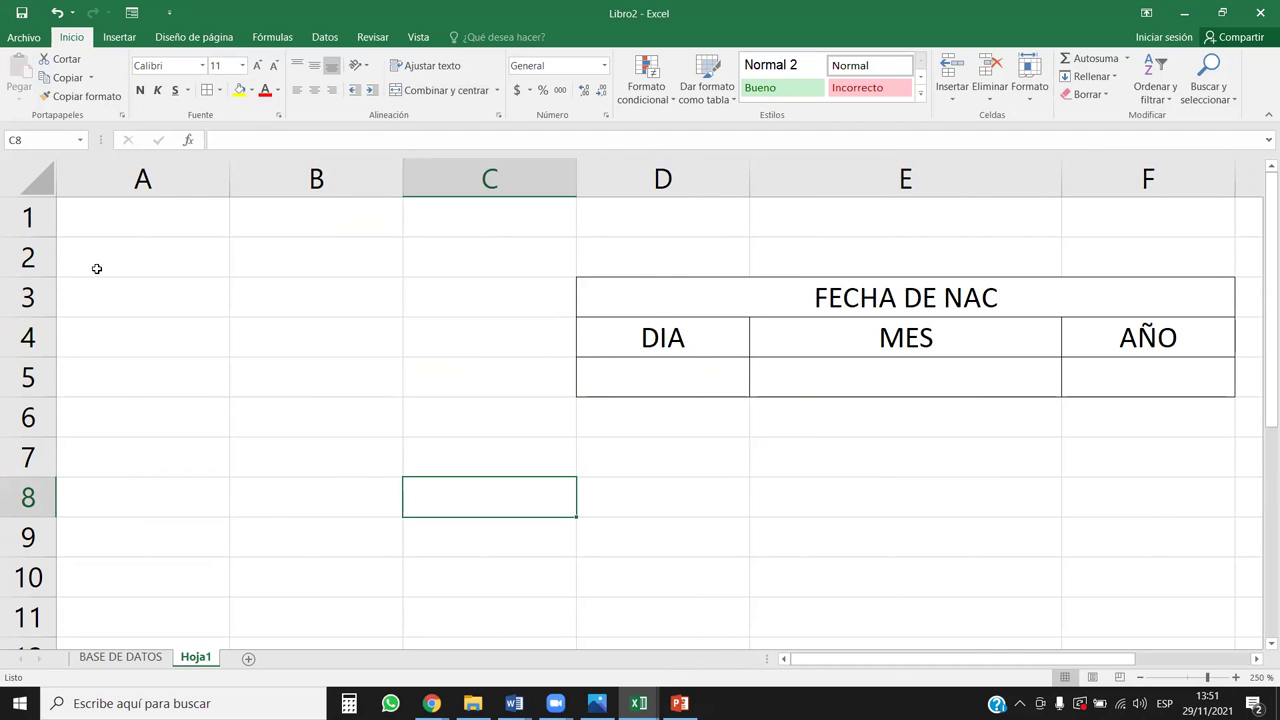
left_click(504, 177)
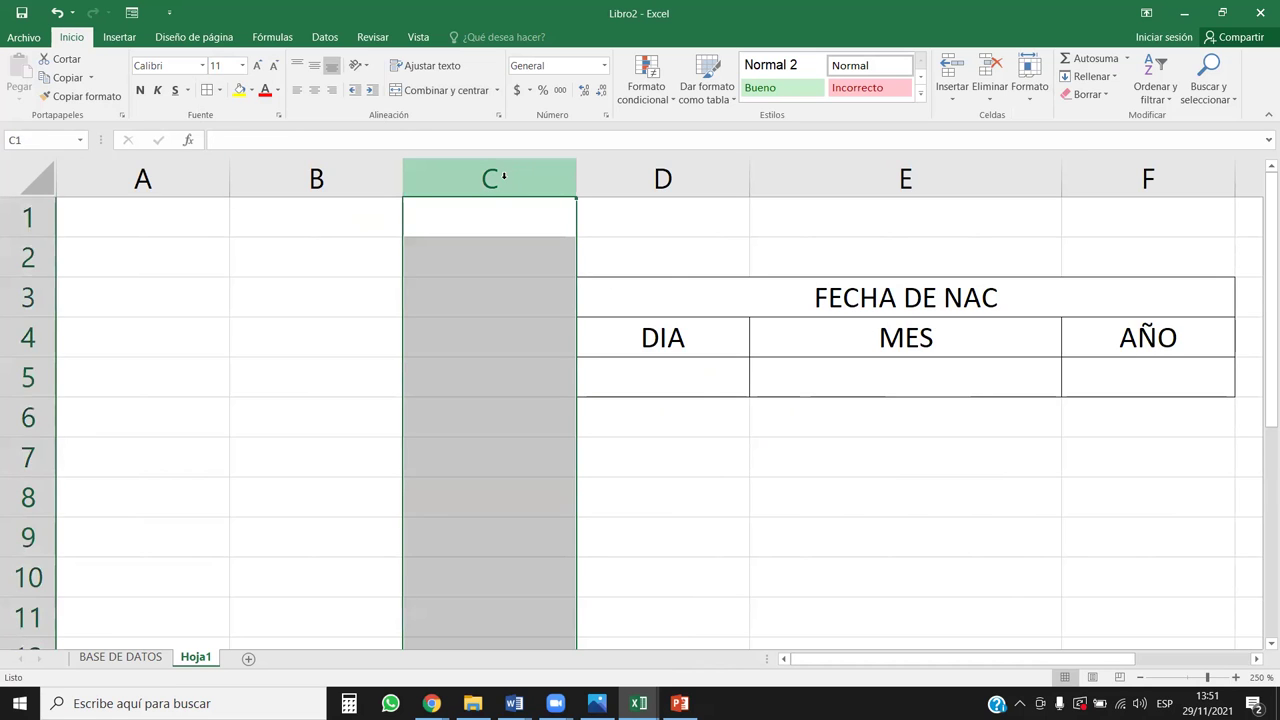
Insert a blank column before the table and fill day numbers 1 to 31 down A1:A31.
key("ctrl+plus")
left_click(128, 220)
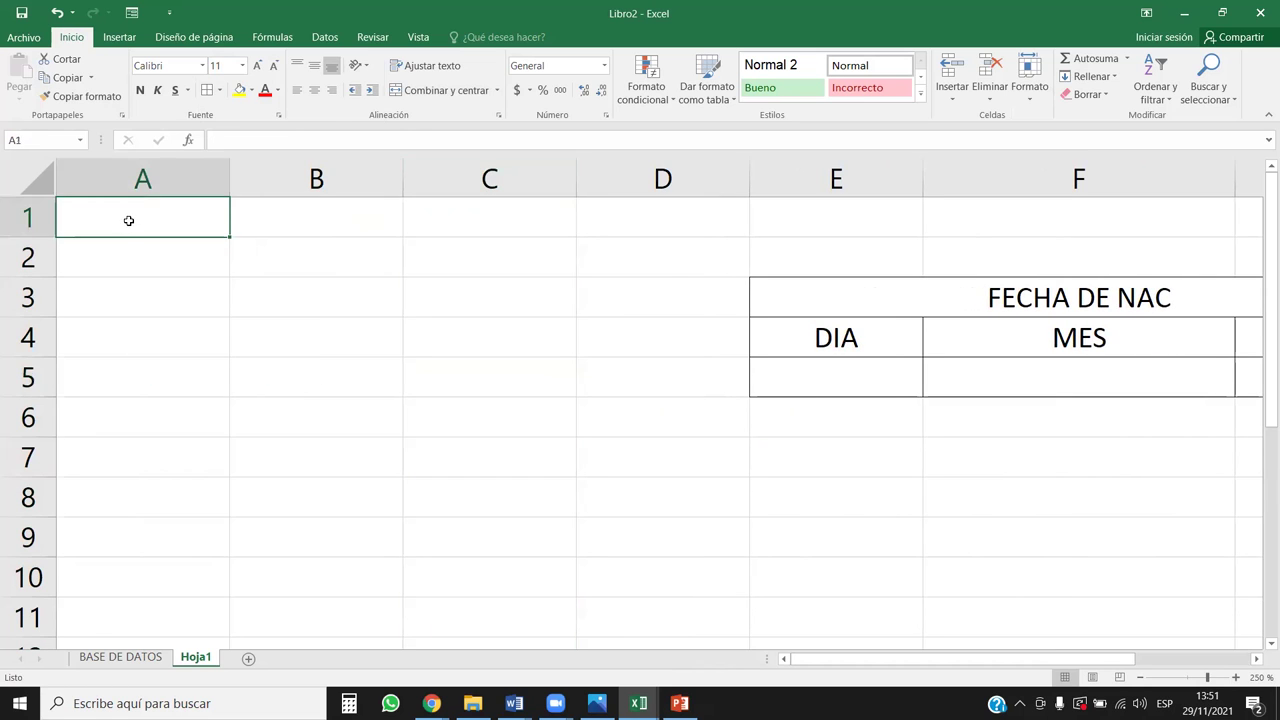
type("1")
key("Return")
type("2")
key("Return")
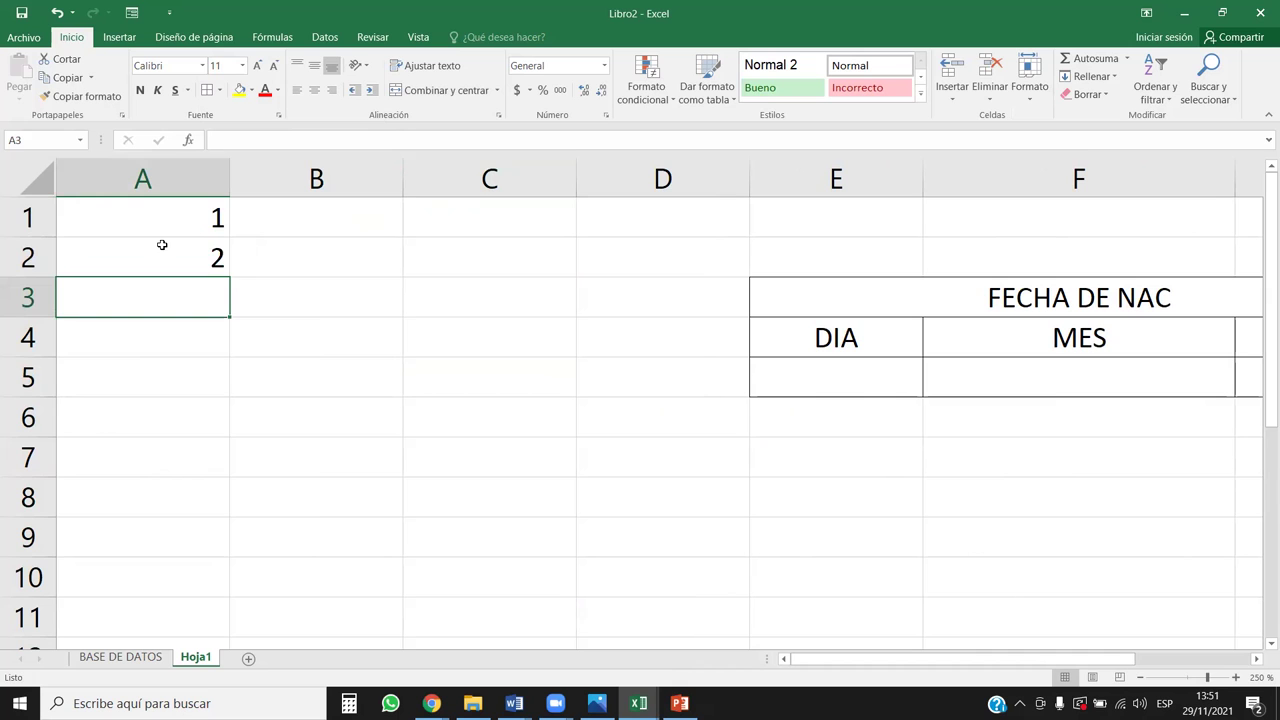
mouse_move(195, 212)
left_mouse_down()
mouse_move(185, 638)
mouse_move(191, 421)
left_mouse_up()
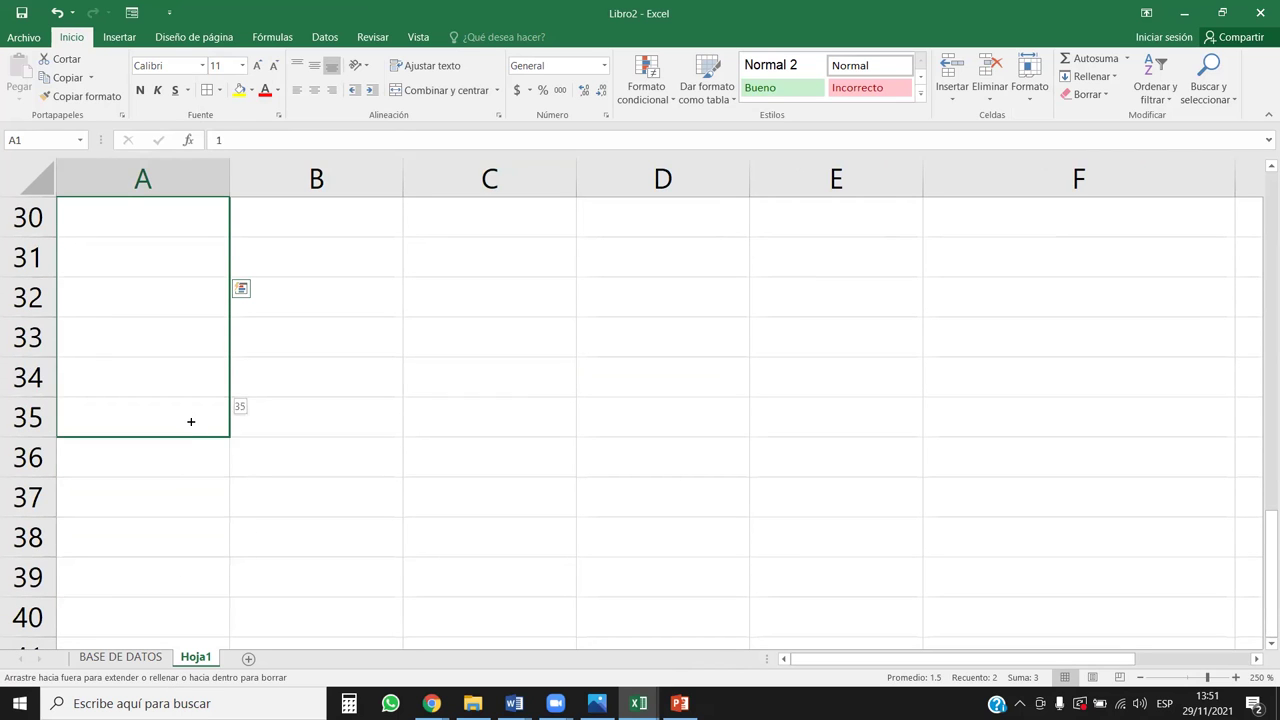
left_click_drag(191, 421, 214, 266)
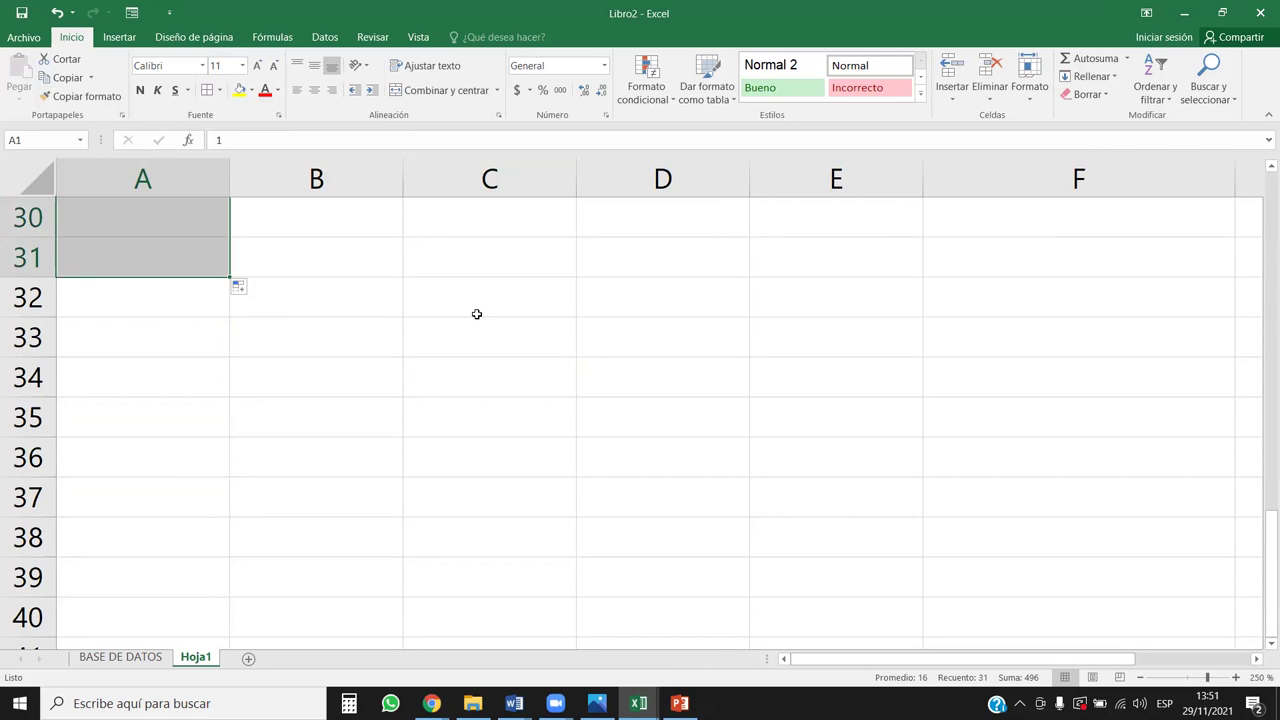
scroll(470, 320, "up", 4)
scroll(450, 360, "up", 6)
Type ENERO in B1, fill the months down to DICIEMBRE in B12, and widen column B.
left_click(324, 220)
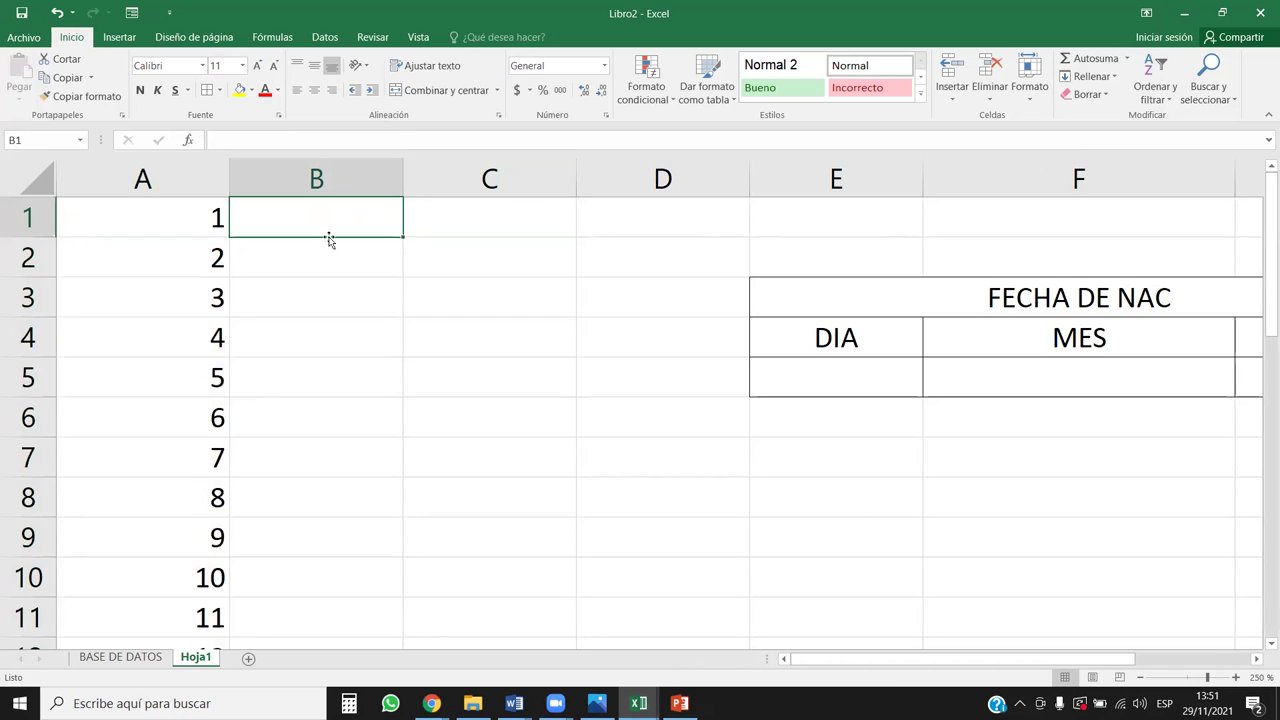
type("ENERO")
key("Return")
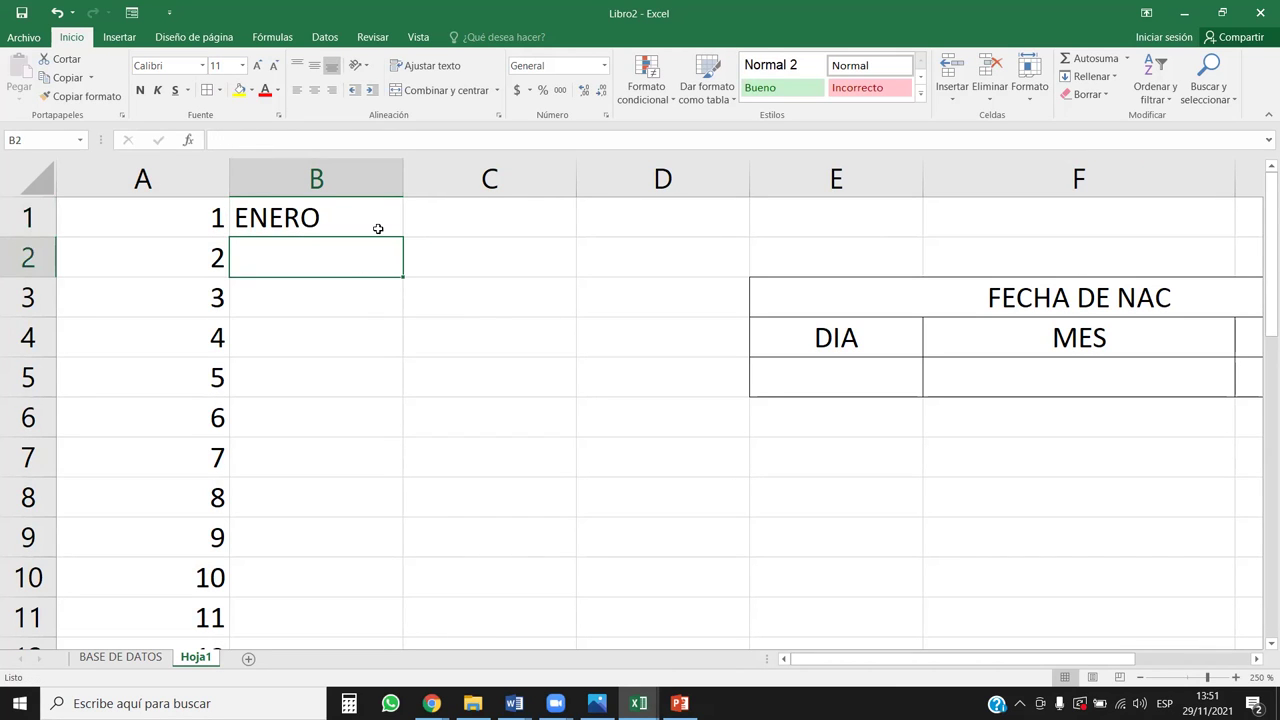
left_click(378, 229)
mouse_move(403, 237)
left_mouse_down()
mouse_move(395, 624)
mouse_move(391, 577)
left_mouse_up()
scroll(614, 494, "up", 1)
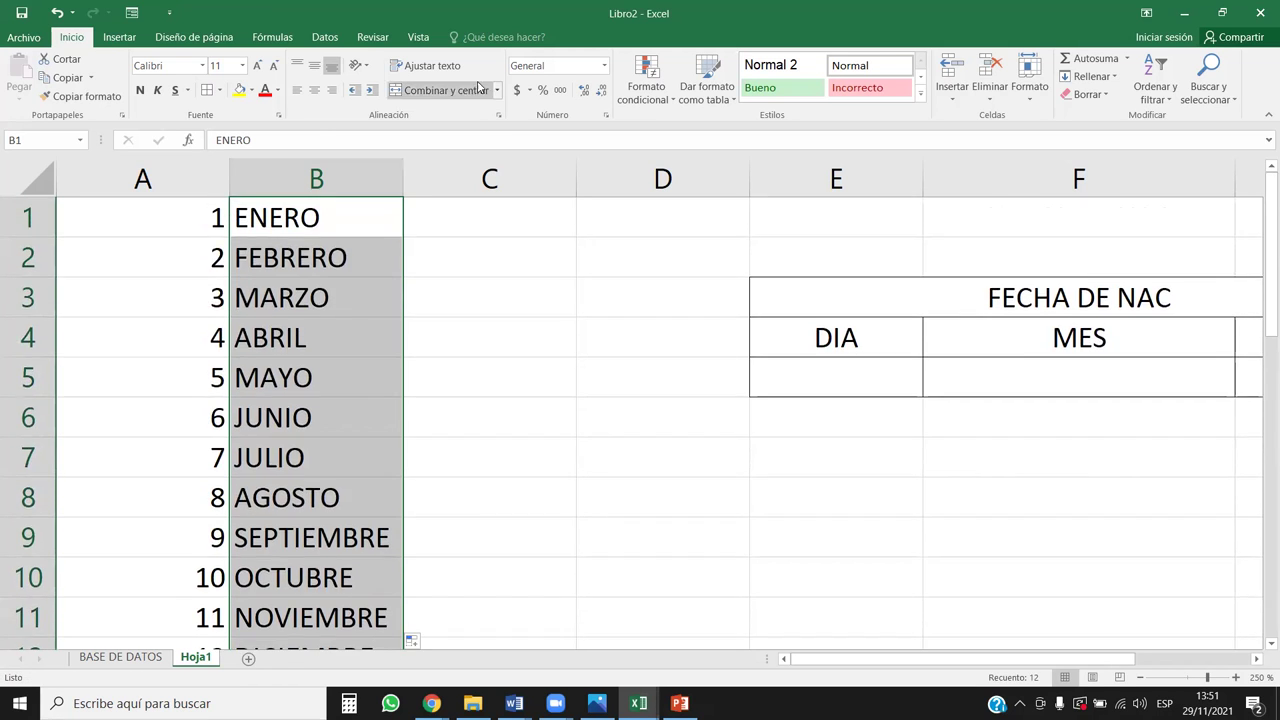
left_click_drag(409, 171, 426, 175)
left_click(483, 224)
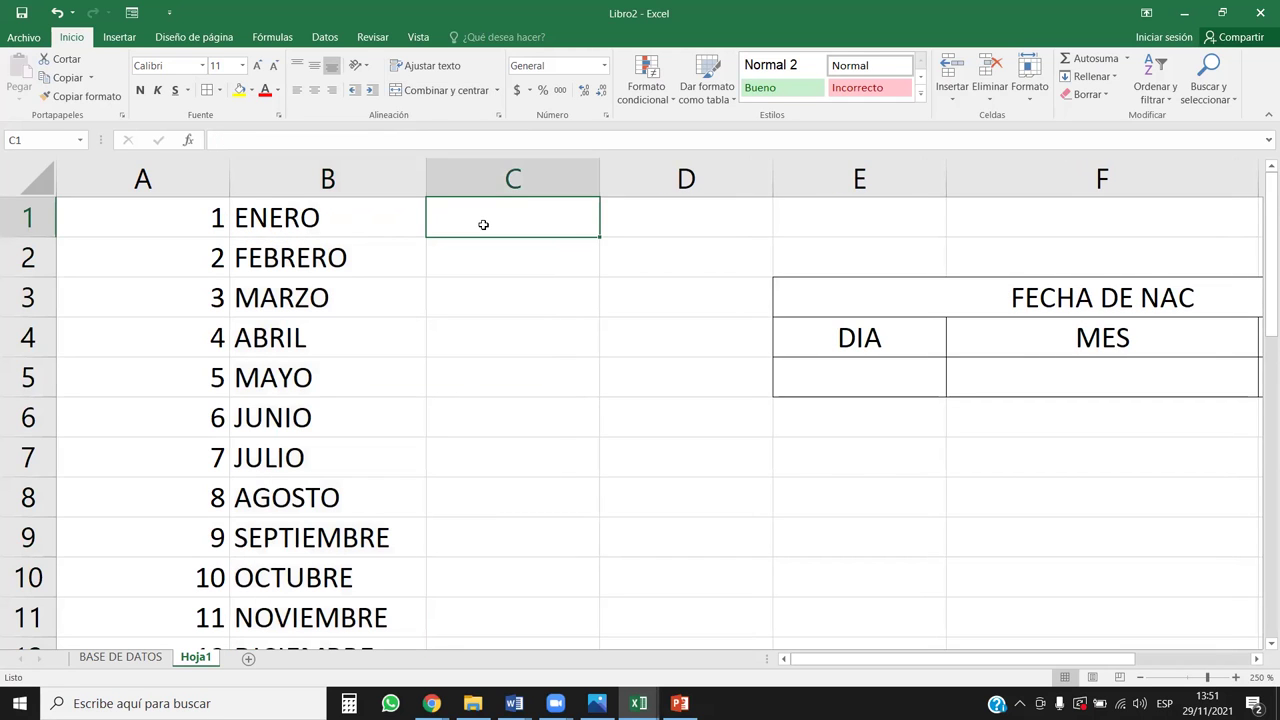
Enter the starting year 1935 in C1, correcting the mistyped 1940.
type("19")
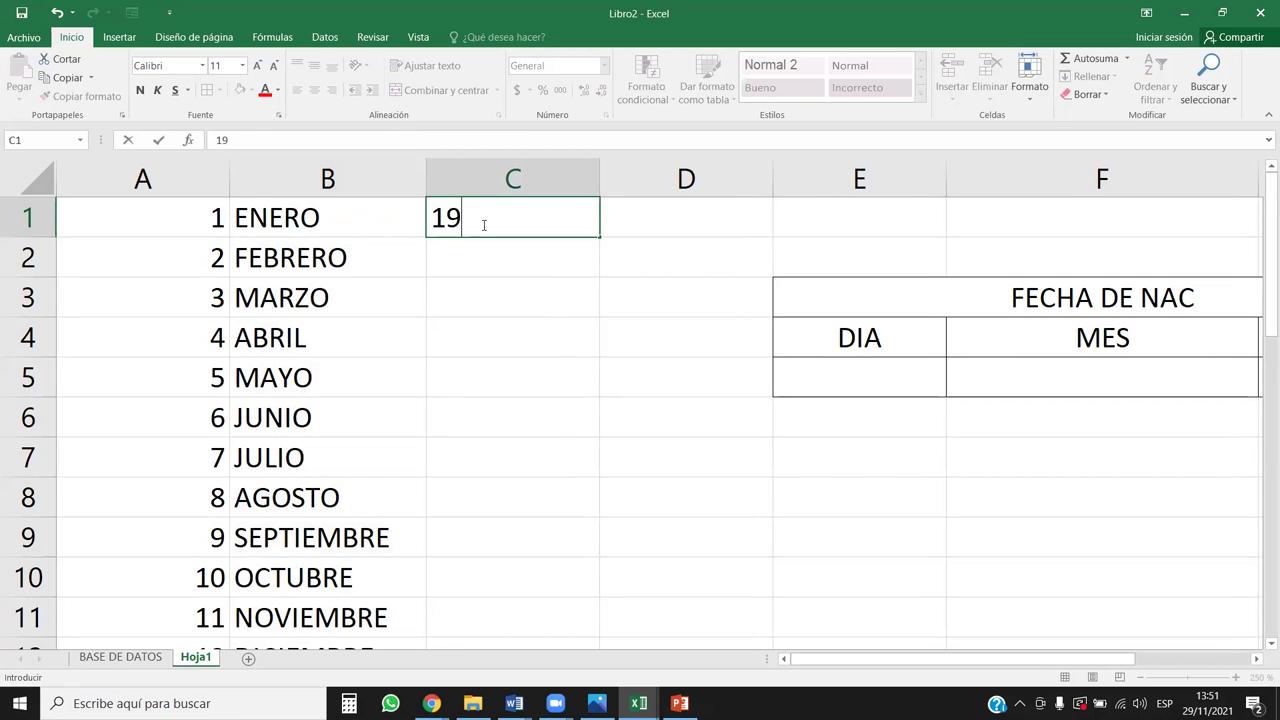
type("40")
key("Return")
left_click(481, 223)
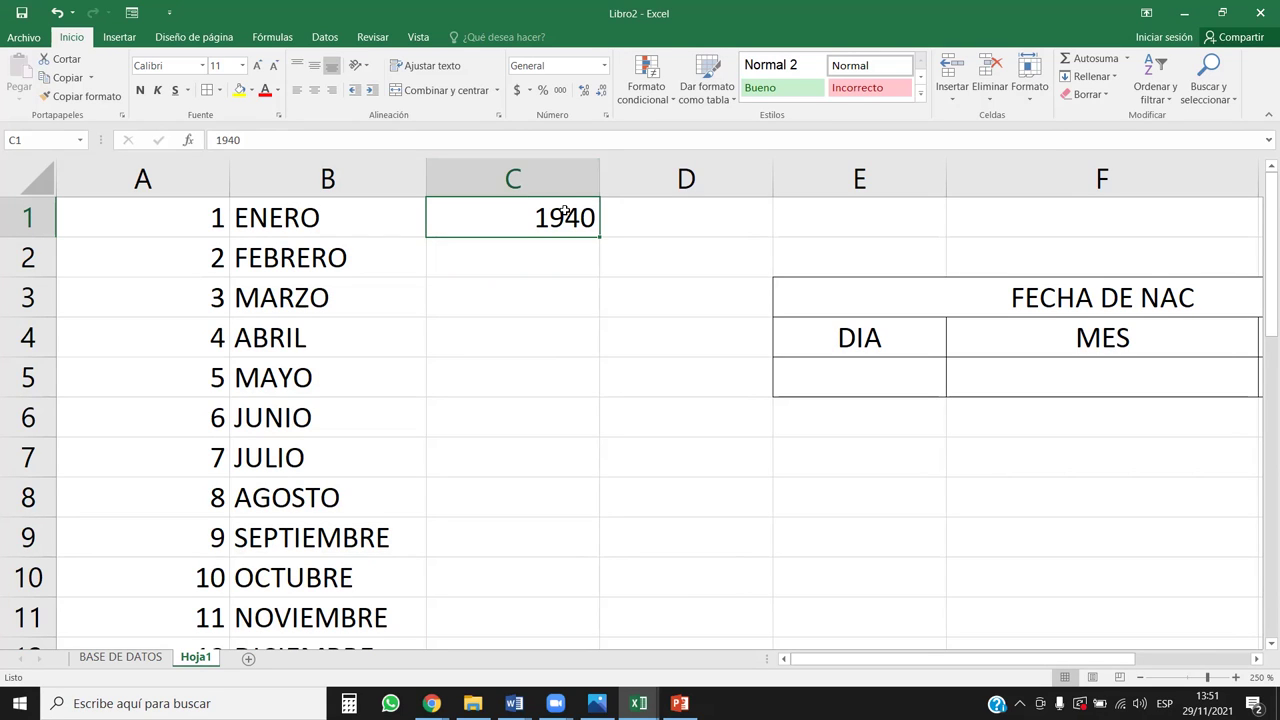
key("F2")
key("BackSpace")
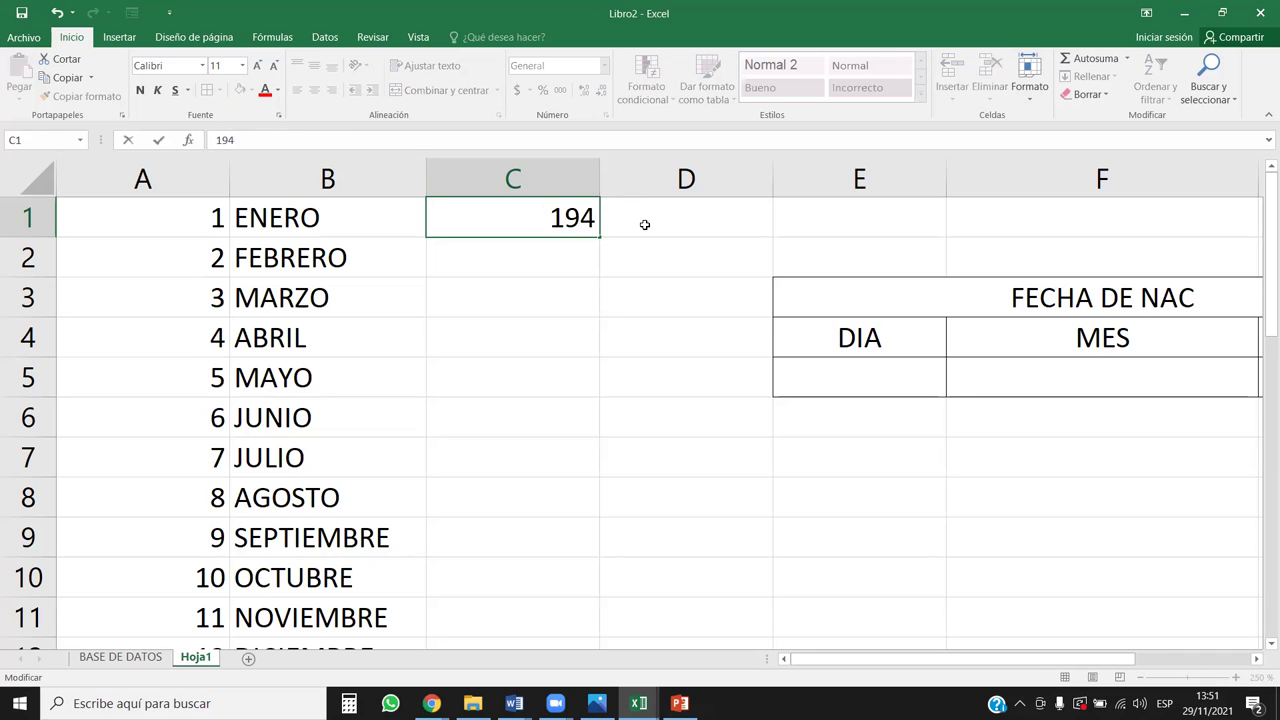
key("BackSpace")
type("35")
key("Return")
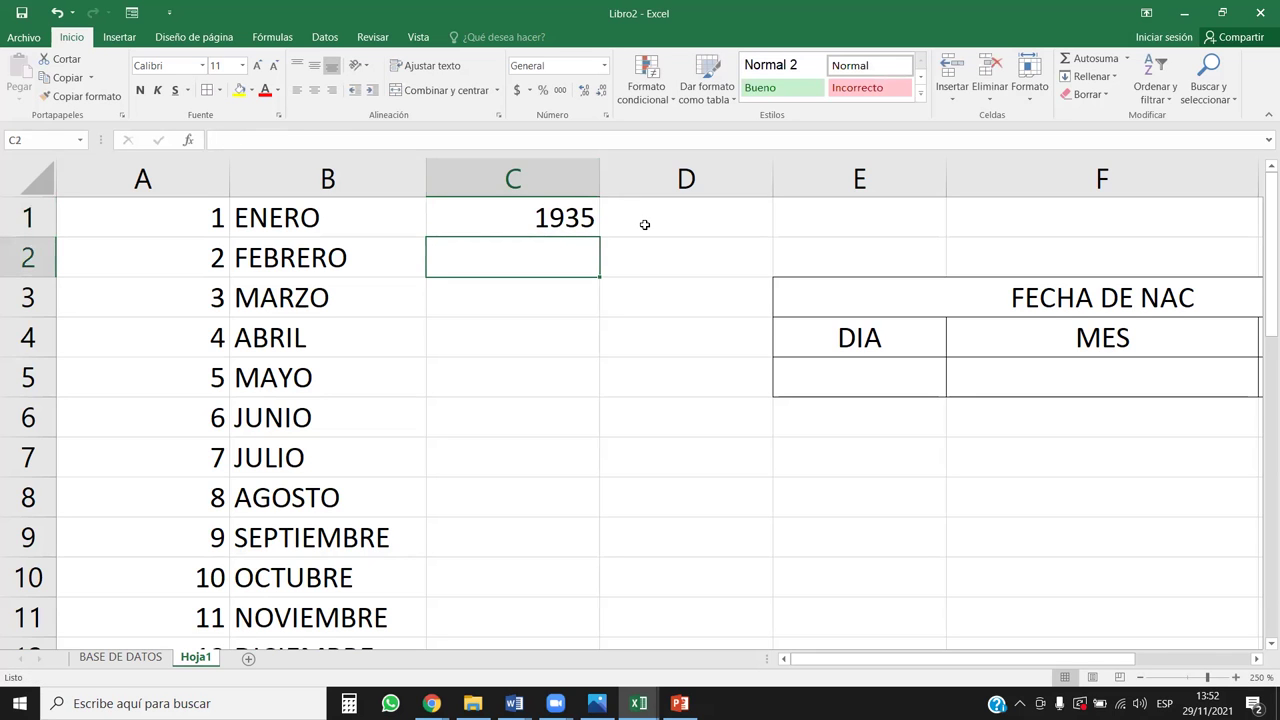
left_click(577, 222)
mouse_move(600, 237)
left_mouse_down()
mouse_move(566, 606)
mouse_move(533, 262)
mouse_move(549, 171)
left_mouse_up()
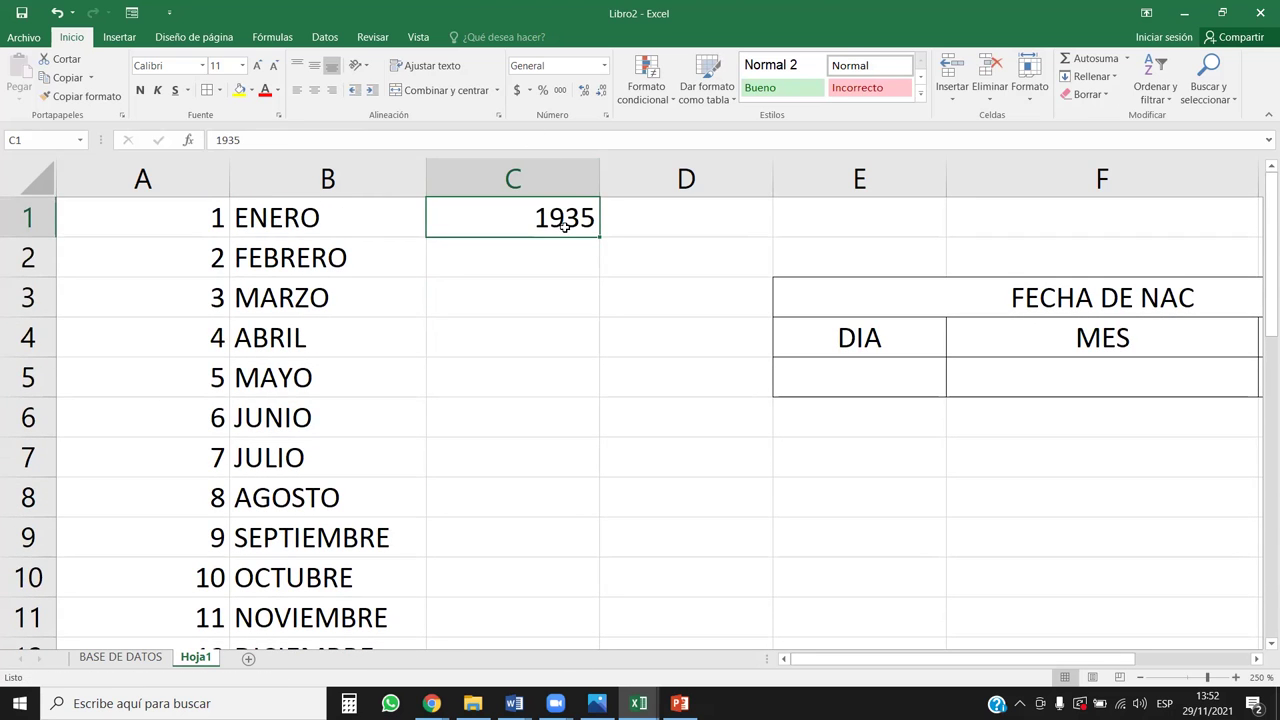
Add 1936 in C2 and fill the year series down to 2006 in C72.
key("Return")
type("1936")
key("Return")
mouse_move(570, 214)
left_mouse_down()
mouse_move(600, 545)
mouse_move(568, 601)
left_mouse_up()
left_click(565, 578)
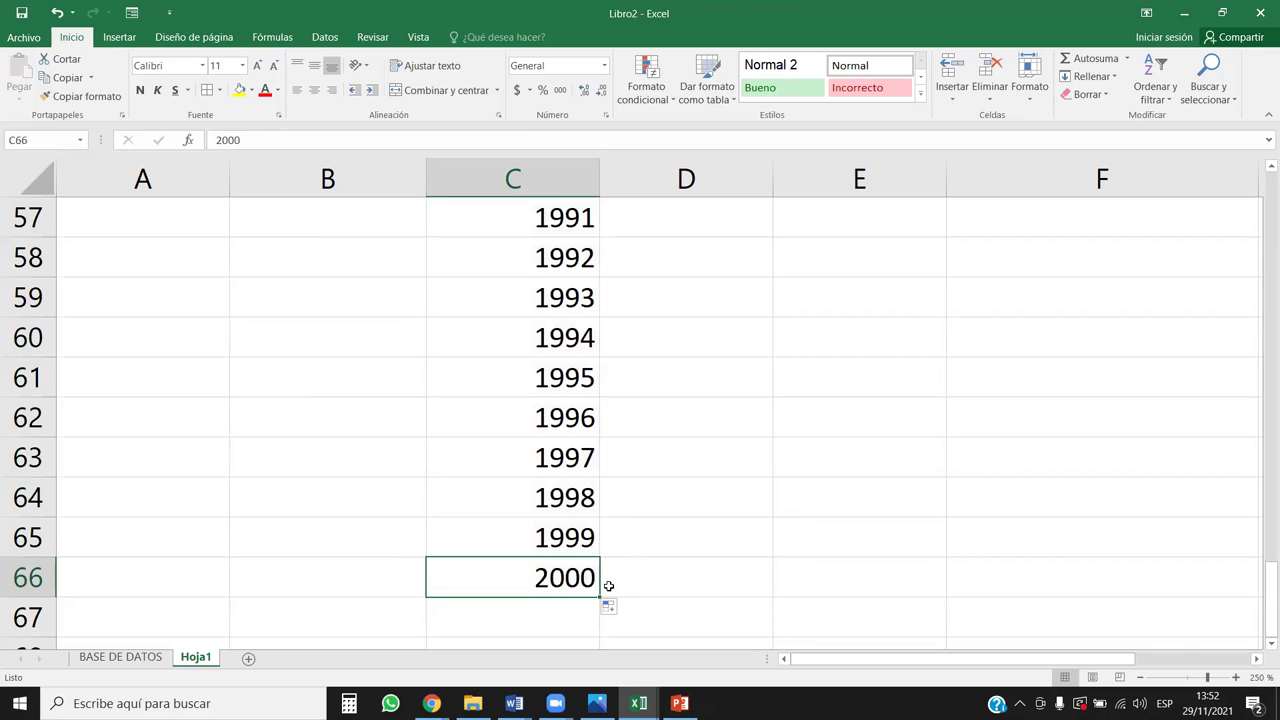
mouse_move(565, 538)
left_mouse_down()
mouse_move(565, 578)
mouse_move(604, 572)
mouse_move(589, 563)
mouse_move(598, 475)
left_mouse_up()
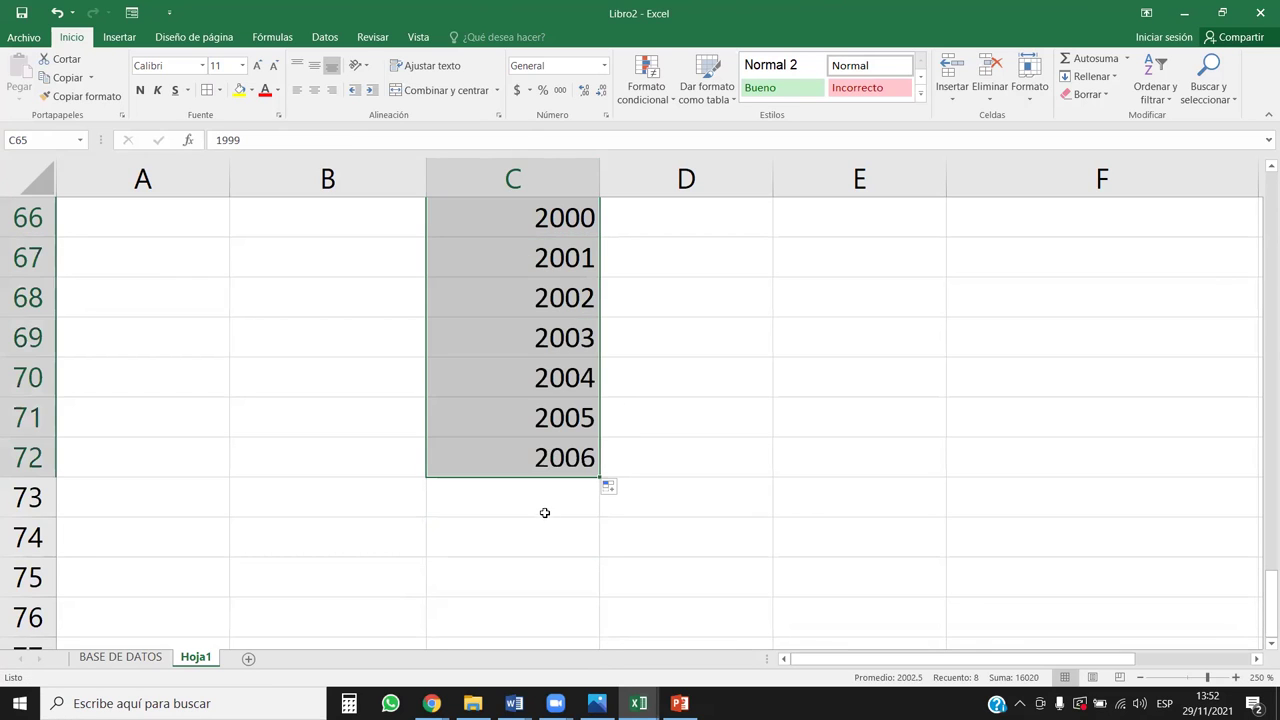
left_click(552, 450)
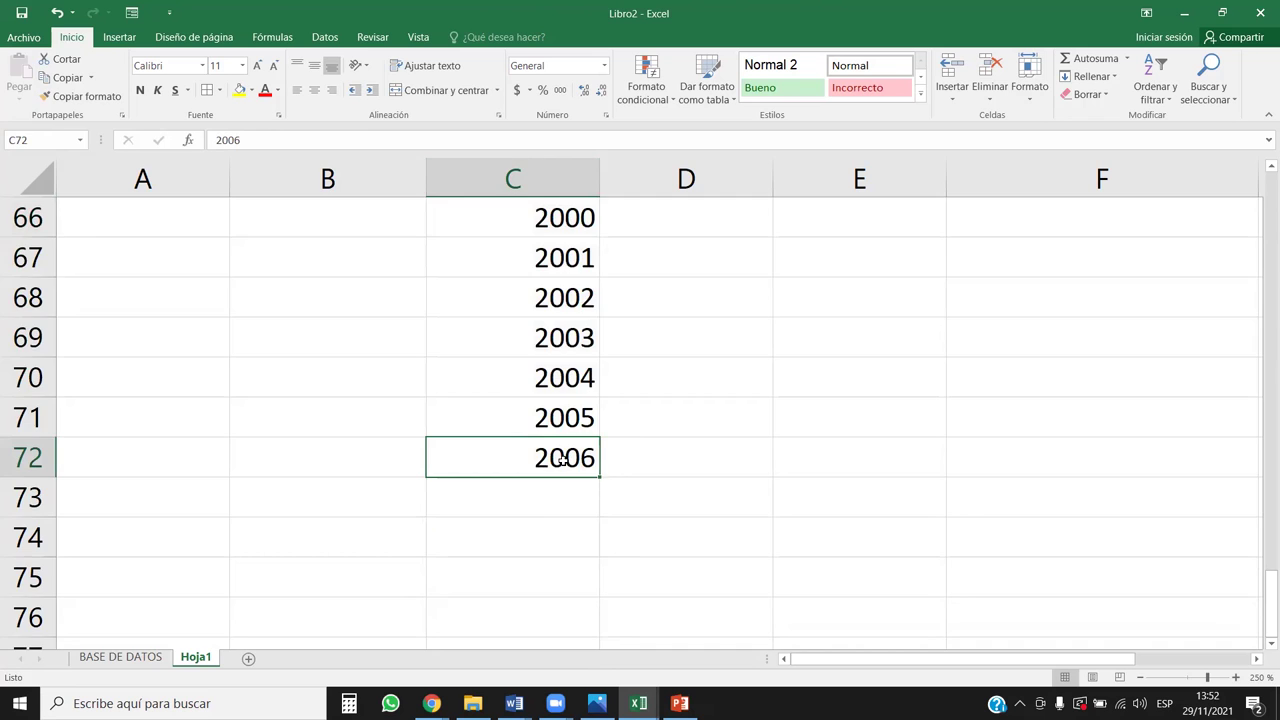
key("ctrl+Up")
key("ctrl+Down")
key("ctrl+Up")
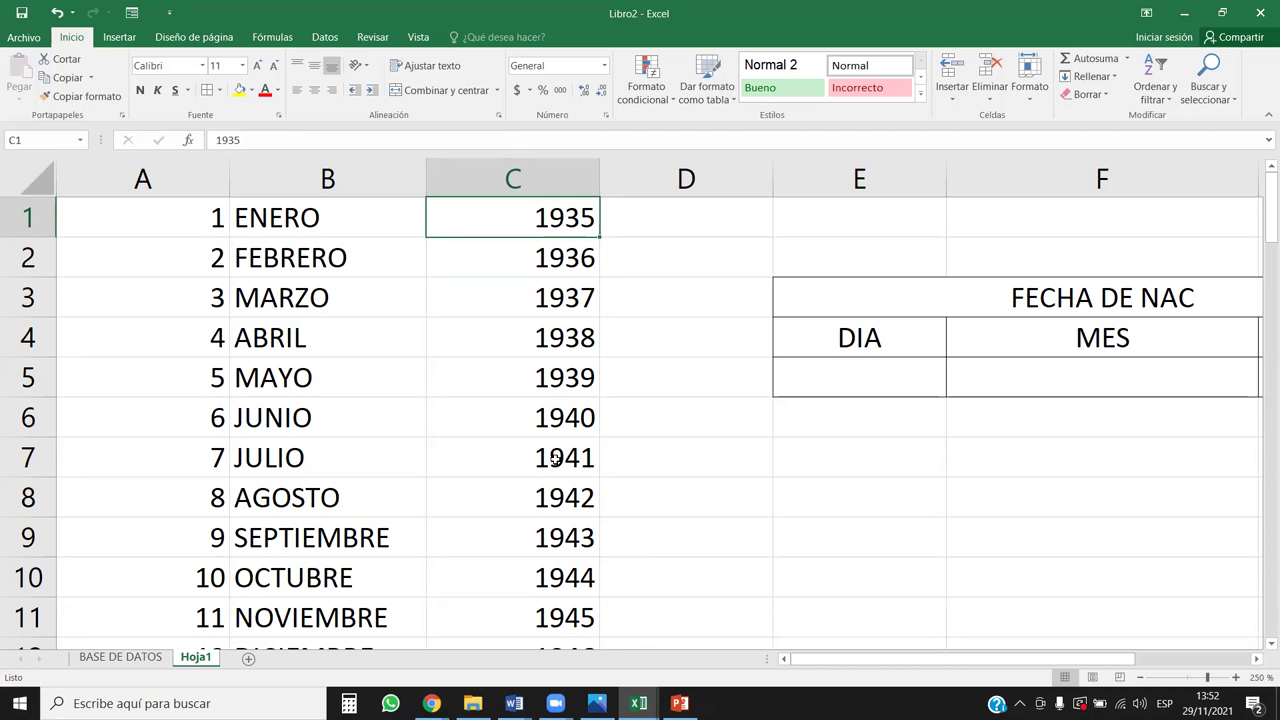
Centre the day, month and year lists in columns A to C, then select the DIA cell E5.
left_click_drag(163, 180, 457, 170)
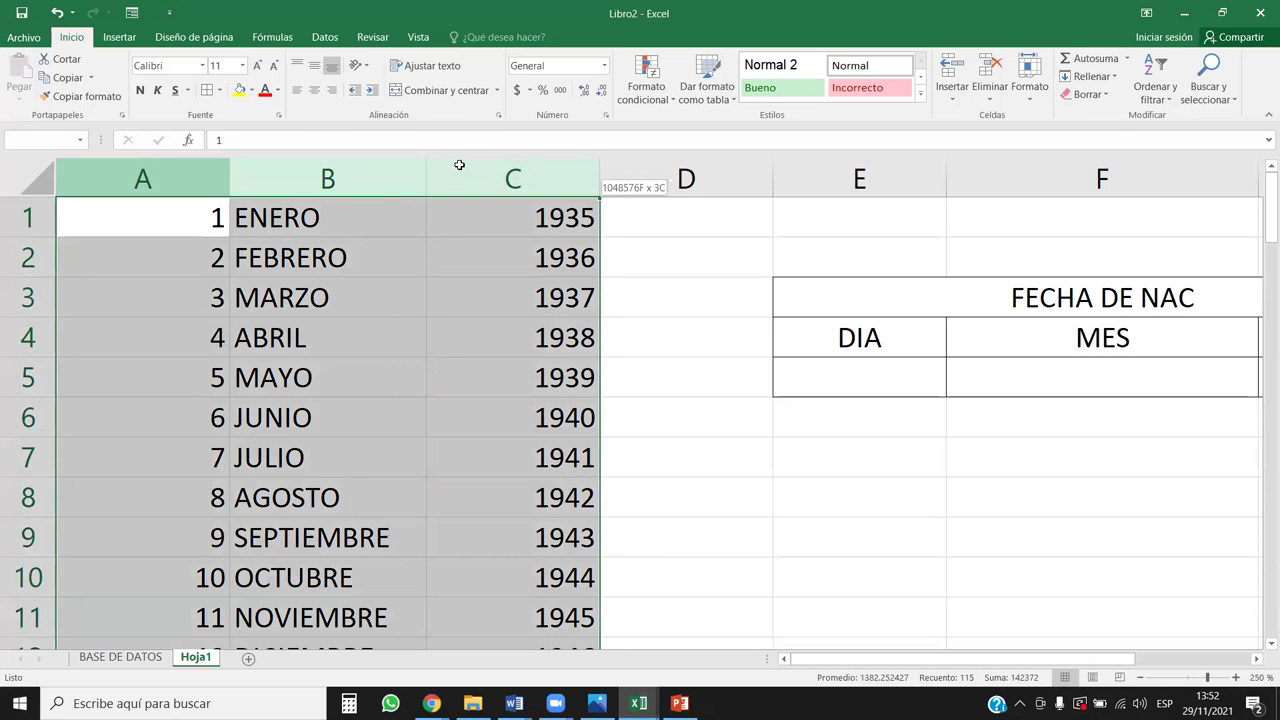
left_click(315, 91)
left_click(400, 286)
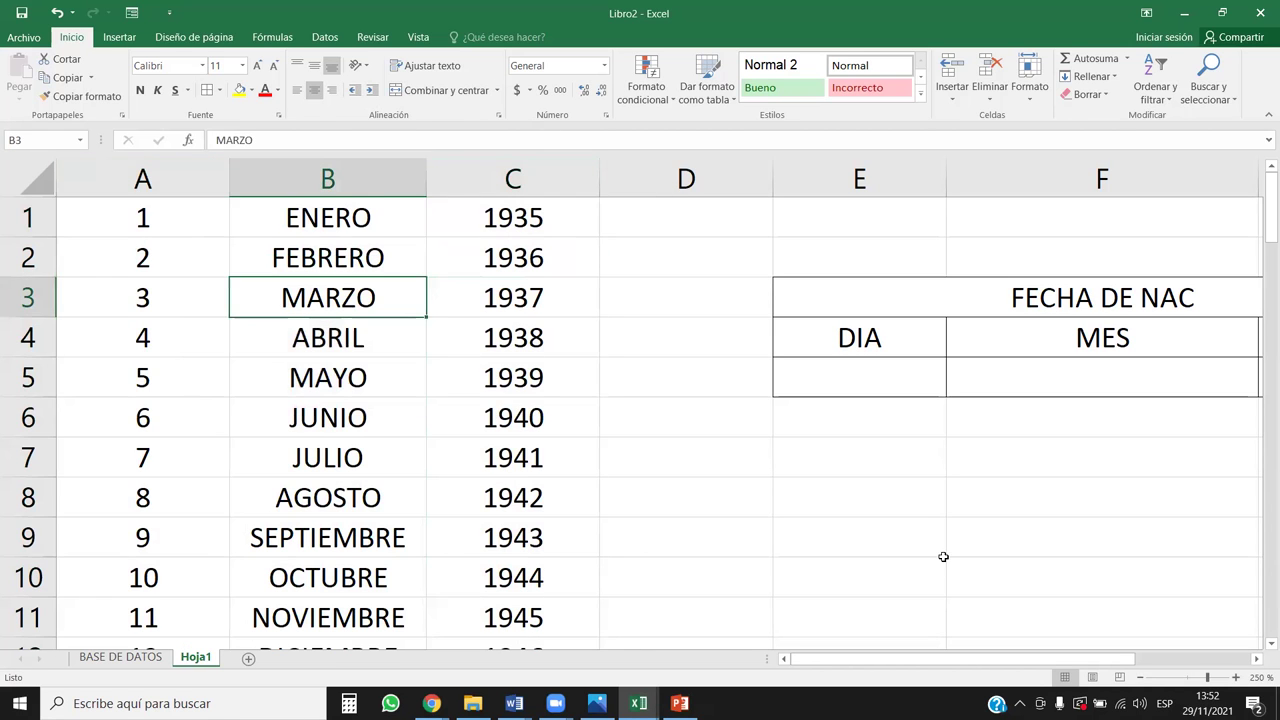
left_click(940, 550)
left_click_drag(1070, 659, 1186, 659)
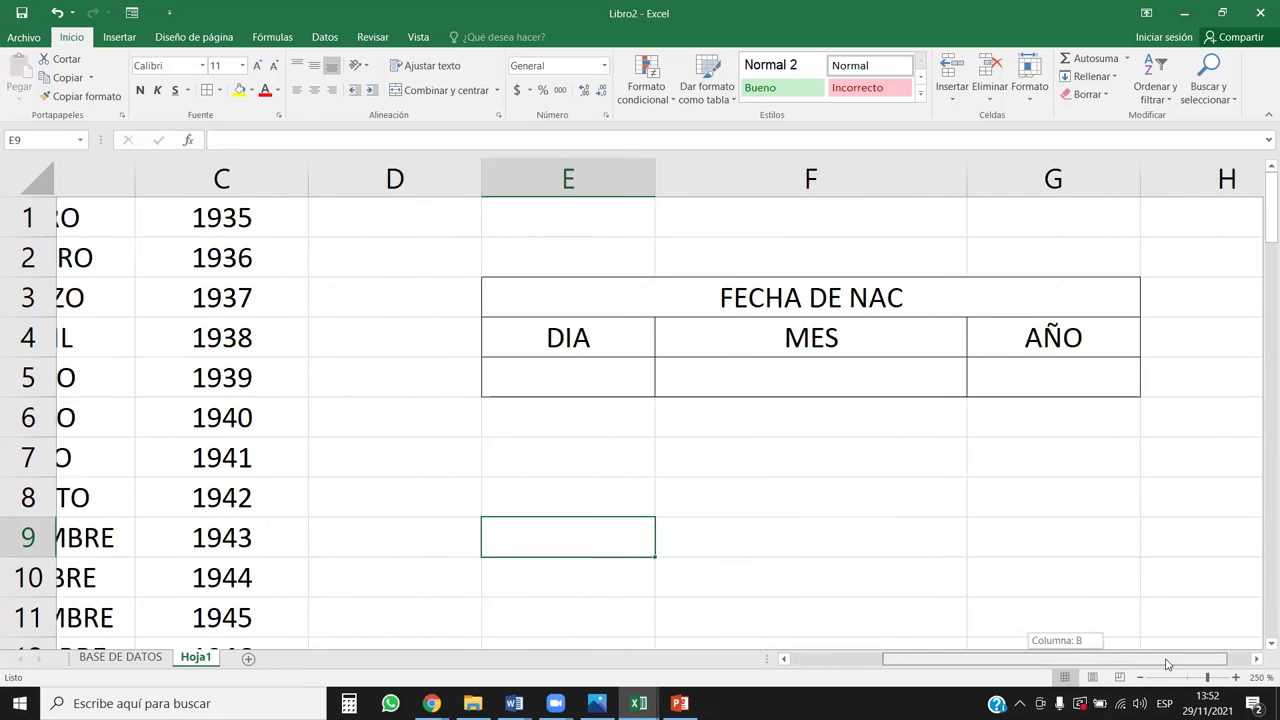
left_click(539, 362)
left_click(646, 371)
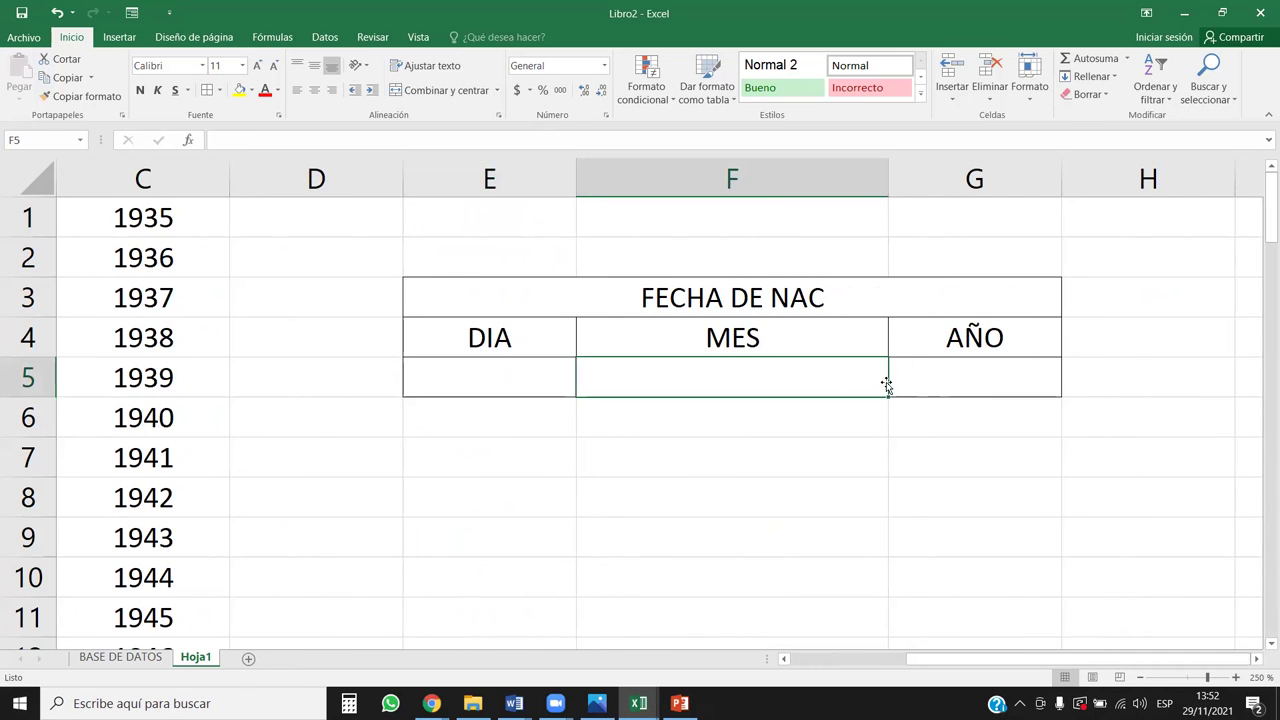
left_click(968, 378)
left_click(562, 370)
left_click(686, 366)
left_click(900, 365)
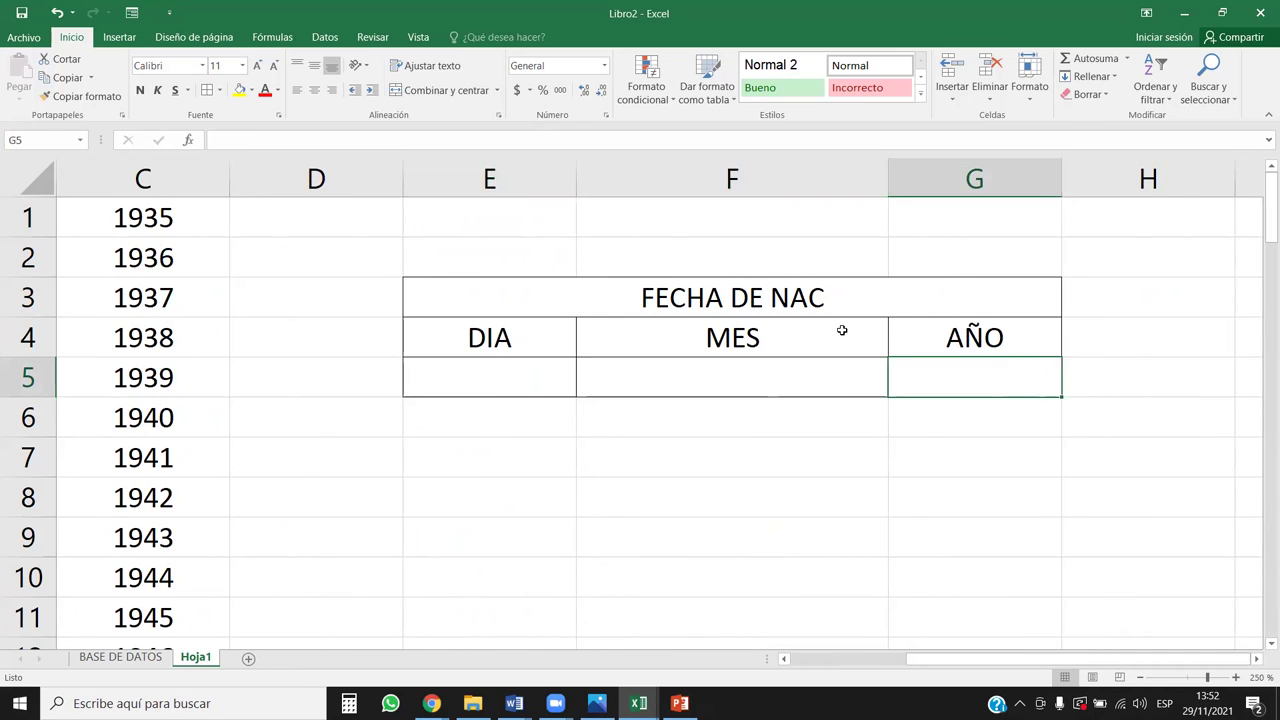
left_click(857, 298)
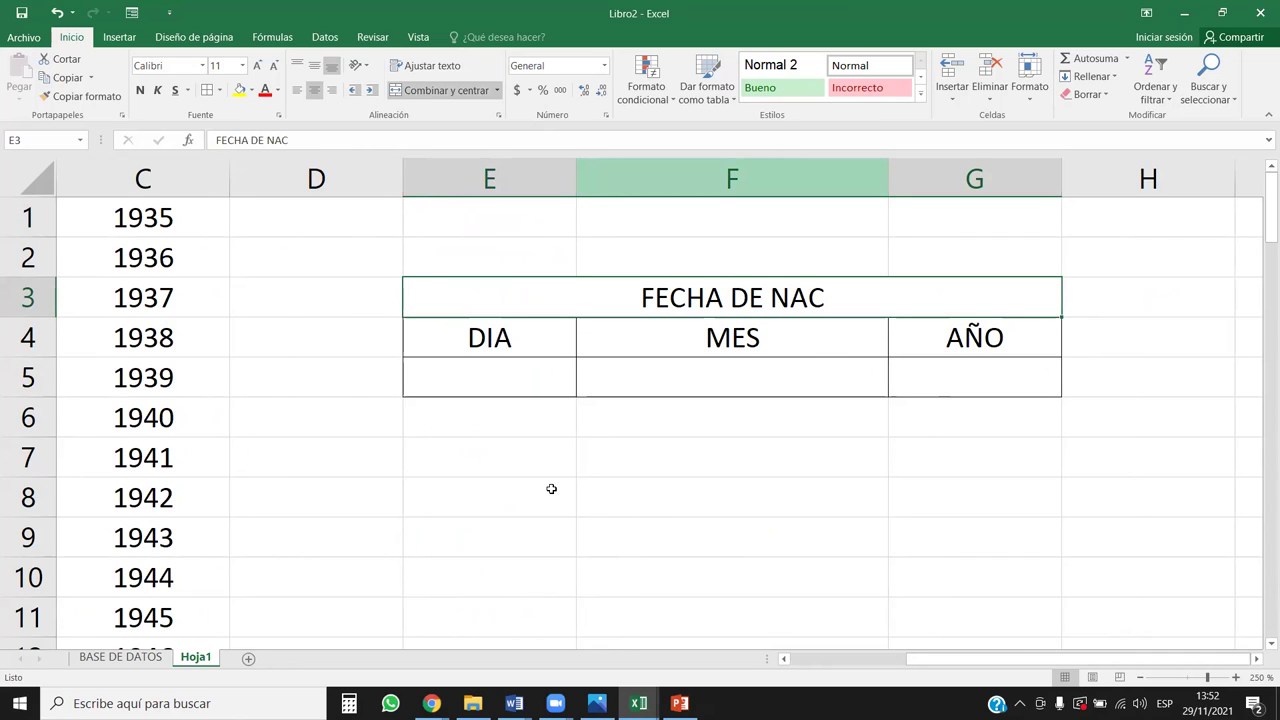
left_click(524, 377)
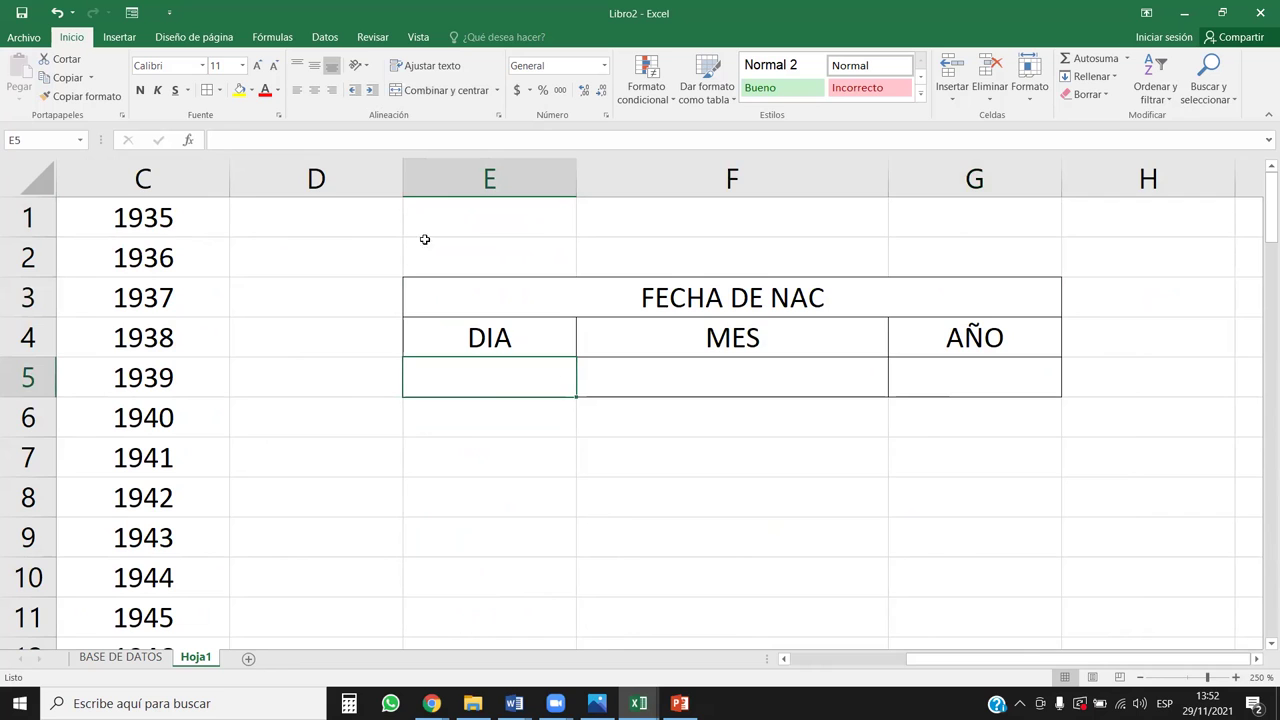
Give E5 a List validation with source =$A$1:$A$31.
left_click(324, 37)
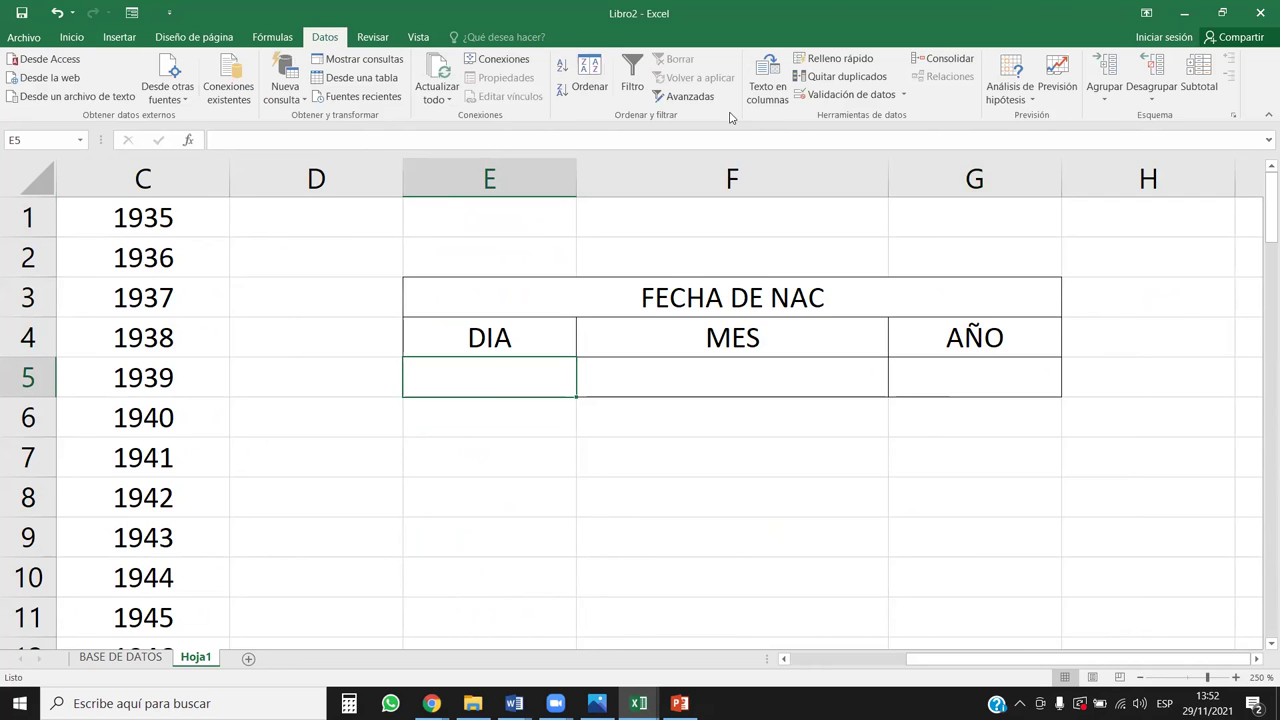
left_click(833, 98)
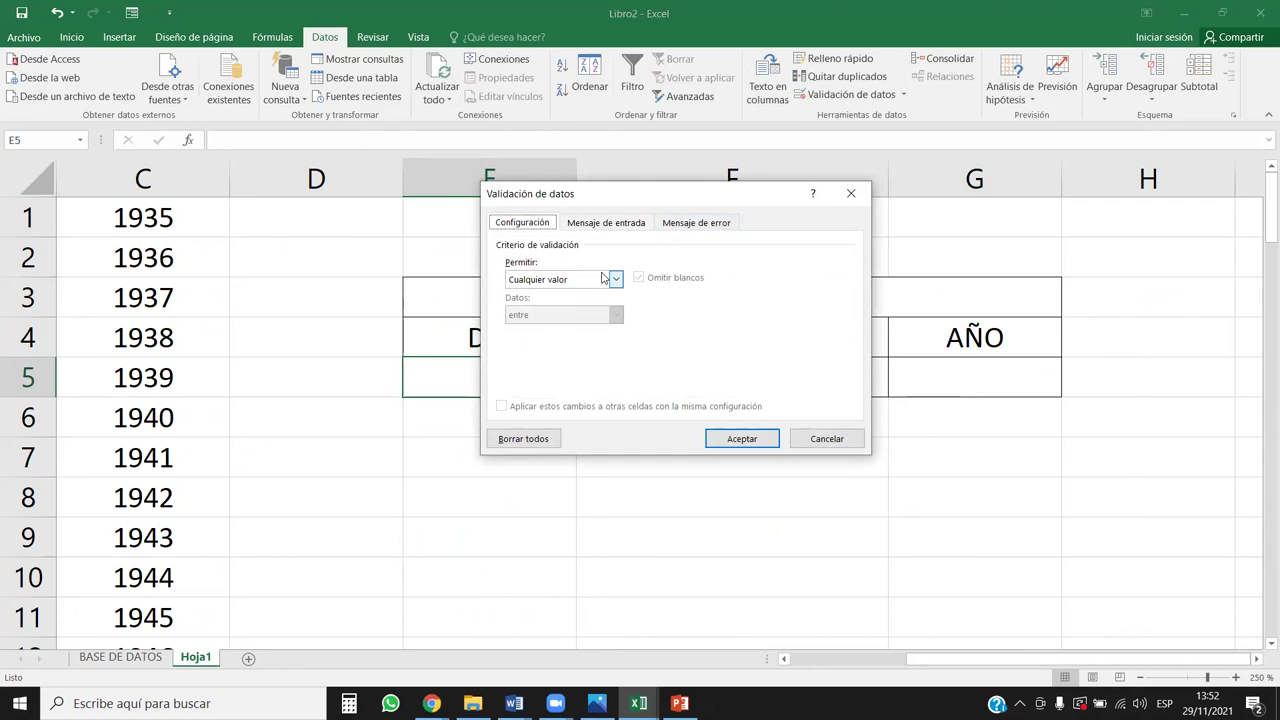
left_click(571, 286)
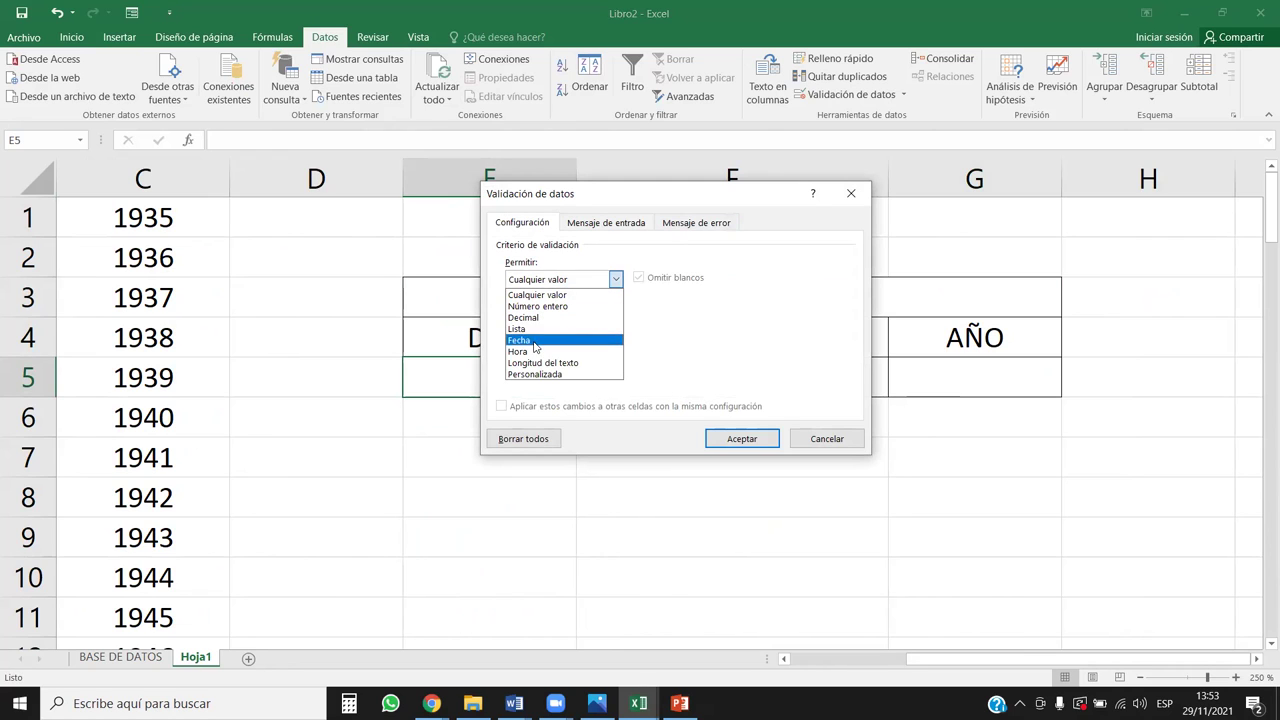
left_click(546, 306)
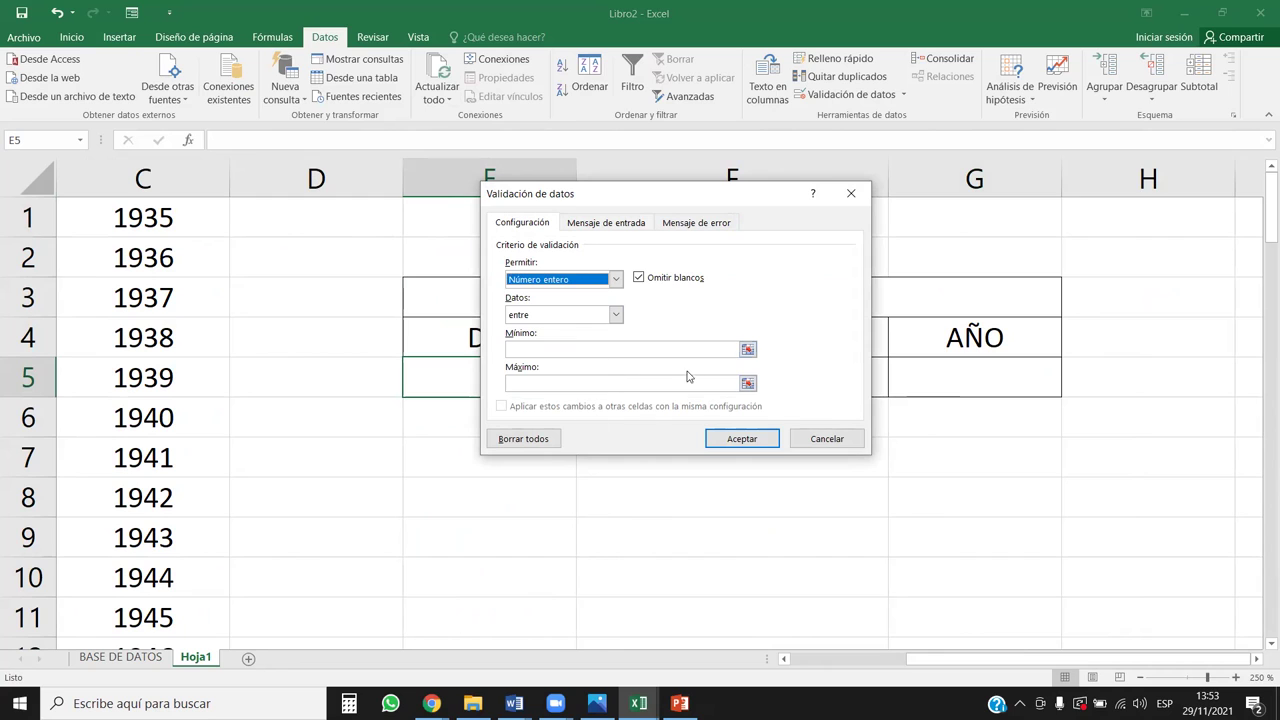
left_click(616, 279)
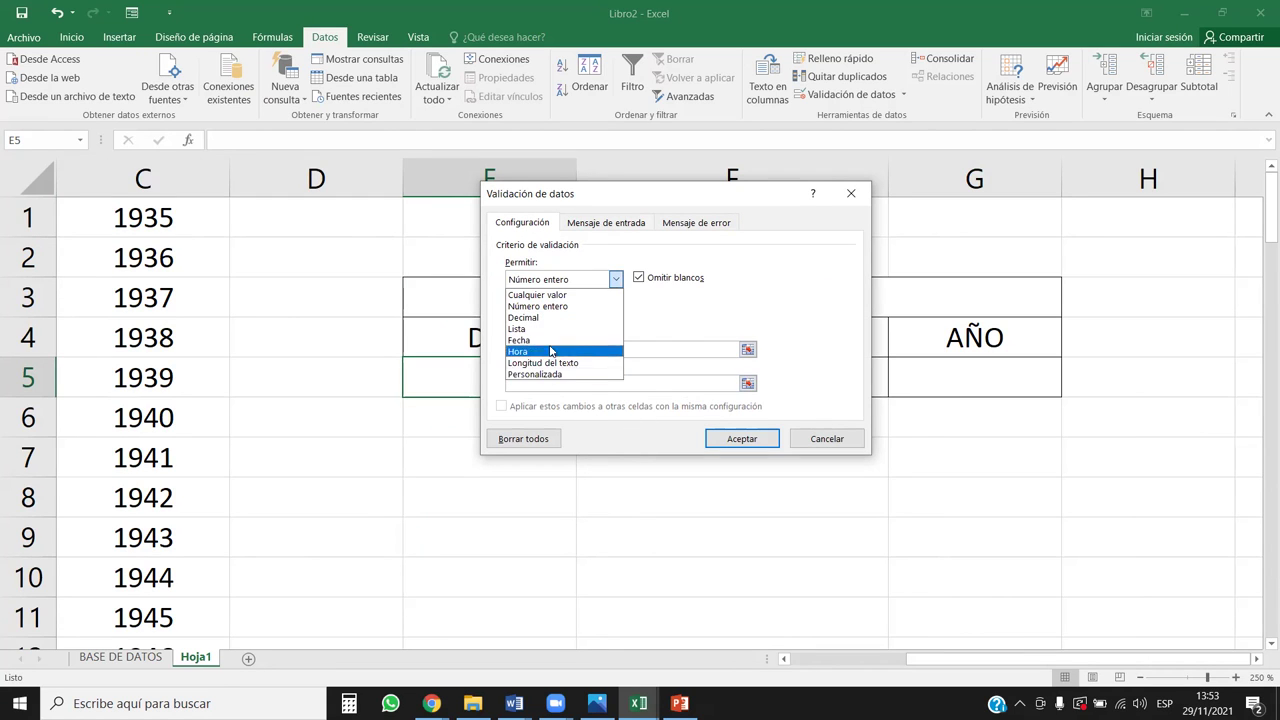
left_click(543, 329)
left_click(552, 349)
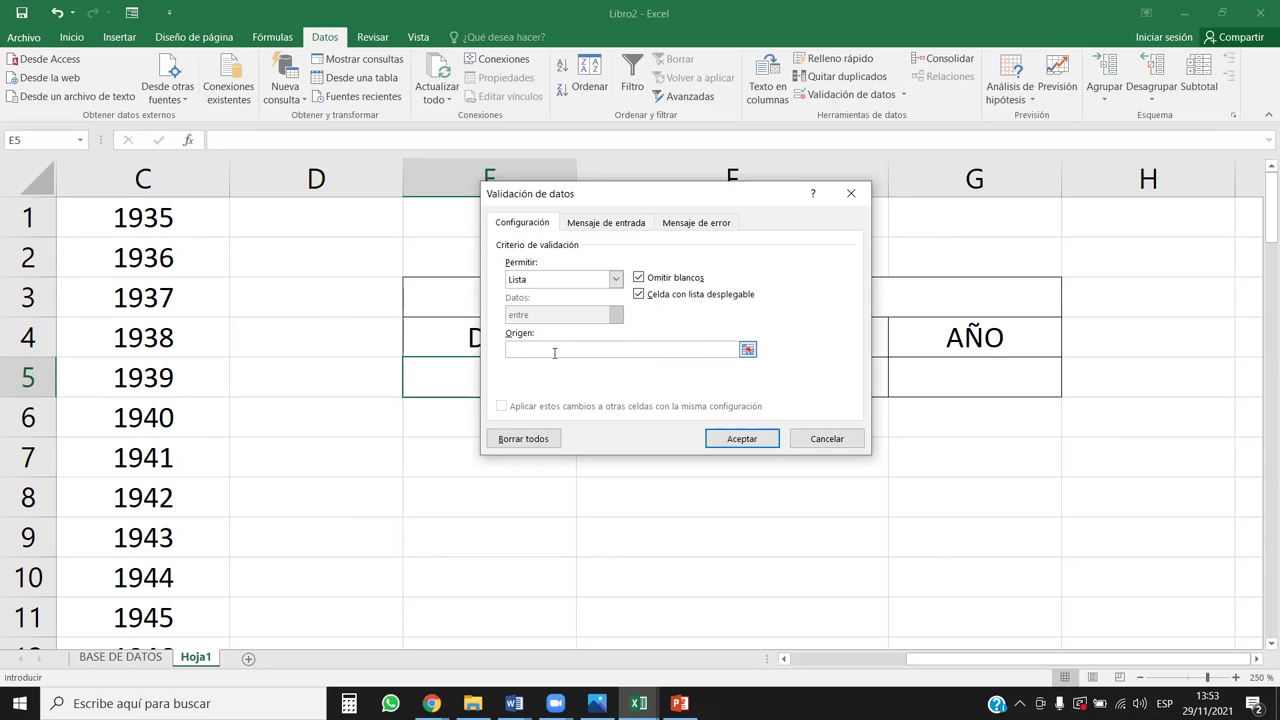
mouse_move(115, 216)
left_mouse_down()
mouse_move(5, 183)
mouse_move(142, 203)
left_mouse_up()
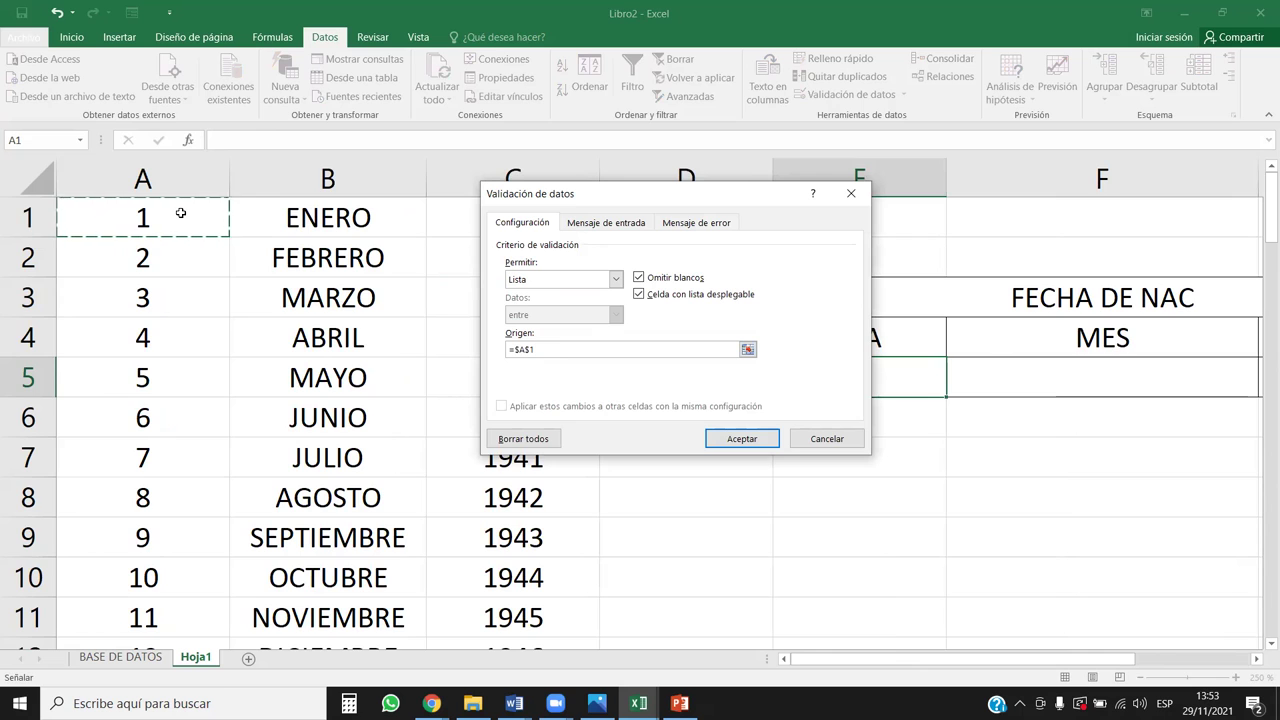
key("ctrl+shift+Down")
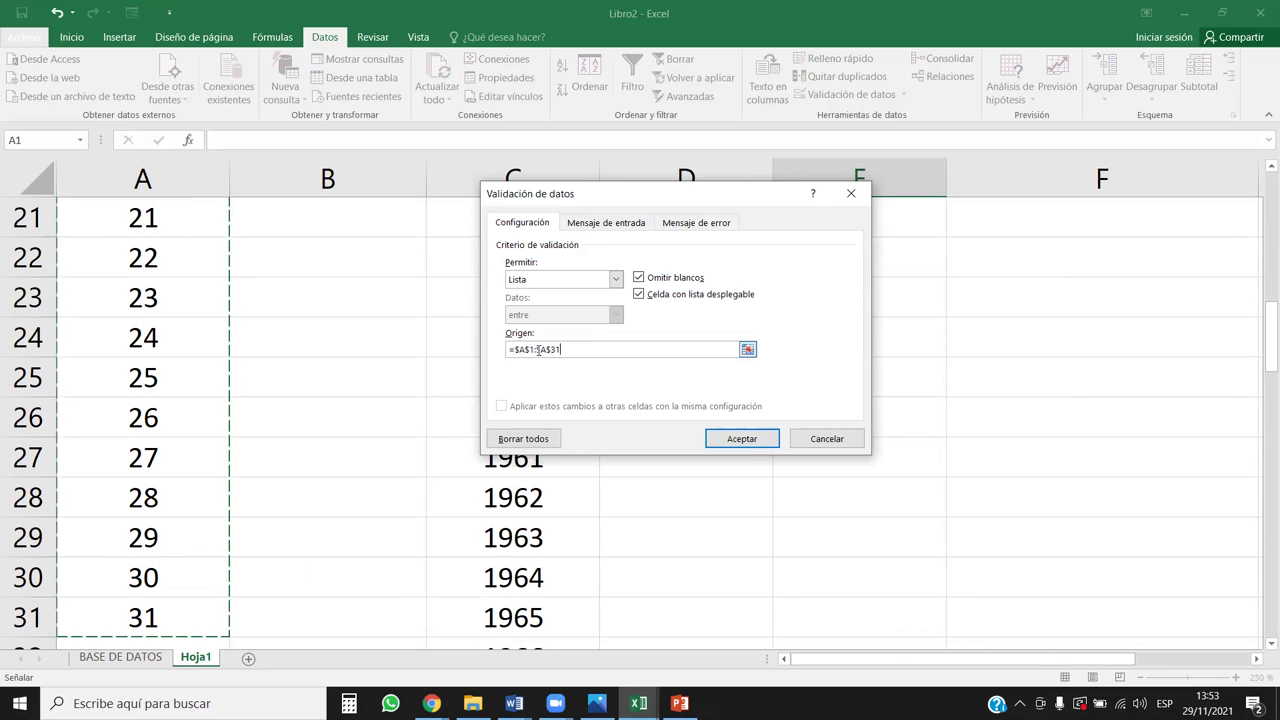
left_click(729, 443)
Test the E5 drop-down by picking day 2 and reopening the list.
scroll(920, 478, "up", 4)
scroll(919, 502, "up", 3)
left_click(953, 390)
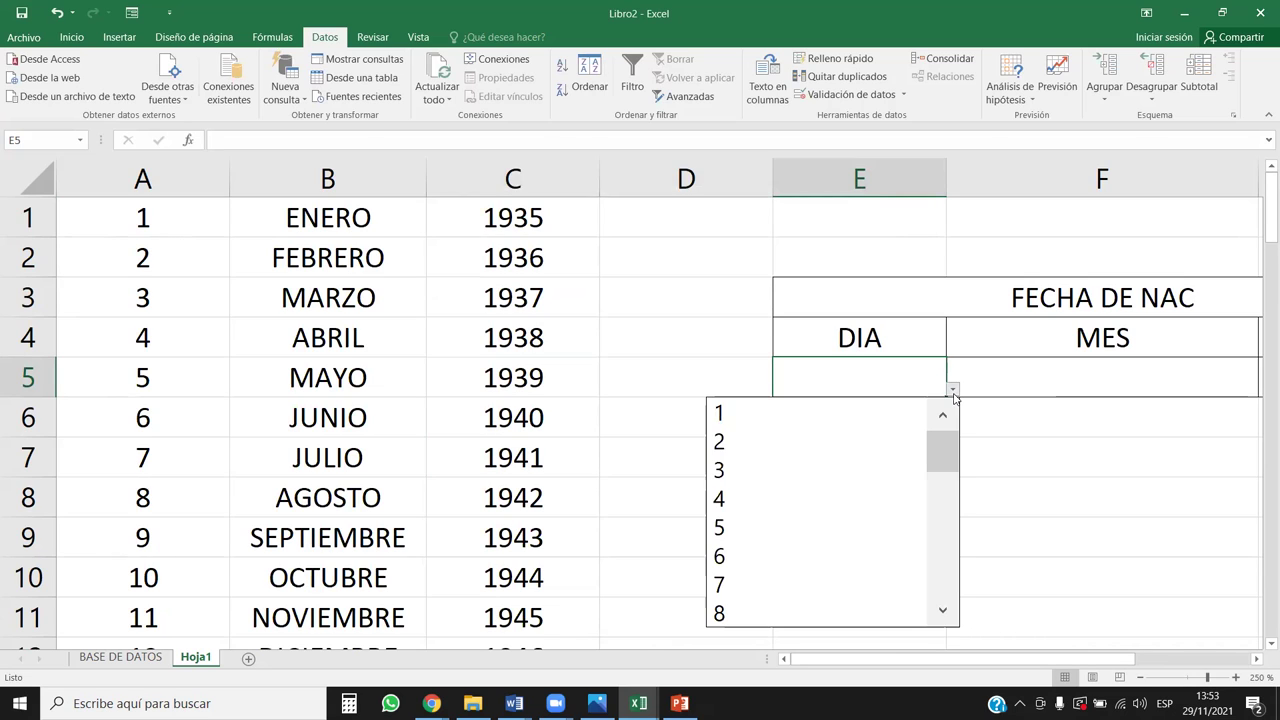
key("Return")
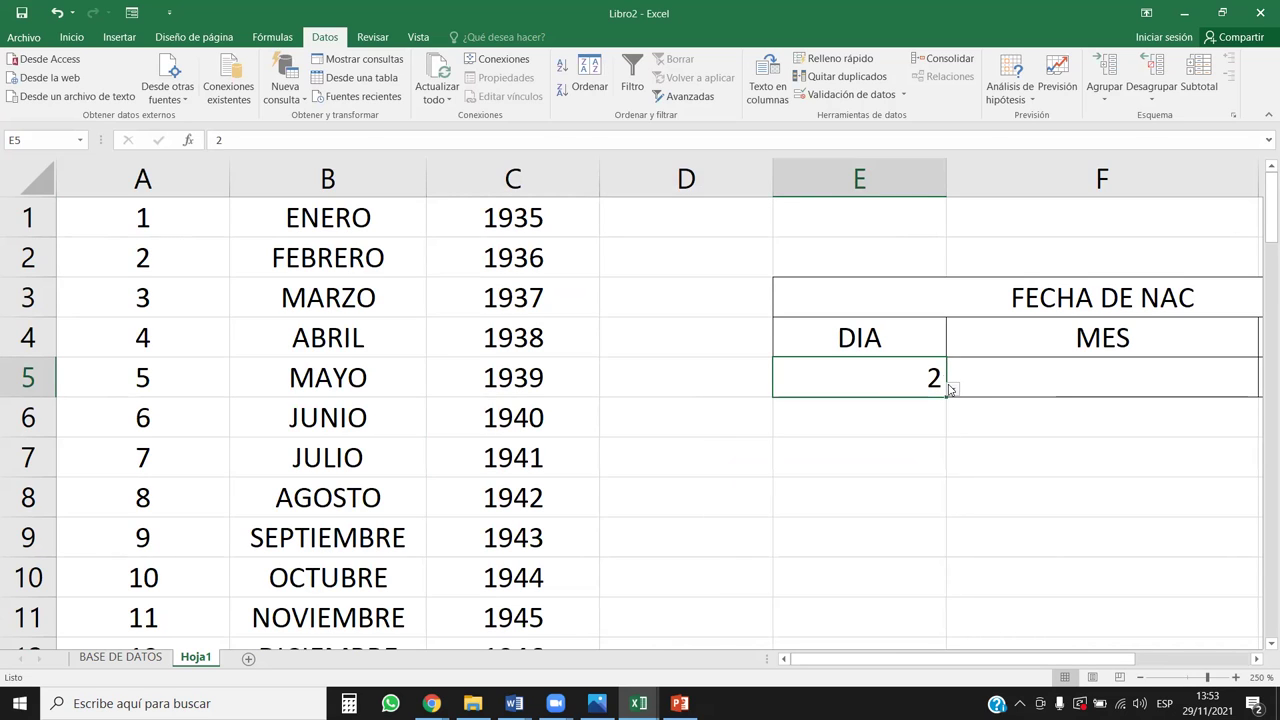
left_click(950, 390)
mouse_move(947, 435)
left_mouse_down()
mouse_move(947, 605)
mouse_move(947, 495)
left_mouse_up()
left_click(936, 377)
left_click(990, 368)
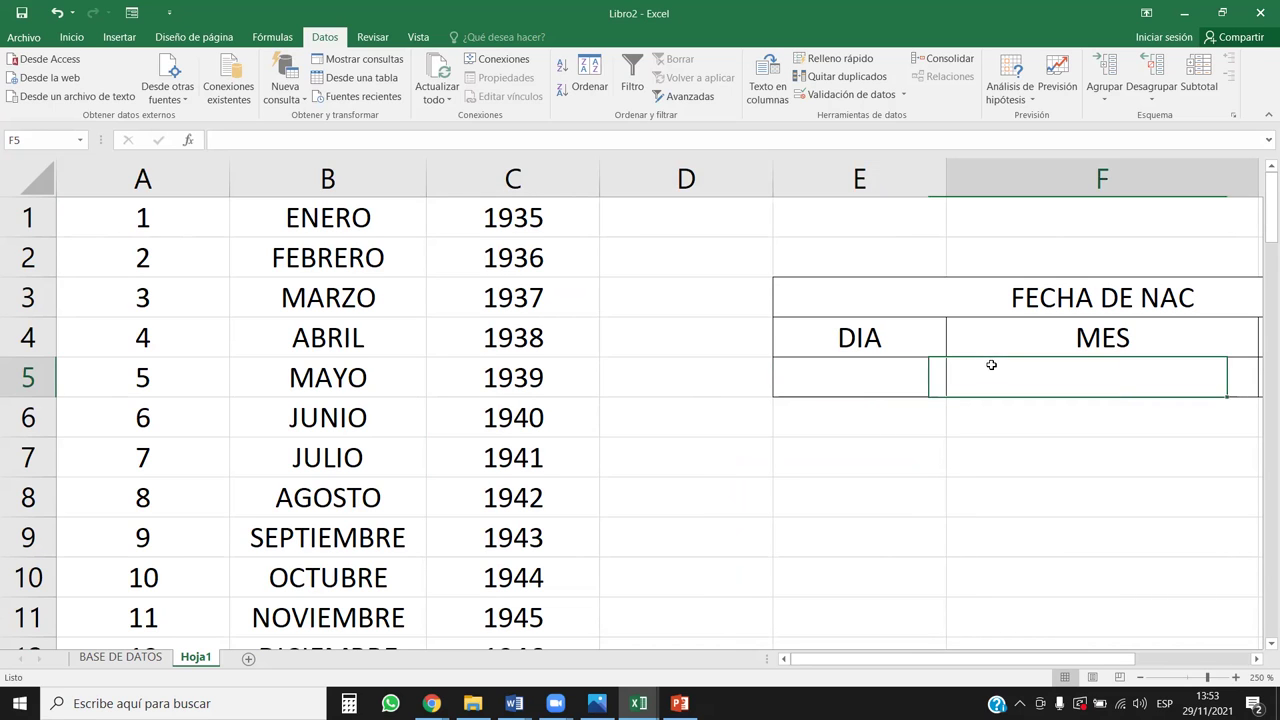
left_click_drag(1095, 659, 1212, 661)
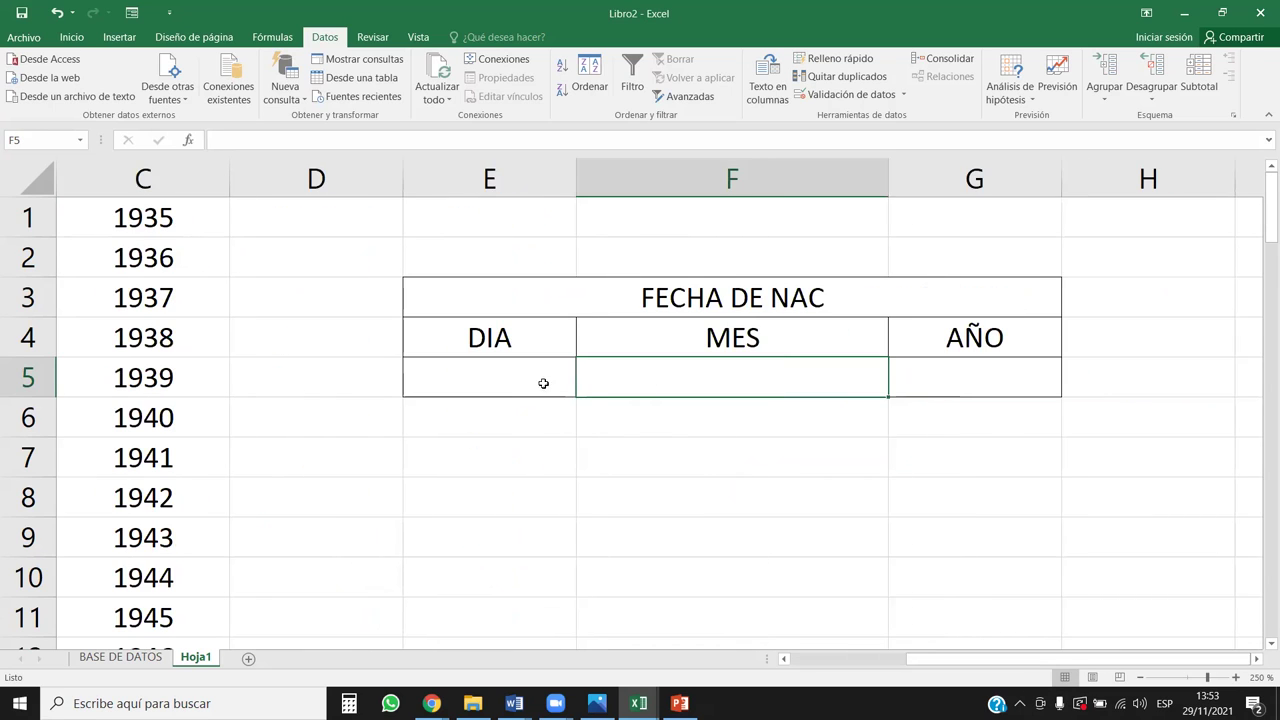
Select the MES cell F5 and bring up its Validación de datos settings.
left_click_drag(540, 380, 909, 386)
left_click(70, 38)
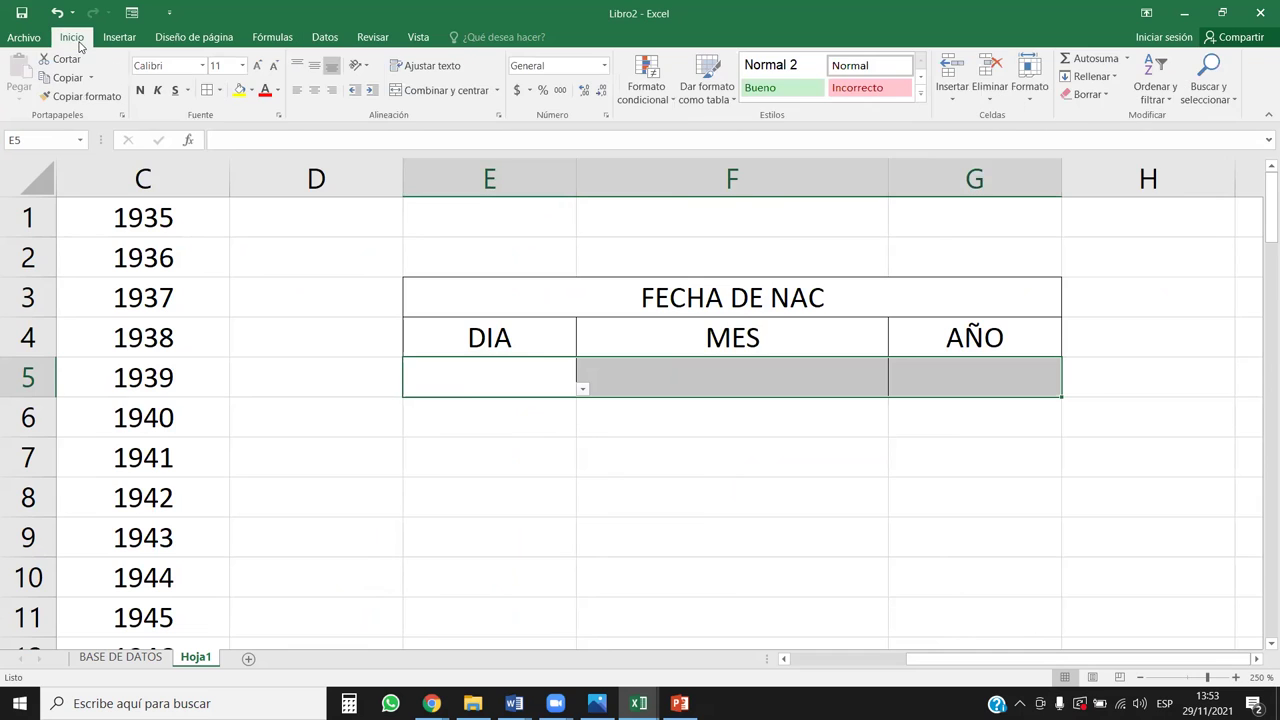
left_click(785, 378)
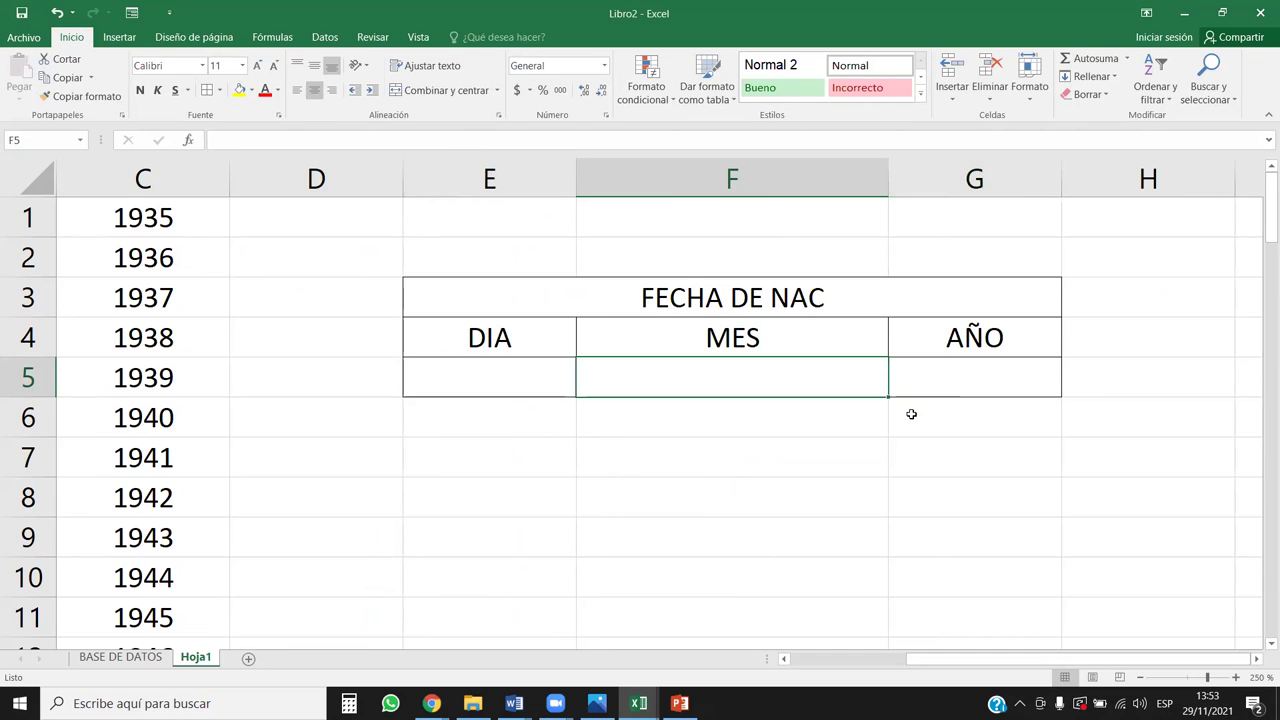
left_click(320, 40)
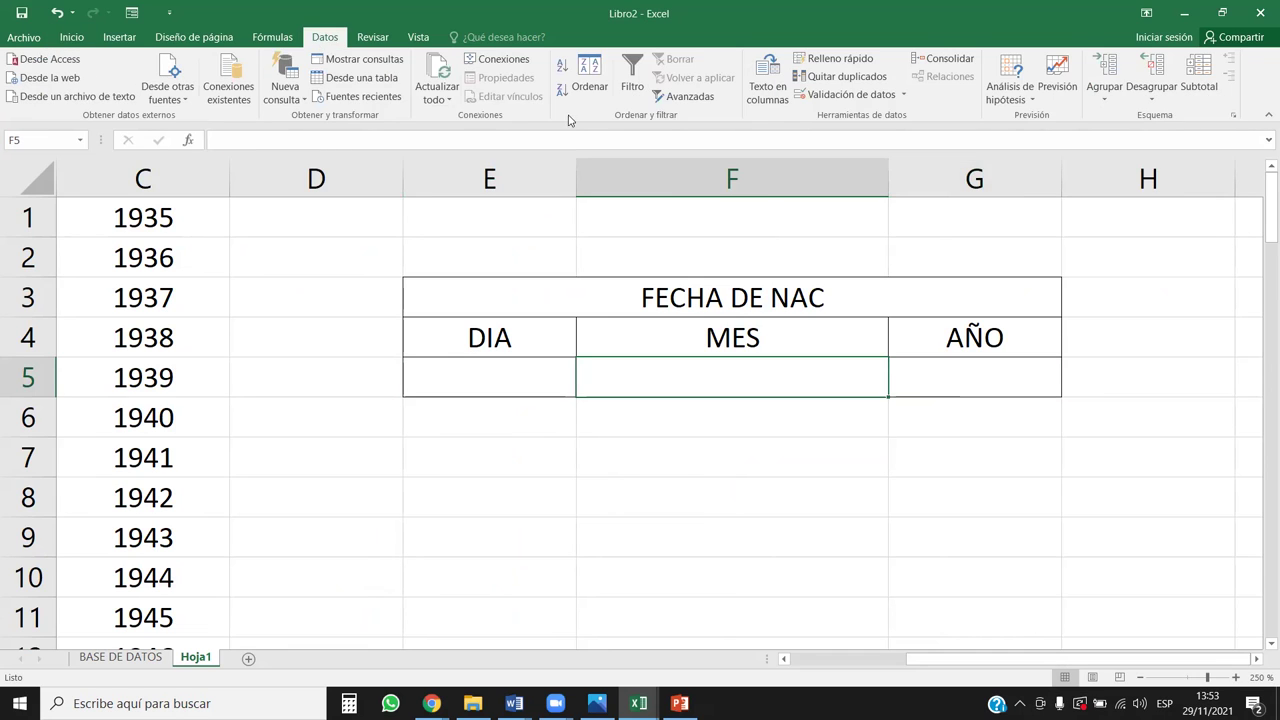
left_click(845, 94)
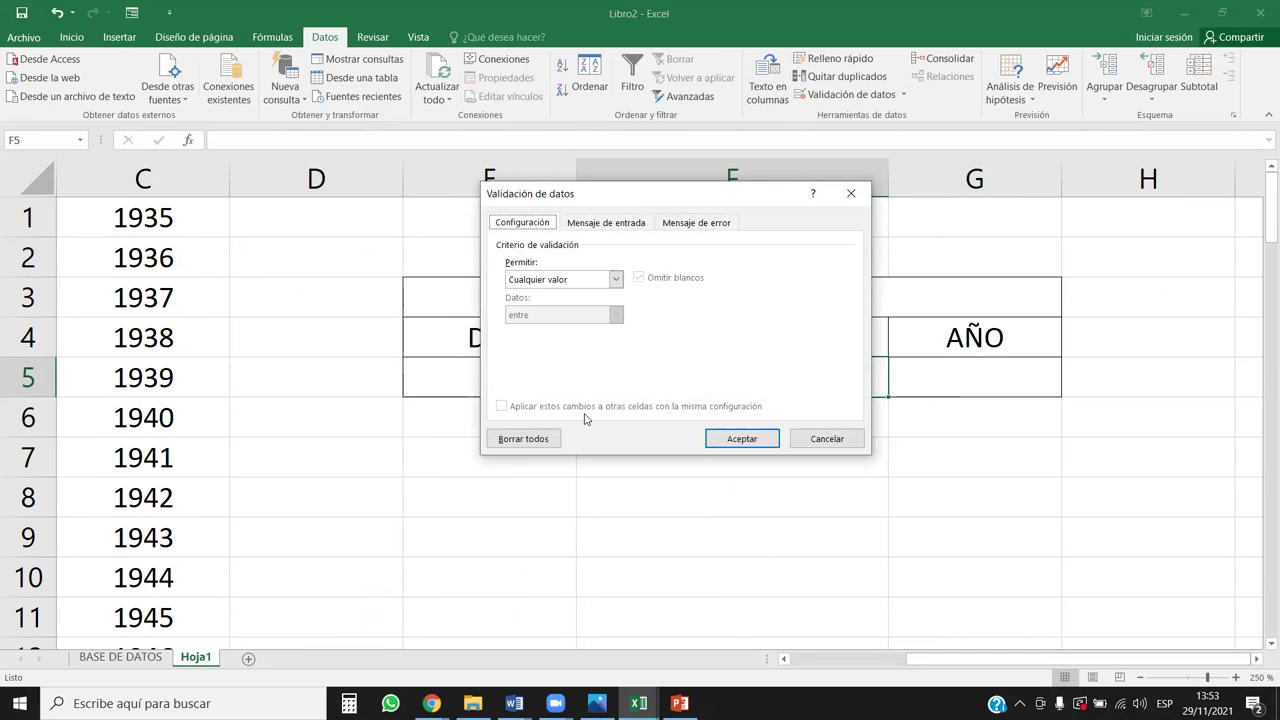
Set F5 to a Lista validation with source =$B$1:$B$12, the months ENERO to DICIEMBRE.
left_click(615, 279)
left_click(540, 329)
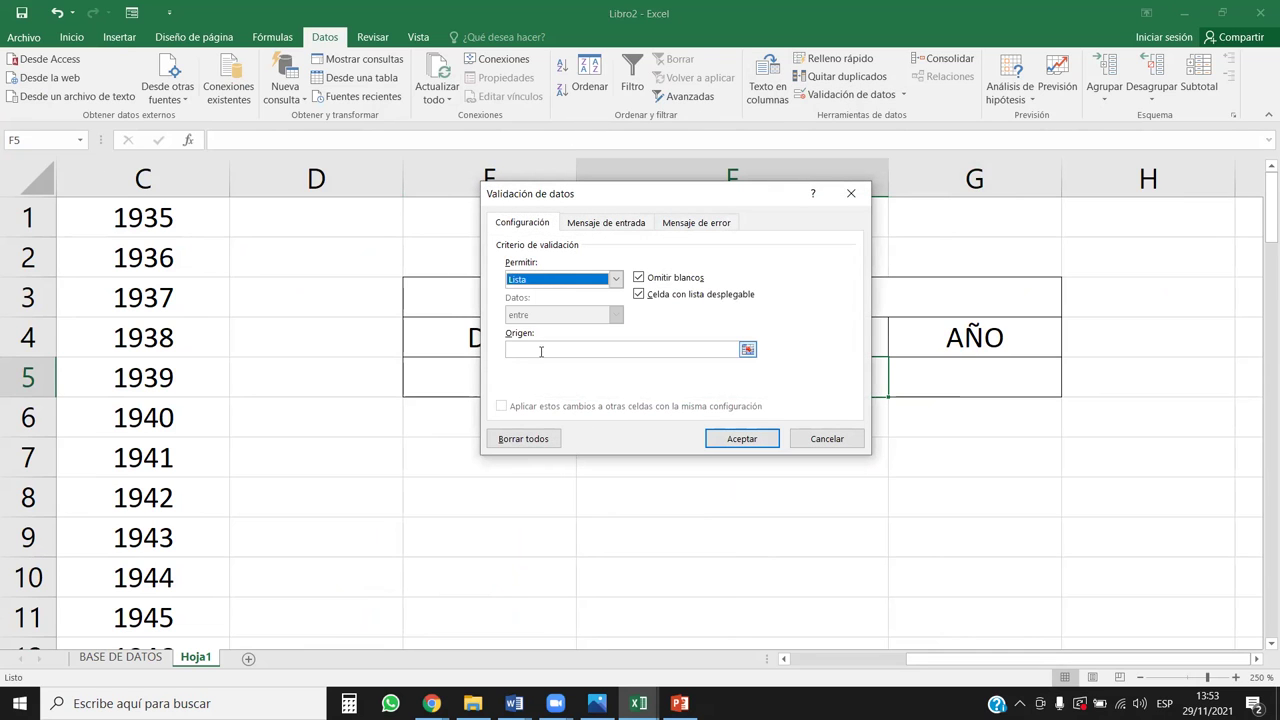
left_click(186, 330)
key("Left")
key("Left")
key("Up")
key("Right")
key("Up")
key("Up")
key("shift+Down")
key("shift+Down")
key("shift+Down")
key("shift+Down")
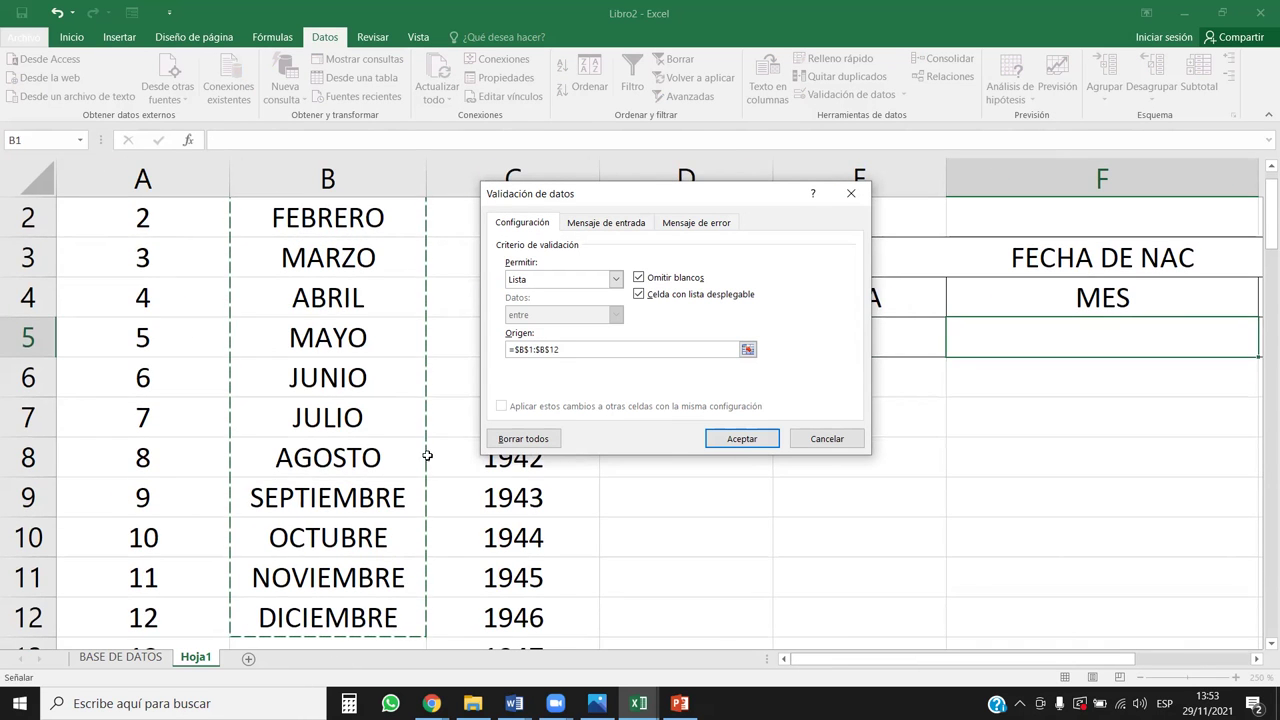
left_click(742, 438)
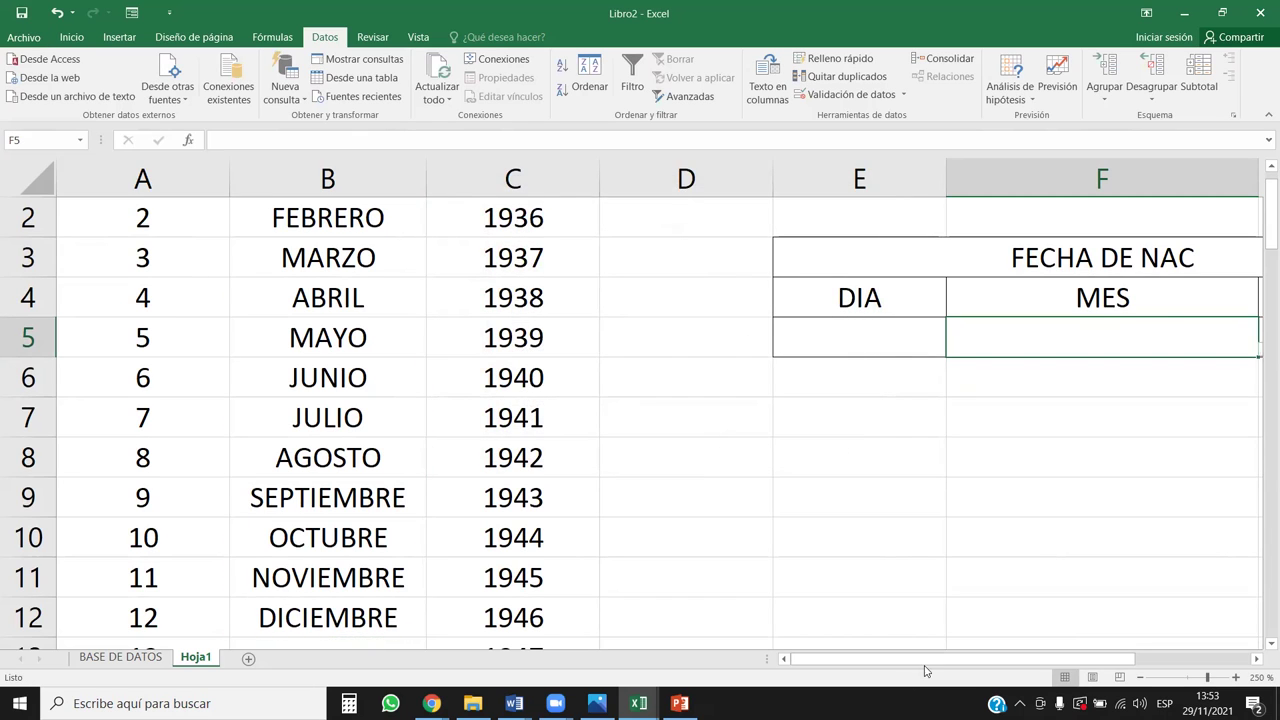
scroll(925, 670, "right", 1)
scroll(1110, 459, "right", 3)
left_click(979, 343)
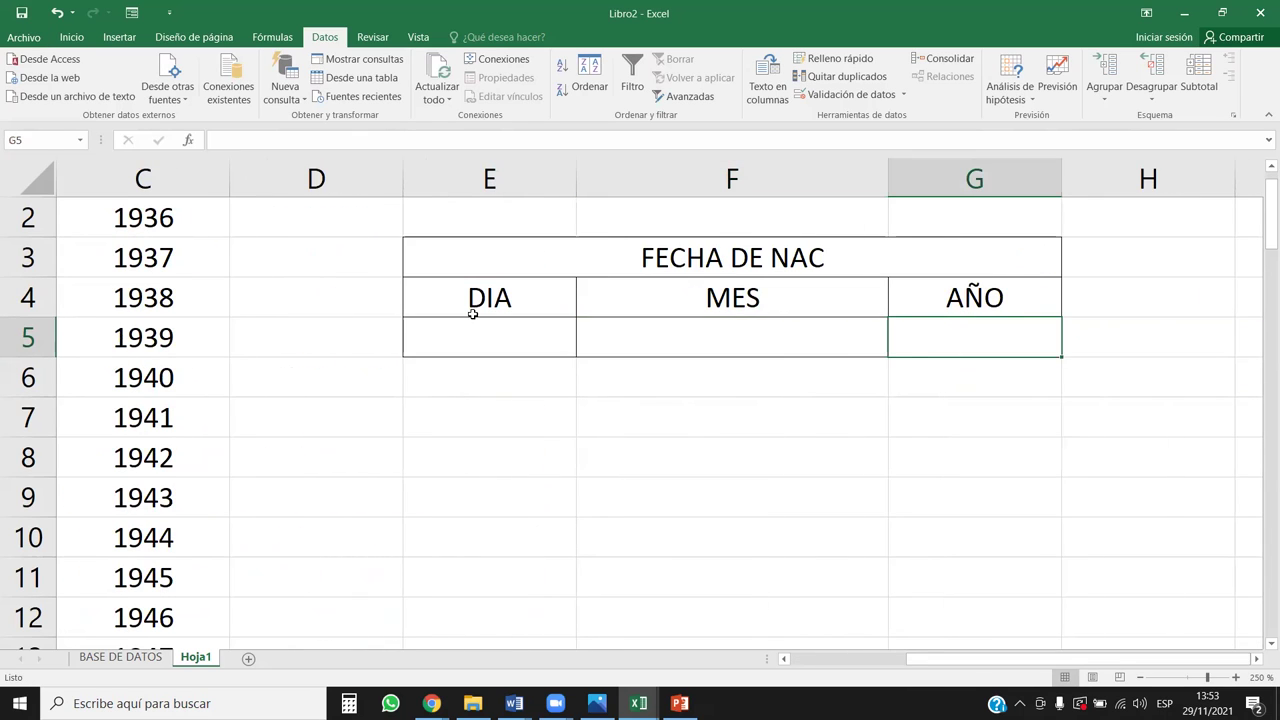
Open data validation for G5 and set the allowed type to Lista.
left_click(845, 96)
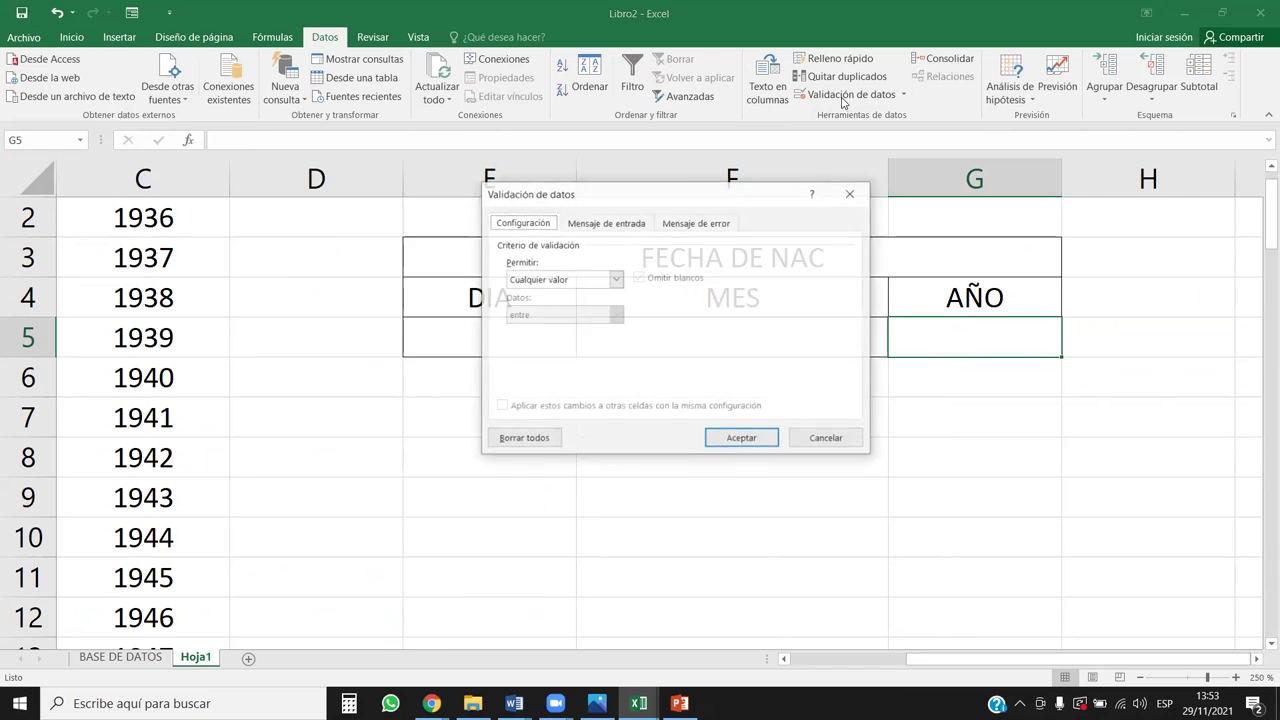
left_click(553, 280)
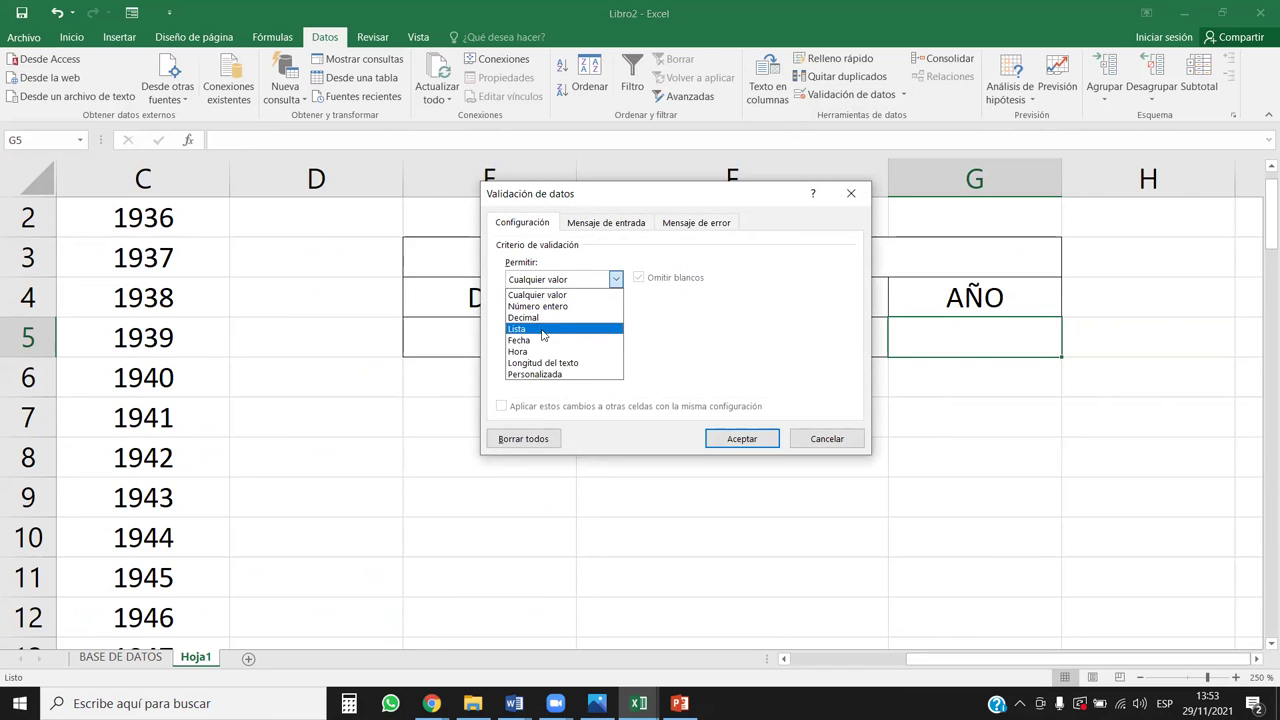
left_click(545, 329)
left_click(607, 349)
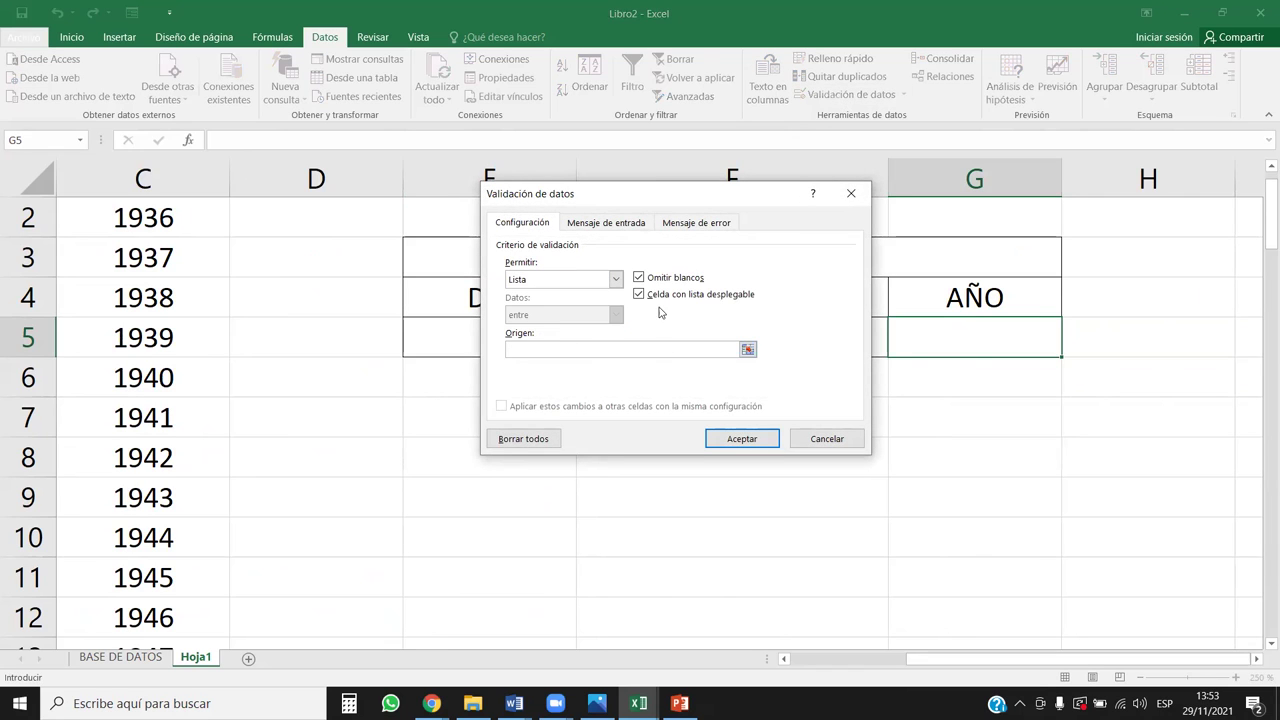
left_click(570, 290)
left_click(548, 331)
Set the list source to the years in C1:C72 and confirm the validation.
left_click(700, 348)
left_click(211, 245)
scroll(211, 245, "up", 1)
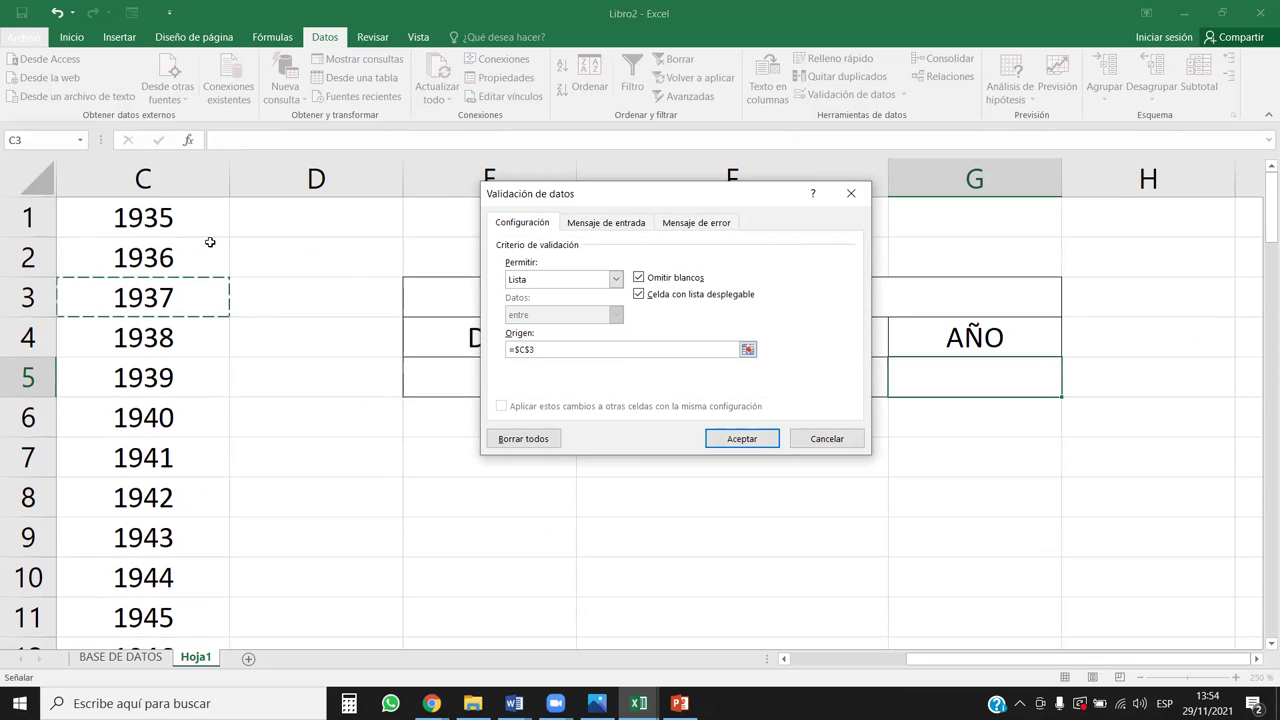
left_click(194, 212)
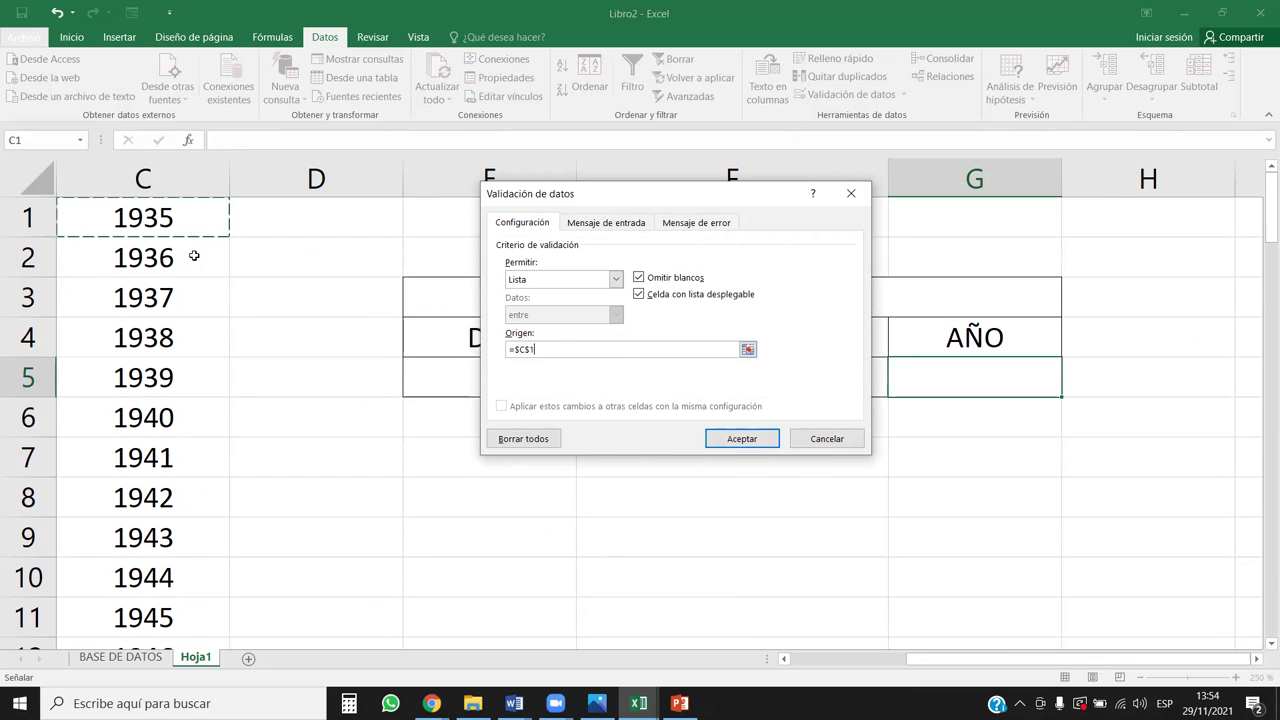
key("ctrl+shift+Down")
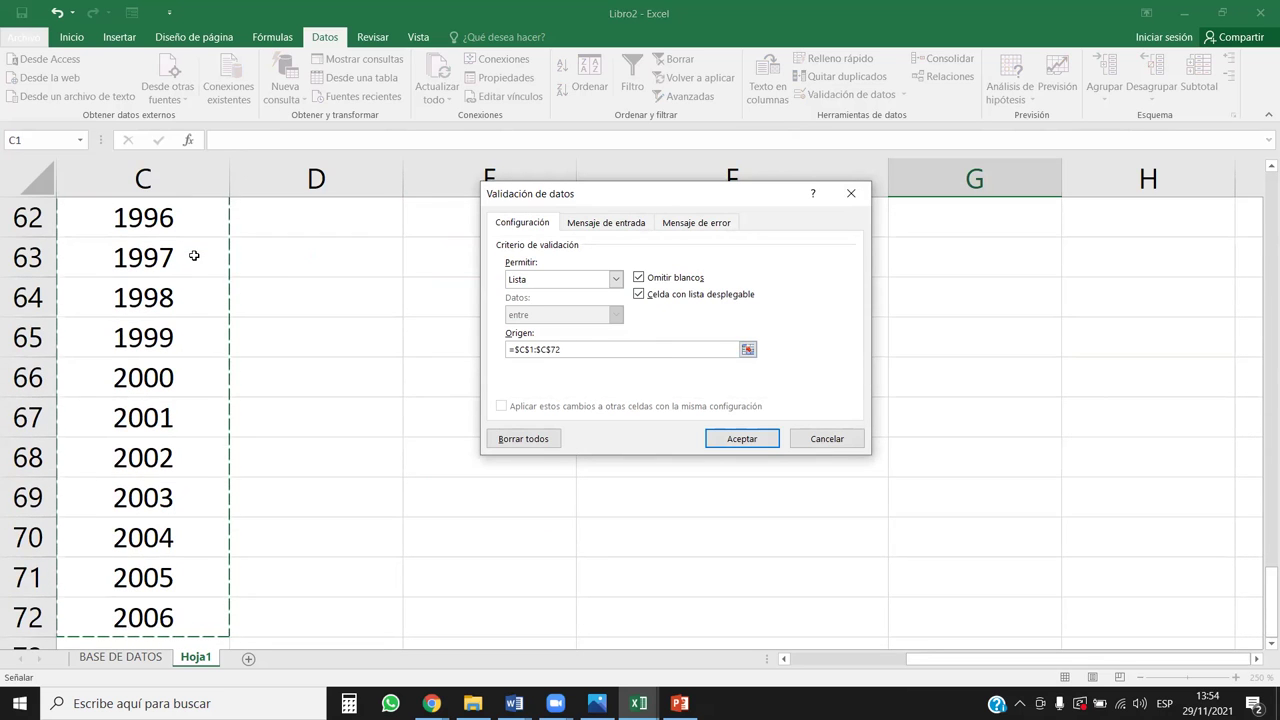
key("Return")
scroll(280, 263, "up", 2)
scroll(900, 397, "up", 6)
scroll(911, 403, "up", 5)
scroll(911, 403, "up", 6)
scroll(905, 422, "up", 2)
Hide columns A to C holding the day, month and year source lists.
left_click(998, 380)
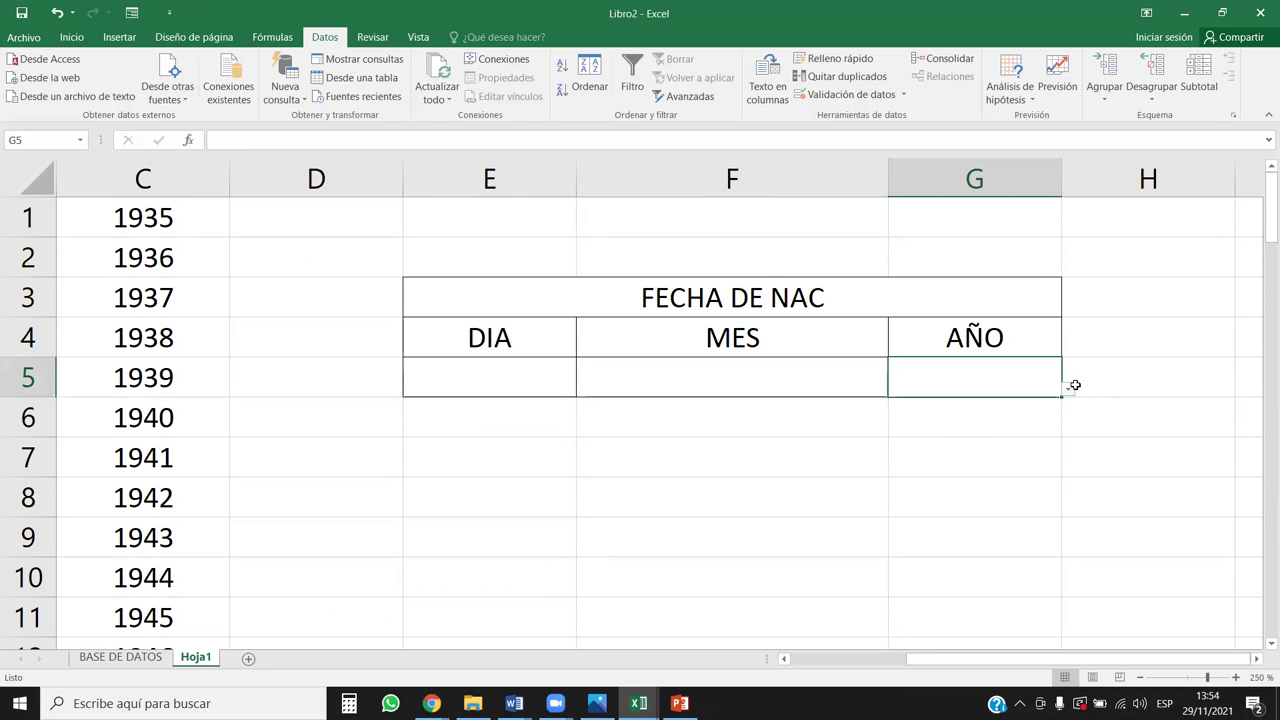
left_click(505, 362)
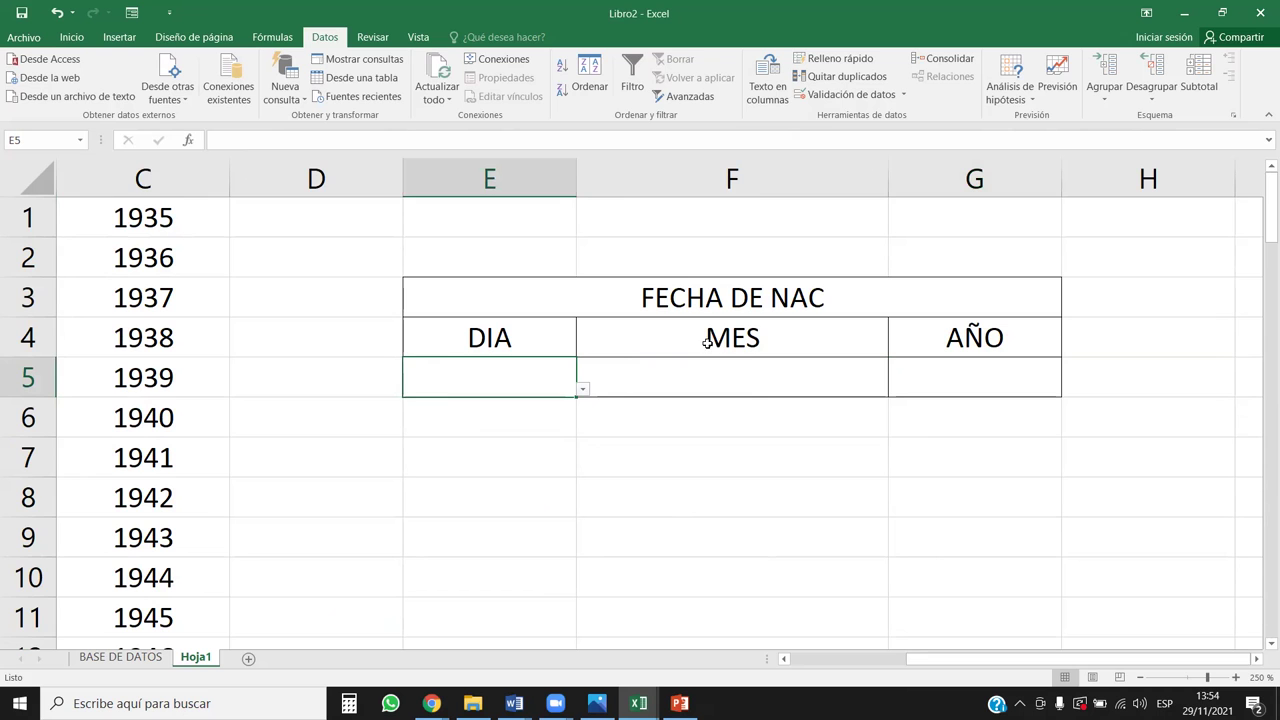
scroll(392, 423, "down", 1)
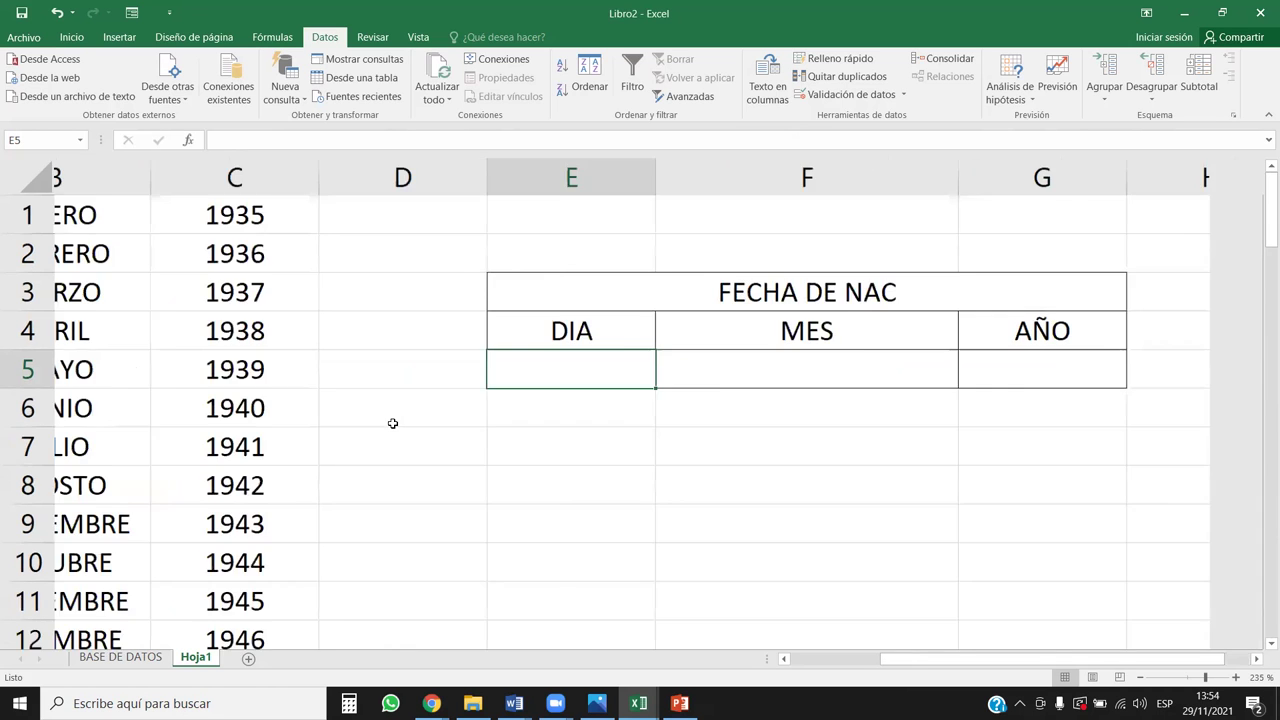
scroll(392, 428, "down", 1)
scroll(400, 440, "down", 1)
scroll(470, 420, "down", 1)
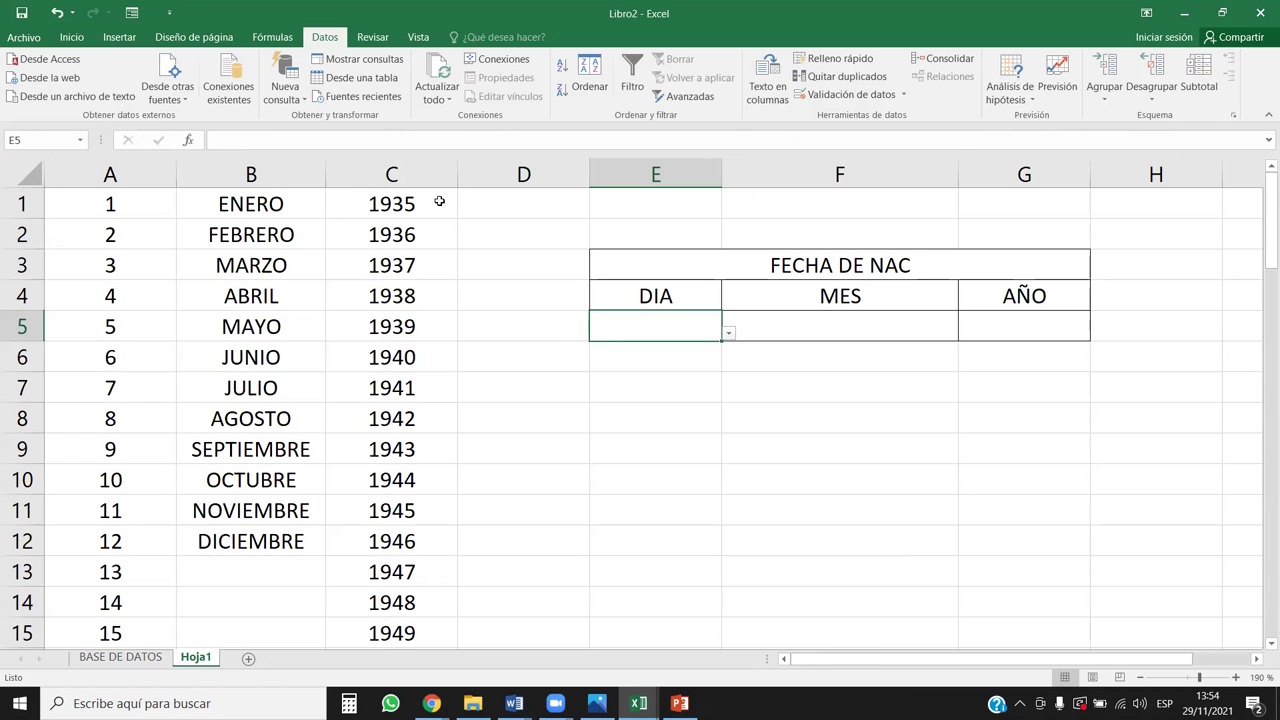
left_click_drag(412, 176, 56, 175)
right_click(157, 198)
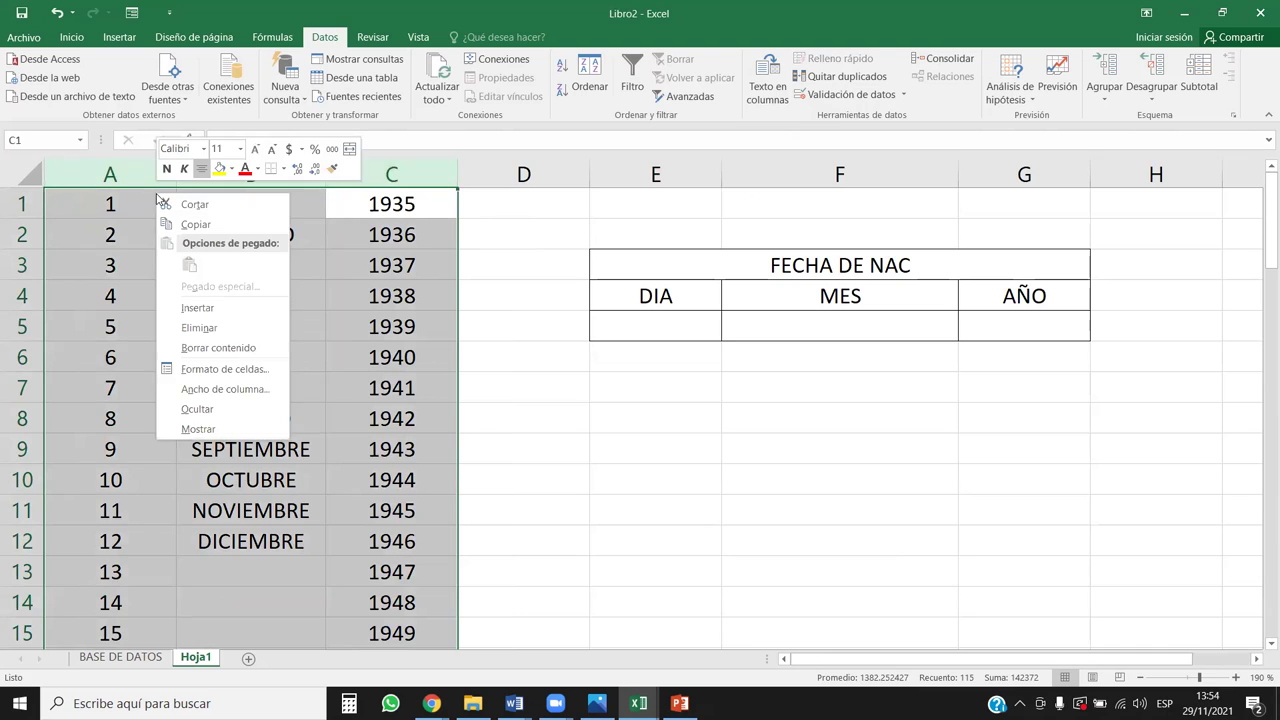
left_click(197, 409)
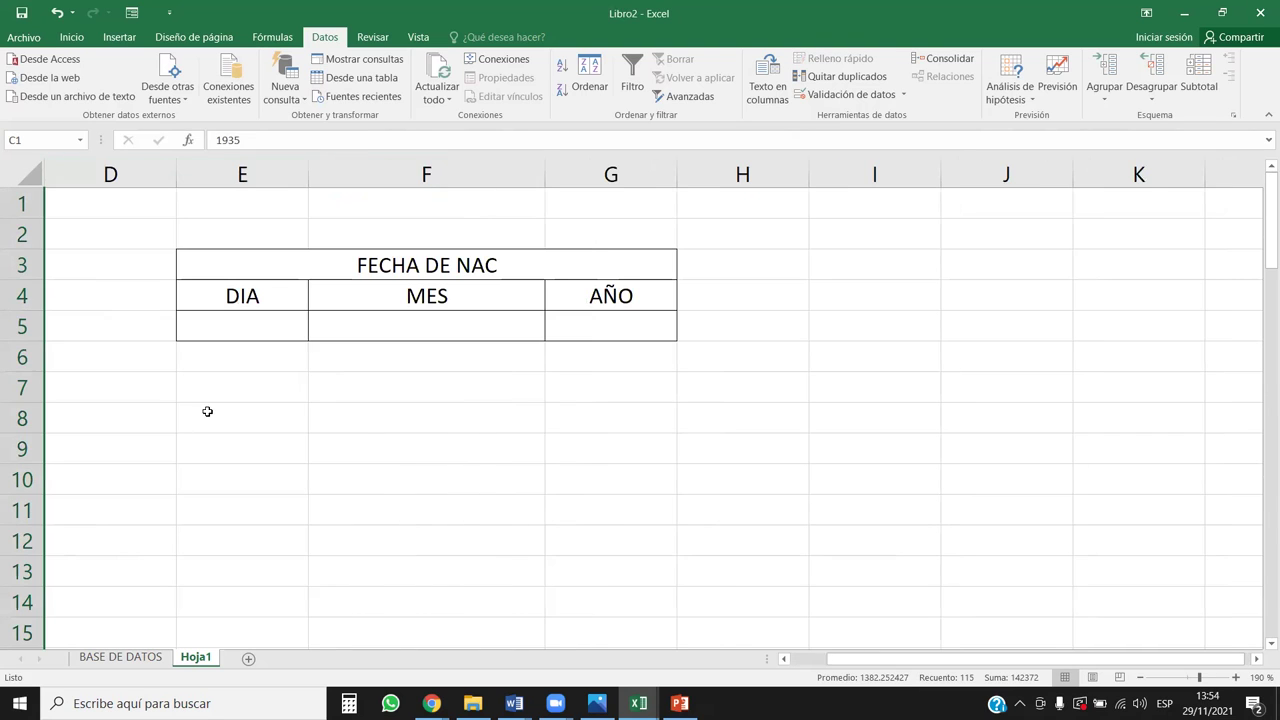
left_click(430, 452)
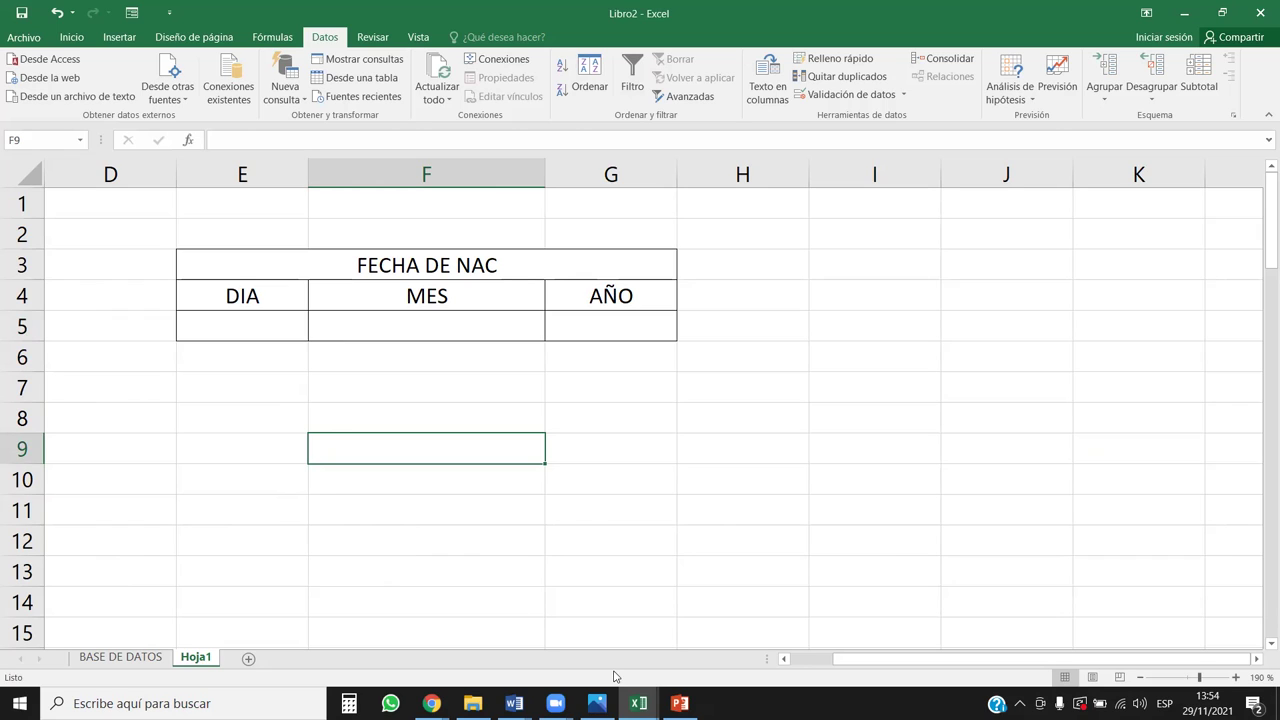
Test the drop-downs by picking 26, AGOSTO and 1940 in the DIA, MES and AÑO cells.
left_click(280, 331)
left_click(315, 332)
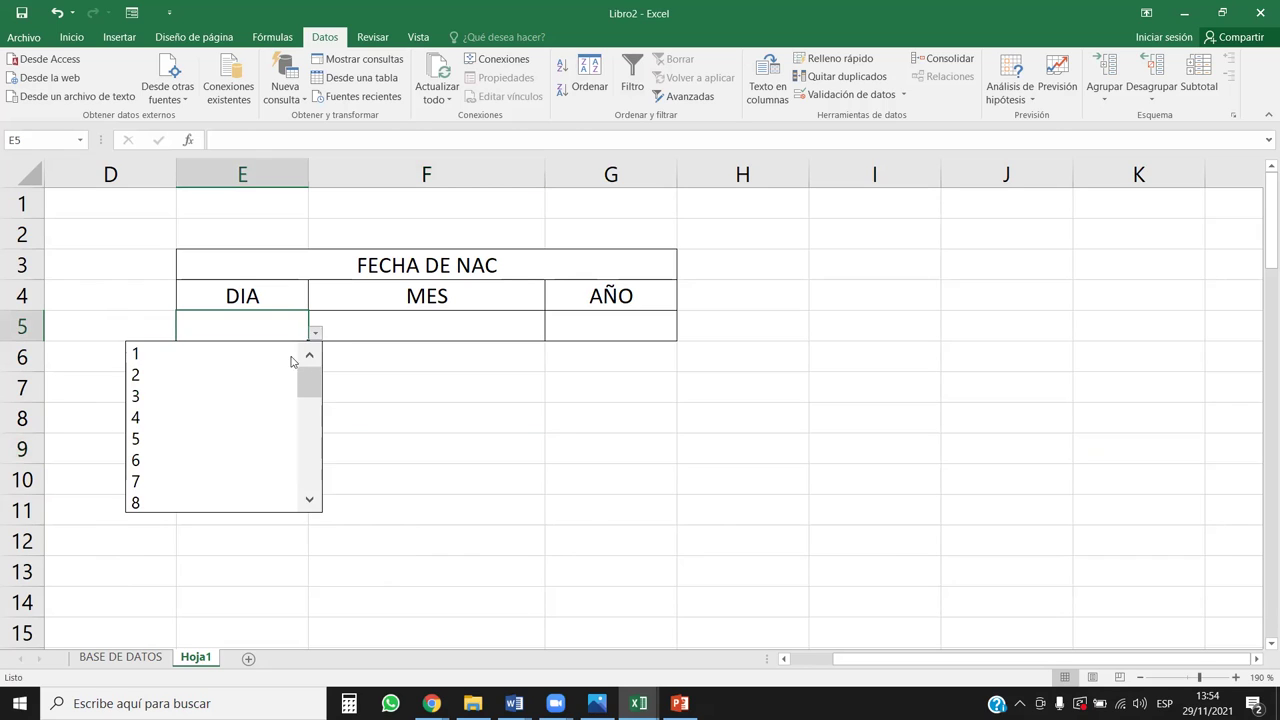
left_click_drag(313, 395, 318, 497)
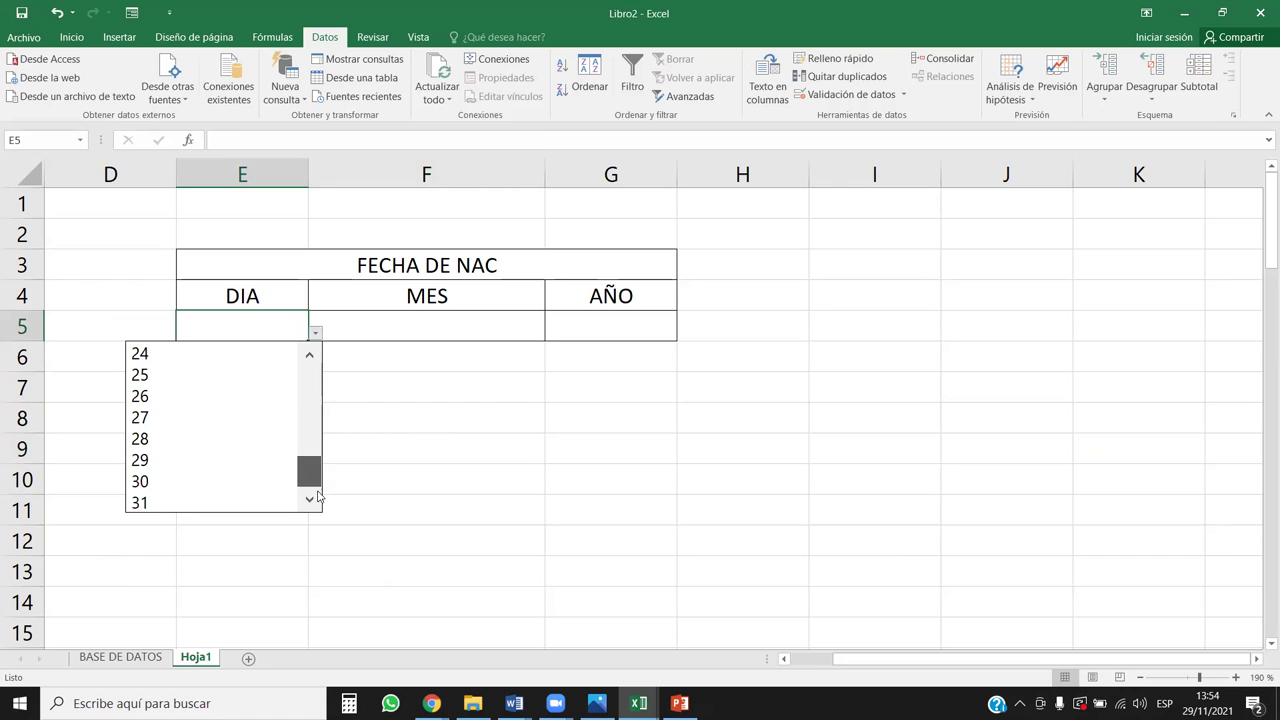
left_click(173, 396)
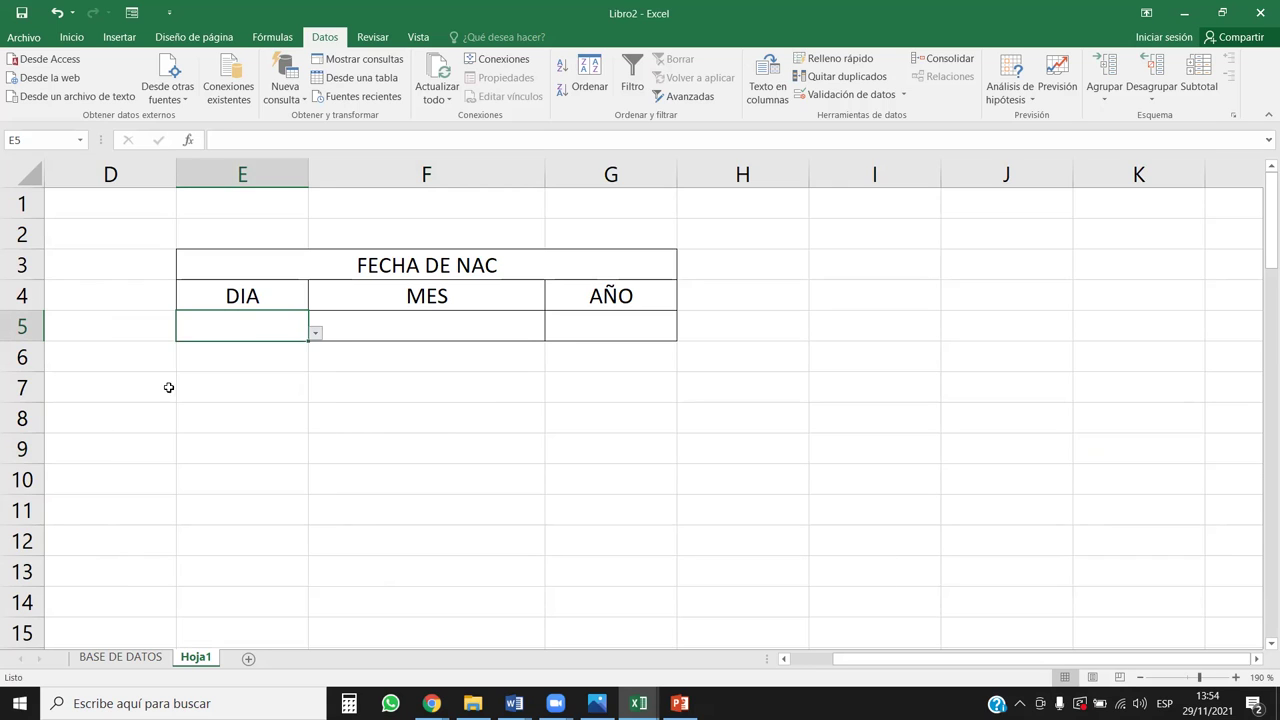
left_click(383, 325)
left_click(553, 334)
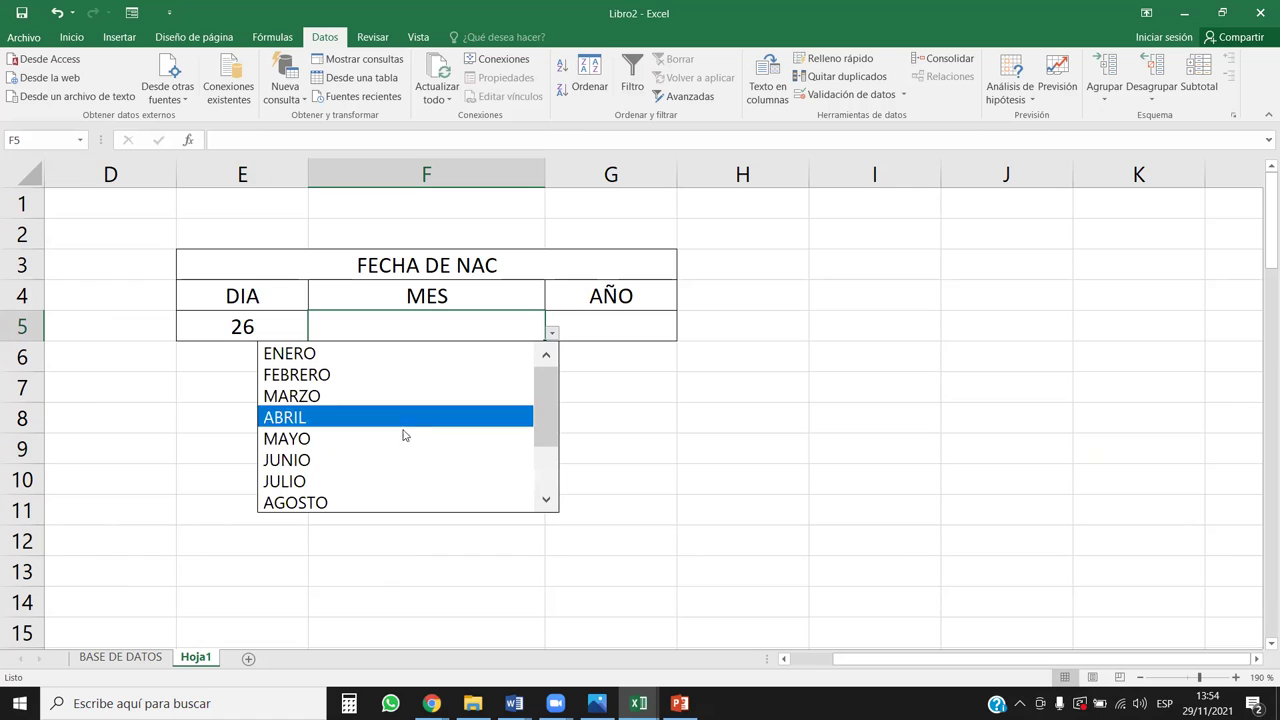
left_click(346, 502)
left_click(634, 329)
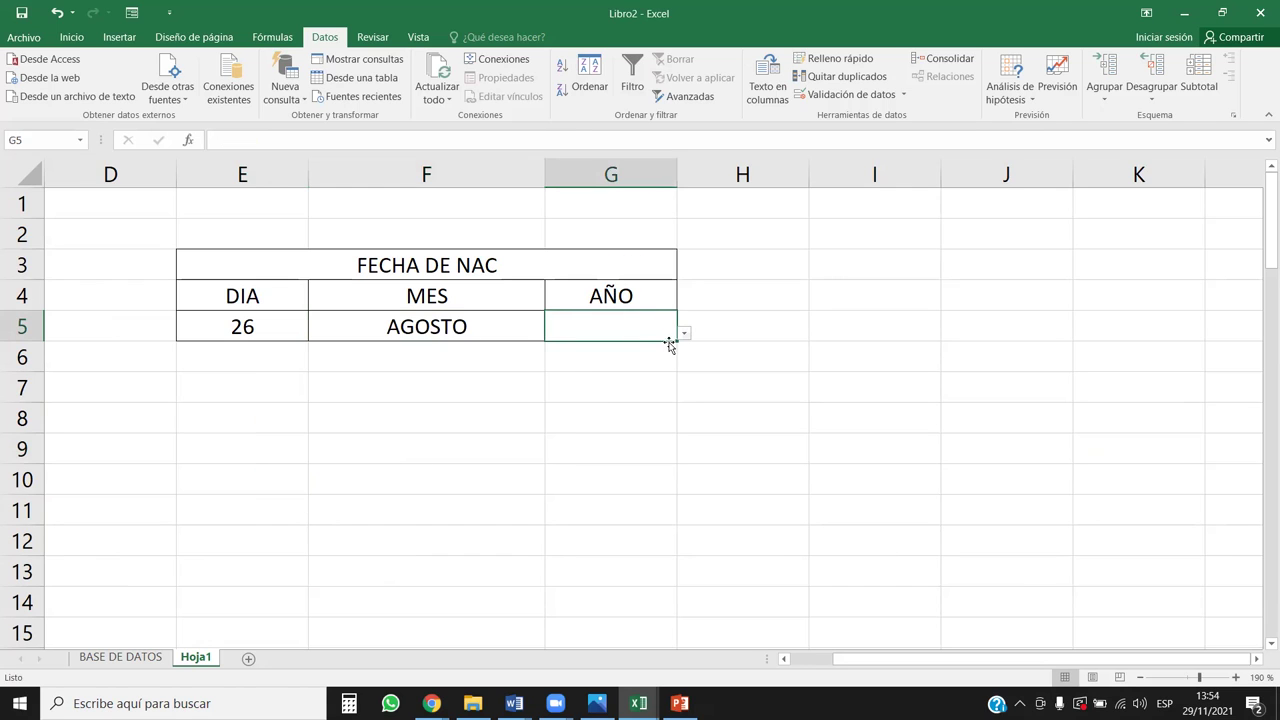
left_click(684, 334)
left_click(672, 334)
left_click(684, 337)
left_click(580, 457)
left_click(935, 606)
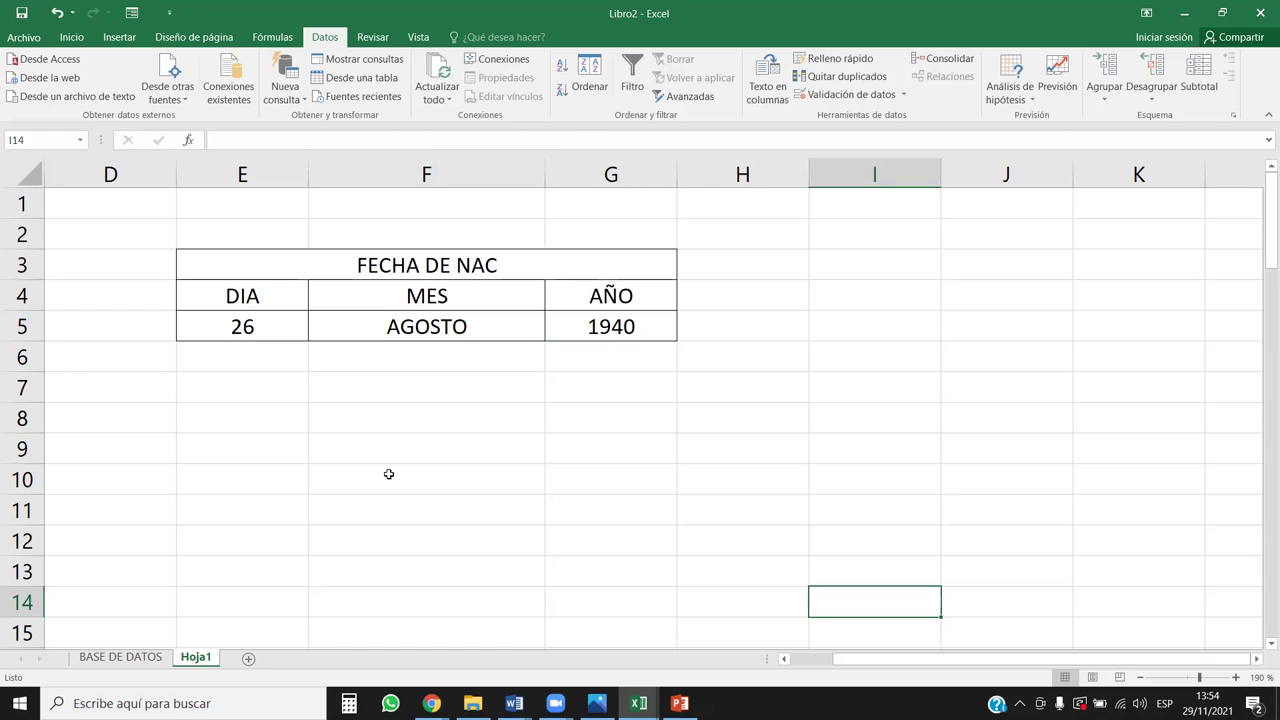
left_click(831, 417)
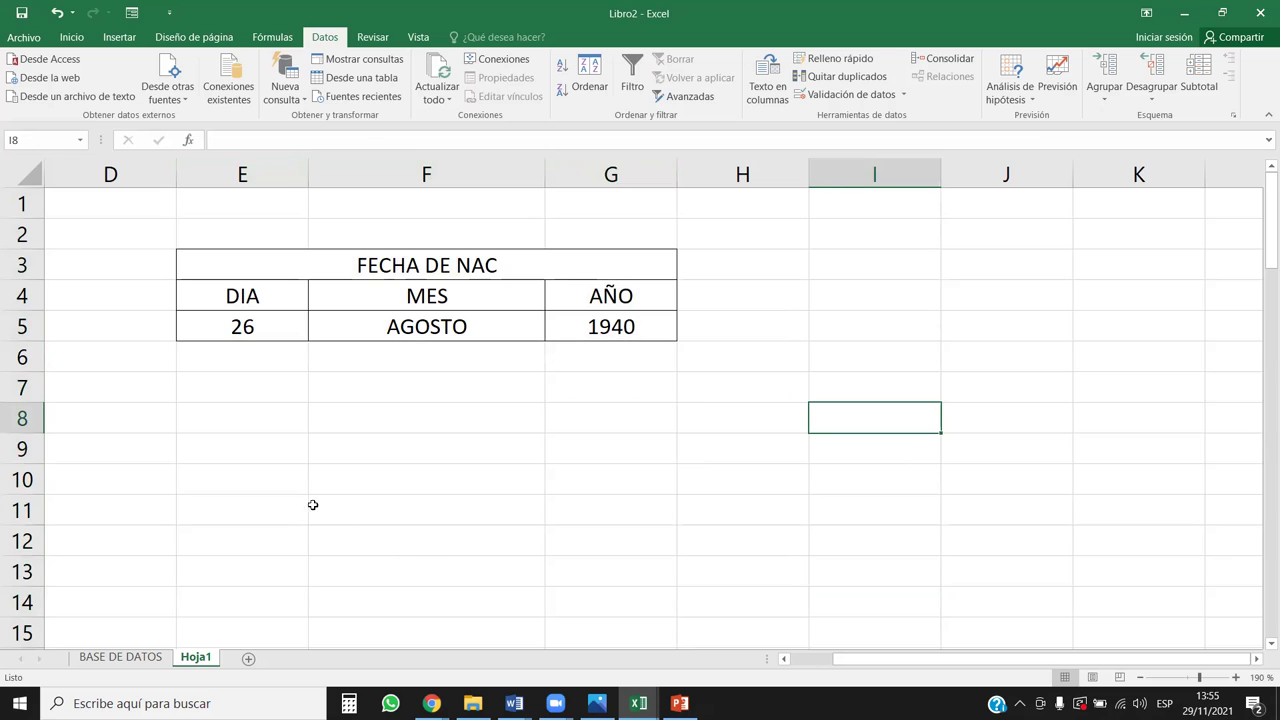
Choose day 31 in E5 and month SEPTIEMBRE in F5 from their lists.
left_click(256, 324)
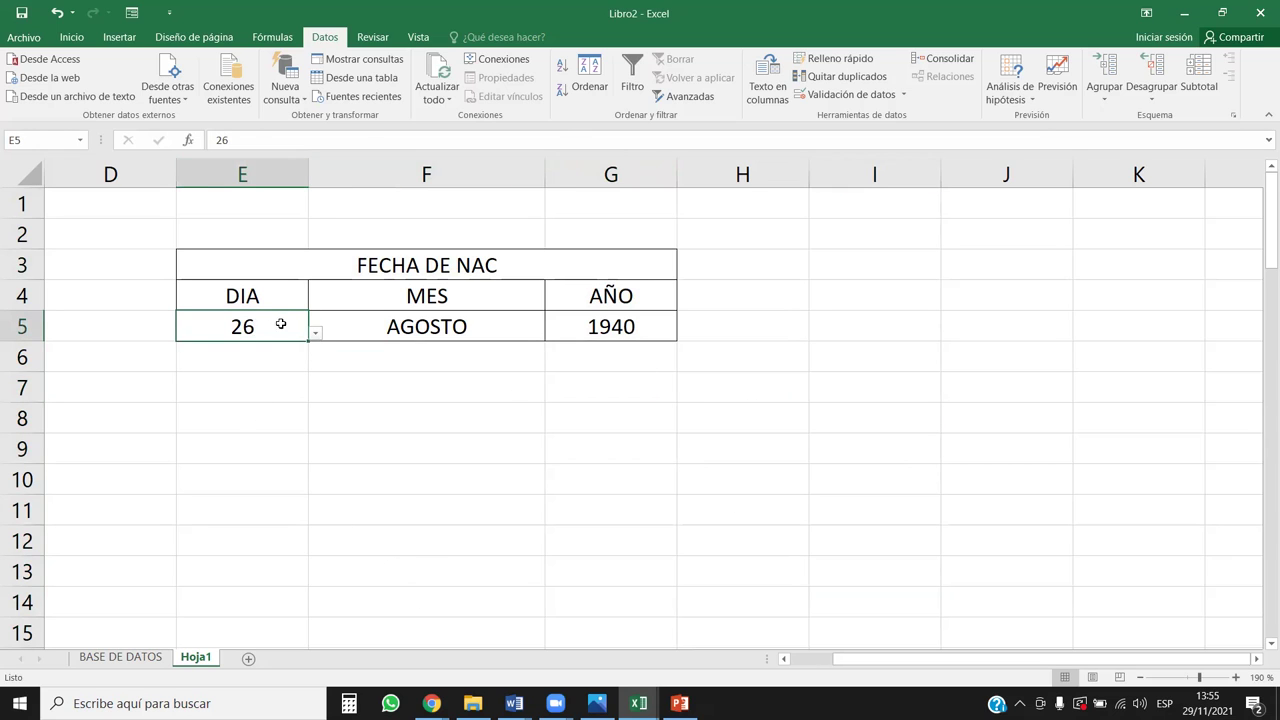
left_click(315, 332)
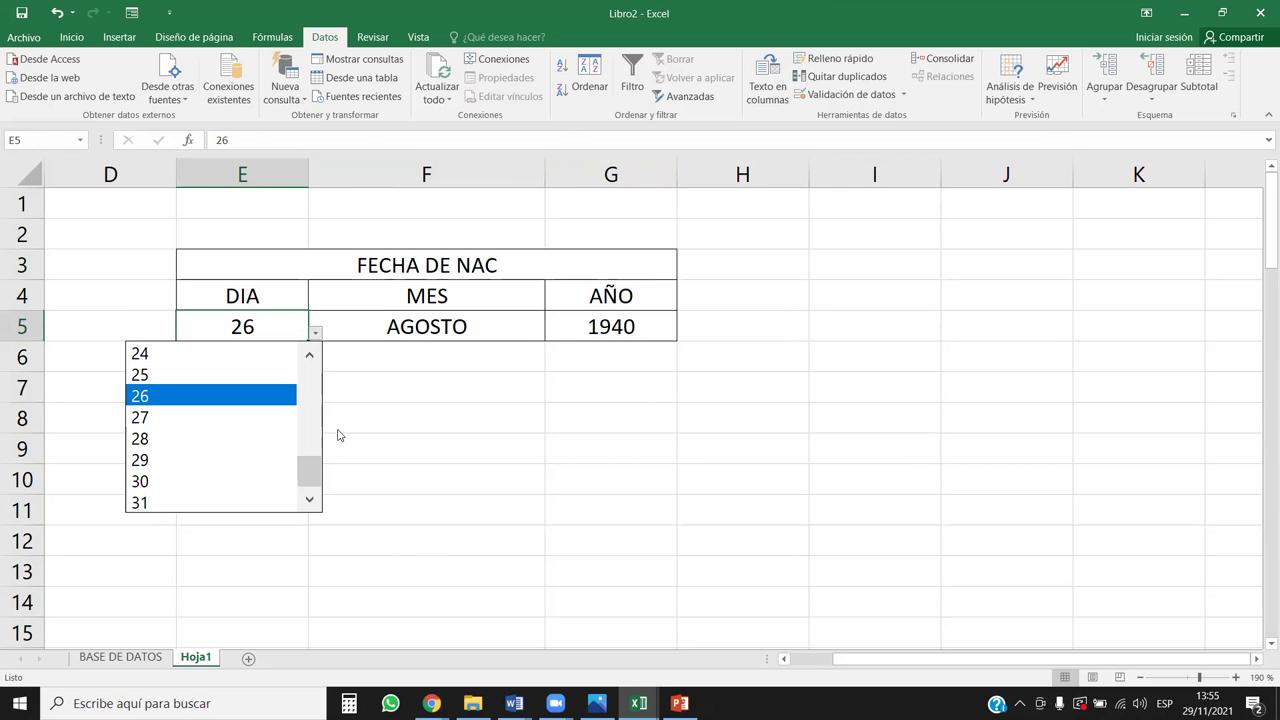
left_click(150, 502)
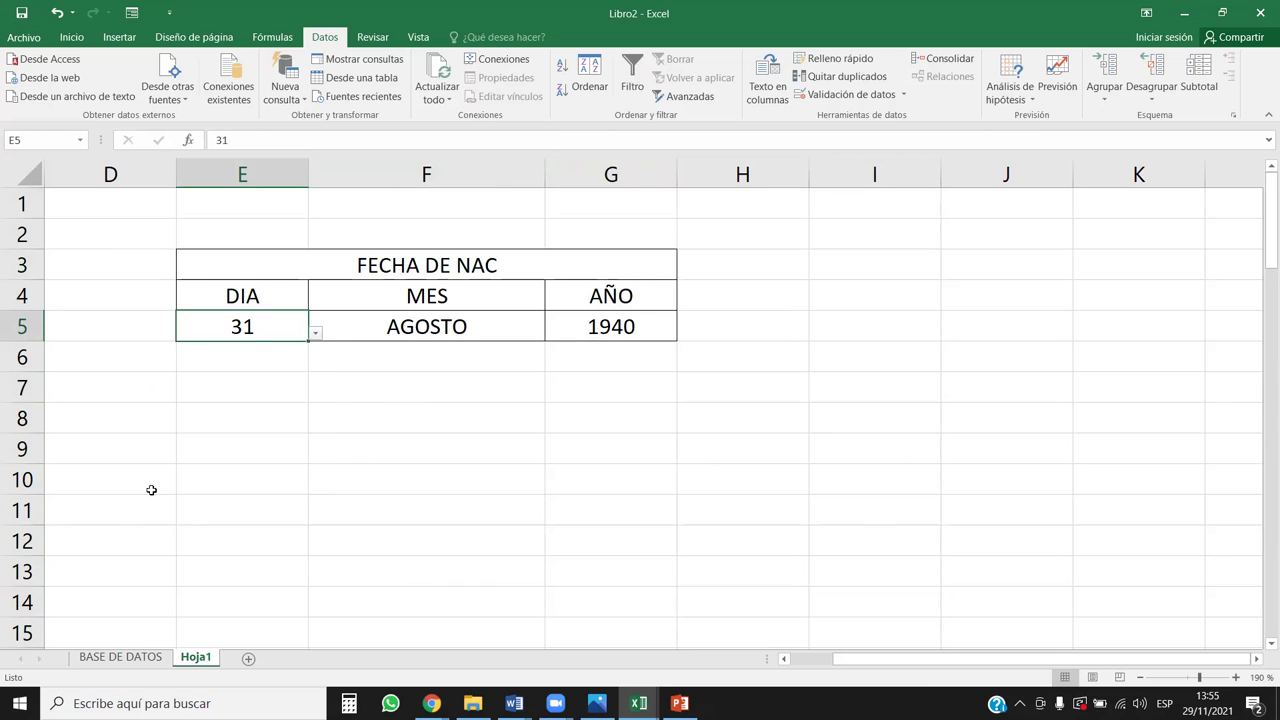
left_click(314, 333)
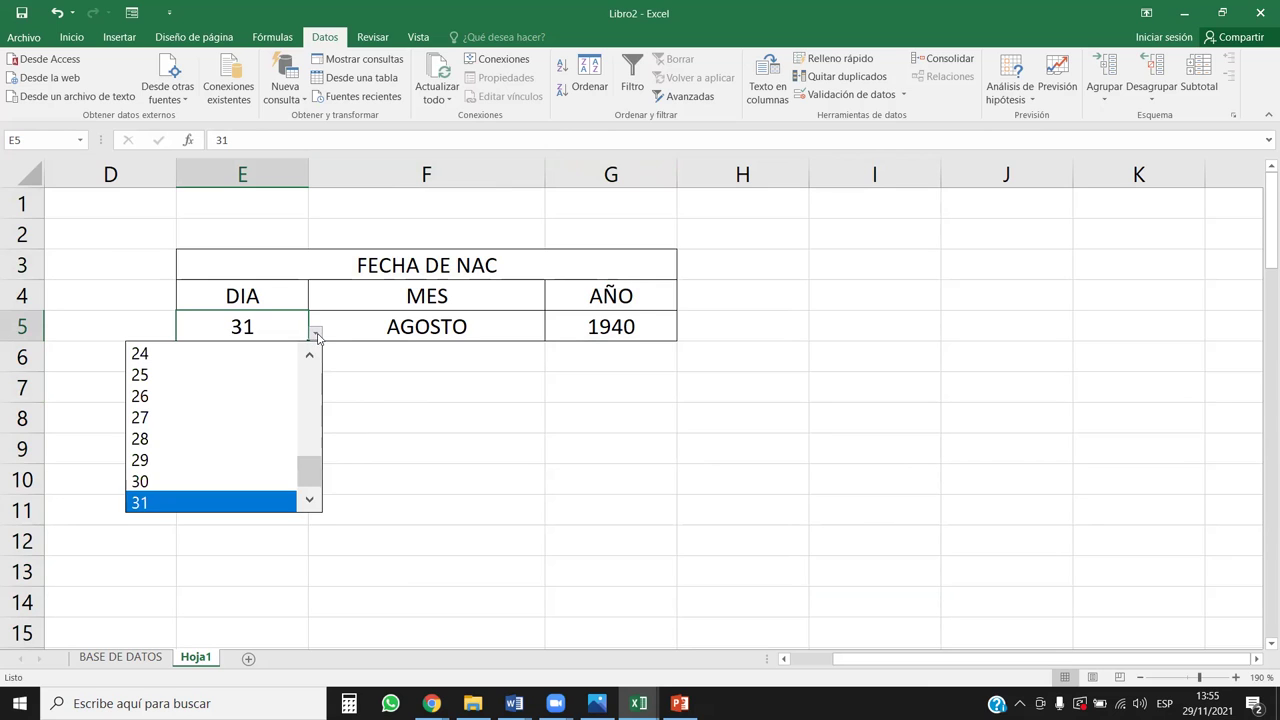
left_click(197, 497)
left_click(461, 322)
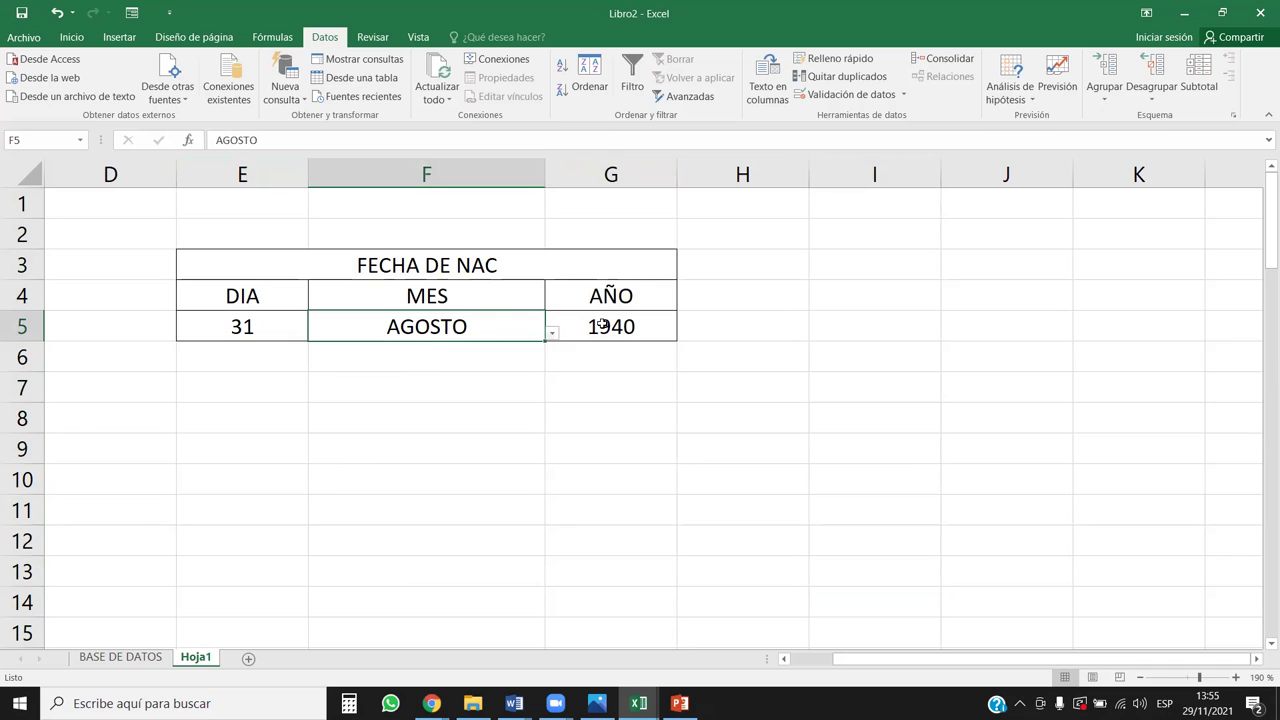
left_click(552, 333)
left_click(394, 440)
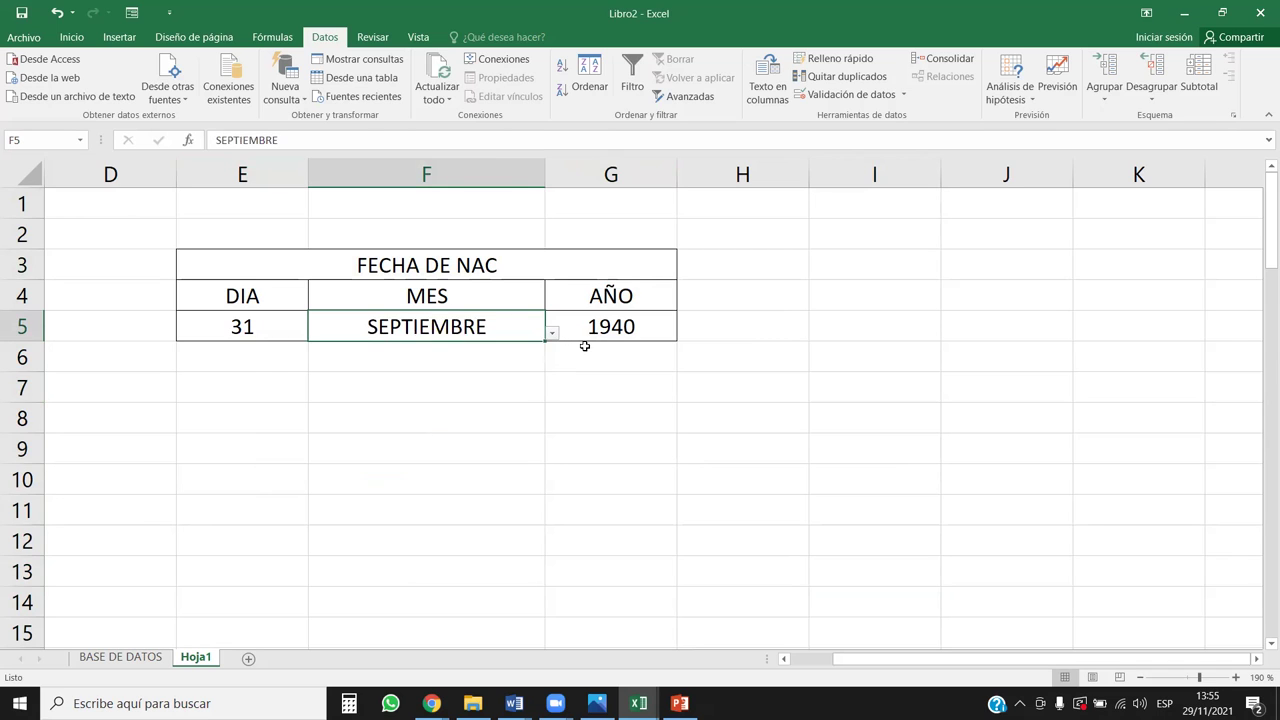
Pick 1999 from the G5 year list, replacing 1946, and review the filled row.
left_click(618, 340)
left_click(683, 333)
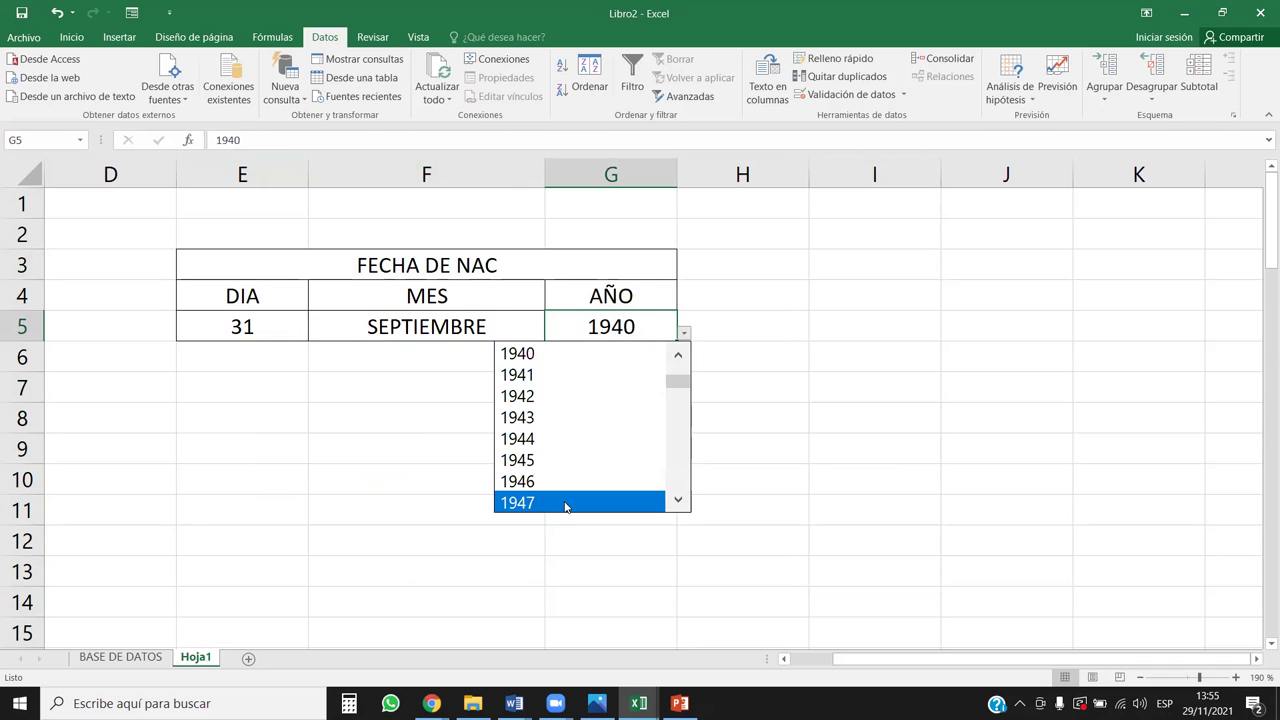
left_click(600, 481)
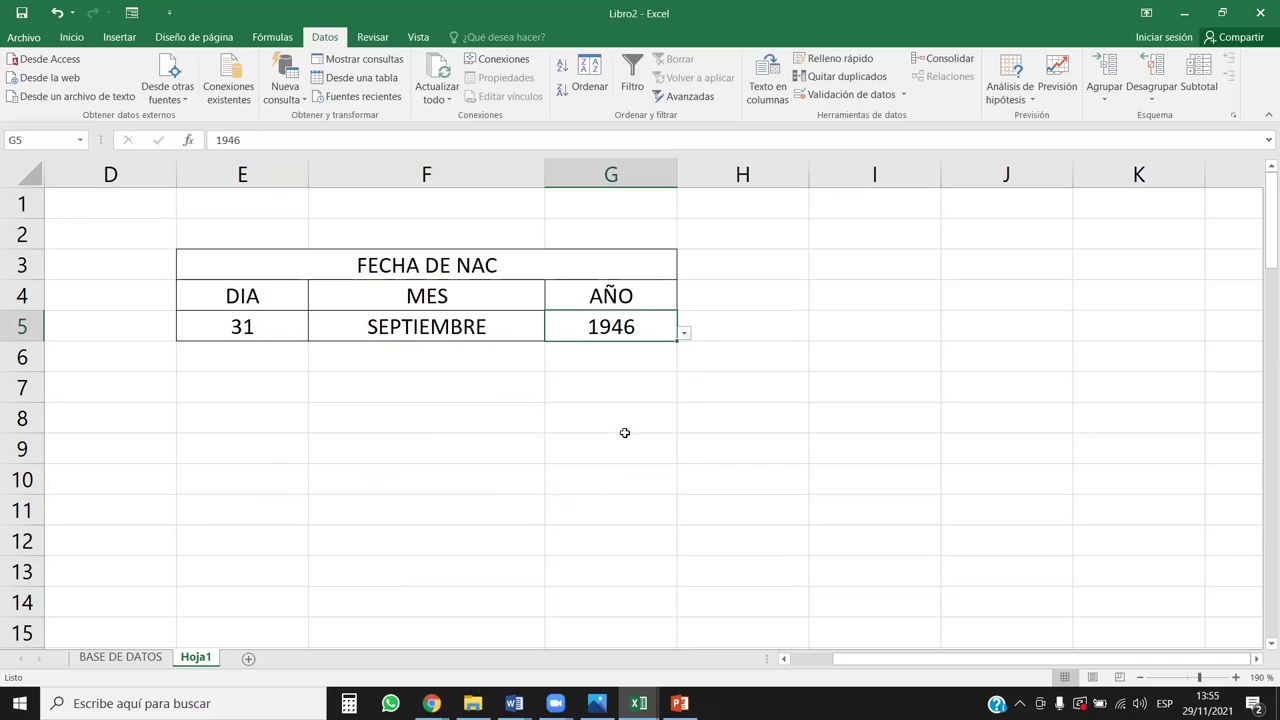
left_click(683, 333)
left_click_drag(677, 391, 677, 472)
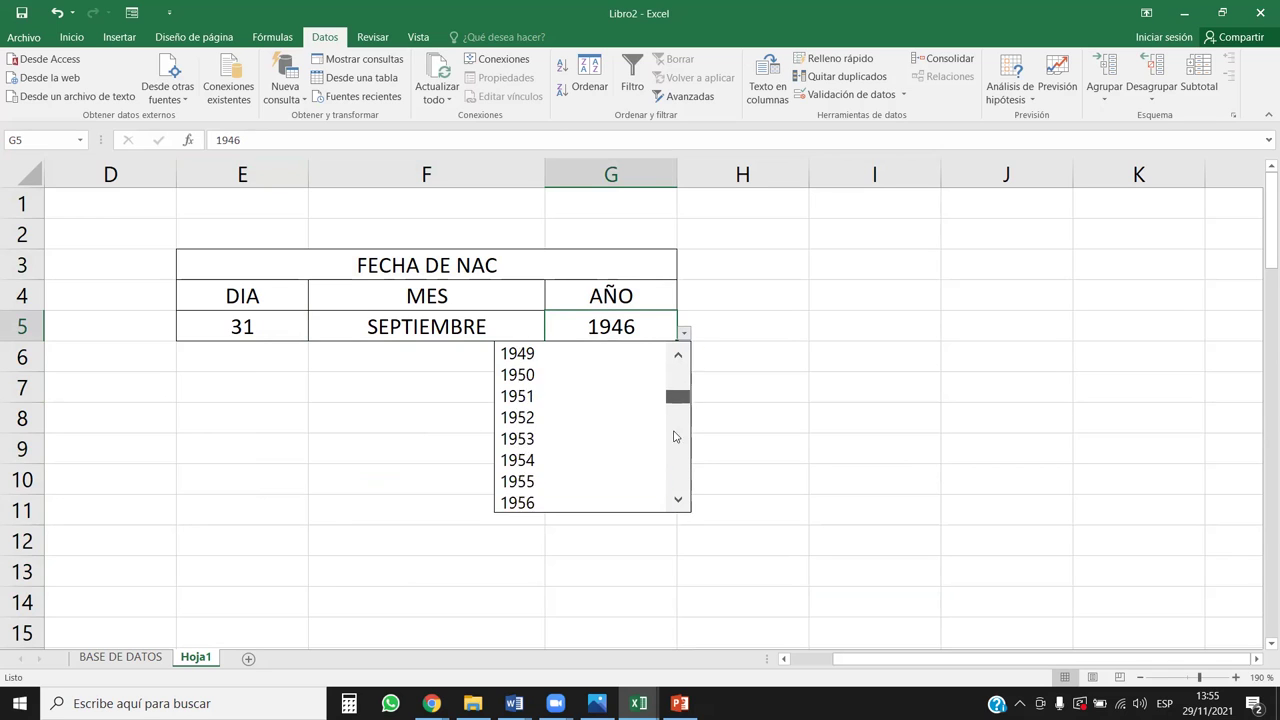
left_click(574, 460)
left_click(640, 394)
left_click(657, 491)
mouse_move(270, 328)
left_mouse_down()
mouse_move(674, 297)
mouse_move(650, 330)
left_mouse_up()
left_click(796, 642)
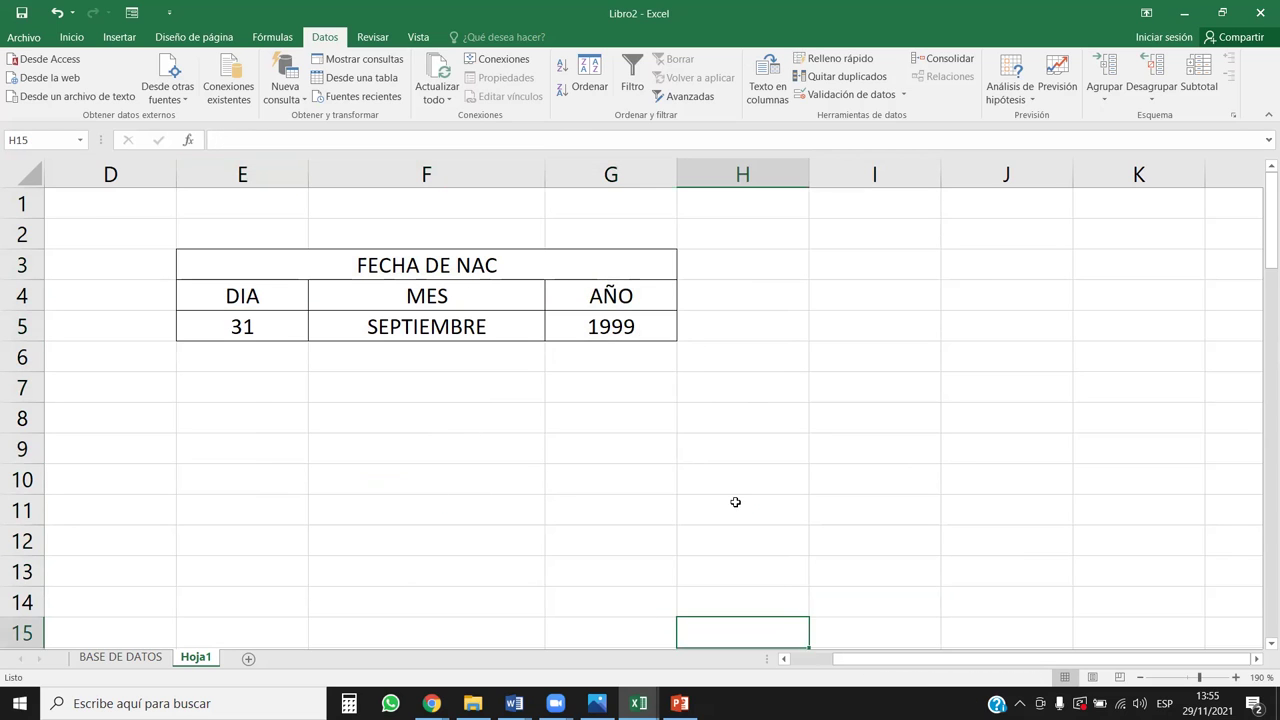
left_click(730, 499)
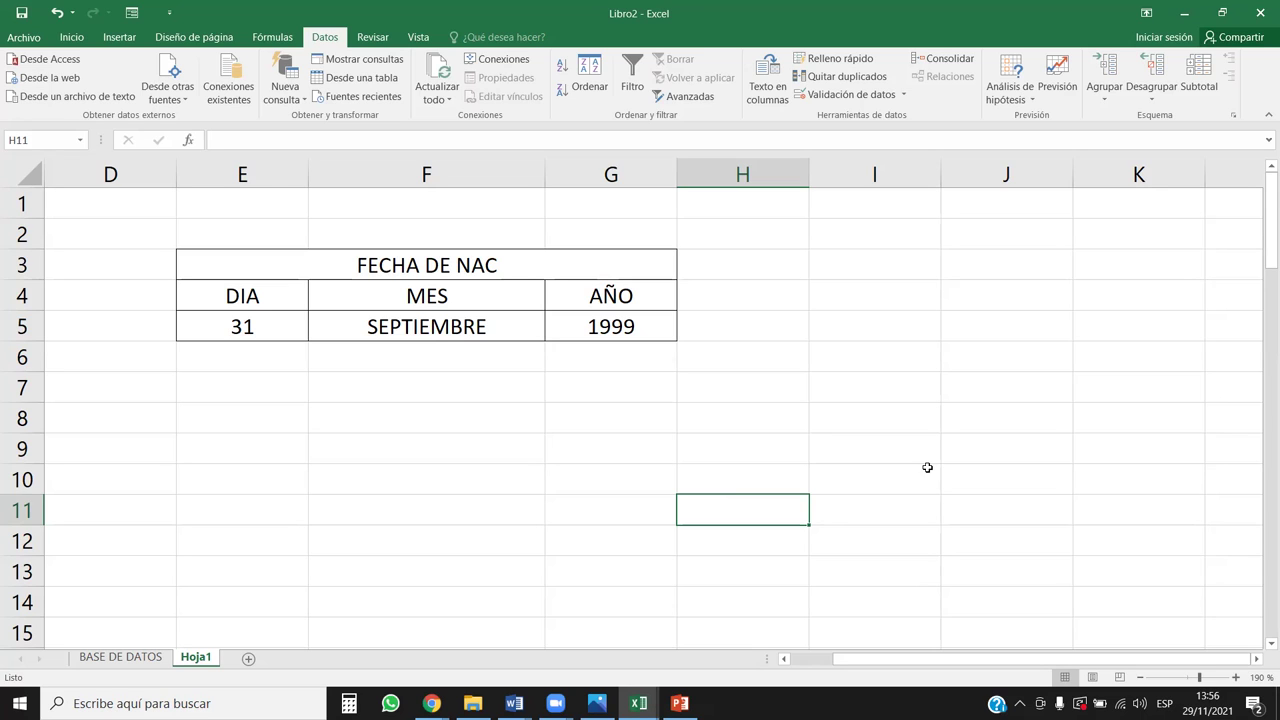
Pick 29 for DIA, FEBRERO for MES and 2005 for AÑO from the drop-down lists.
left_click(282, 305)
left_click(285, 325)
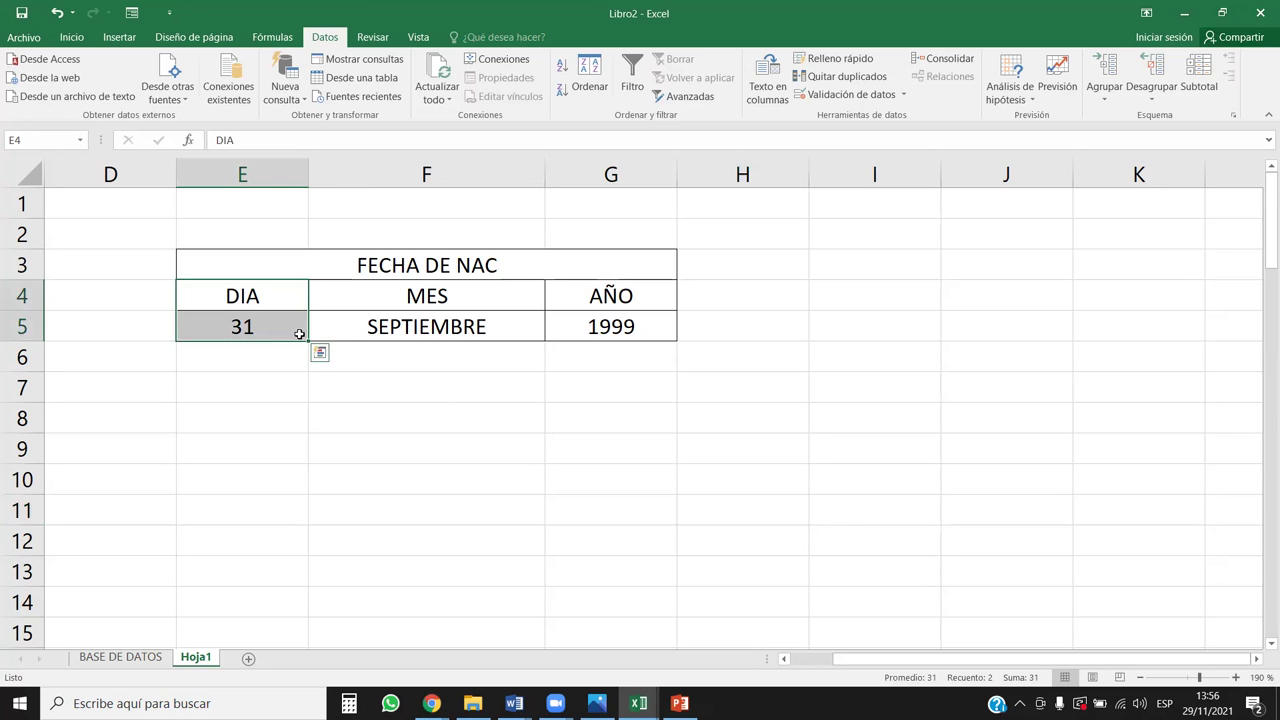
left_click(315, 332)
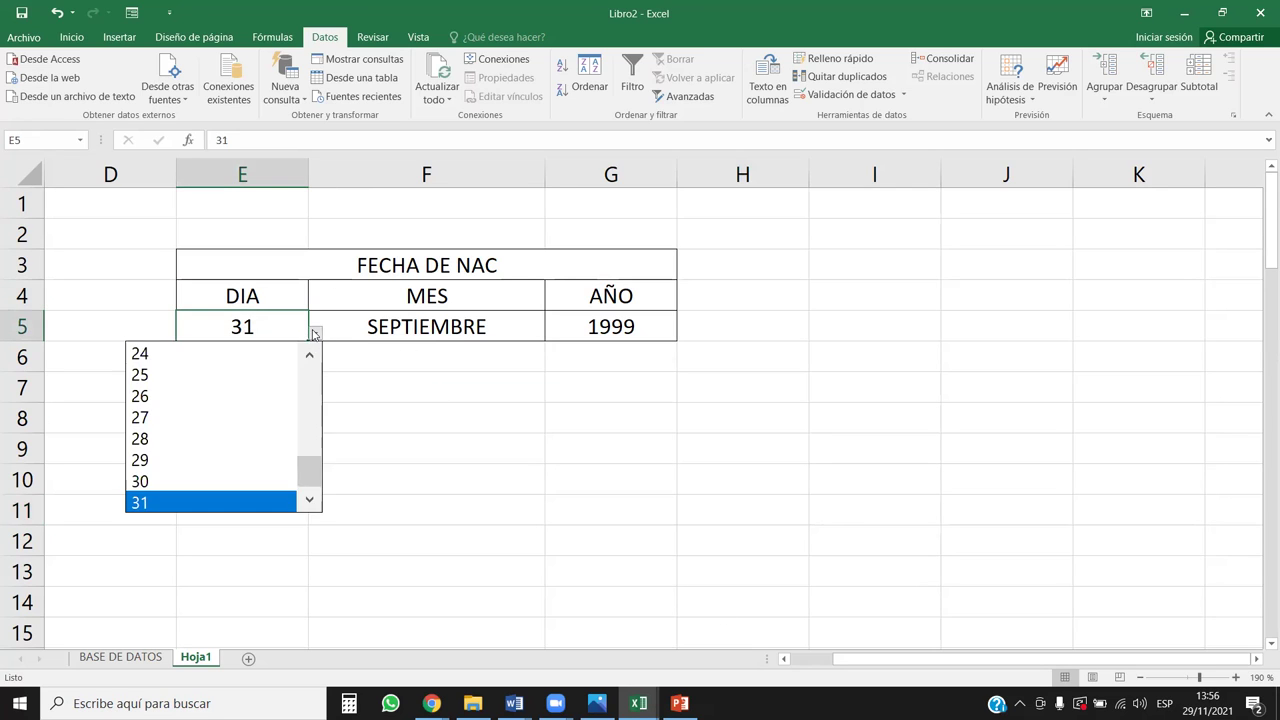
left_click(223, 466)
left_click(440, 326)
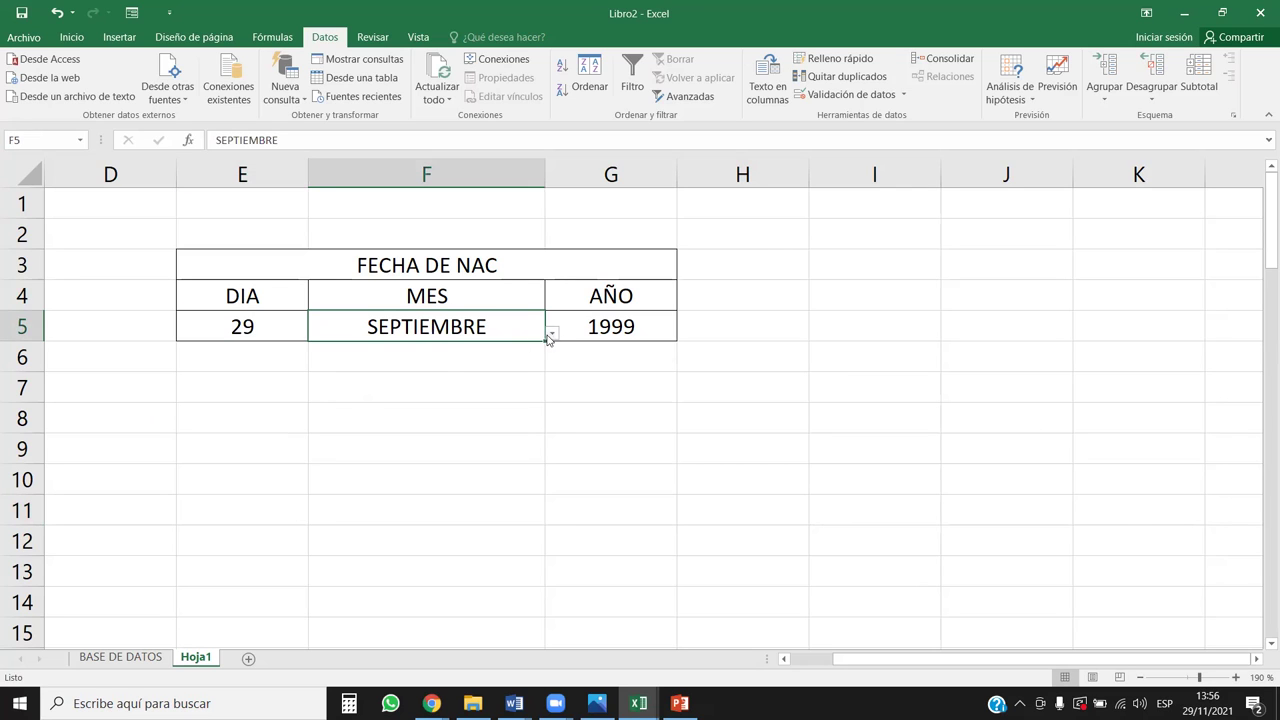
left_click(551, 333)
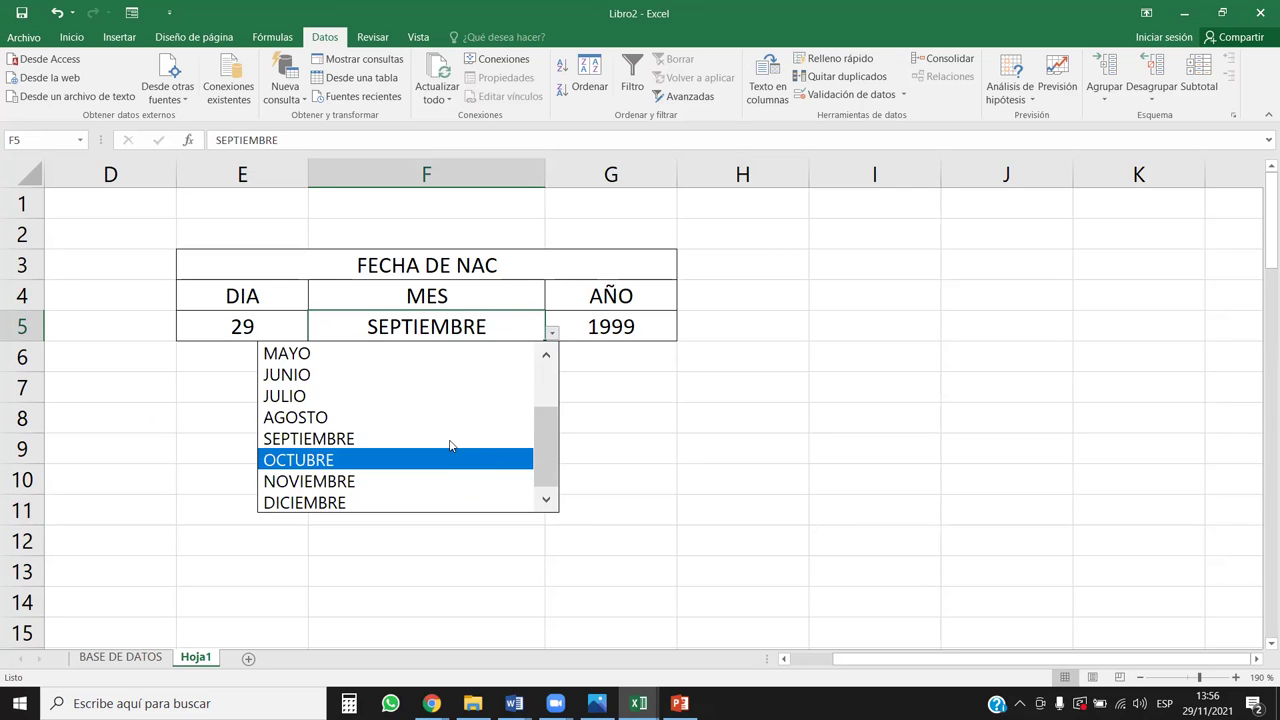
left_click_drag(543, 428, 543, 385)
left_click(406, 375)
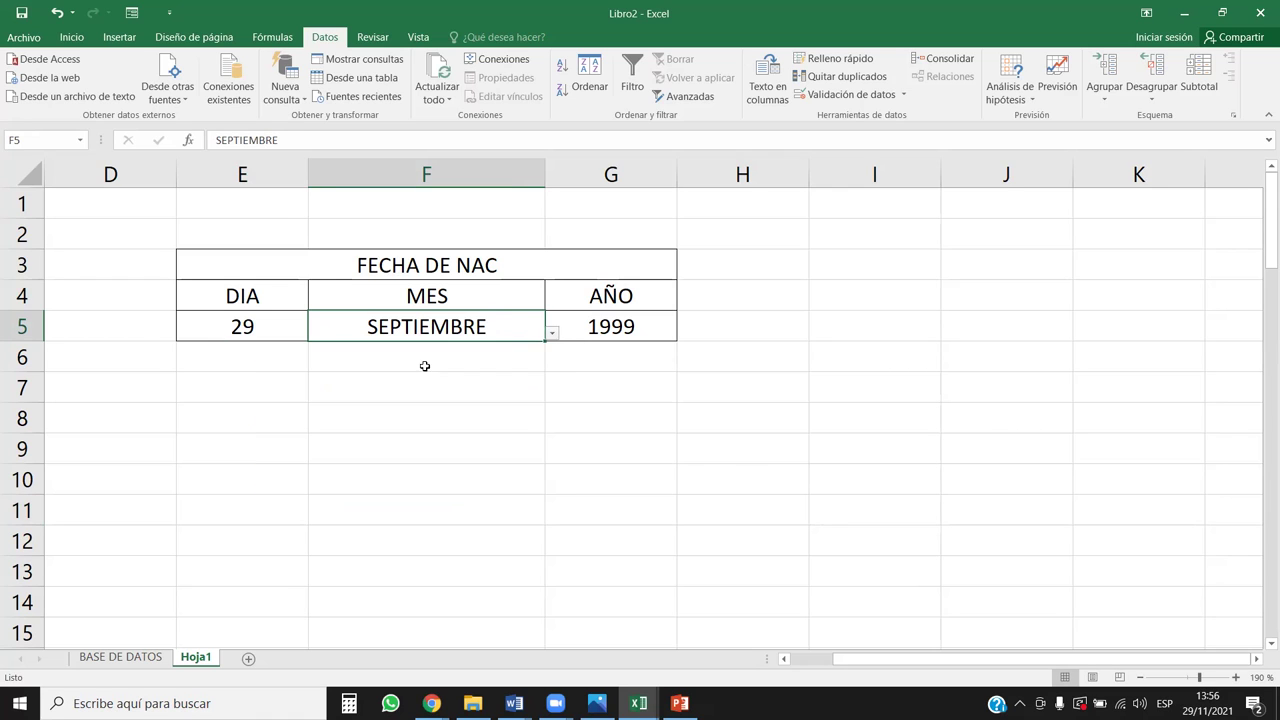
left_click(605, 330)
left_click(684, 332)
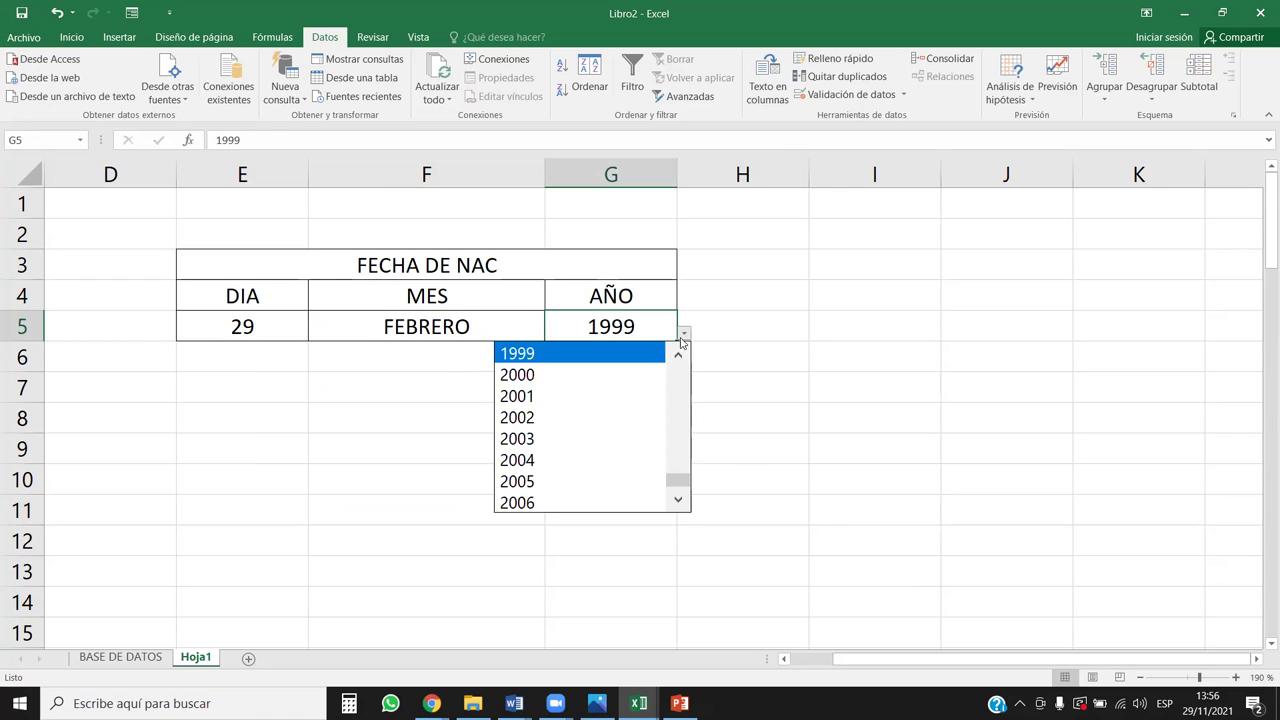
left_click(555, 478)
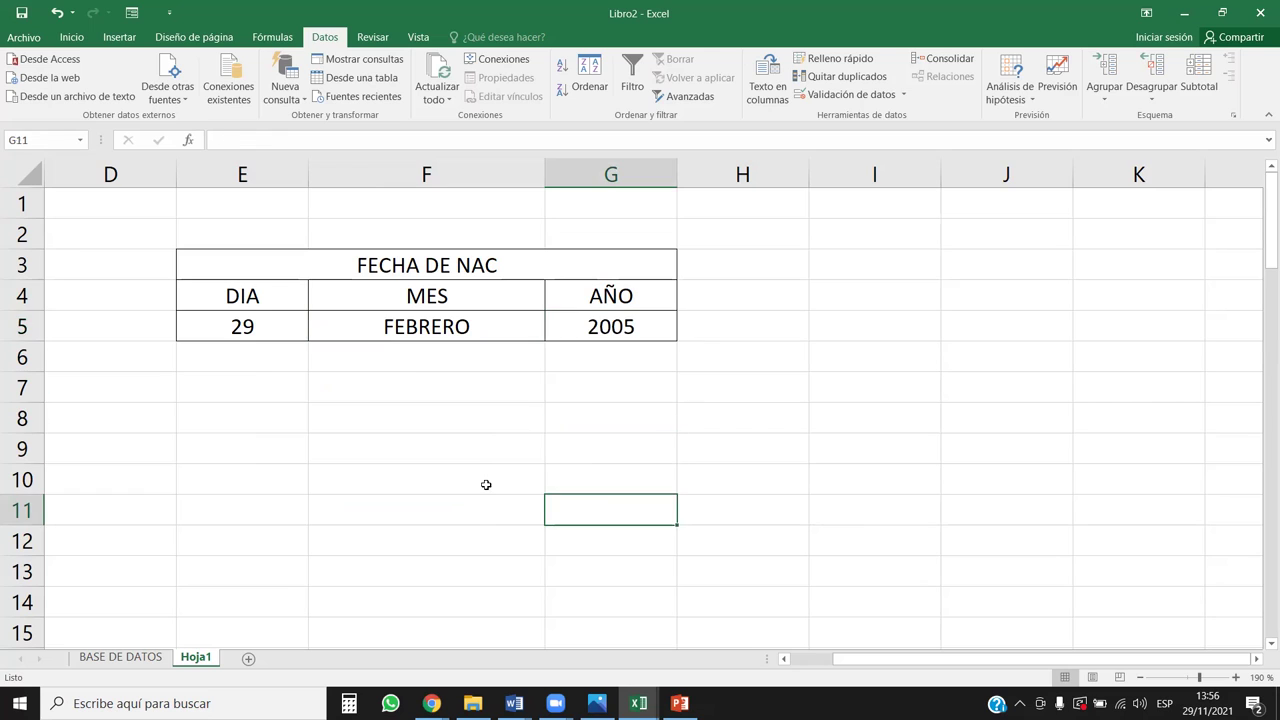
left_click_drag(277, 320, 613, 325)
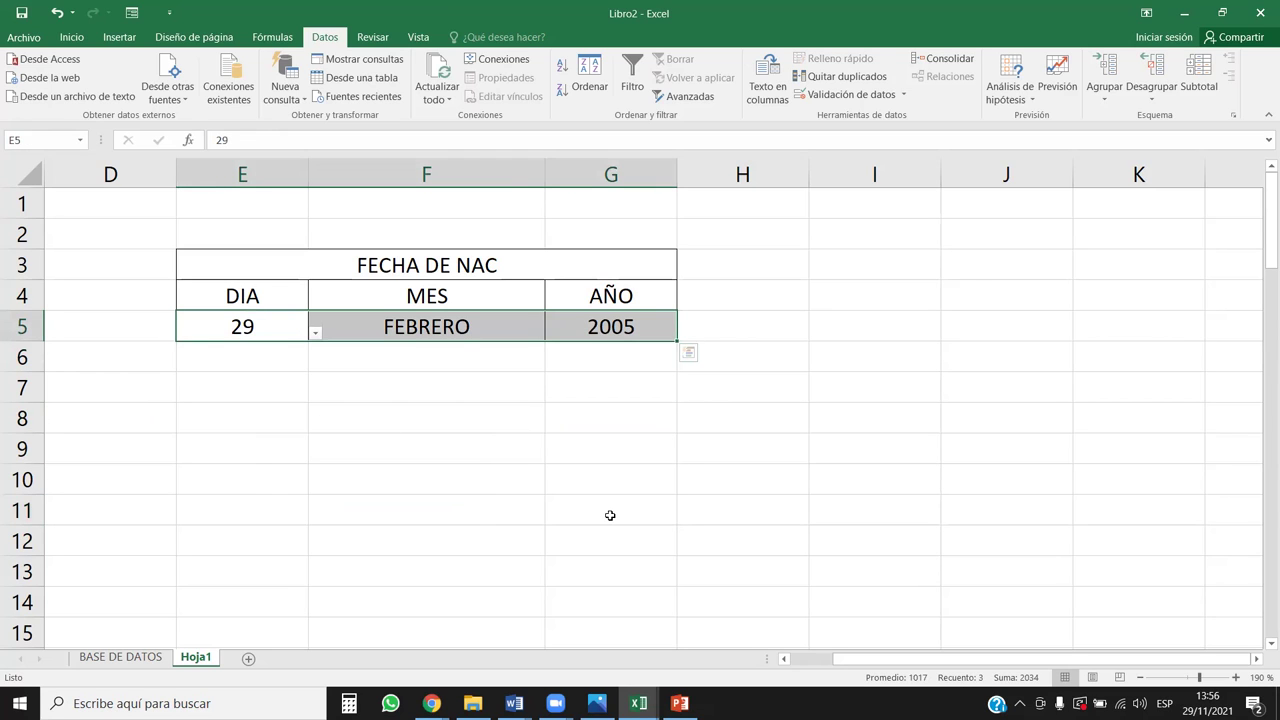
Enter 29/02/2005 in F8, correcting the mistyped year 2025.
left_click(458, 425)
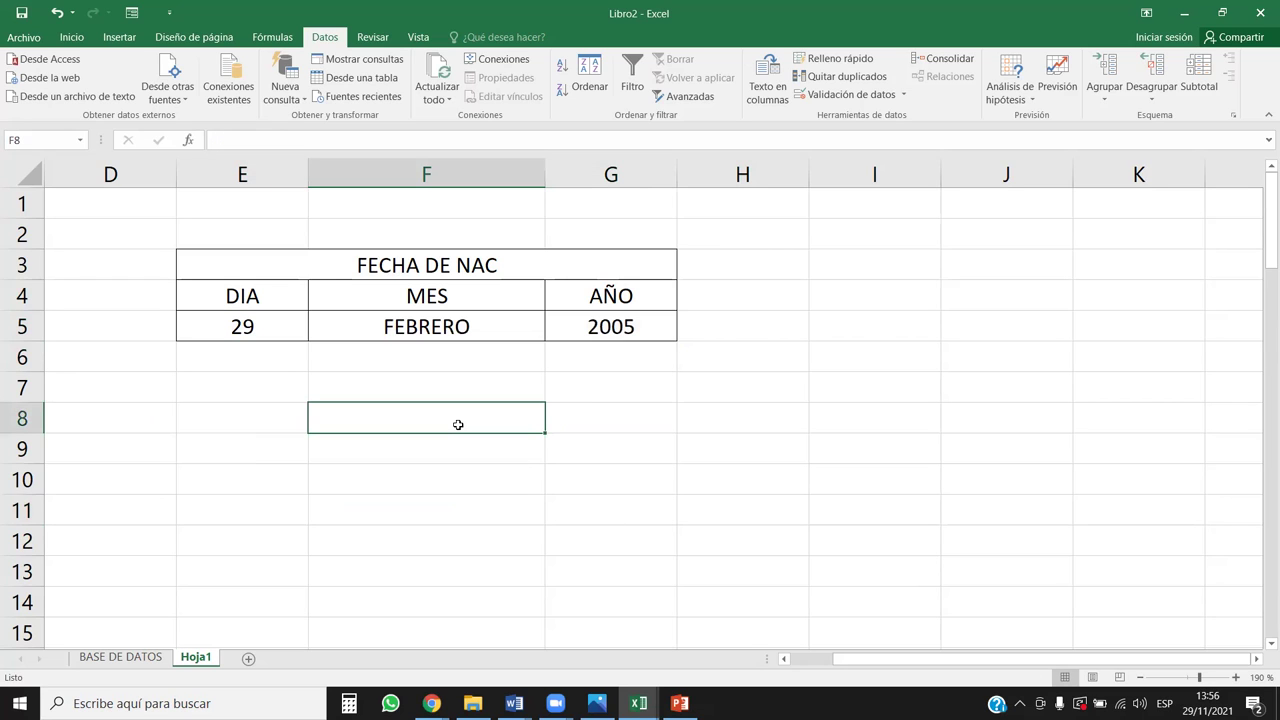
type("29/02/2025")
key("BackSpace")
key("BackSpace")
type("05")
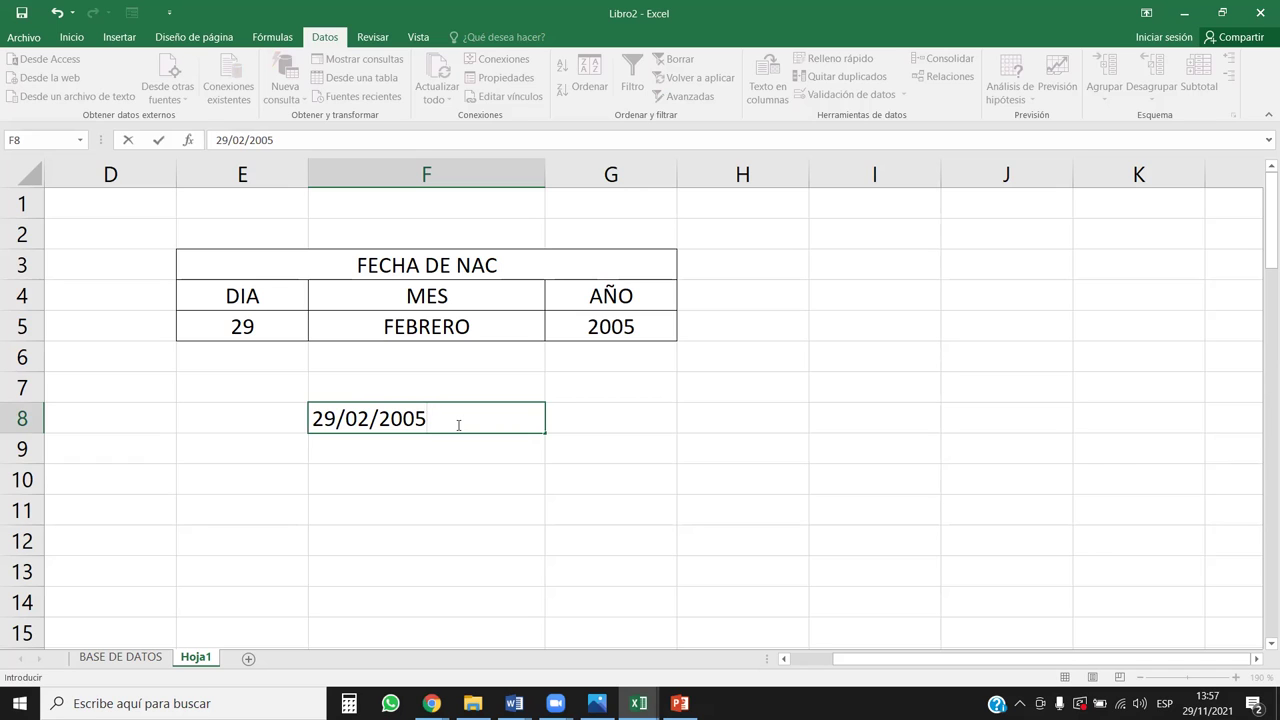
key("Return")
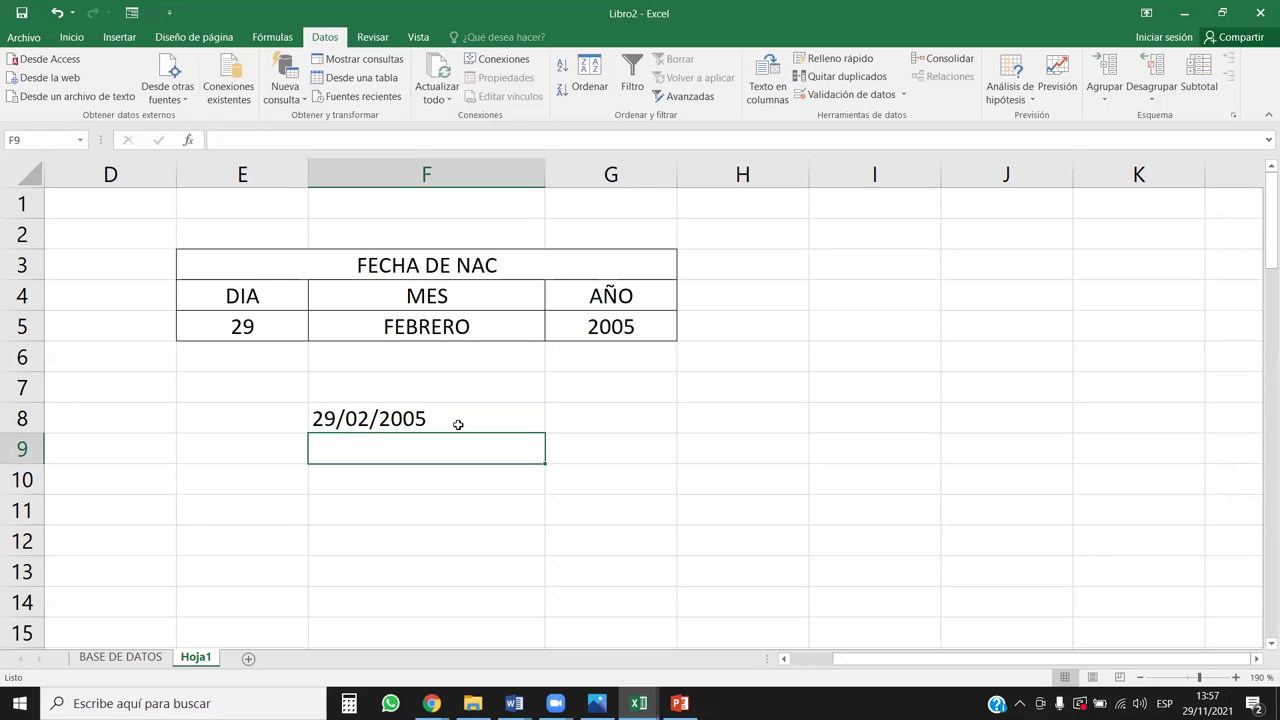